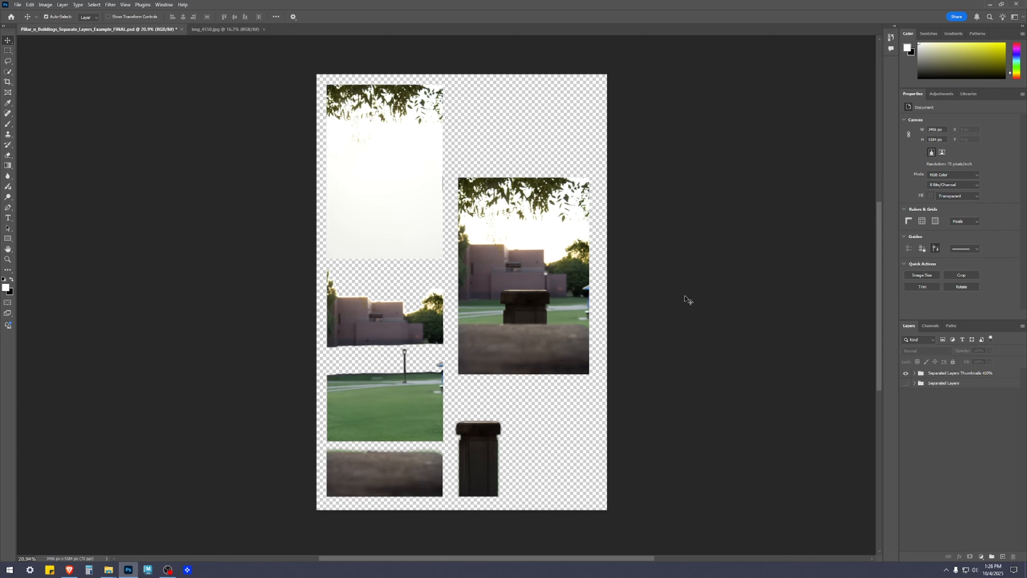
Rename the thumbnails layer group as "Separated Layers Thumbnails 40%".
{"action": "left_click_drag", "start_coordinate": [684, 287], "coordinate": [691, 302]}
{"action": "left_click", "coordinate": [944, 374]}
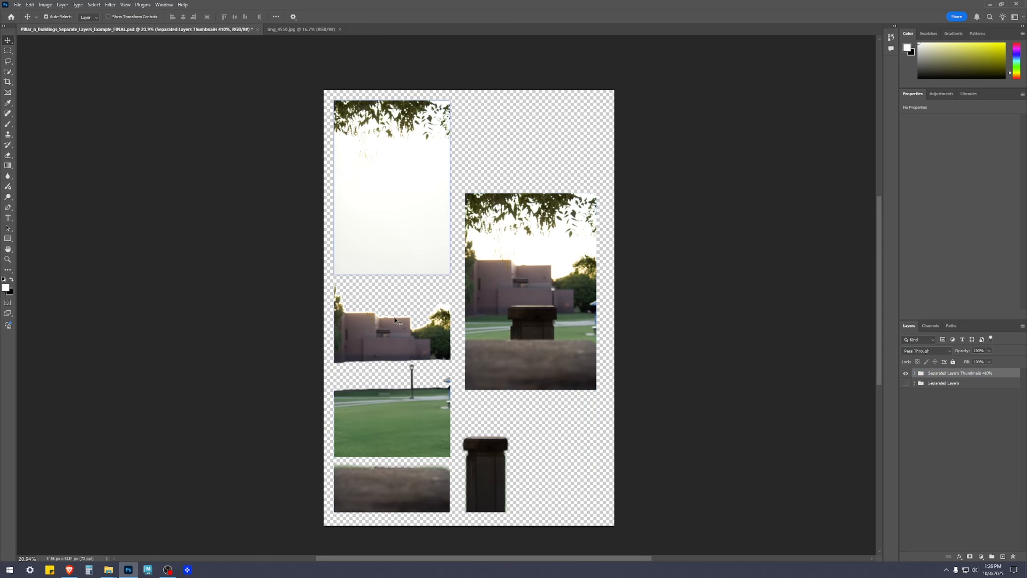
{"action": "double_click", "coordinate": [987, 373]}
{"action": "key", "text": "BackSpace"}
{"action": "key", "text": "Return"}
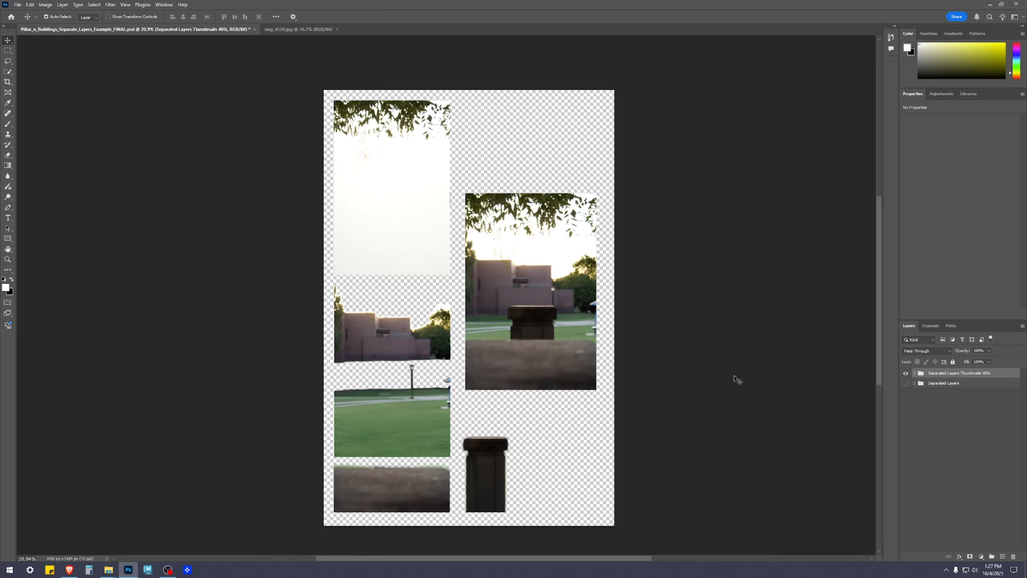
Expand the Separated Layers Thumbnails 40% group and examine which part of the picture each of its layers holds.
{"action": "left_click", "coordinate": [915, 375]}
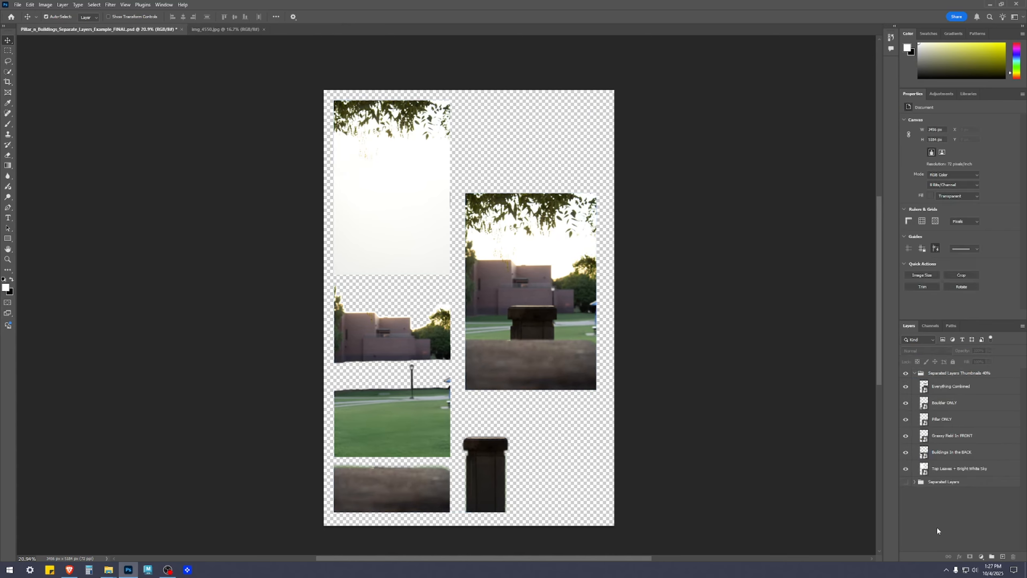
{"action": "left_click", "coordinate": [950, 387]}
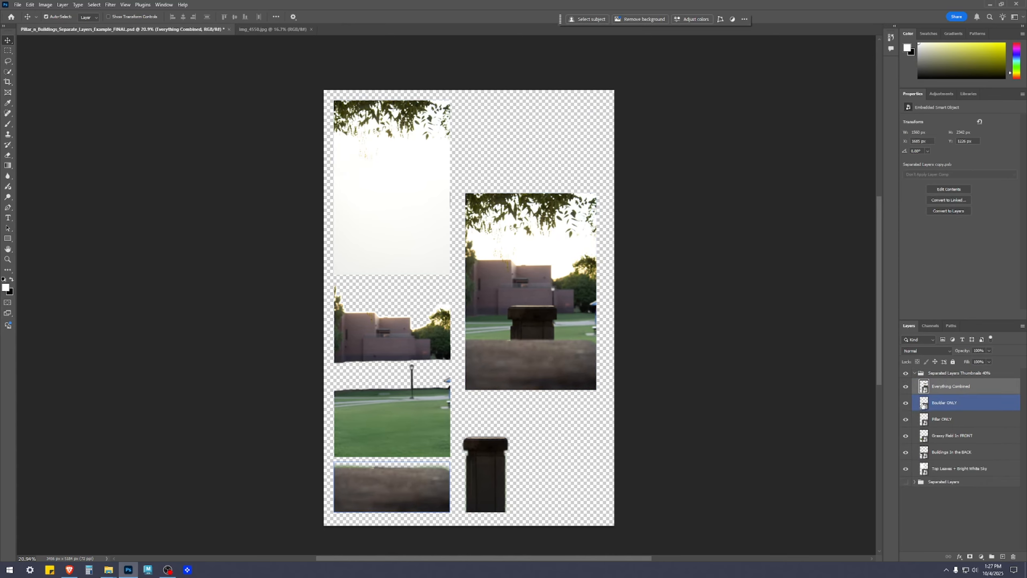
{"action": "left_click", "coordinate": [925, 421]}
{"action": "left_click", "coordinate": [925, 437]}
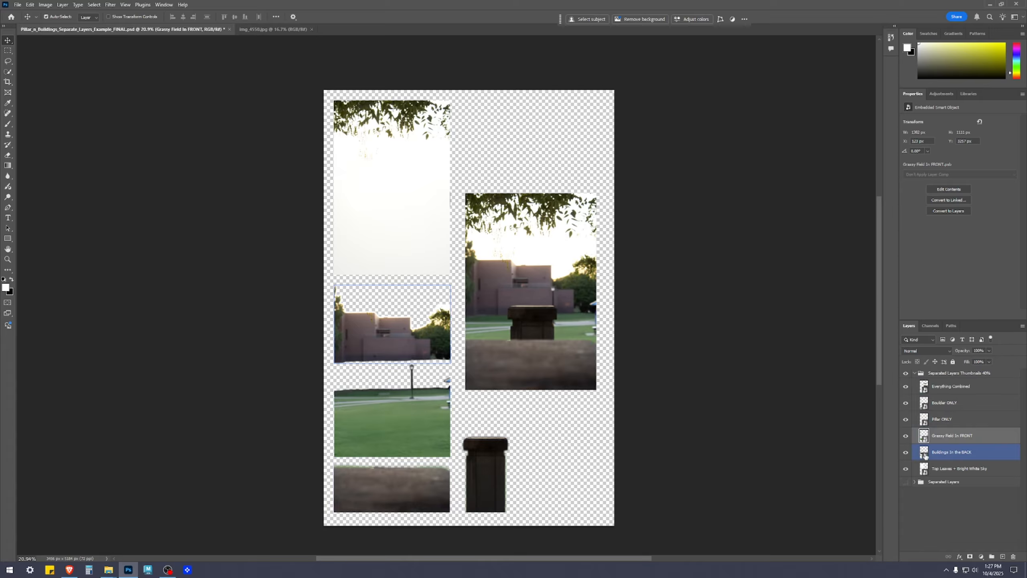
{"action": "left_click", "coordinate": [925, 456]}
{"action": "left_click", "coordinate": [925, 470]}
{"action": "left_click", "coordinate": [942, 512]}
{"action": "left_click", "coordinate": [964, 391]}
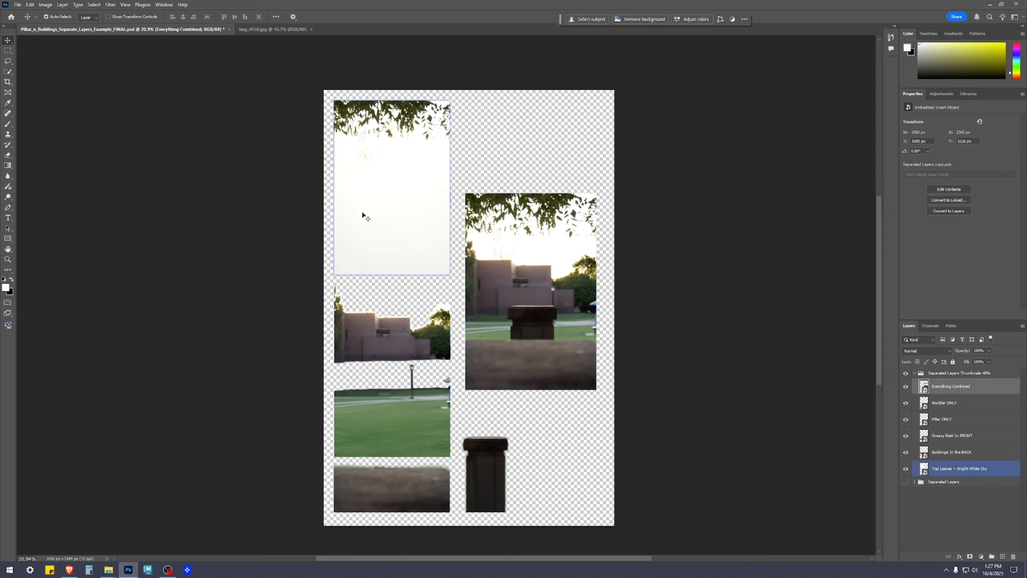
{"action": "left_click", "coordinate": [382, 336]}
{"action": "left_click", "coordinate": [405, 434]}
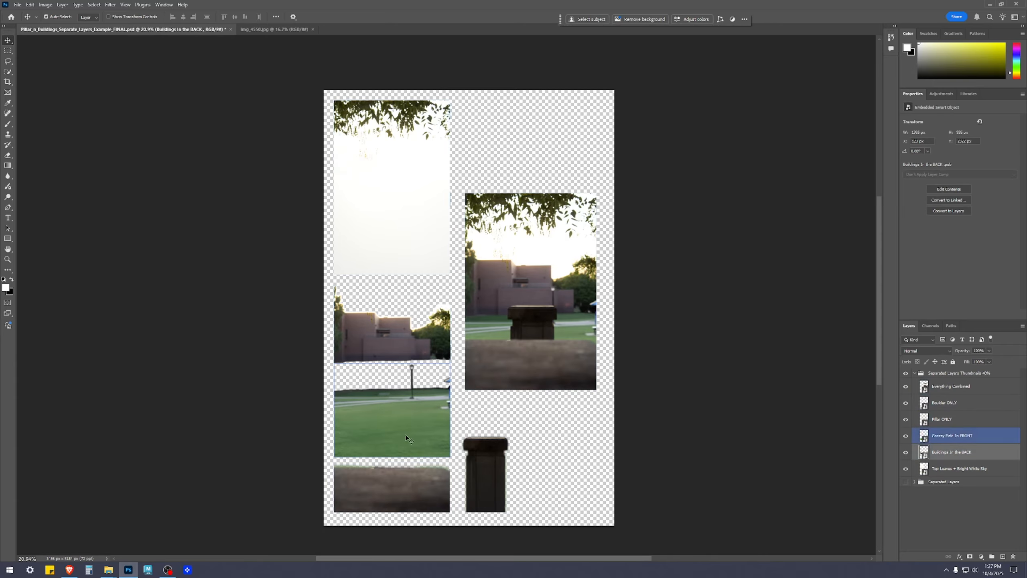
{"action": "left_click", "coordinate": [404, 491]}
{"action": "left_click", "coordinate": [483, 482]}
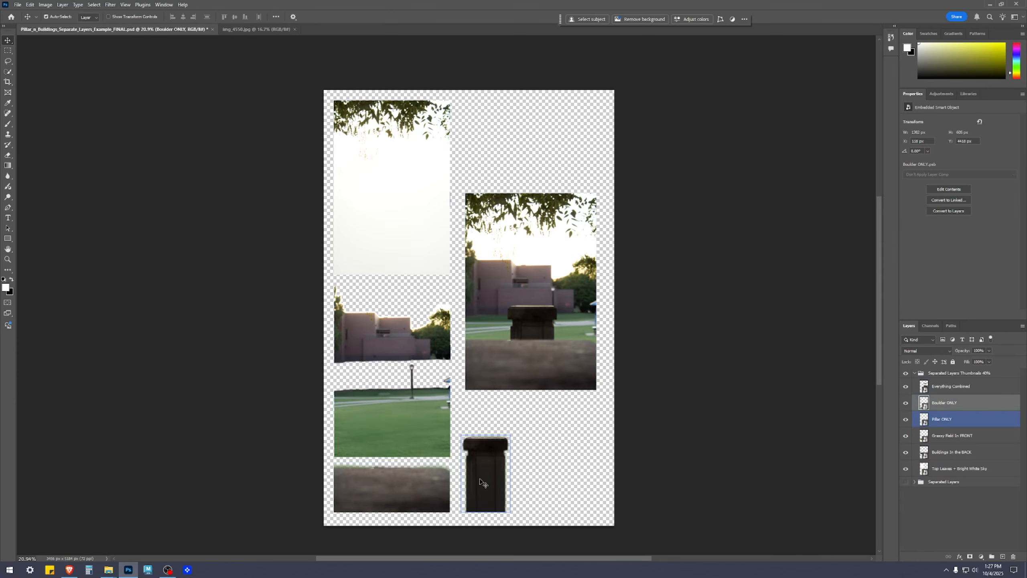
{"action": "left_click", "coordinate": [682, 474]}
Move the Everything Combined image slightly to the right on the canvas and deselect it.
{"action": "scroll", "coordinate": [553, 319], "scroll_direction": "up", "scroll_amount": 3}
{"action": "left_click_drag", "start_coordinate": [533, 270], "coordinate": [544, 269]}
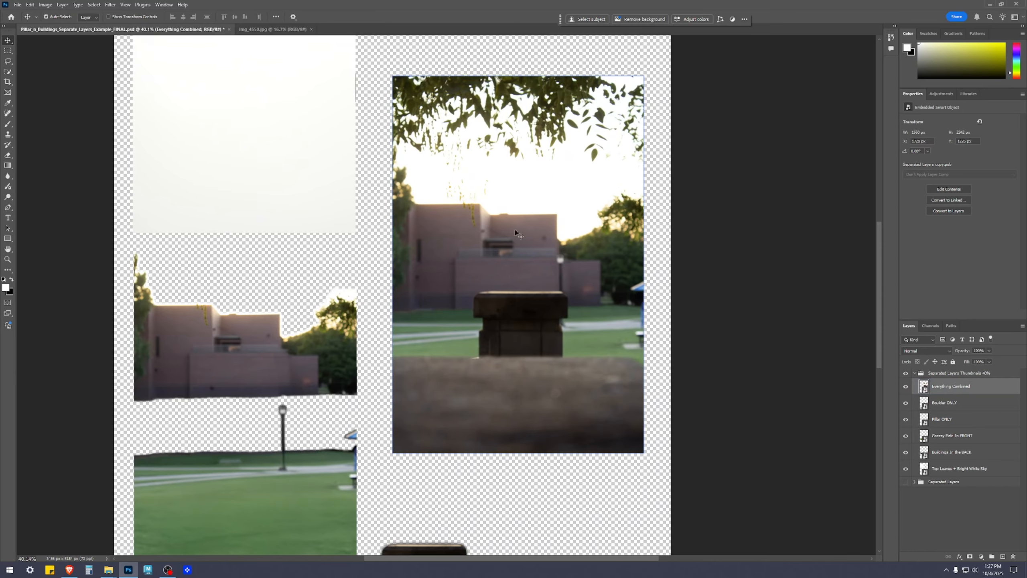
{"action": "scroll", "coordinate": [770, 482], "scroll_direction": "down", "scroll_amount": 2}
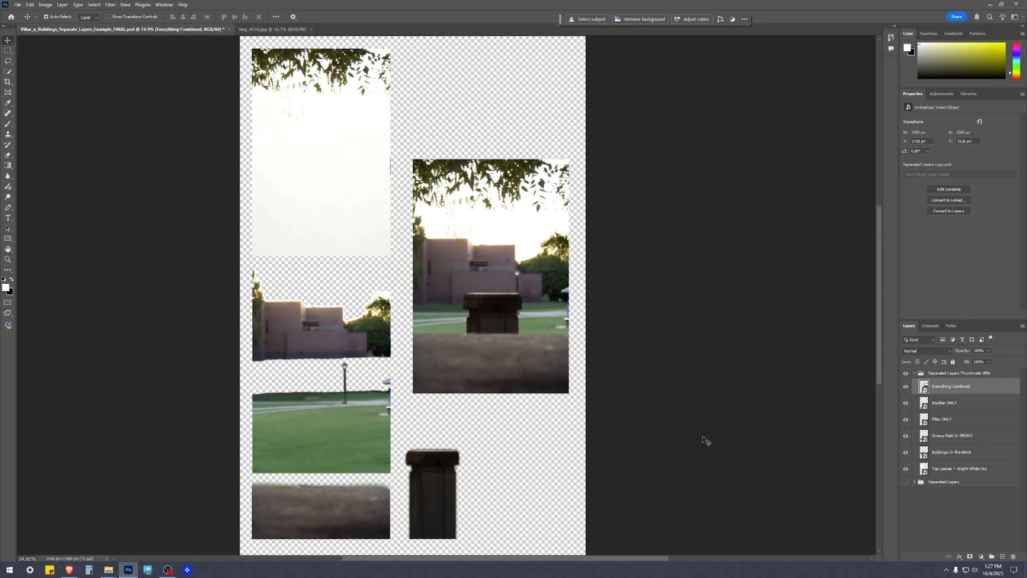
{"action": "left_click", "coordinate": [940, 521]}
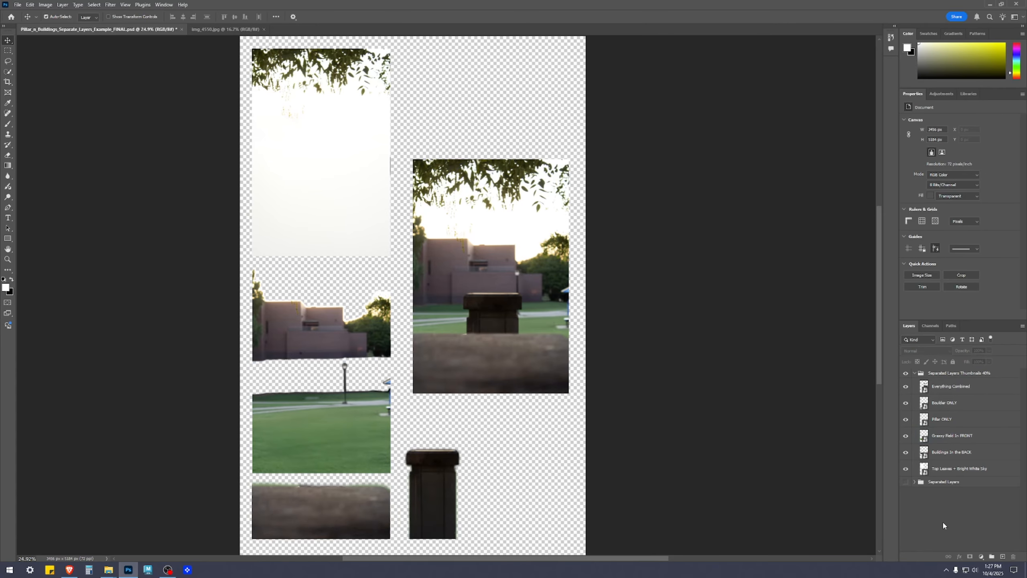
Collapse and hide the Separated Layers Thumbnails 40% group, and show the Separated Layers group instead.
{"action": "scroll", "coordinate": [632, 415], "scroll_direction": "down", "scroll_amount": 2}
{"action": "left_click", "coordinate": [916, 374]}
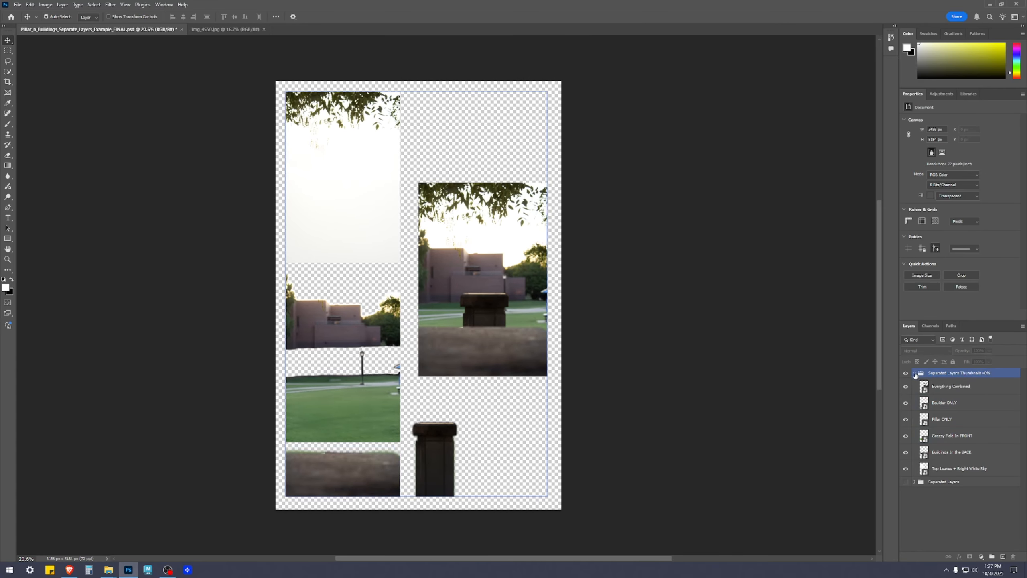
{"action": "left_click", "coordinate": [915, 375]}
{"action": "left_click", "coordinate": [952, 486]}
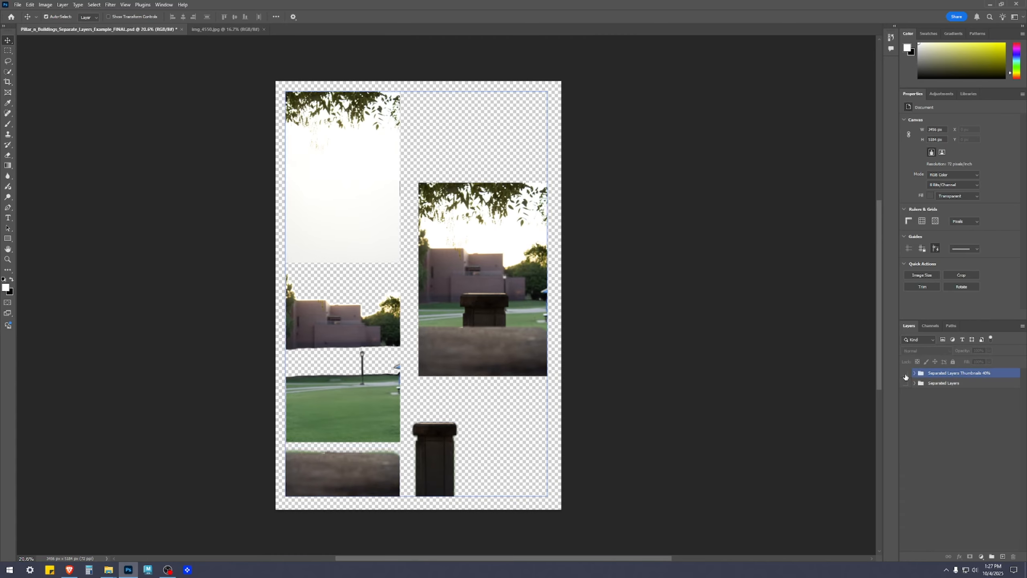
{"action": "left_click", "coordinate": [906, 373]}
{"action": "left_click", "coordinate": [906, 384]}
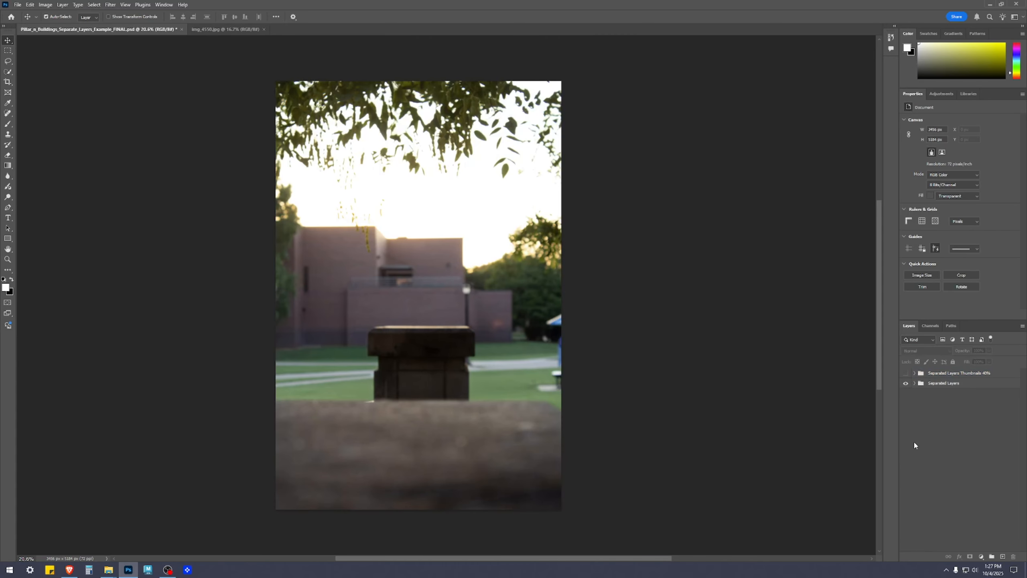
Expand the Separated Layers group and hide all six layers inside it, from Boulder ONLY down to Original.
{"action": "left_click", "coordinate": [941, 385]}
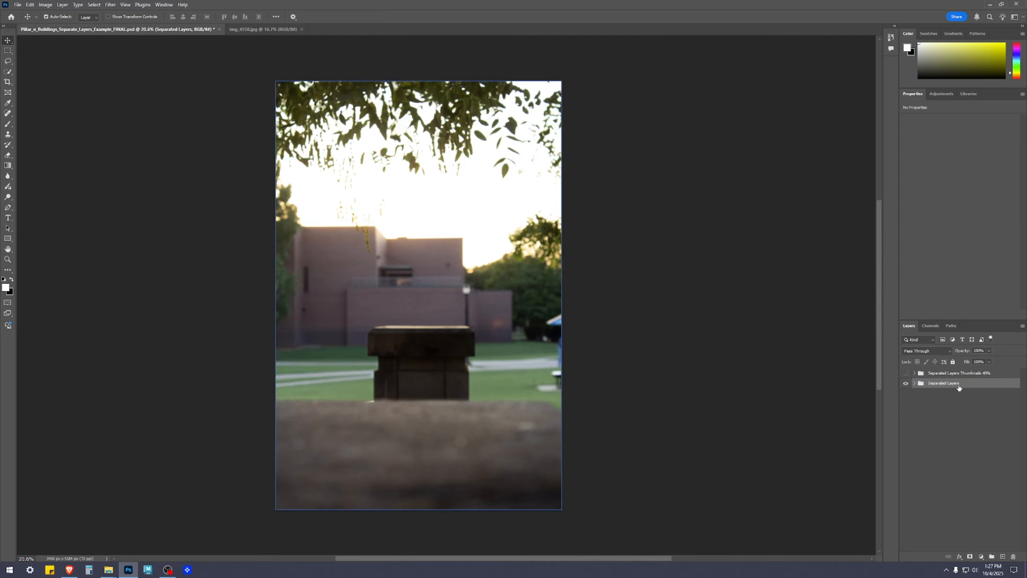
{"action": "left_click", "coordinate": [915, 384]}
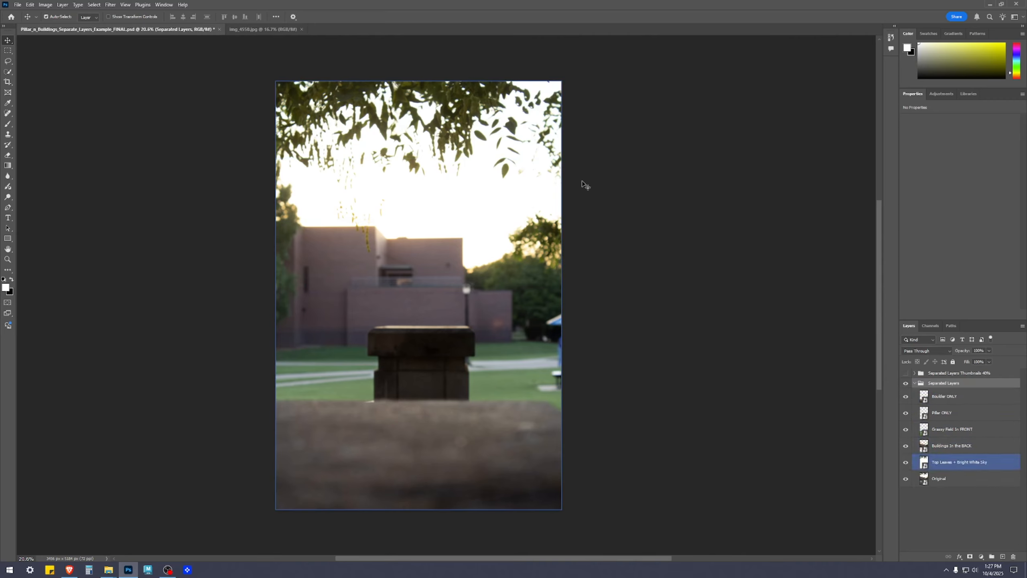
{"action": "left_click_drag", "start_coordinate": [906, 396], "coordinate": [906, 479]}
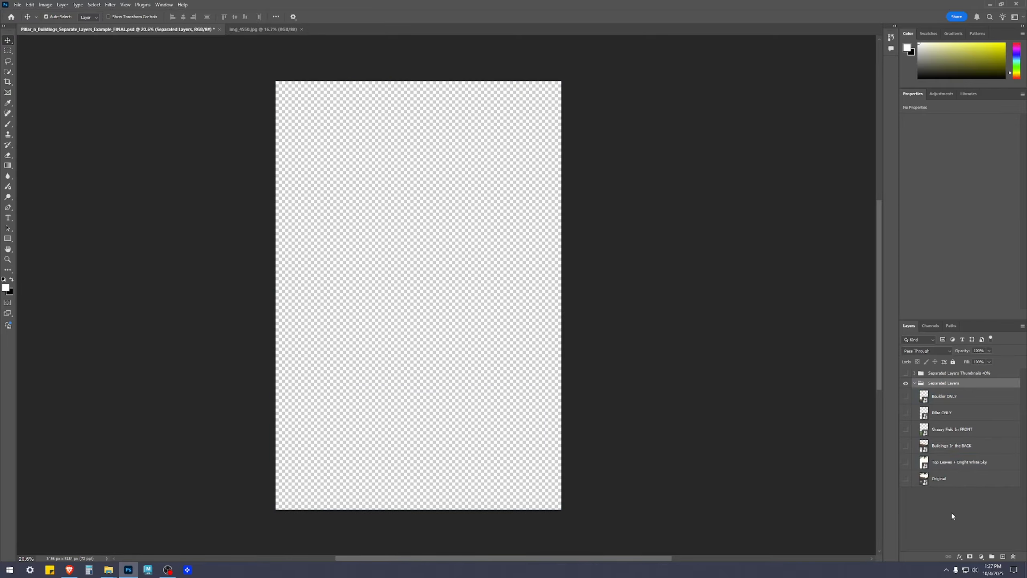
{"action": "left_click", "coordinate": [951, 511]}
Show the Original layer alone to view the full unseparated photo, and hide it again.
{"action": "left_click", "coordinate": [905, 479]}
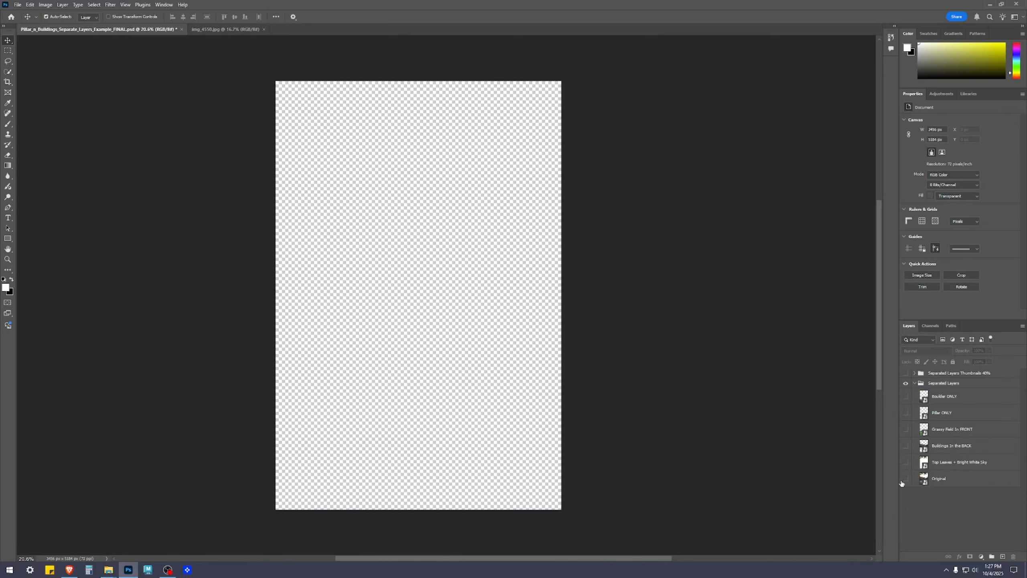
{"action": "left_click", "coordinate": [467, 171]}
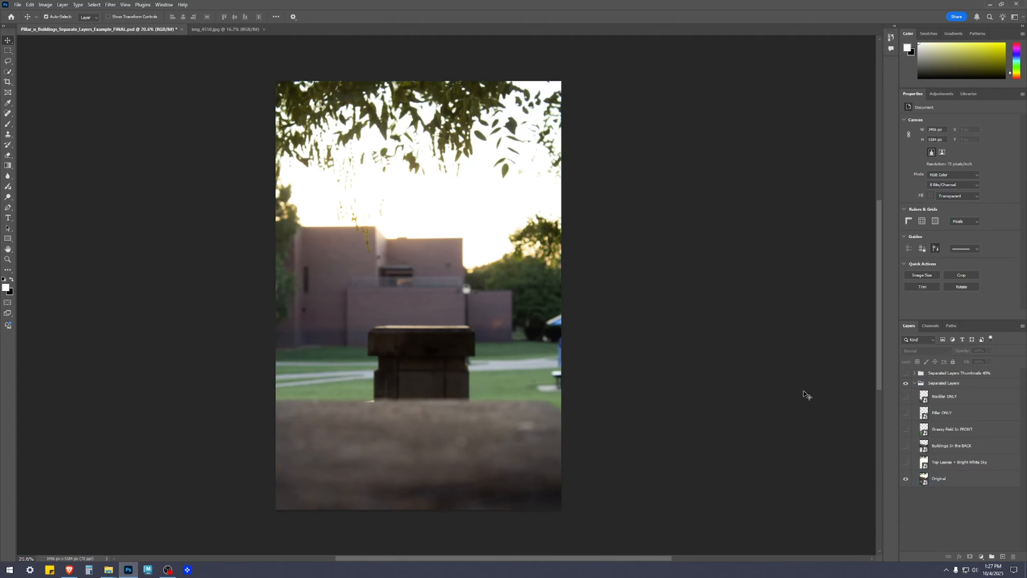
{"action": "left_click", "coordinate": [906, 478]}
{"action": "left_click", "coordinate": [942, 542]}
Make the Top Leaves + Bright White Sky and Buildings in the BACK layers visible together.
{"action": "left_click", "coordinate": [955, 467]}
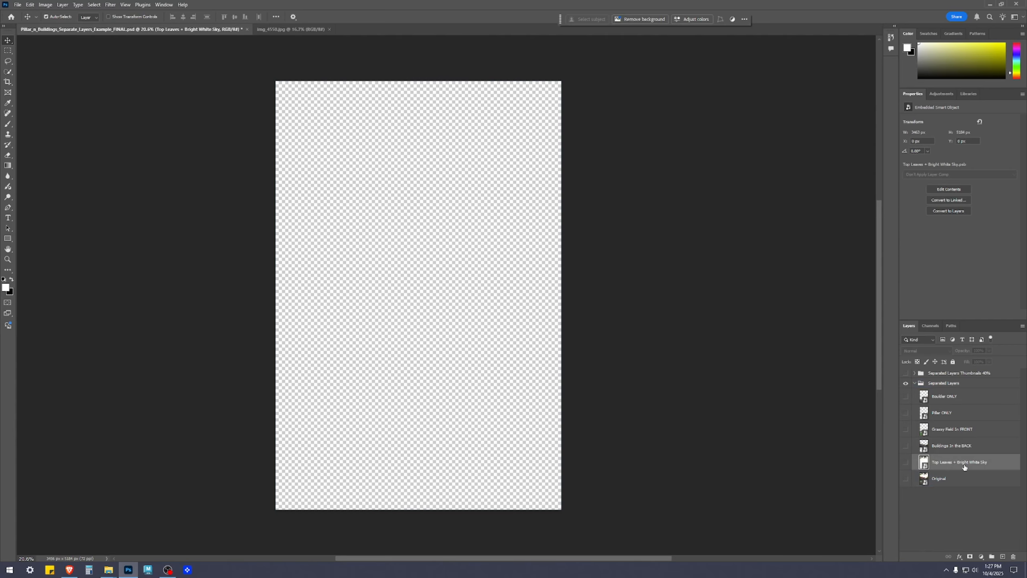
{"action": "left_click", "coordinate": [905, 464]}
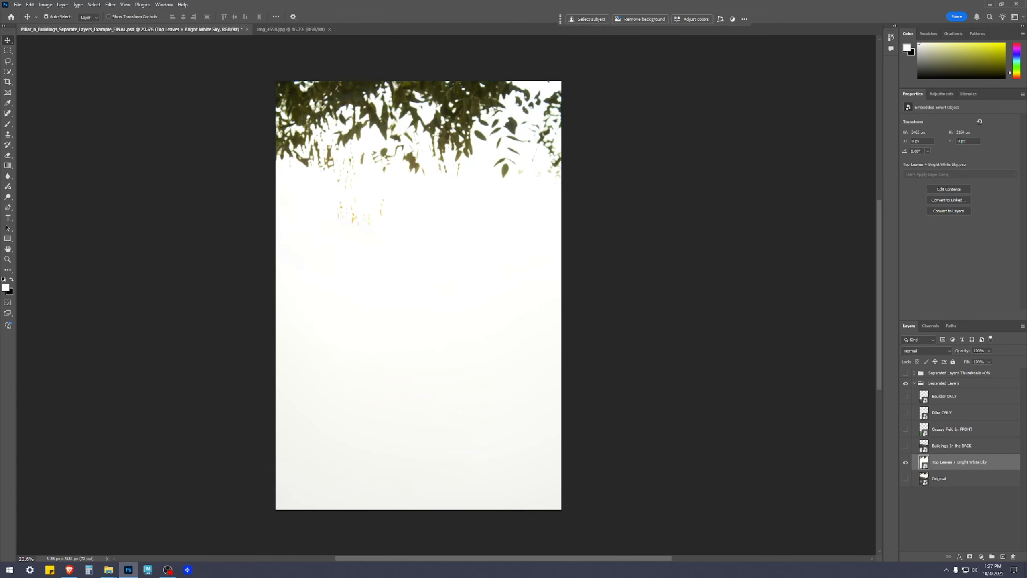
{"action": "left_click", "coordinate": [979, 448]}
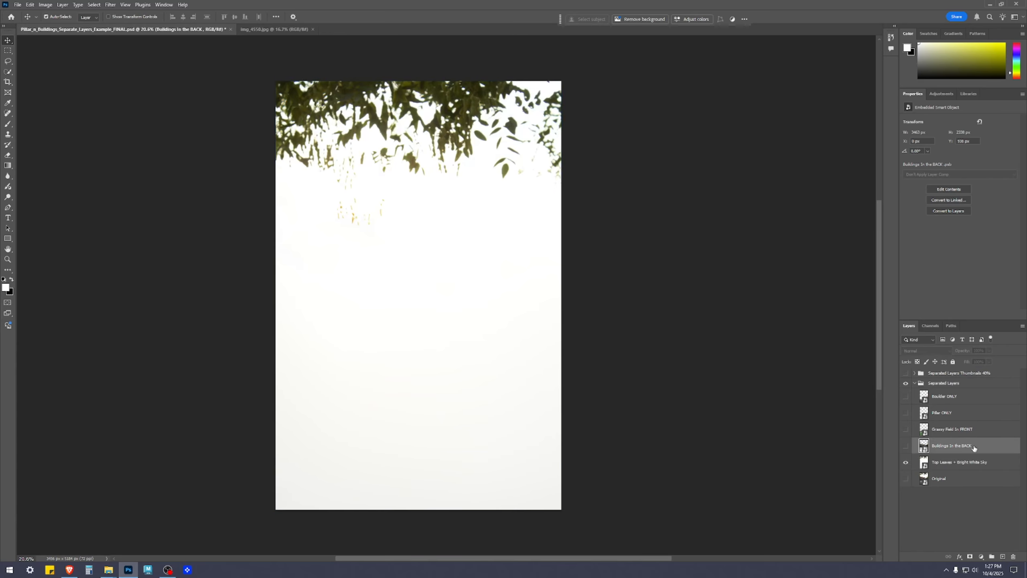
{"action": "left_click", "coordinate": [905, 446]}
{"action": "scroll", "coordinate": [409, 238], "scroll_direction": "up", "scroll_amount": 3}
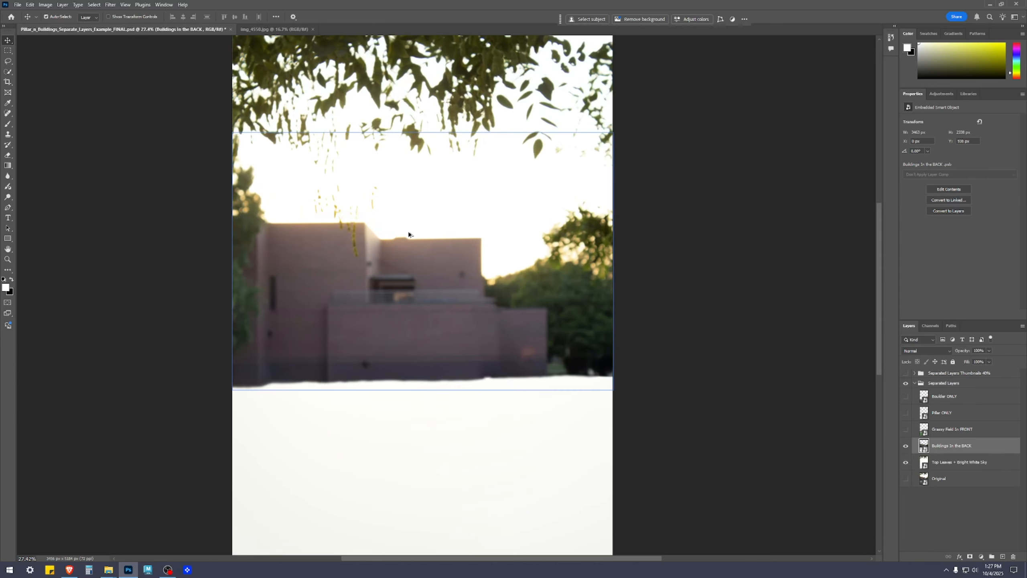
{"action": "left_click_drag", "start_coordinate": [408, 283], "coordinate": [454, 344]}
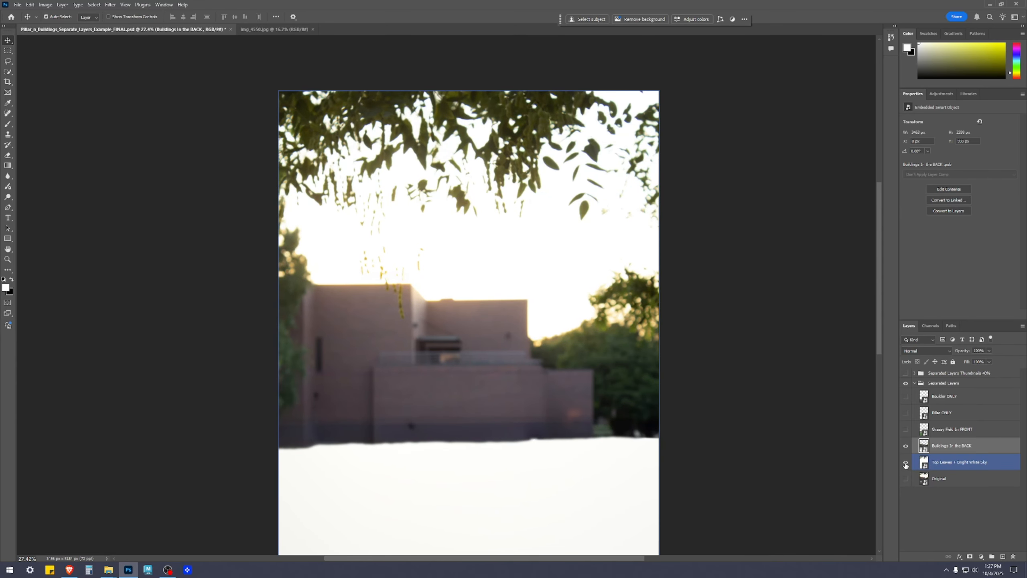
Hide the Top Leaves + Bright White Sky layer and examine the cutout edges of the buildings and trees.
{"action": "left_click", "coordinate": [946, 465]}
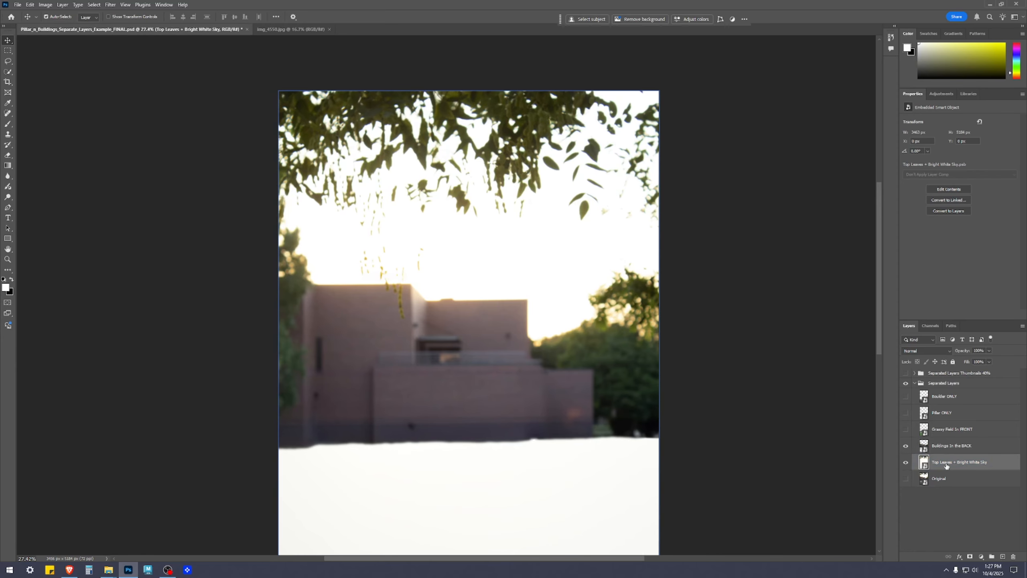
{"action": "left_click", "coordinate": [907, 462]}
{"action": "left_click", "coordinate": [552, 367]}
{"action": "scroll", "coordinate": [652, 299], "scroll_direction": "up", "scroll_amount": 3}
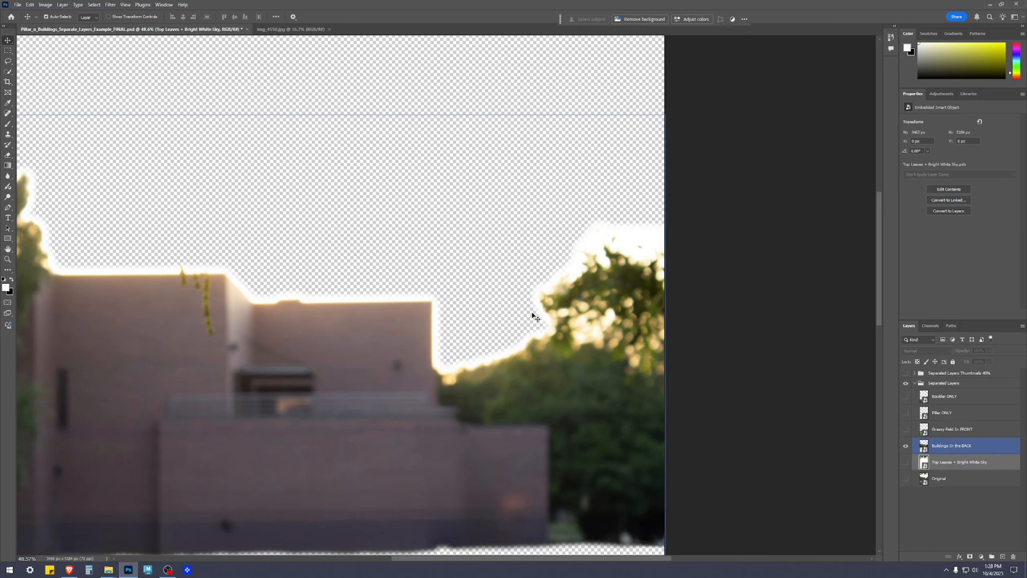
{"action": "left_click_drag", "start_coordinate": [284, 312], "coordinate": [626, 344]}
{"action": "scroll", "coordinate": [421, 315], "scroll_direction": "down", "scroll_amount": 3}
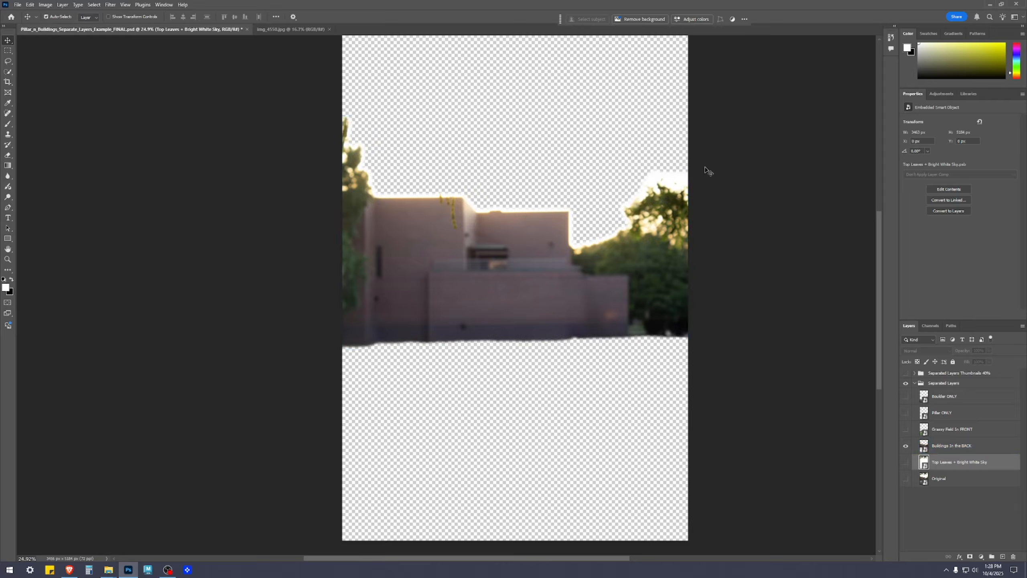
Show the Grassy Field in FRONT layer over the buildings and inspect the lawn area.
{"action": "left_click", "coordinate": [960, 429]}
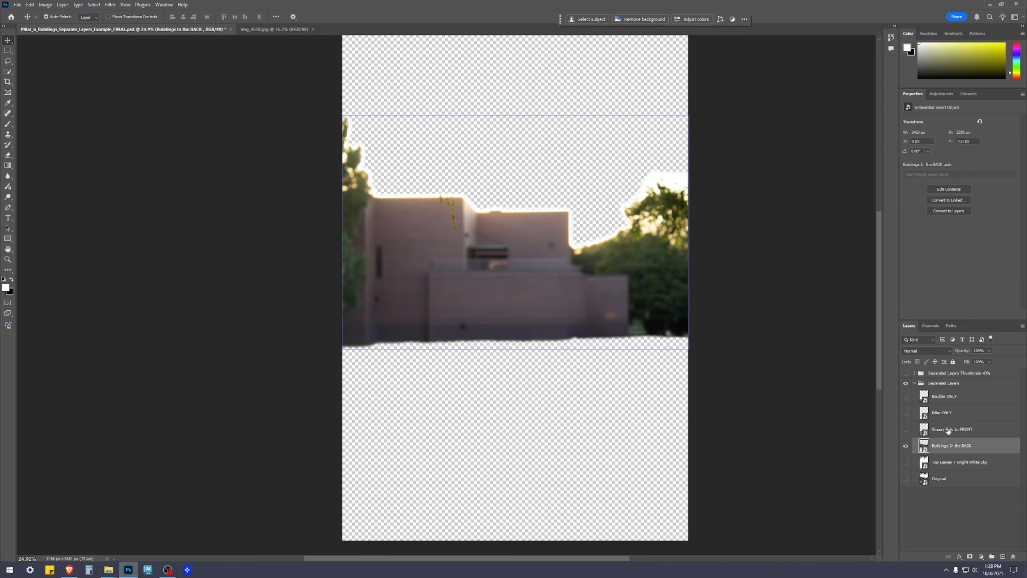
{"action": "left_click", "coordinate": [906, 430]}
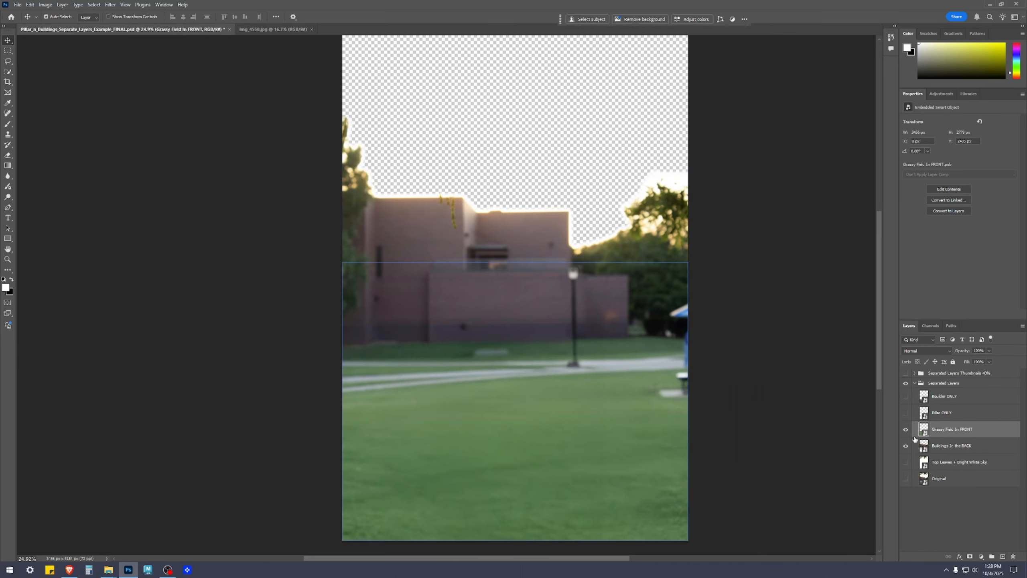
{"action": "left_click", "coordinate": [966, 529]}
{"action": "scroll", "coordinate": [606, 453], "scroll_direction": "up", "scroll_amount": 1}
{"action": "left_click_drag", "start_coordinate": [650, 462], "coordinate": [628, 367]}
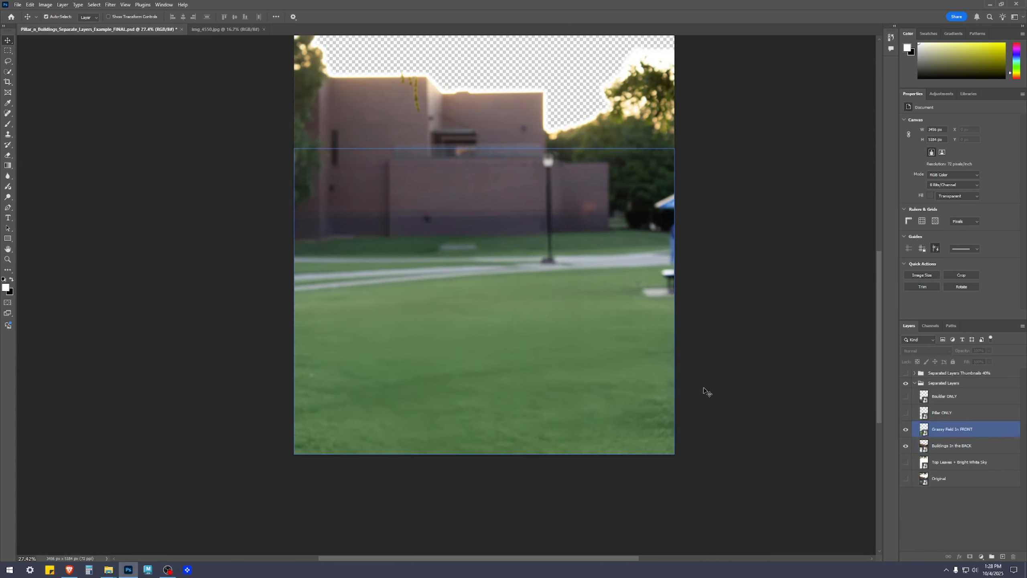
Hide the Buildings in the BACK layer and examine the cutout edges of the grassy field, lamp post and blue canopy.
{"action": "left_click", "coordinate": [960, 429]}
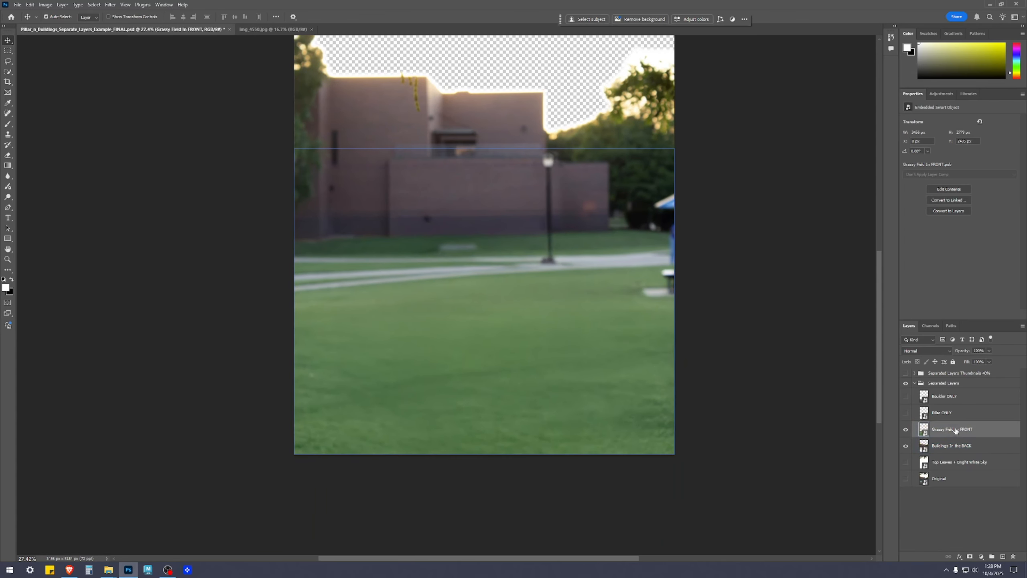
{"action": "mouse_move", "coordinate": [958, 429]}
{"action": "left_mouse_down"}
{"action": "mouse_move", "coordinate": [936, 433]}
{"action": "mouse_move", "coordinate": [949, 452]}
{"action": "mouse_move", "coordinate": [956, 434]}
{"action": "left_mouse_up"}
{"action": "left_click_drag", "start_coordinate": [948, 449], "coordinate": [956, 429]}
{"action": "left_click", "coordinate": [910, 446]}
{"action": "left_click", "coordinate": [906, 445]}
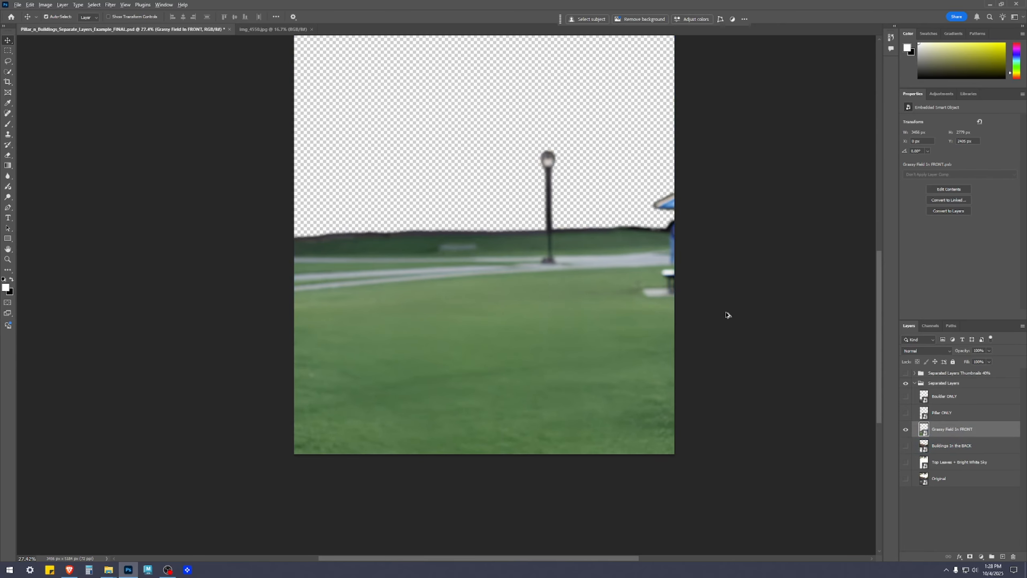
{"action": "scroll", "coordinate": [619, 182], "scroll_direction": "up", "scroll_amount": 5}
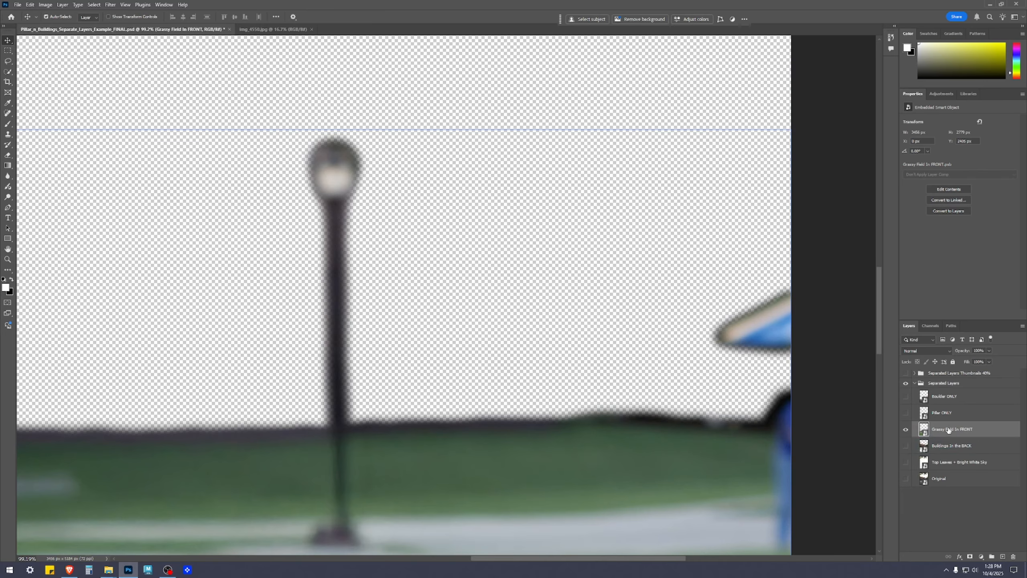
{"action": "scroll", "coordinate": [663, 435], "scroll_direction": "down", "scroll_amount": 2}
{"action": "scroll", "coordinate": [631, 435], "scroll_direction": "up", "scroll_amount": 4}
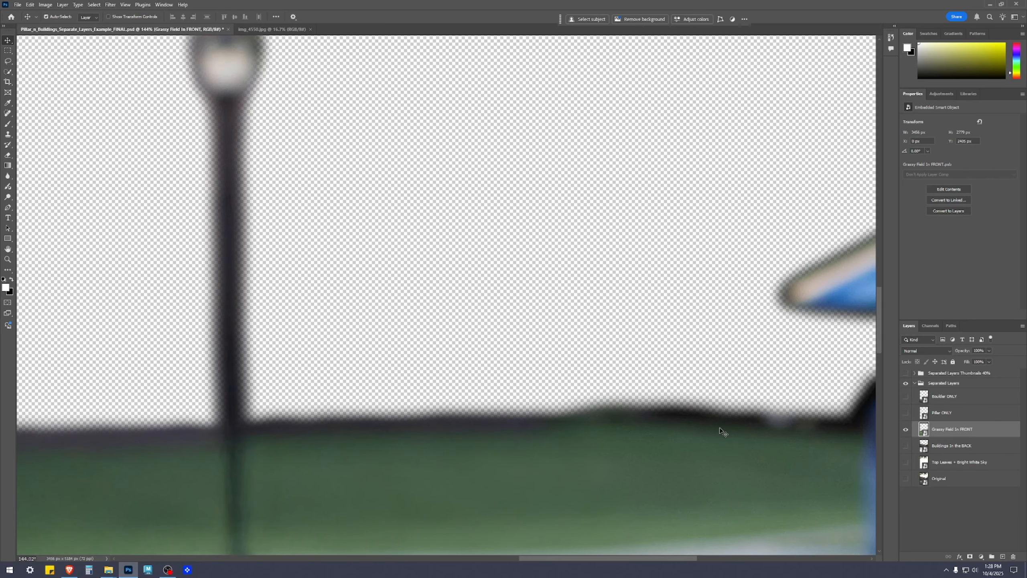
{"action": "left_click_drag", "start_coordinate": [732, 428], "coordinate": [360, 293]}
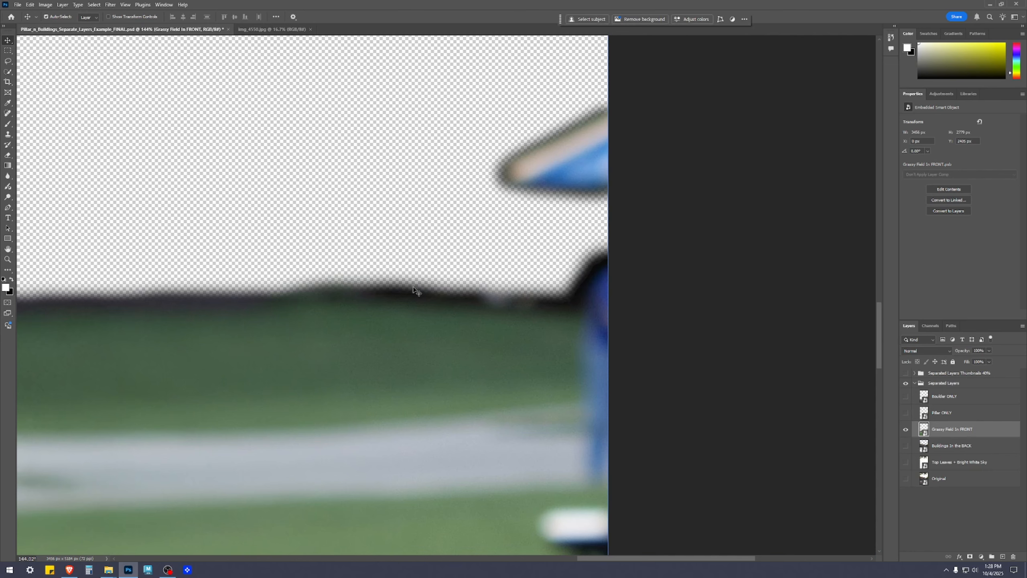
Inspect the lamp post and lawn cutout edges, and show the Buildings in the BACK layer behind the grassy field.
{"action": "scroll", "coordinate": [210, 334], "scroll_direction": "down", "scroll_amount": 5}
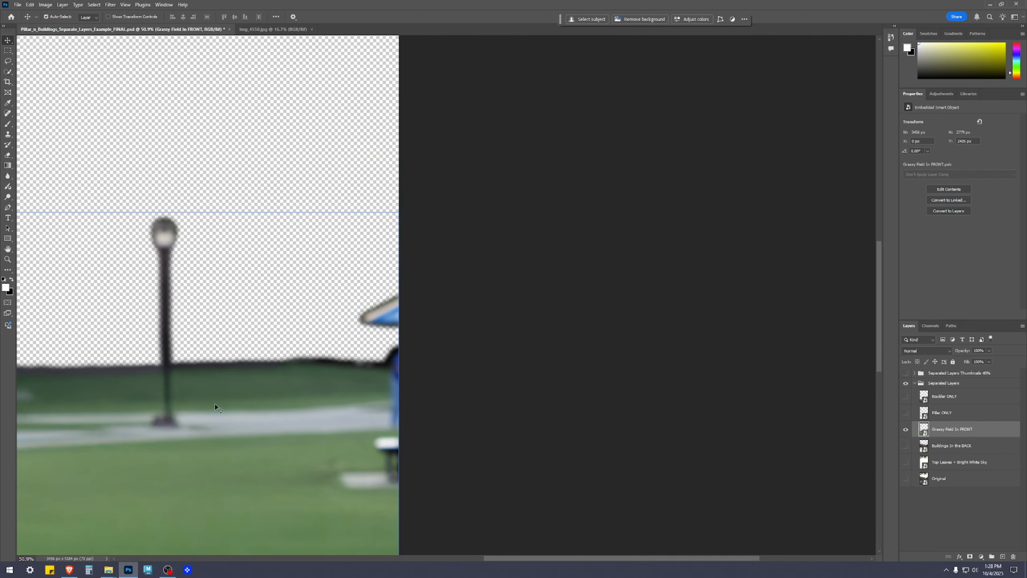
{"action": "scroll", "coordinate": [589, 328], "scroll_direction": "down", "scroll_amount": 1}
{"action": "scroll", "coordinate": [589, 319], "scroll_direction": "up", "scroll_amount": 4}
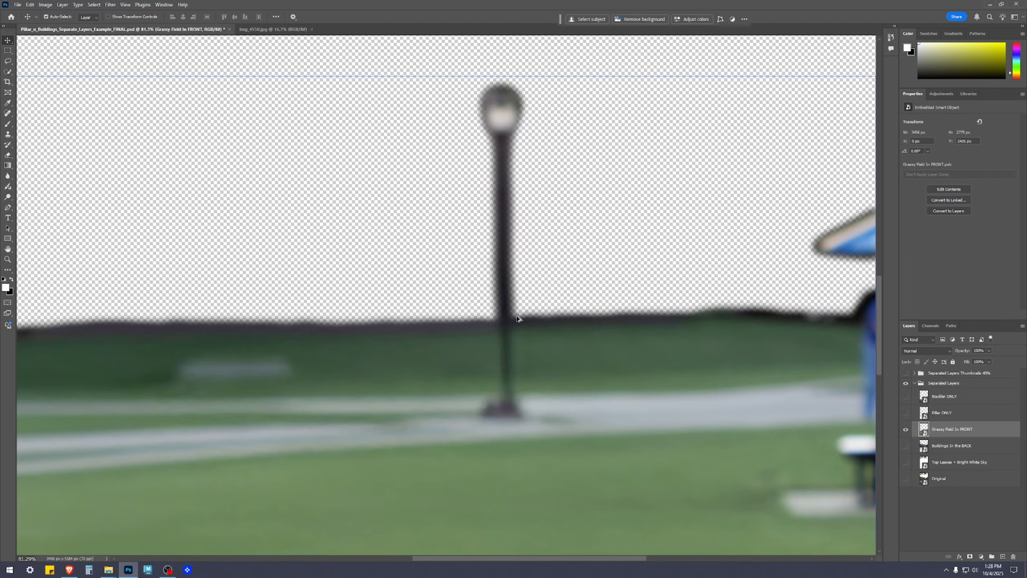
{"action": "scroll", "coordinate": [230, 313], "scroll_direction": "down", "scroll_amount": 4}
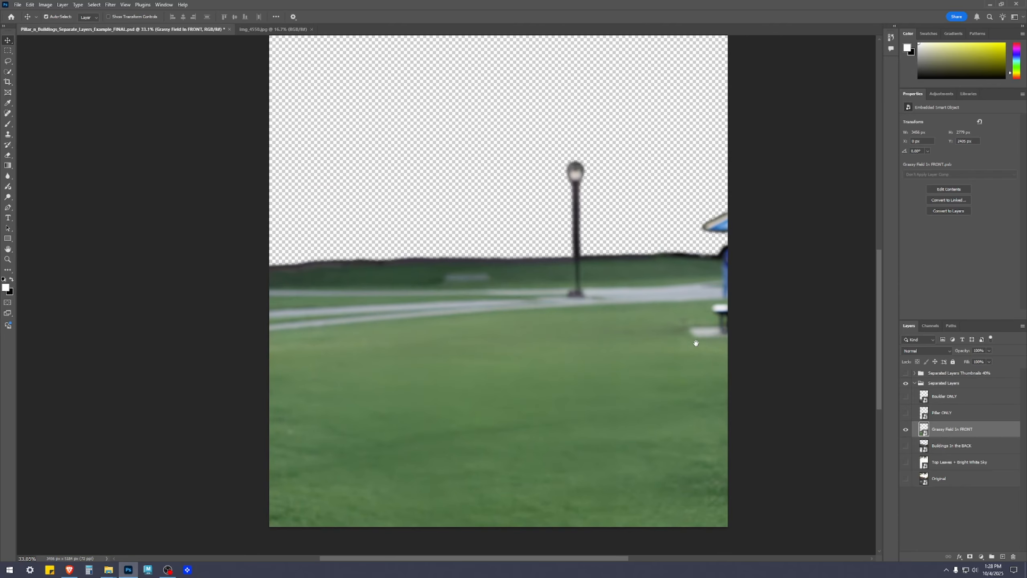
{"action": "left_click", "coordinate": [959, 447]}
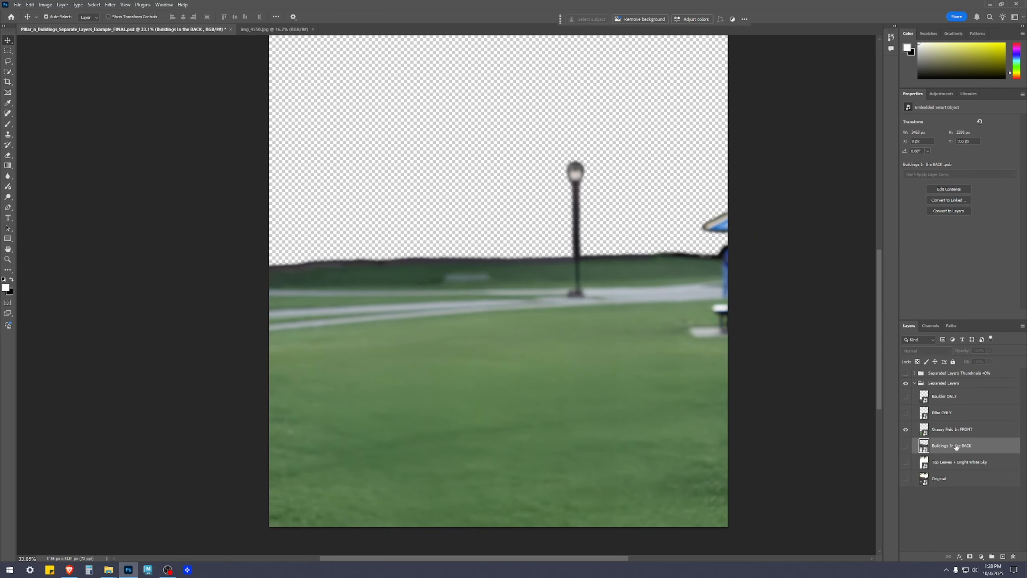
{"action": "left_click", "coordinate": [905, 445]}
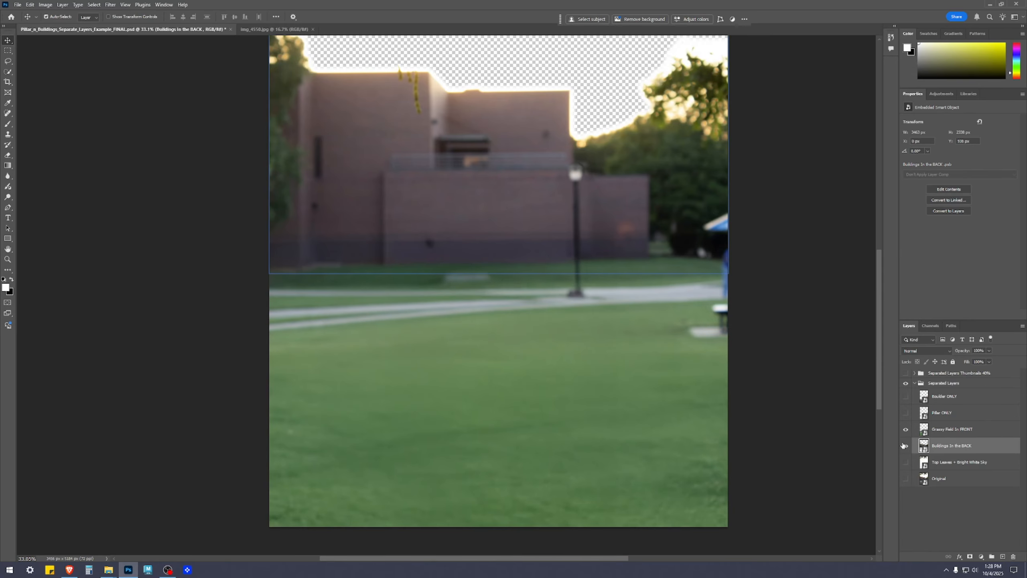
{"action": "scroll", "coordinate": [864, 423], "scroll_direction": "up", "scroll_amount": 1}
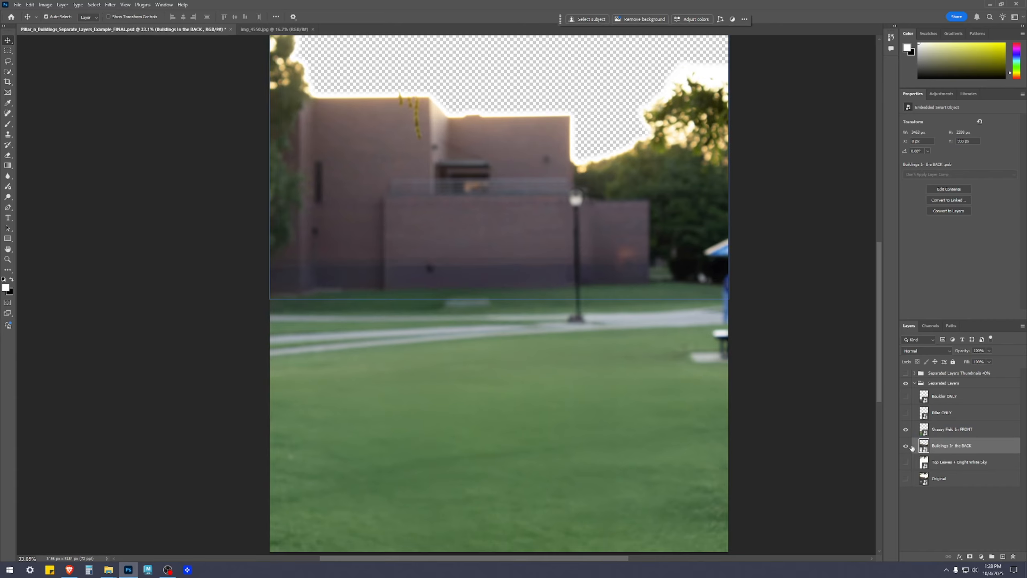
Hide the Grassy Field in FRONT layer and examine the lower cutout edge of the buildings.
{"action": "left_click", "coordinate": [985, 433]}
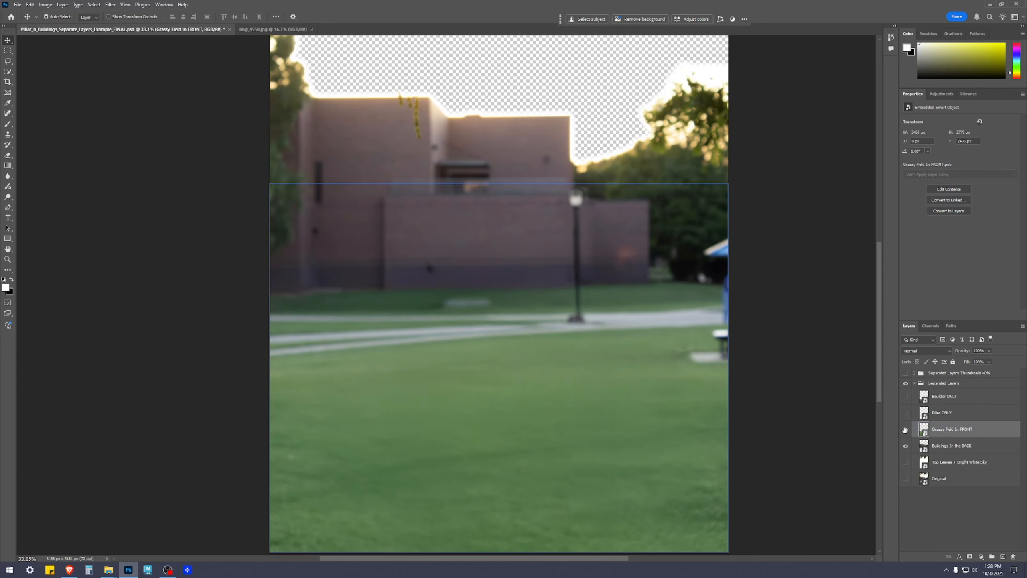
{"action": "left_click", "coordinate": [906, 430]}
{"action": "scroll", "coordinate": [622, 309], "scroll_direction": "up", "scroll_amount": 5}
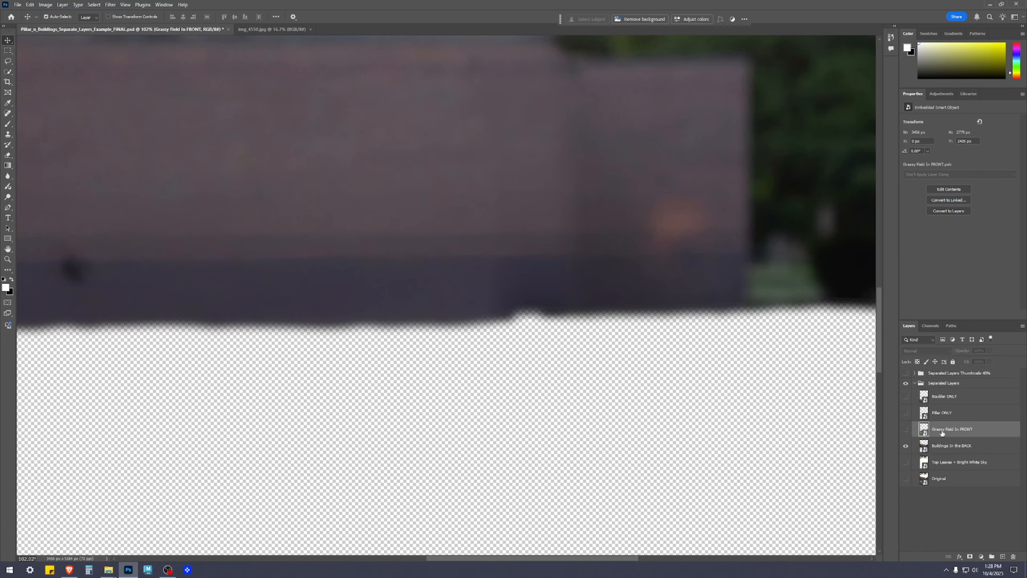
View the Grassy Field in FRONT layer without the buildings, and restore the Buildings in the BACK layer behind it.
{"action": "left_click", "coordinate": [905, 430]}
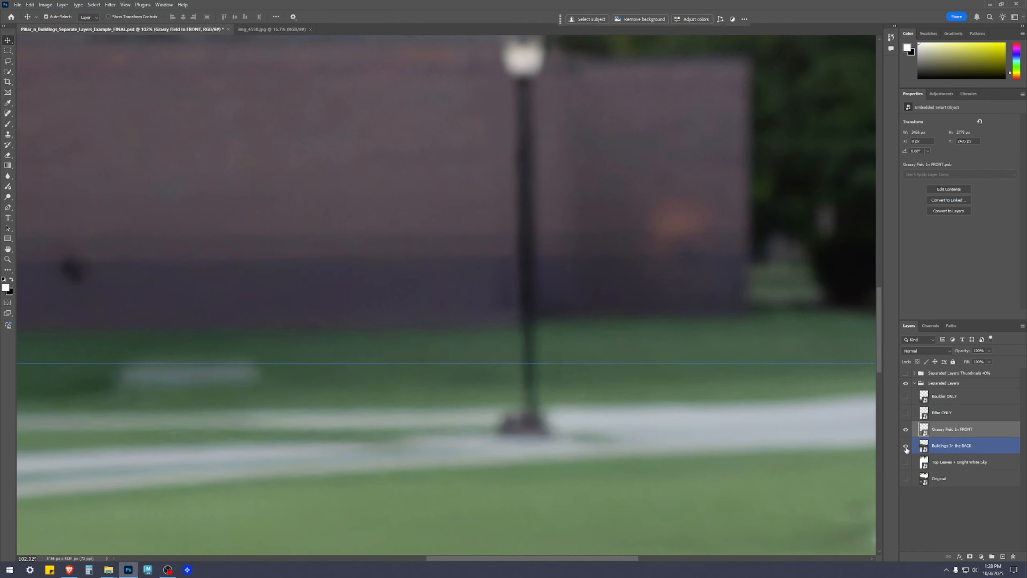
{"action": "left_click", "coordinate": [905, 445]}
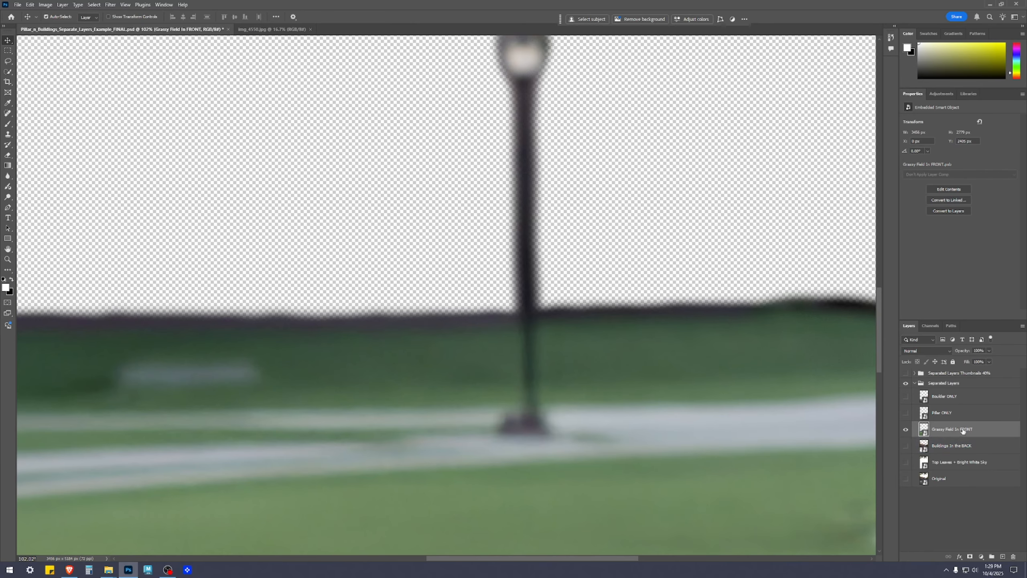
{"action": "left_click", "coordinate": [946, 450]}
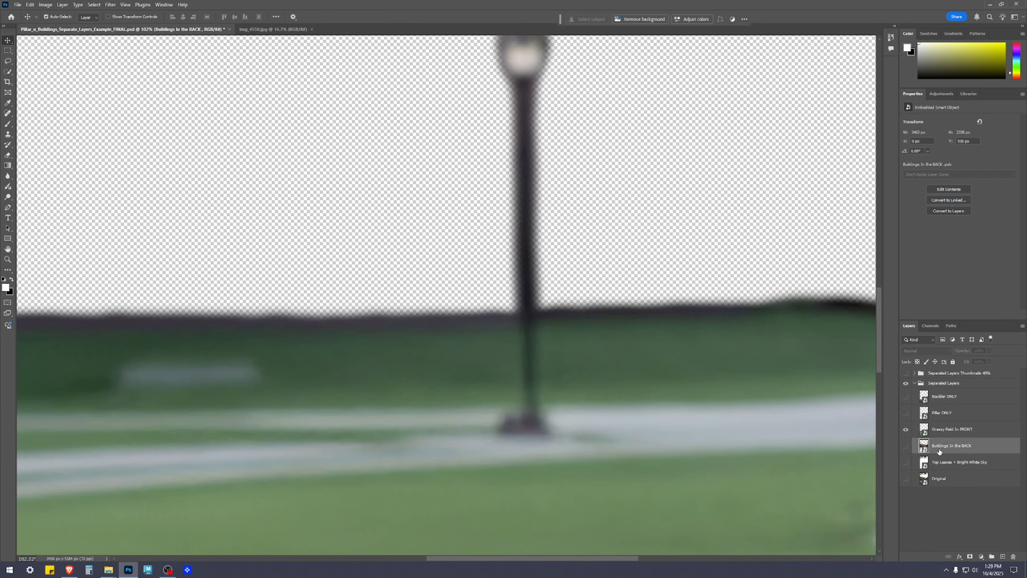
{"action": "left_click", "coordinate": [905, 445]}
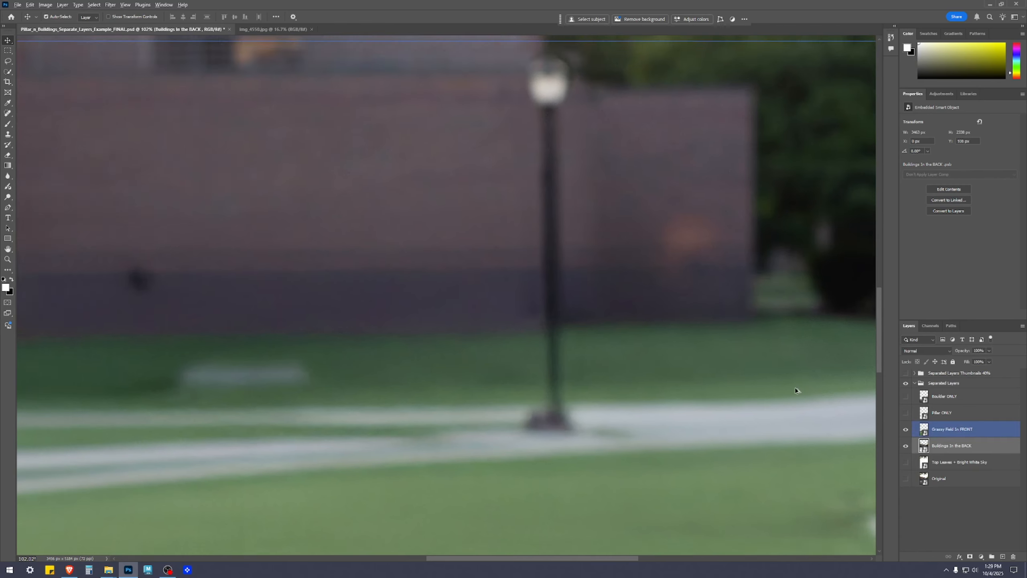
{"action": "scroll", "coordinate": [804, 396], "scroll_direction": "down", "scroll_amount": 5}
{"action": "scroll", "coordinate": [687, 395], "scroll_direction": "down", "scroll_amount": 3}
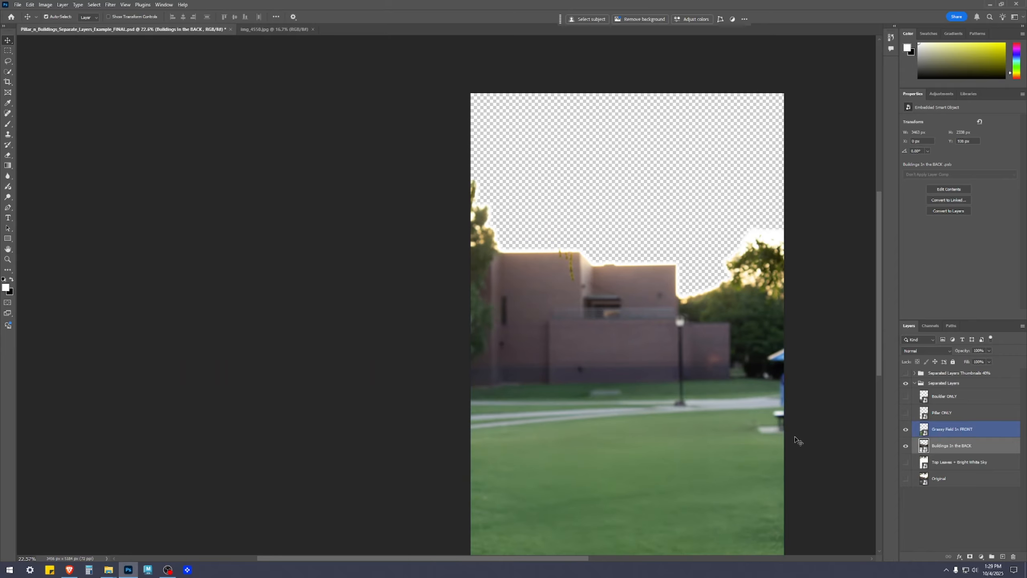
Deselect the layers and inspect how the grassy field and lamp post fit over the buildings.
{"action": "left_click", "coordinate": [971, 519]}
{"action": "left_click", "coordinate": [952, 429]}
{"action": "scroll", "coordinate": [599, 351], "scroll_direction": "up", "scroll_amount": 6}
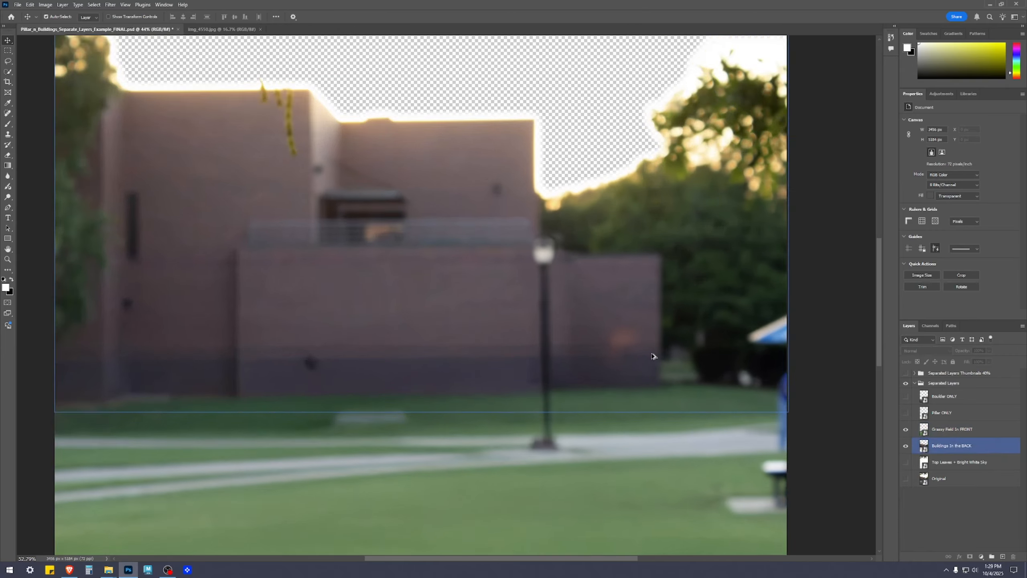
{"action": "scroll", "coordinate": [631, 337], "scroll_direction": "down", "scroll_amount": 6}
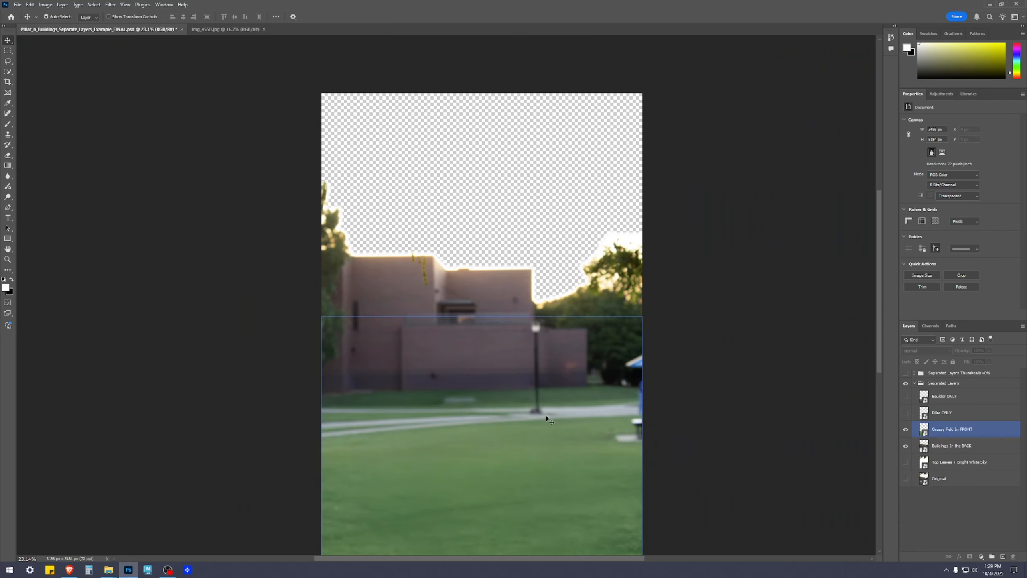
{"action": "left_click", "coordinate": [775, 522]}
{"action": "scroll", "coordinate": [578, 320], "scroll_direction": "up", "scroll_amount": 4}
{"action": "left_click", "coordinate": [608, 221]}
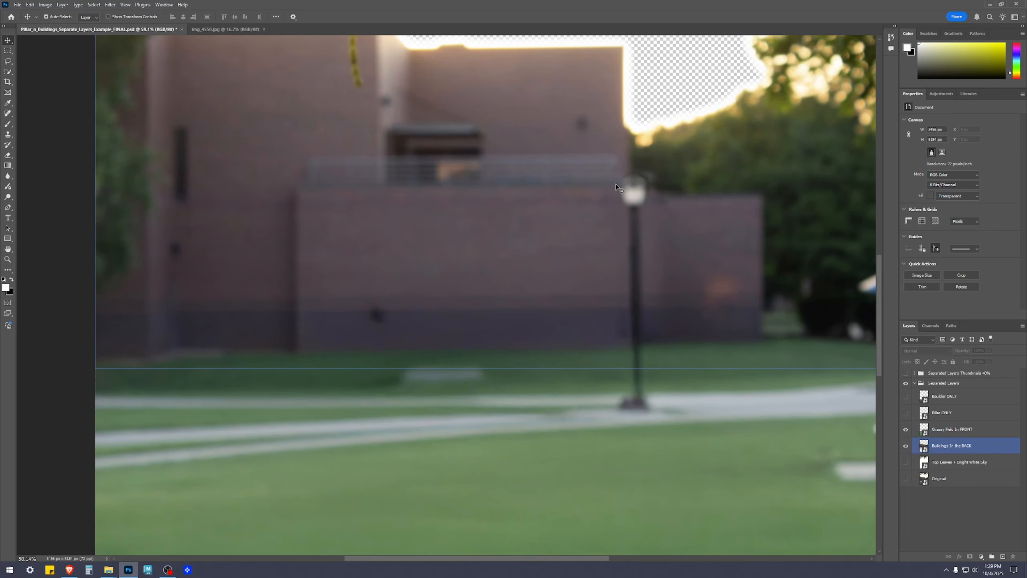
Isolate the Buildings in the BACK layer and examine the cutout edges along its base and the trees.
{"action": "left_click", "coordinate": [906, 446]}
{"action": "left_click", "coordinate": [906, 429]}
{"action": "left_click", "coordinate": [906, 446]}
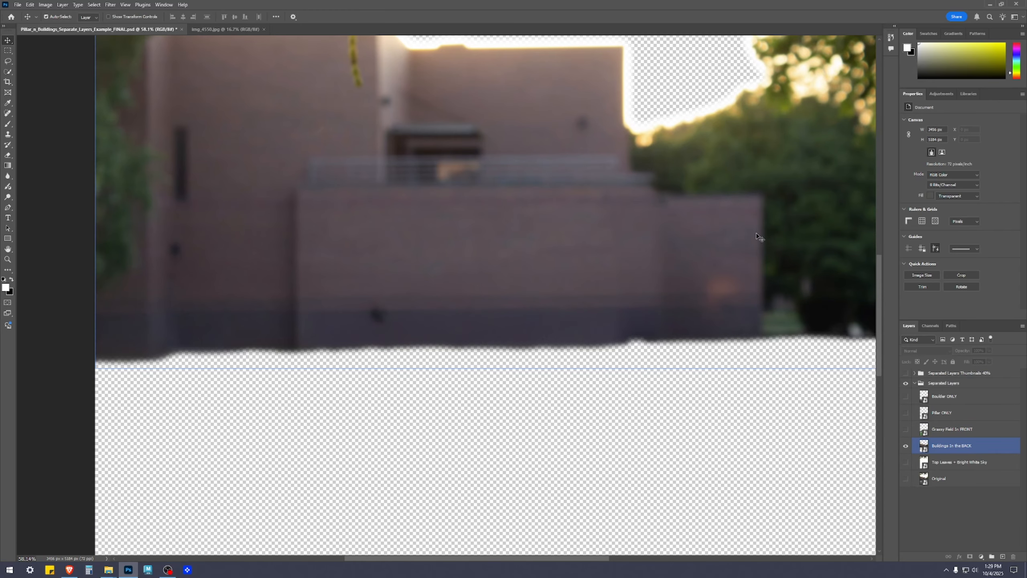
{"action": "left_click_drag", "start_coordinate": [729, 227], "coordinate": [407, 290]}
{"action": "left_click", "coordinate": [581, 360]}
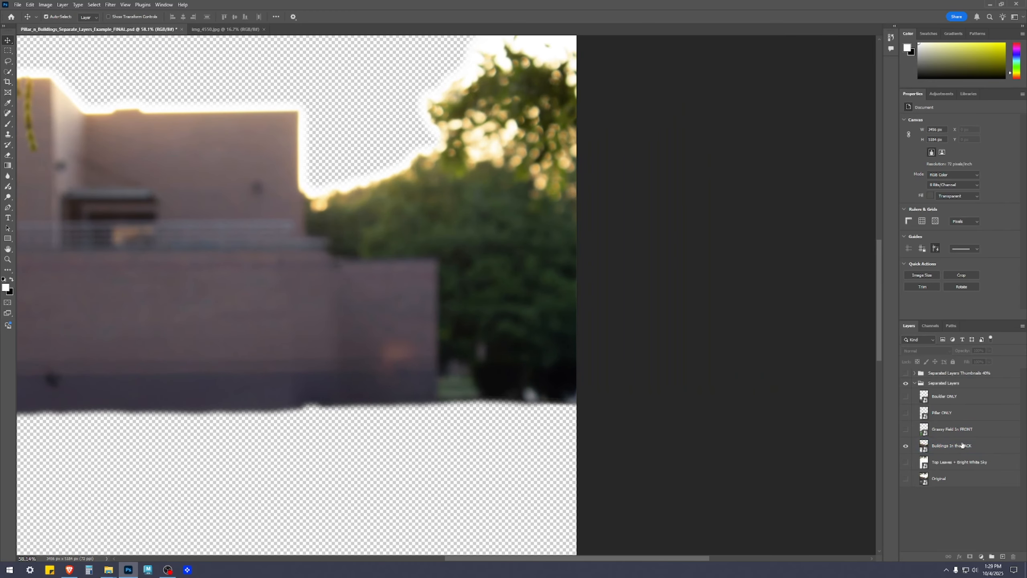
Show the Grassy Field in FRONT layer, hide the Buildings in the BACK layer, and inspect the lamp post and canopy.
{"action": "left_click", "coordinate": [952, 430]}
{"action": "left_click", "coordinate": [906, 429]}
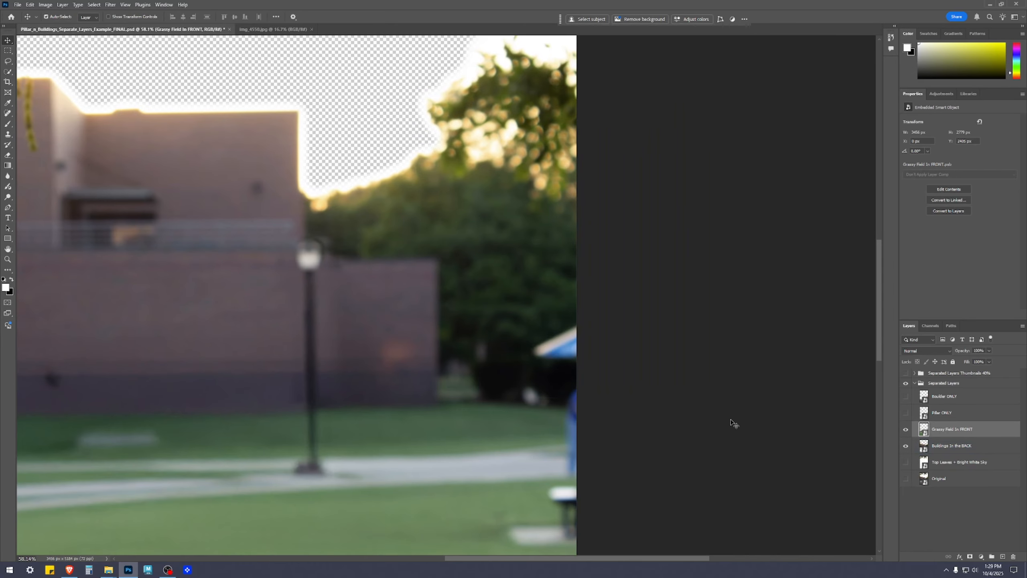
{"action": "left_click", "coordinate": [906, 446]}
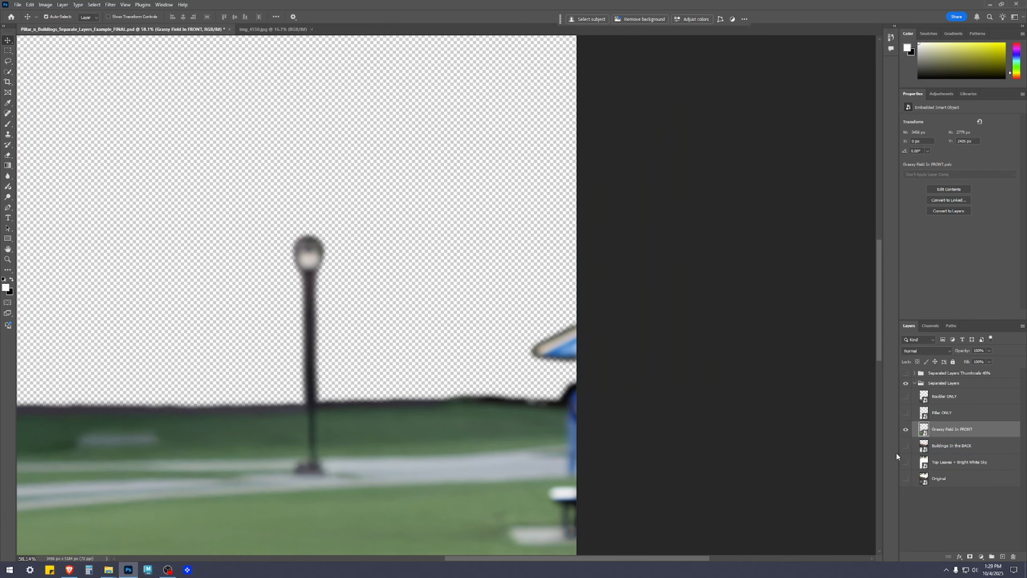
{"action": "left_click_drag", "start_coordinate": [451, 401], "coordinate": [552, 312]}
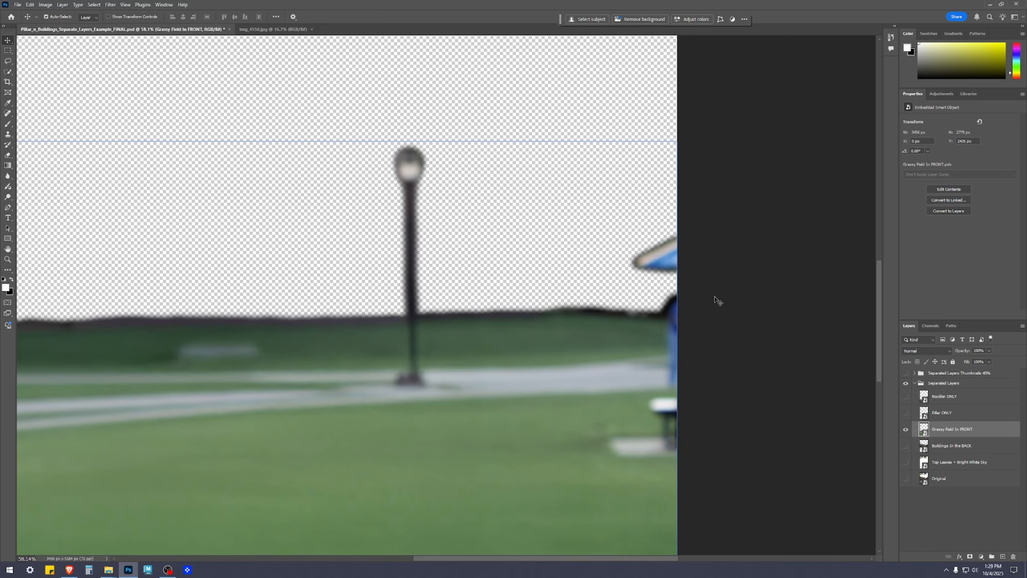
{"action": "left_click_drag", "start_coordinate": [406, 284], "coordinate": [421, 257]}
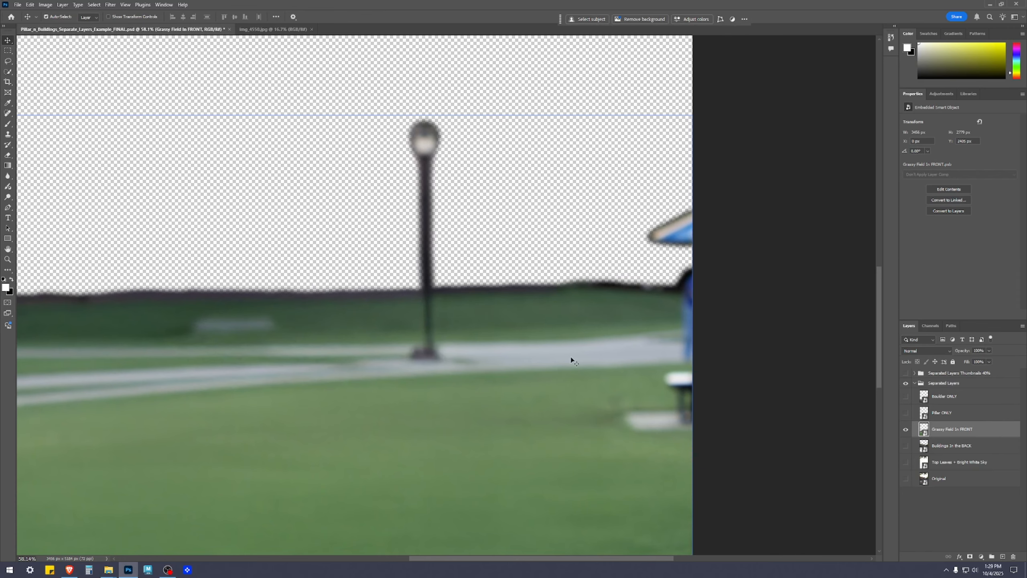
Examine the upper cutout edge of the isolated grassy field across the full width of the image.
{"action": "scroll", "coordinate": [332, 315], "scroll_direction": "down", "scroll_amount": 4}
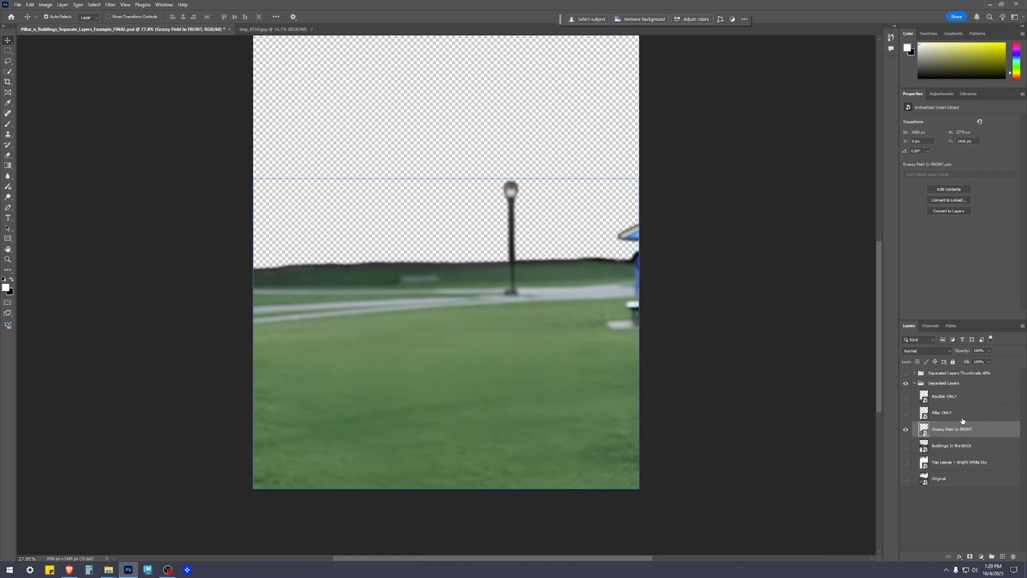
{"action": "left_click", "coordinate": [1000, 522]}
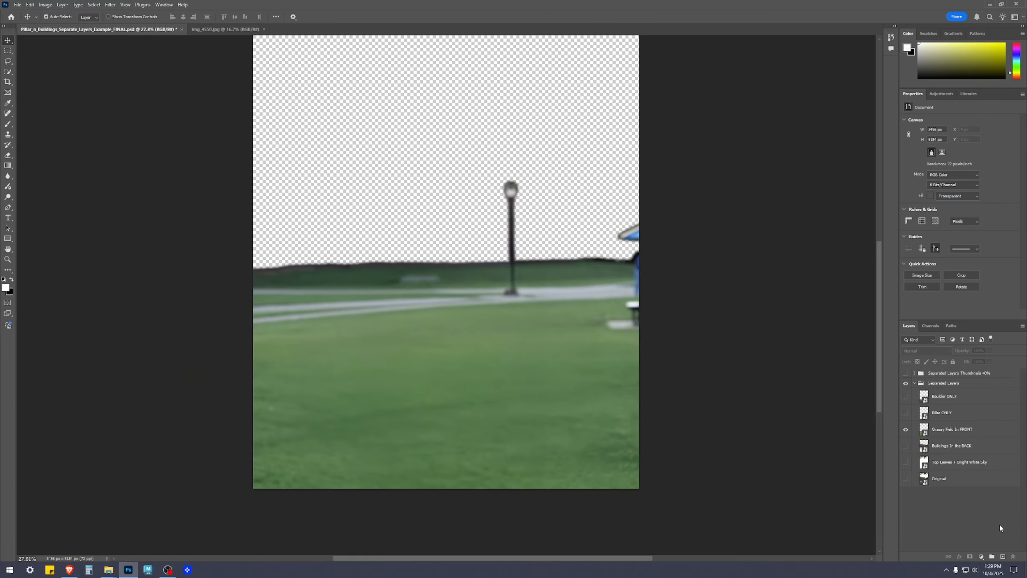
{"action": "left_click", "coordinate": [300, 279]}
{"action": "scroll", "coordinate": [300, 267], "scroll_direction": "up", "scroll_amount": 4}
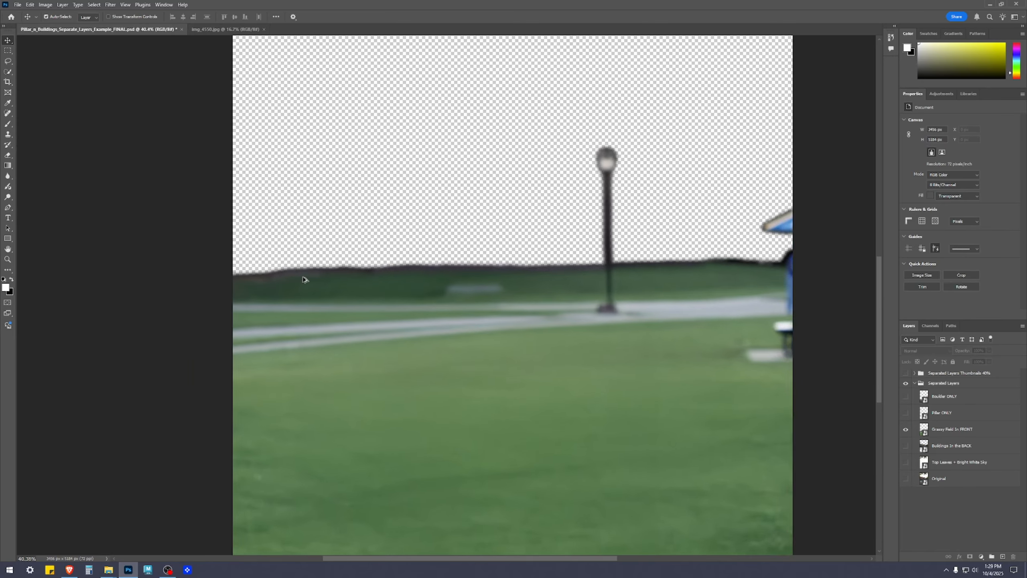
{"action": "left_click_drag", "start_coordinate": [724, 321], "coordinate": [400, 304]}
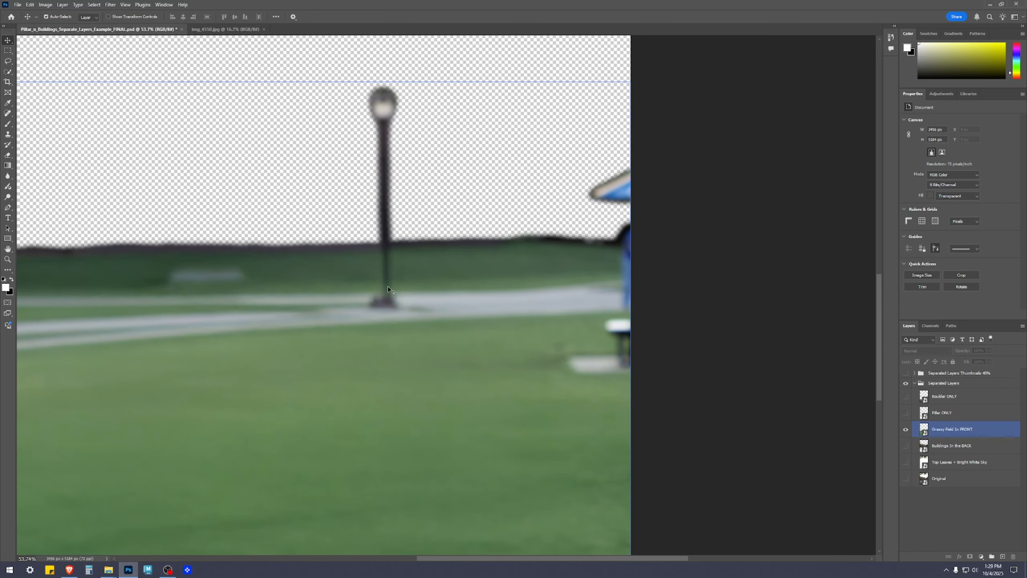
{"action": "left_click_drag", "start_coordinate": [187, 292], "coordinate": [596, 280]}
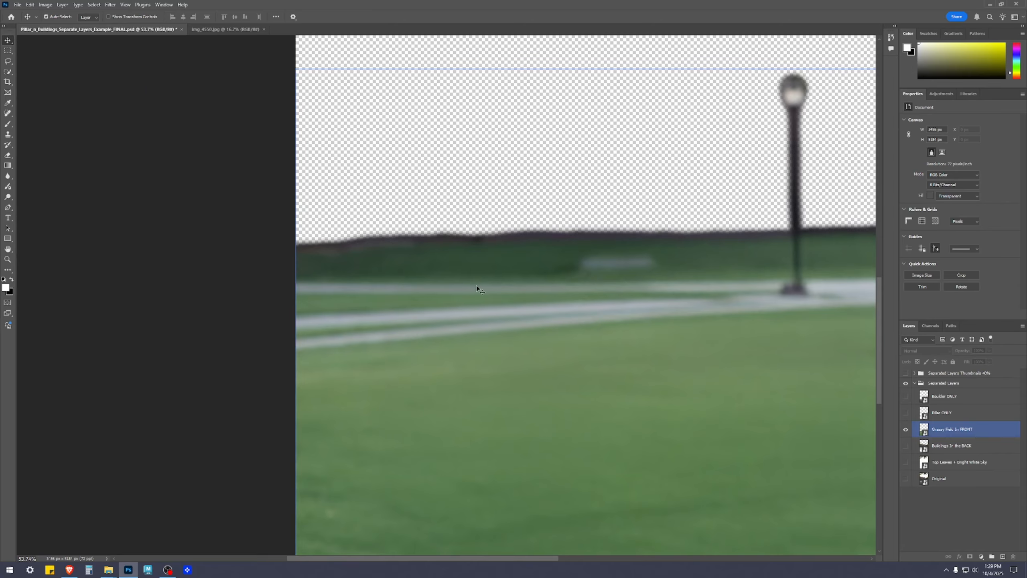
{"action": "scroll", "coordinate": [759, 282], "scroll_direction": "down", "scroll_amount": 5}
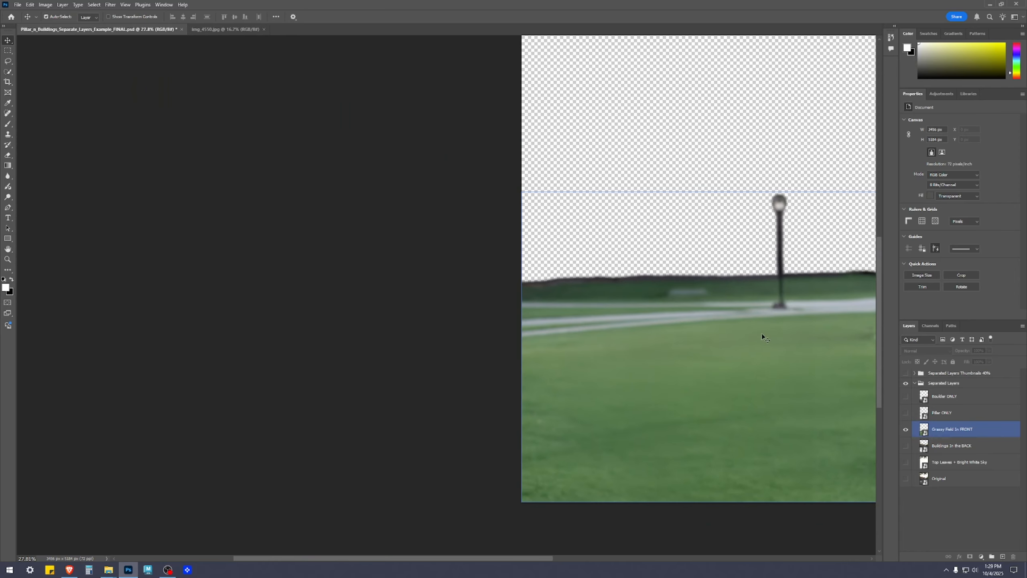
{"action": "left_click_drag", "start_coordinate": [761, 328], "coordinate": [550, 280]}
{"action": "left_click", "coordinate": [1023, 454]}
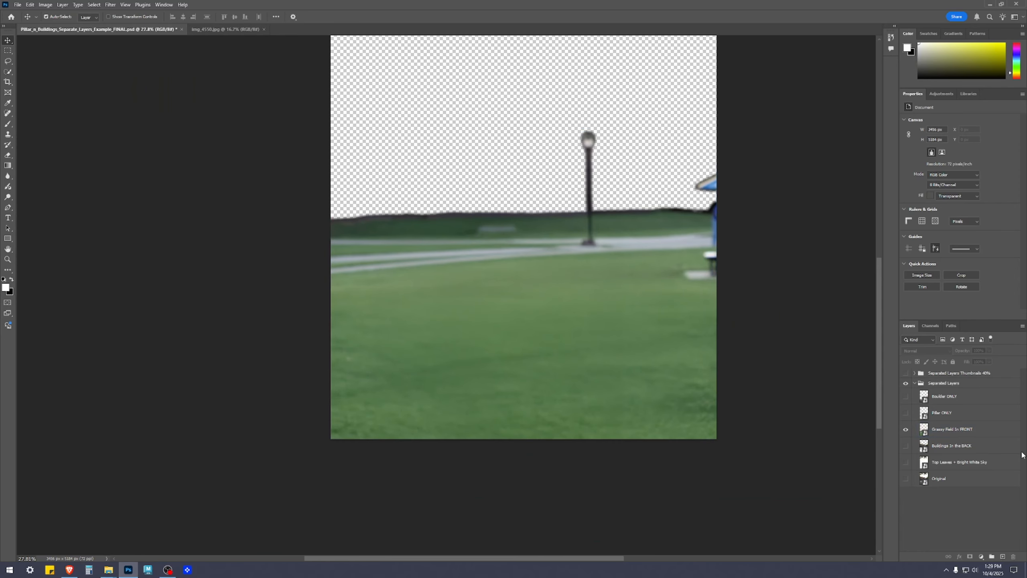
Select the Pillar ONLY layer and make the Buildings in the BACK and Grassy Field in FRONT layers visible together.
{"action": "left_click", "coordinate": [953, 414]}
{"action": "left_click", "coordinate": [906, 446]}
{"action": "left_click_drag", "start_coordinate": [907, 430], "coordinate": [907, 449]}
{"action": "left_click", "coordinate": [905, 446]}
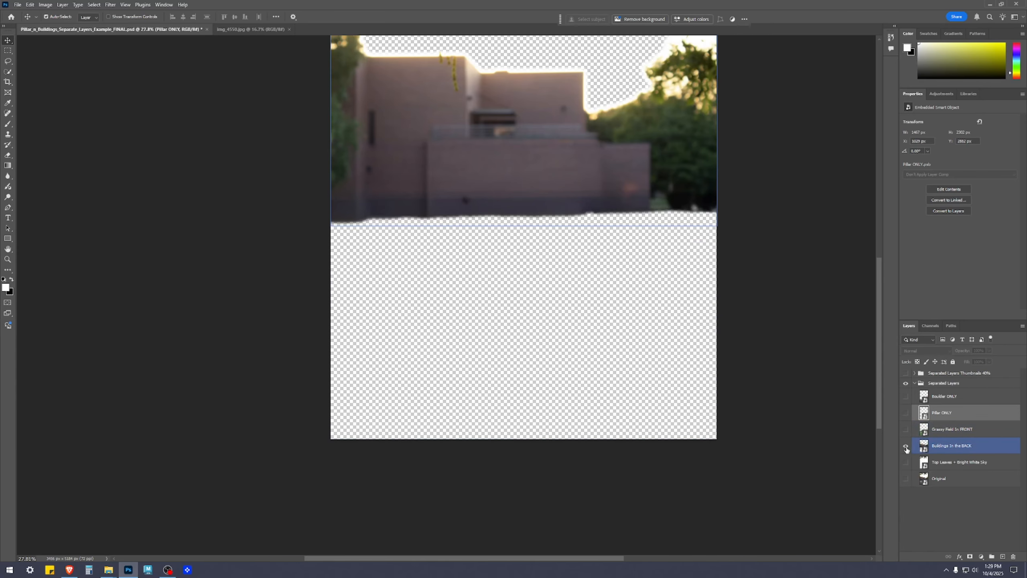
{"action": "left_click", "coordinate": [906, 430]}
{"action": "left_click_drag", "start_coordinate": [788, 300], "coordinate": [782, 373]}
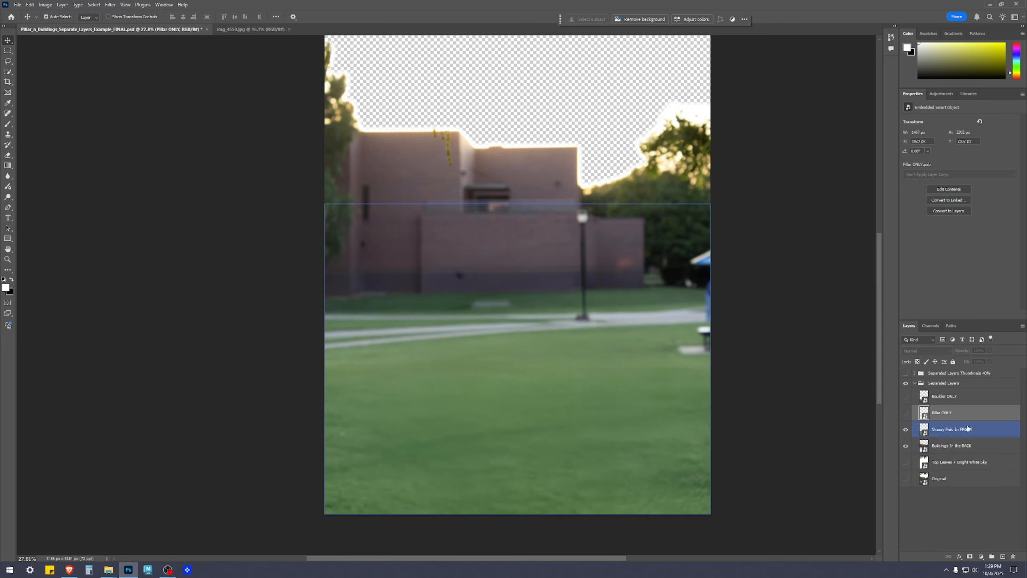
Show the Pillar ONLY layer and hide the grassy field and buildings to view the pillar cutout by itself.
{"action": "left_click", "coordinate": [906, 412]}
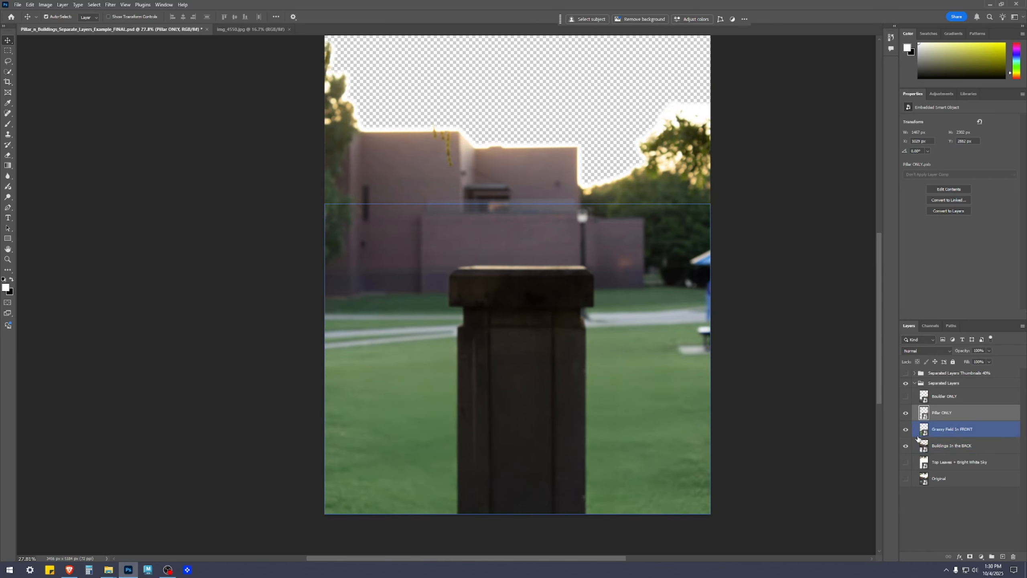
{"action": "left_click_drag", "start_coordinate": [906, 429], "coordinate": [907, 446]}
{"action": "left_click", "coordinate": [905, 412]}
{"action": "left_click", "coordinate": [906, 412]}
{"action": "left_click", "coordinate": [905, 413]}
{"action": "left_click", "coordinate": [905, 413]}
Show the Boulder ONLY layer with the pillar hidden and examine the boulder's upper cutout edge.
{"action": "left_click", "coordinate": [906, 396]}
{"action": "left_click", "coordinate": [906, 396]}
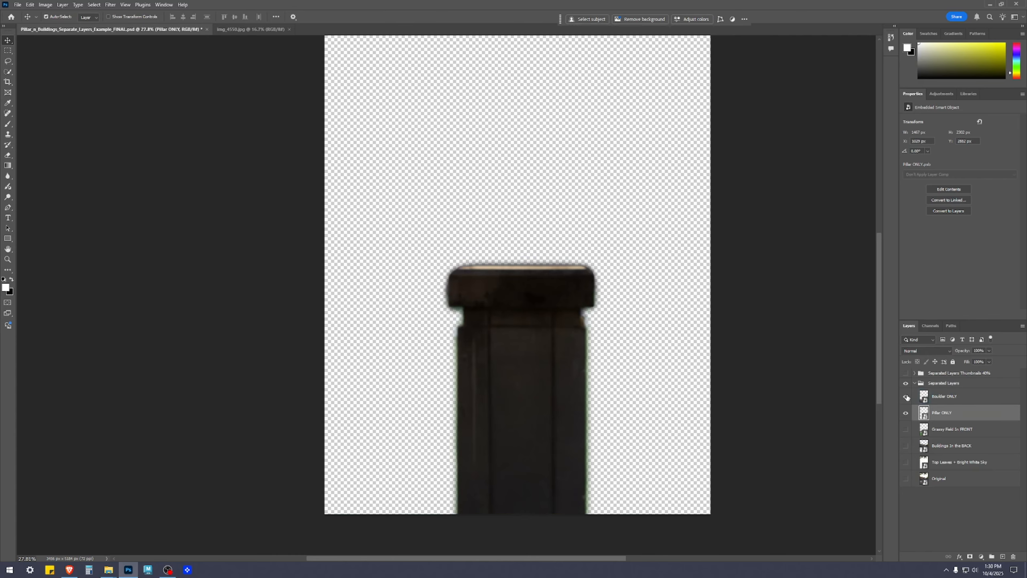
{"action": "left_click", "coordinate": [906, 396]}
{"action": "scroll", "coordinate": [670, 411], "scroll_direction": "up", "scroll_amount": 5}
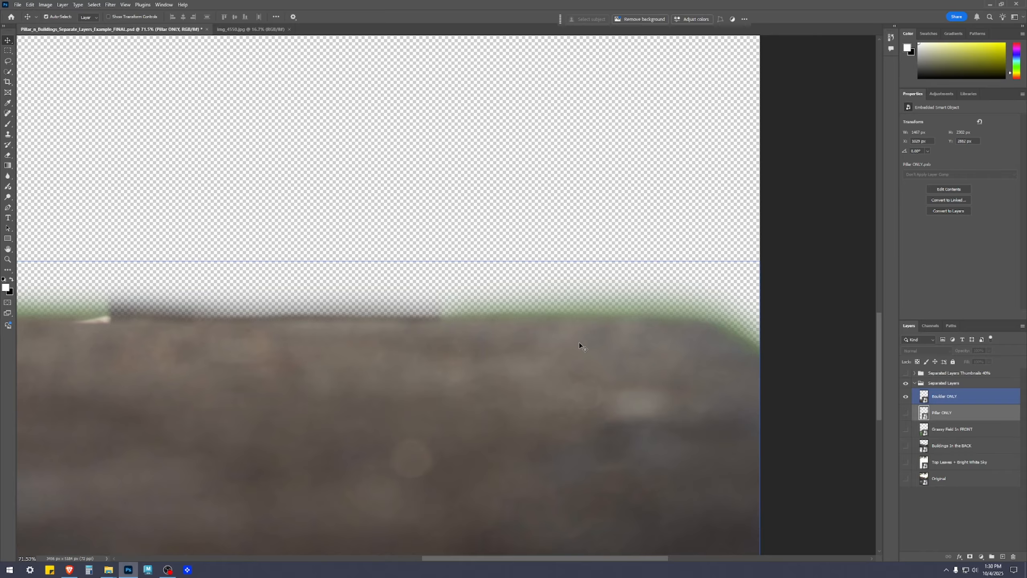
{"action": "left_click_drag", "start_coordinate": [183, 317], "coordinate": [652, 302]}
{"action": "scroll", "coordinate": [355, 356], "scroll_direction": "down", "scroll_amount": 2}
{"action": "scroll", "coordinate": [354, 356], "scroll_direction": "down", "scroll_amount": 3}
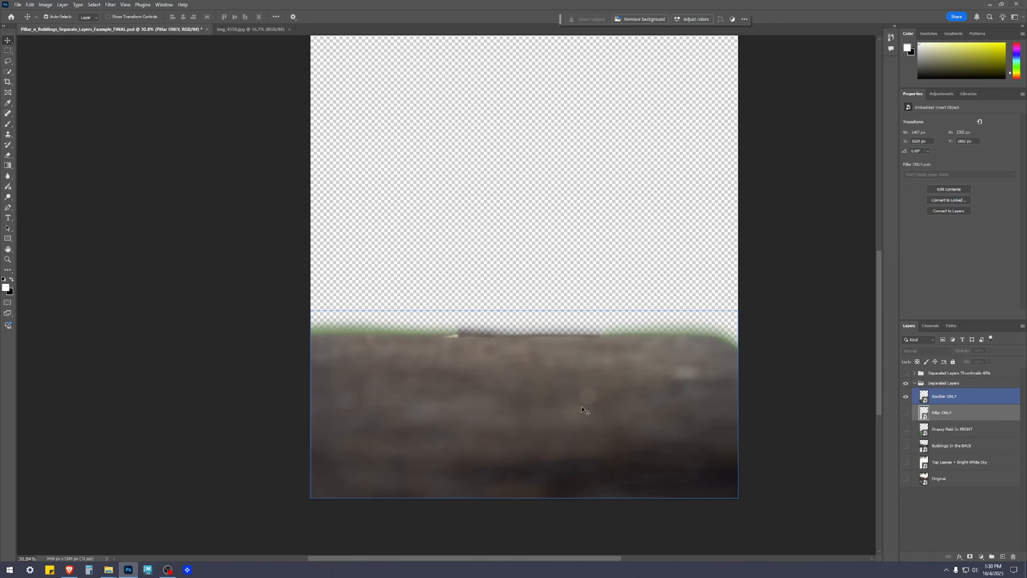
Examine the boulder's cutout edge close up at the right end of the image with only the boulder visible.
{"action": "scroll", "coordinate": [655, 312], "scroll_direction": "up", "scroll_amount": 5}
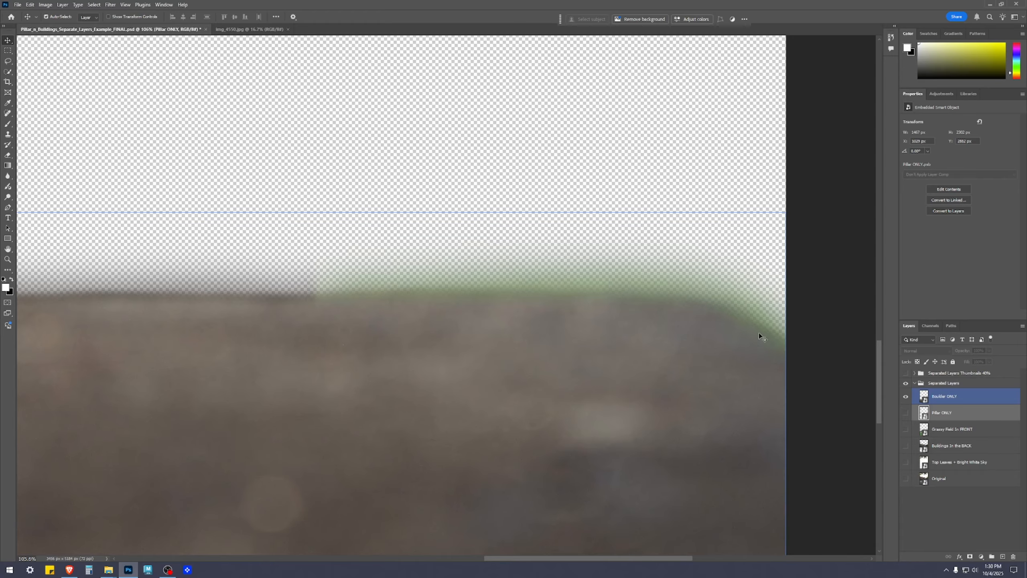
{"action": "scroll", "coordinate": [755, 366], "scroll_direction": "down", "scroll_amount": 4}
{"action": "left_click_drag", "start_coordinate": [619, 360], "coordinate": [611, 274]}
{"action": "scroll", "coordinate": [669, 326], "scroll_direction": "down", "scroll_amount": 1}
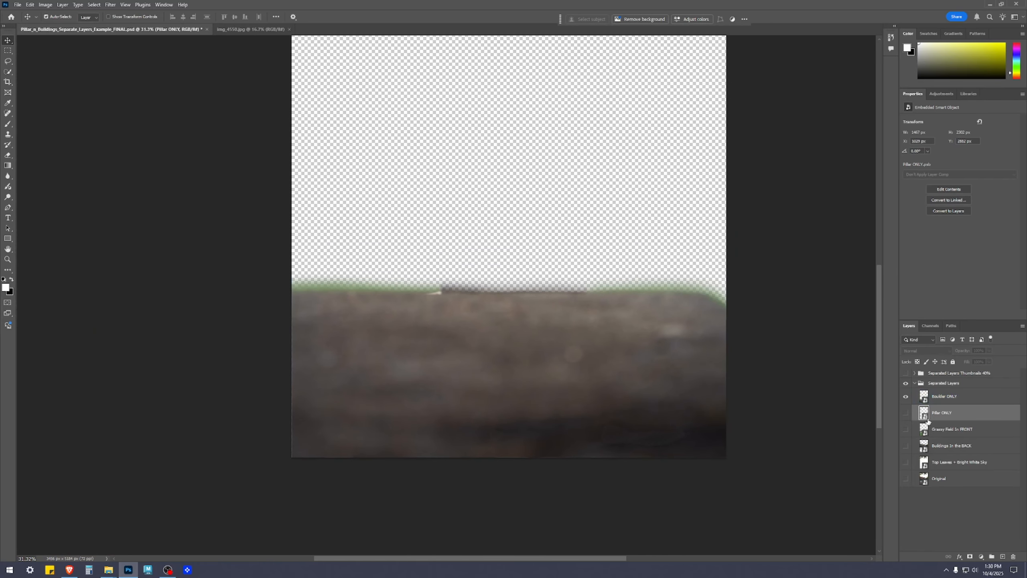
Show the Pillar ONLY layer together with the boulder and examine the cutout edges around the pillar's cap and sides.
{"action": "left_click", "coordinate": [906, 413]}
{"action": "scroll", "coordinate": [628, 149], "scroll_direction": "up", "scroll_amount": 5}
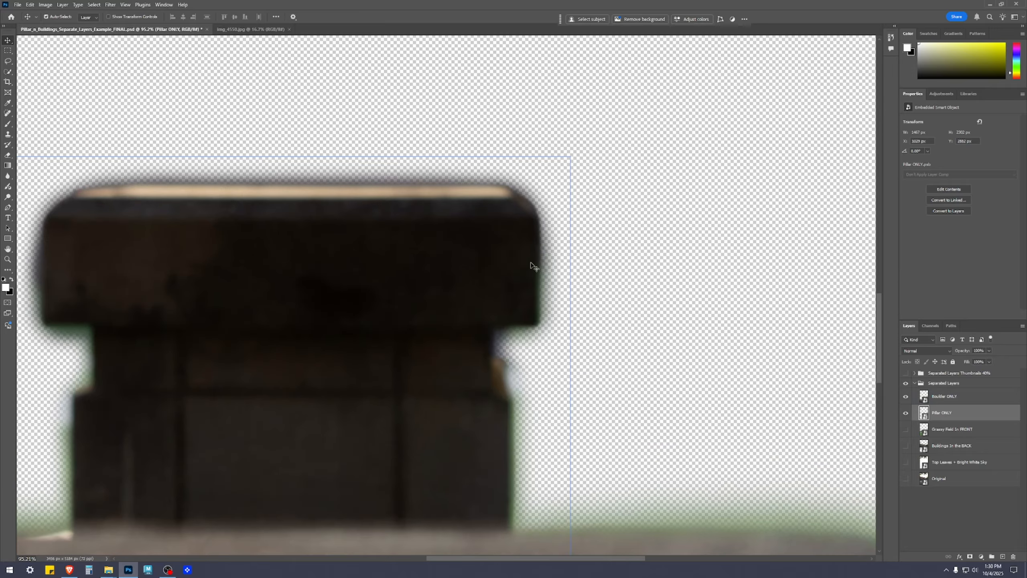
{"action": "left_click_drag", "start_coordinate": [380, 326], "coordinate": [777, 206]}
{"action": "scroll", "coordinate": [509, 379], "scroll_direction": "down", "scroll_amount": 3}
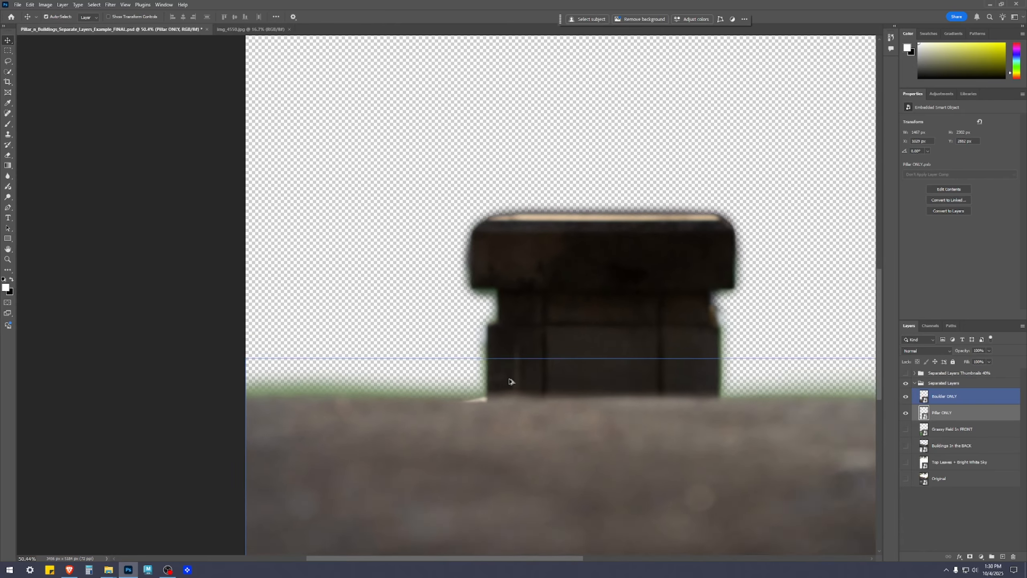
{"action": "scroll", "coordinate": [689, 261], "scroll_direction": "up", "scroll_amount": 5}
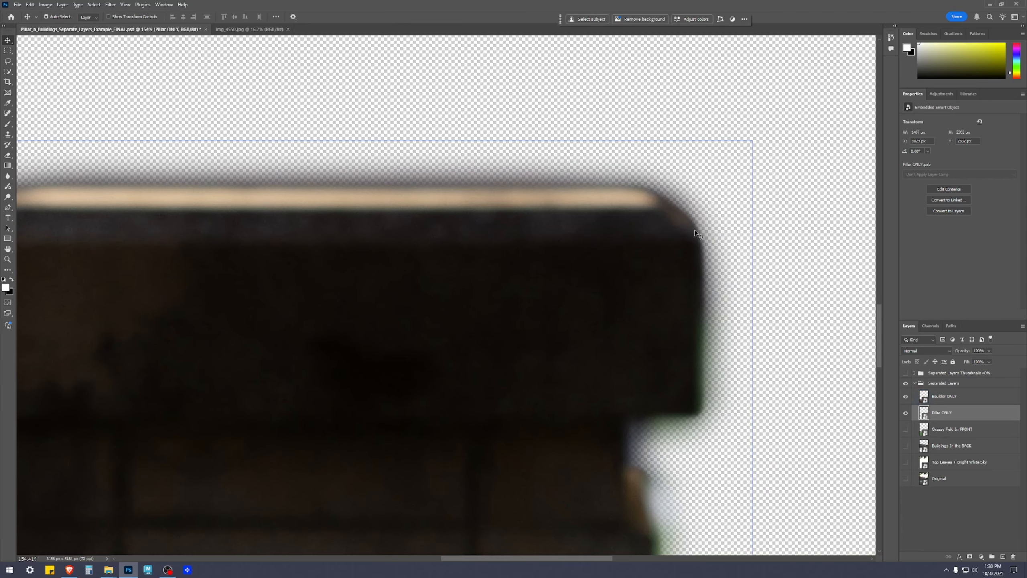
{"action": "left_click_drag", "start_coordinate": [337, 209], "coordinate": [633, 190]}
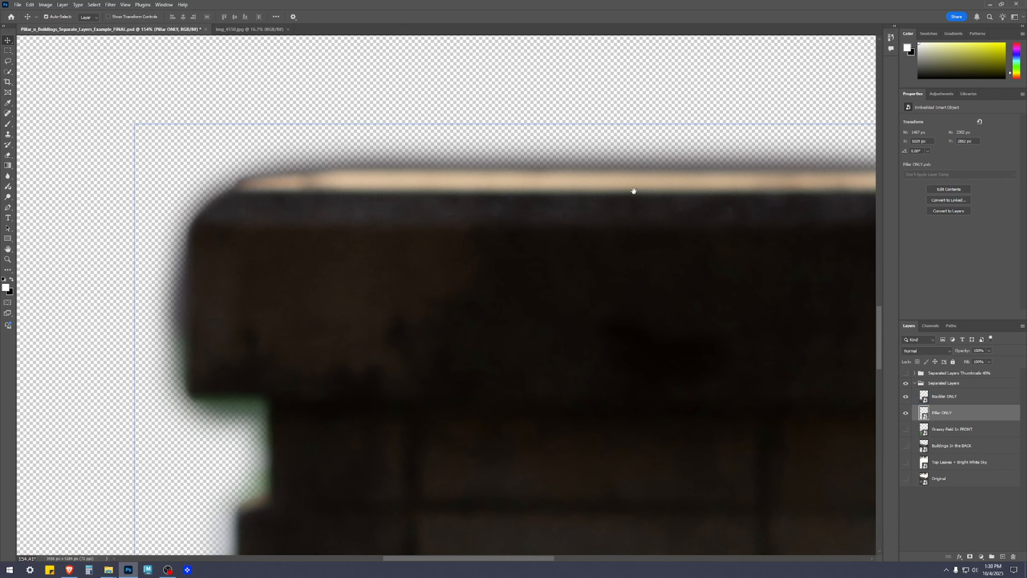
{"action": "scroll", "coordinate": [243, 438], "scroll_direction": "down", "scroll_amount": 3}
{"action": "left_click_drag", "start_coordinate": [473, 219], "coordinate": [403, 143]}
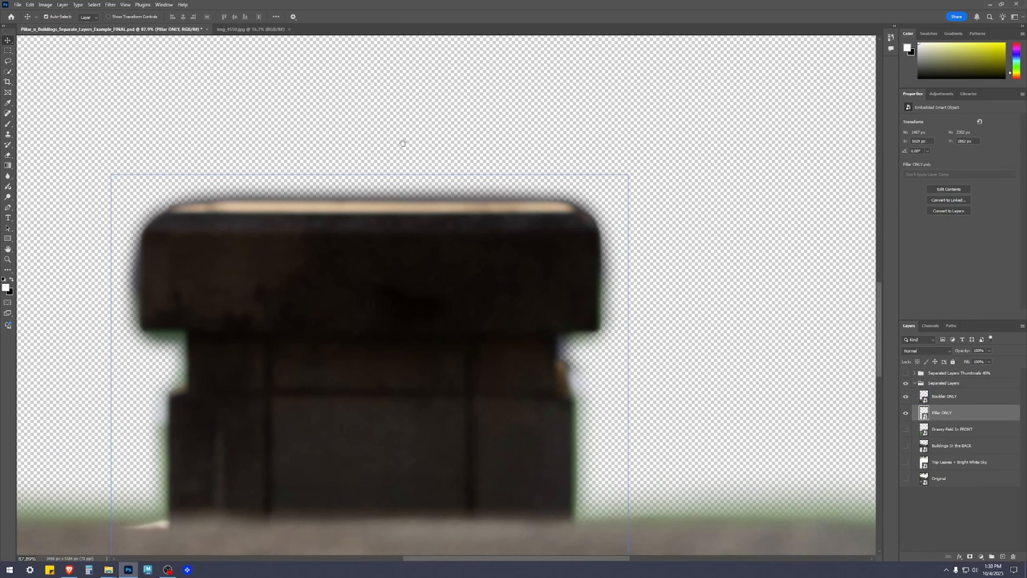
{"action": "scroll", "coordinate": [506, 368], "scroll_direction": "down", "scroll_amount": 2}
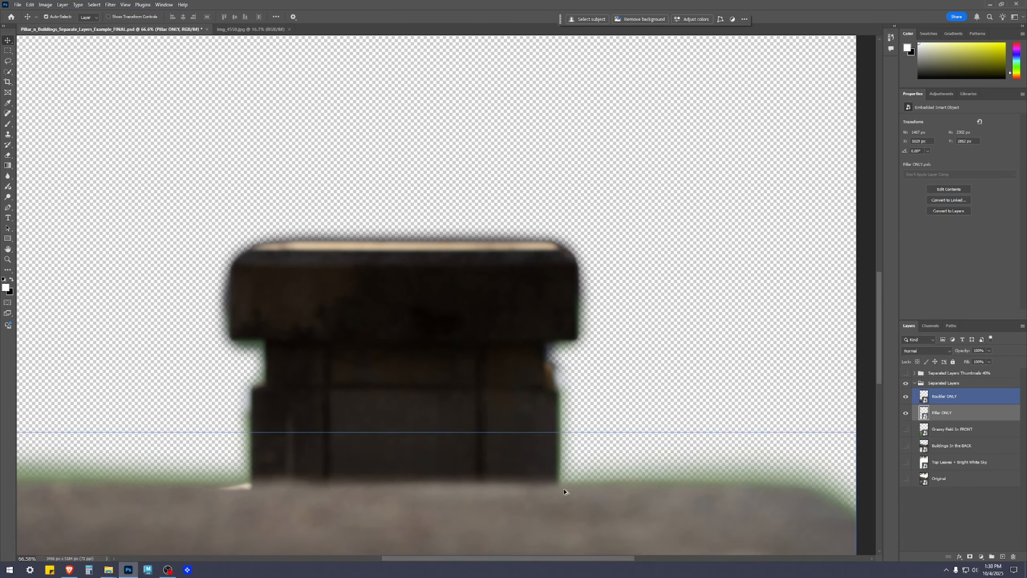
{"action": "scroll", "coordinate": [563, 488], "scroll_direction": "down", "scroll_amount": 4}
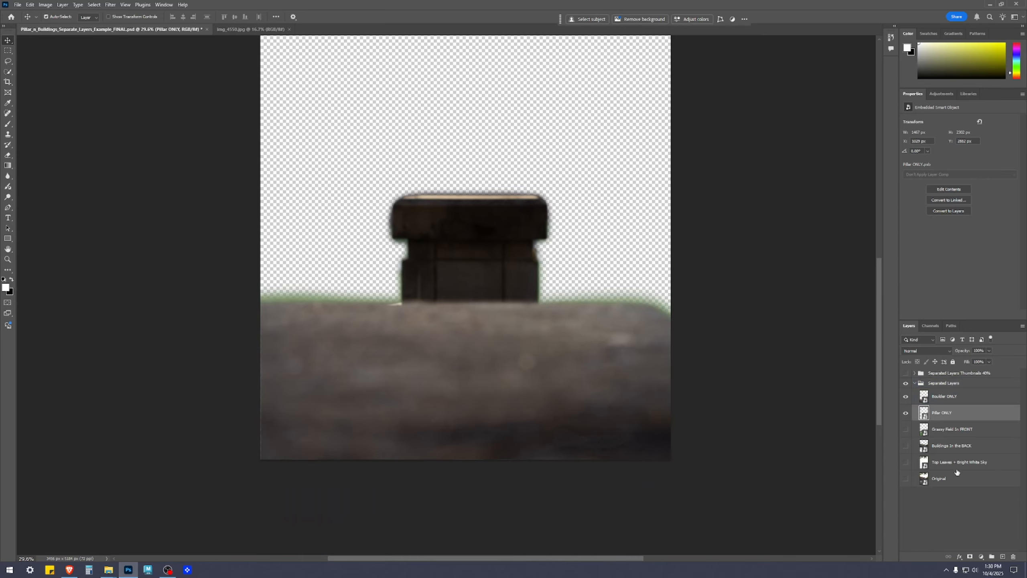
Show the Grassy Field in FRONT and Buildings in the BACK layers behind the pillar and boulder.
{"action": "left_click", "coordinate": [948, 431]}
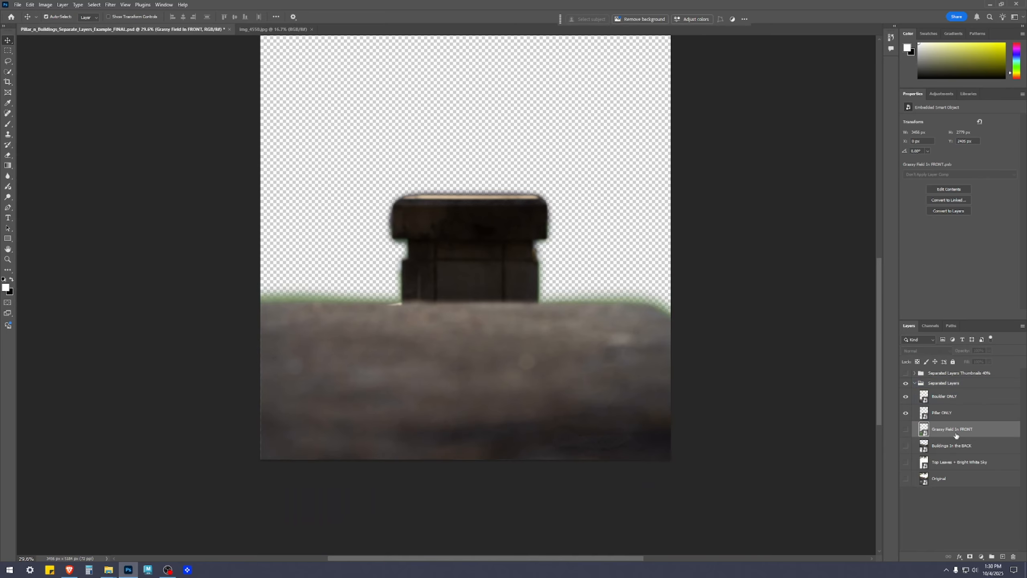
{"action": "left_click", "coordinate": [909, 432]}
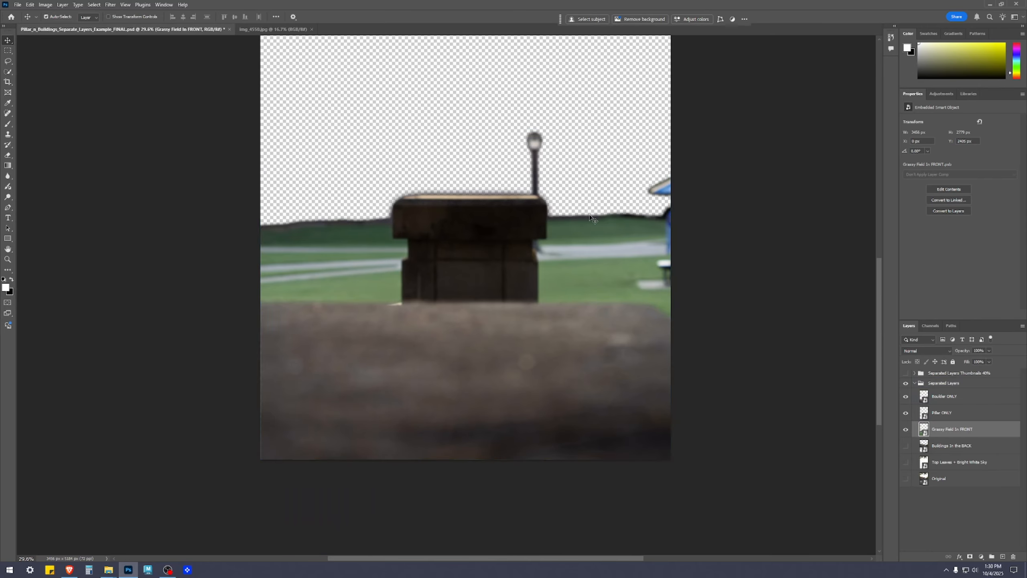
{"action": "left_click", "coordinate": [907, 446]}
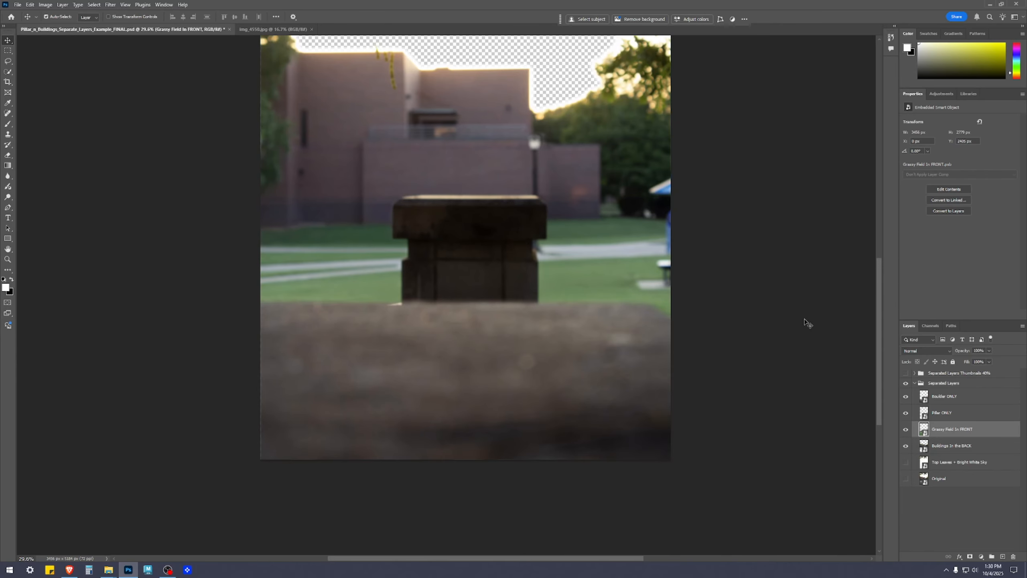
Show the Top Leaves + Bright White Sky layer and leave no layer selected.
{"action": "scroll", "coordinate": [745, 360], "scroll_direction": "up", "scroll_amount": 4}
{"action": "left_click", "coordinate": [957, 466]}
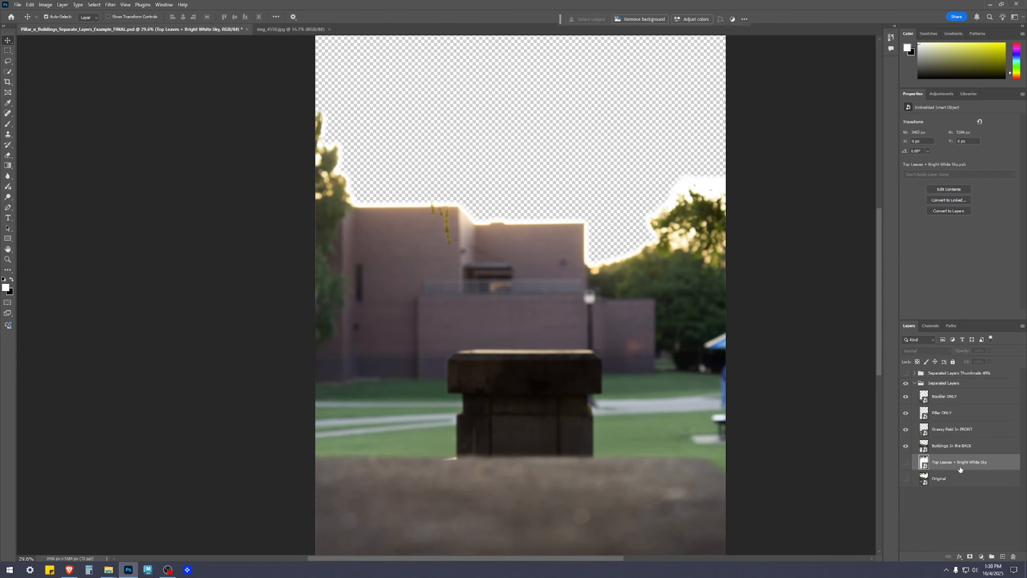
{"action": "left_click", "coordinate": [906, 463]}
{"action": "scroll", "coordinate": [718, 386], "scroll_direction": "down", "scroll_amount": 3}
{"action": "left_click", "coordinate": [915, 504]}
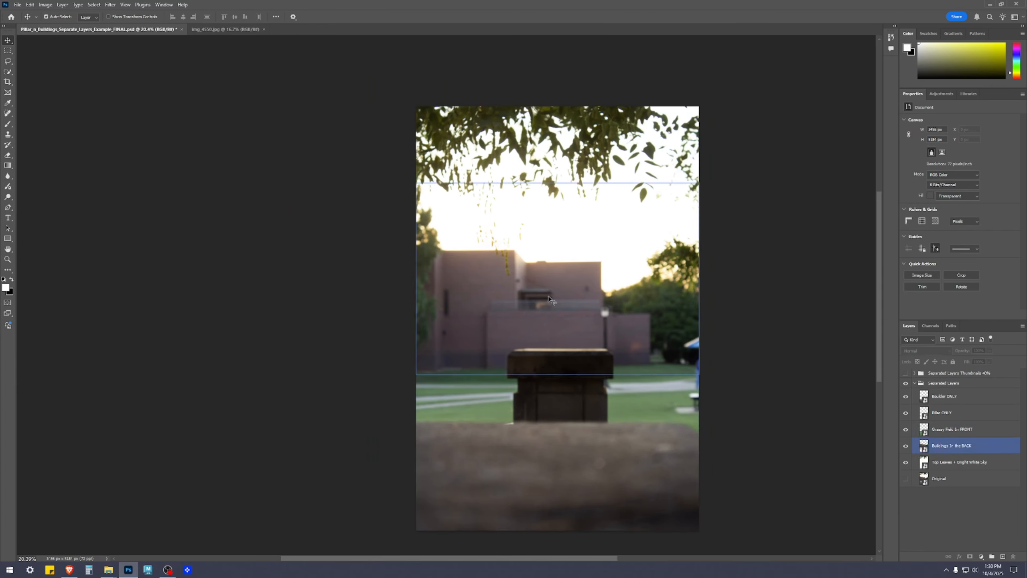
{"action": "left_click", "coordinate": [1018, 468]}
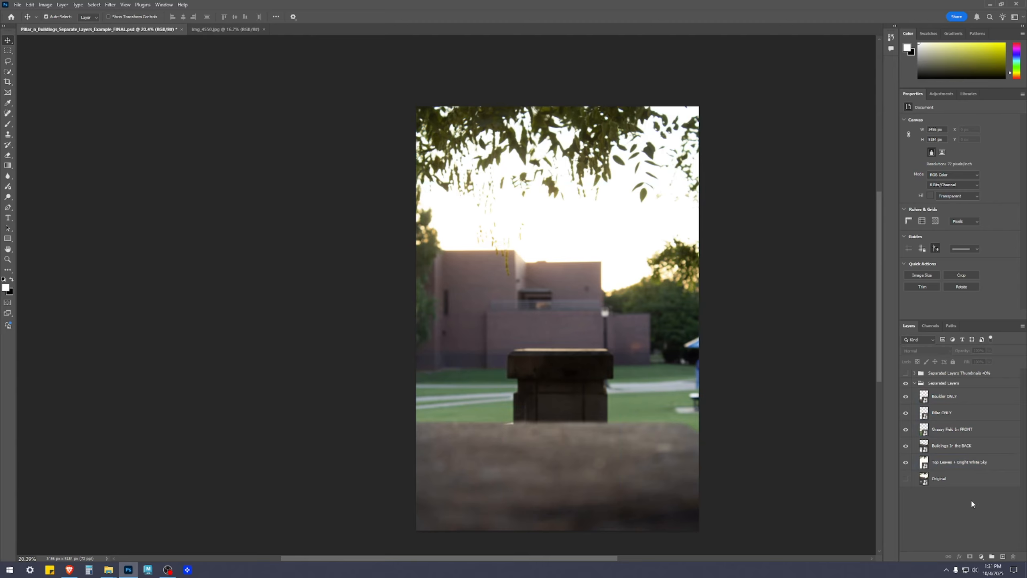
Collapse and hide the Separated Layers group, and expand it again with its contents visible.
{"action": "left_click", "coordinate": [915, 383]}
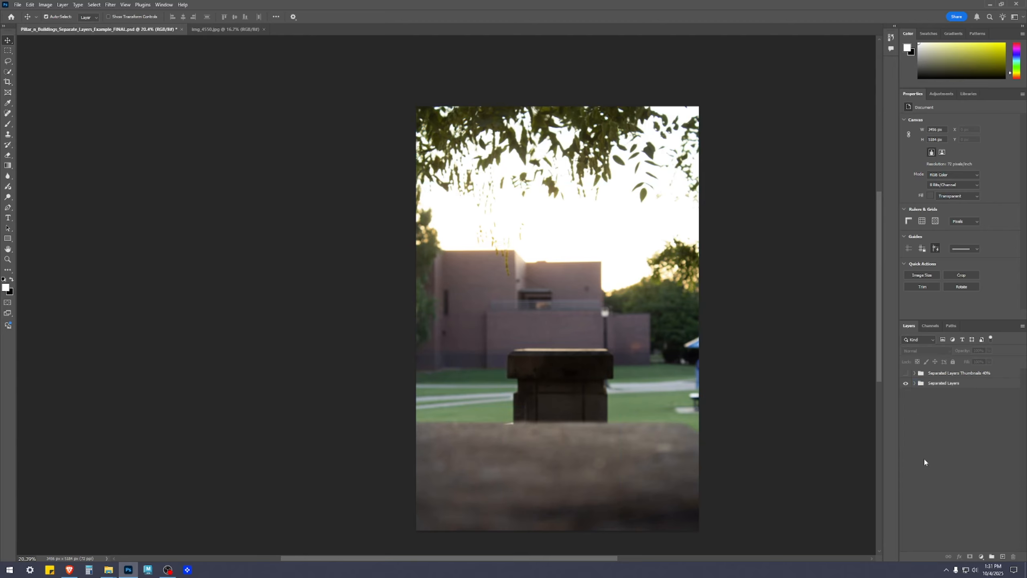
{"action": "left_click", "coordinate": [906, 383]}
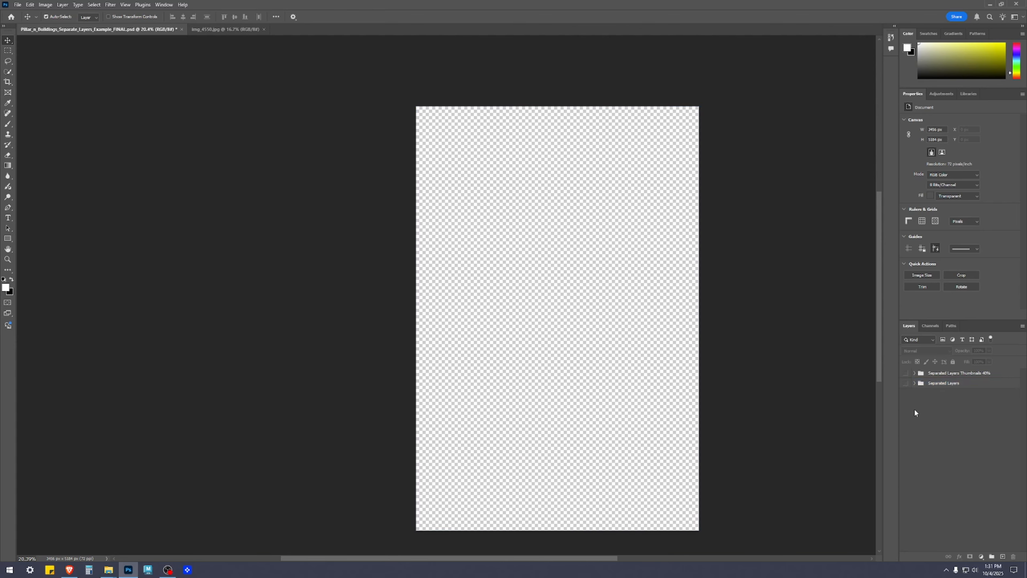
{"action": "left_click", "coordinate": [914, 383]}
{"action": "left_click", "coordinate": [906, 382]}
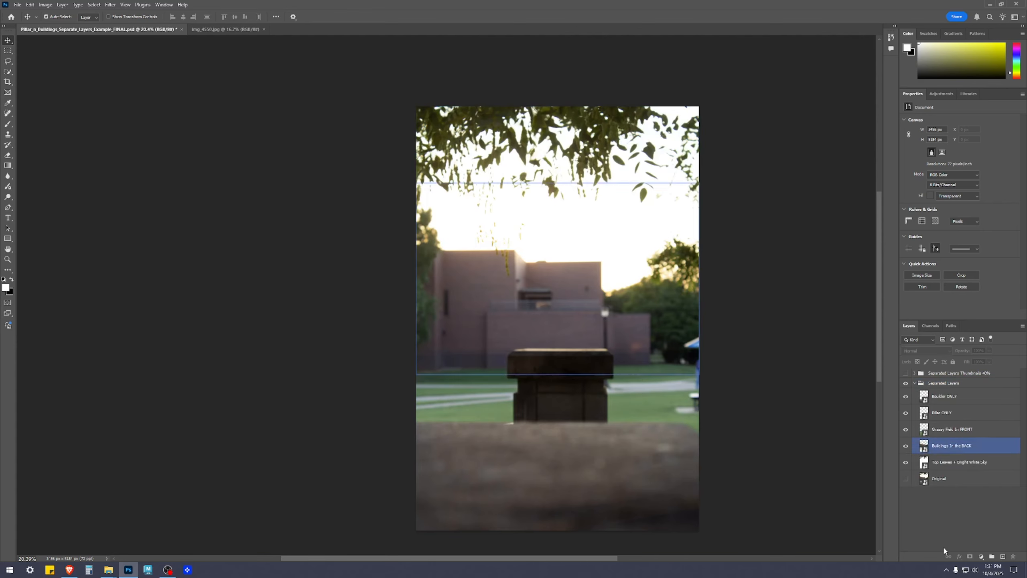
Select the separated layers one after another and open the contents of the Boulder ONLY smart object.
{"action": "left_click", "coordinate": [968, 466]}
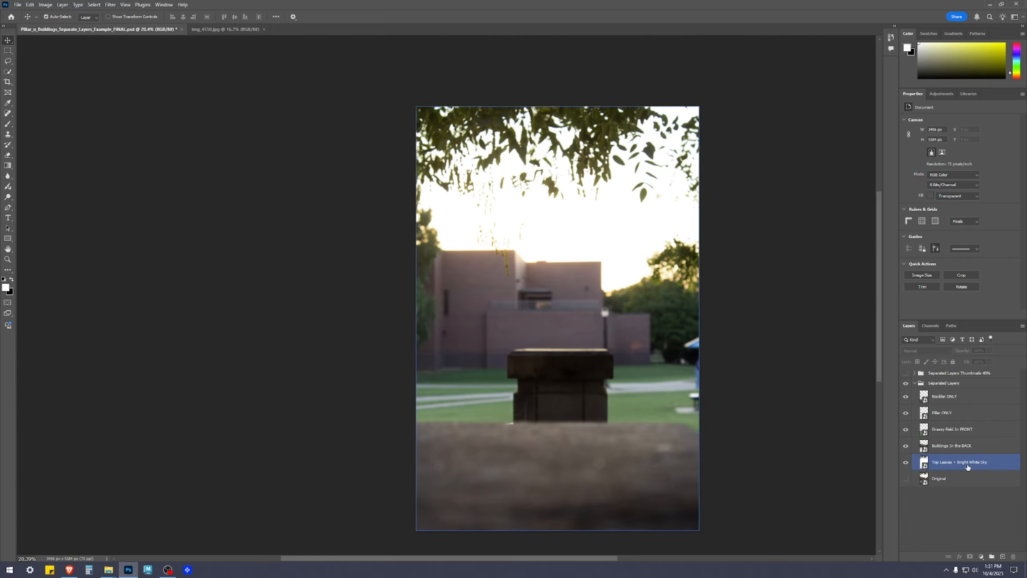
{"action": "left_click", "coordinate": [957, 448]}
{"action": "left_click", "coordinate": [954, 430]}
{"action": "left_click", "coordinate": [956, 399]}
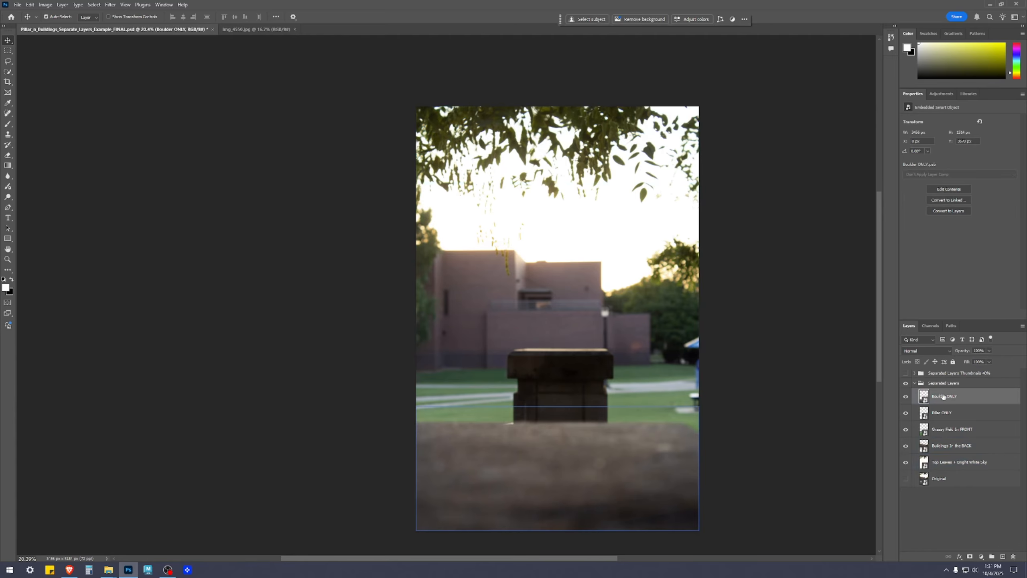
{"action": "double_click", "coordinate": [924, 399]}
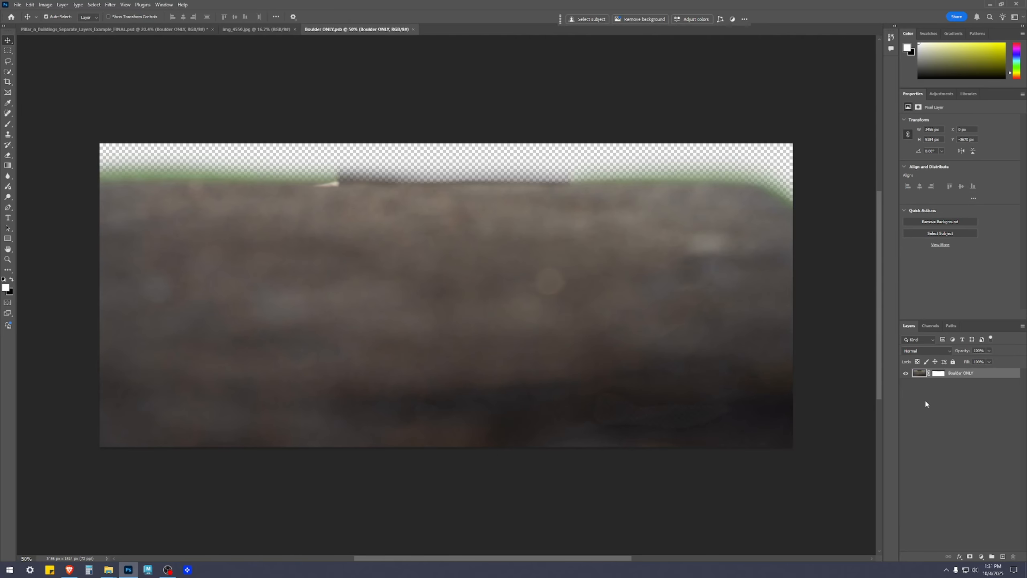
Add a Vibrance adjustment layer above the Boulder ONLY layer inside the smart object.
{"action": "left_click", "coordinate": [981, 538]}
{"action": "left_click", "coordinate": [964, 376]}
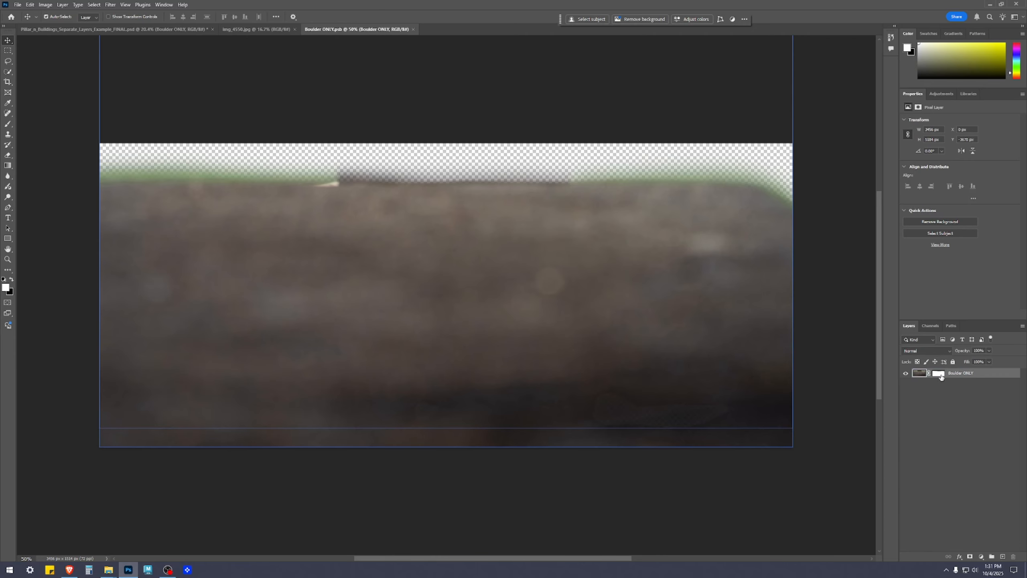
{"action": "left_click", "coordinate": [982, 557]}
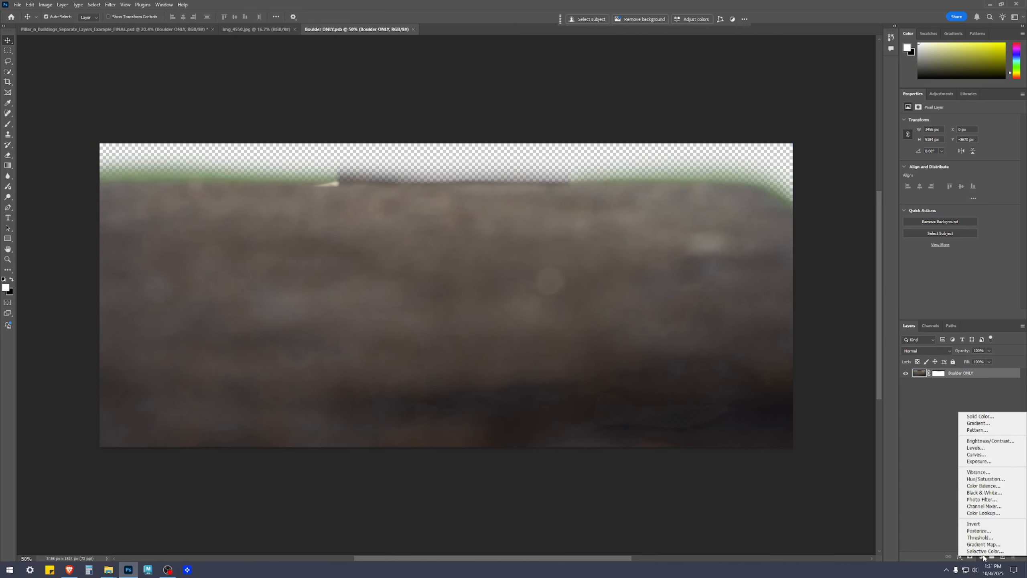
{"action": "left_click", "coordinate": [986, 473]}
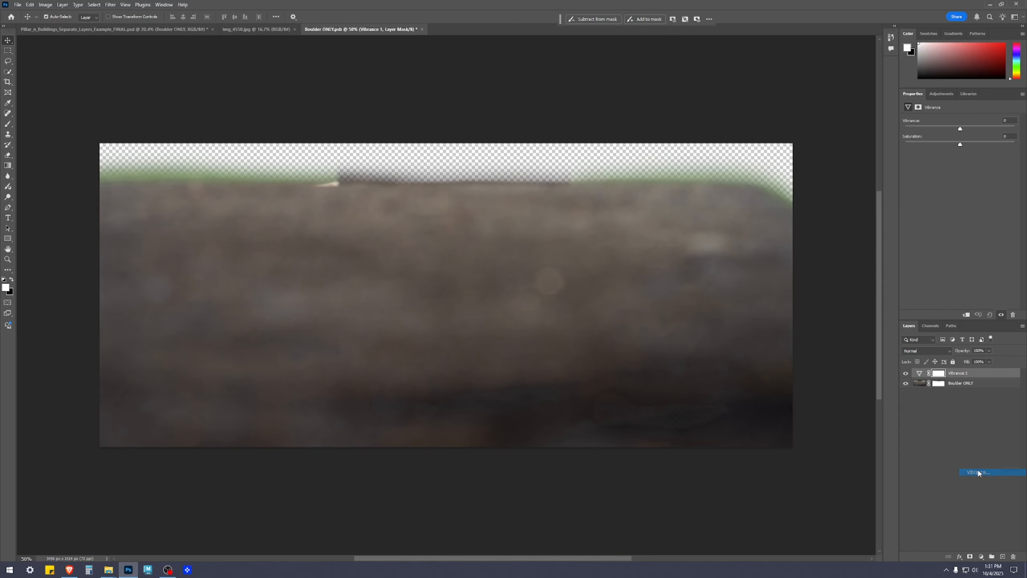
Raise the Vibrance of the boulder's adjustment layer strongly and save the smart object.
{"action": "left_click", "coordinate": [988, 127]}
{"action": "left_click_drag", "start_coordinate": [989, 128], "coordinate": [1008, 128]}
{"action": "left_click", "coordinate": [940, 513]}
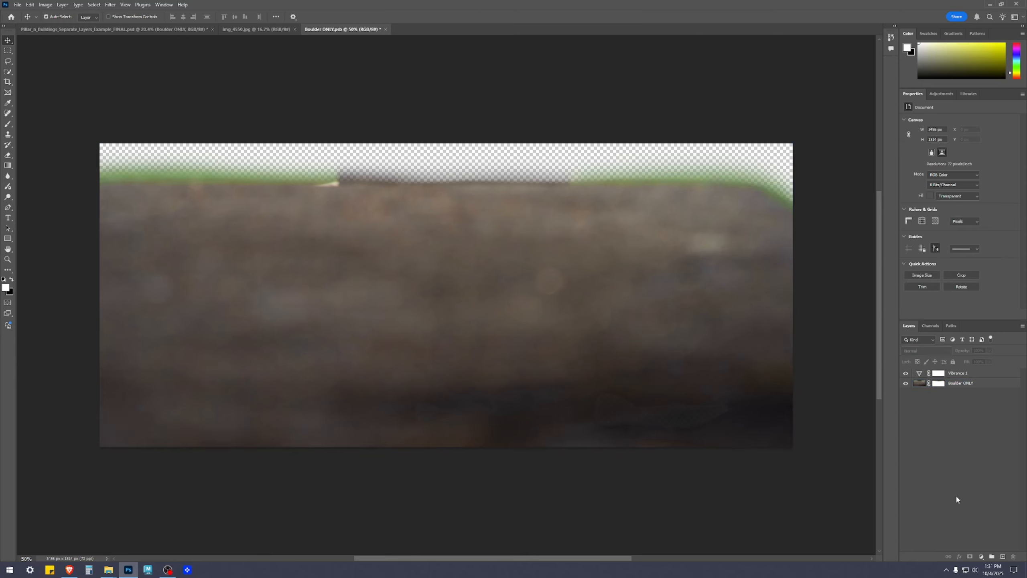
{"action": "key", "text": "ctrl+s"}
Set the boulder adjustment's Vibrance to 50, and save and close the Boulder ONLY.psb file.
{"action": "left_click", "coordinate": [967, 373]}
{"action": "left_click_drag", "start_coordinate": [1013, 120], "coordinate": [991, 120]}
{"action": "type", "text": "50"}
{"action": "key", "text": "Return"}
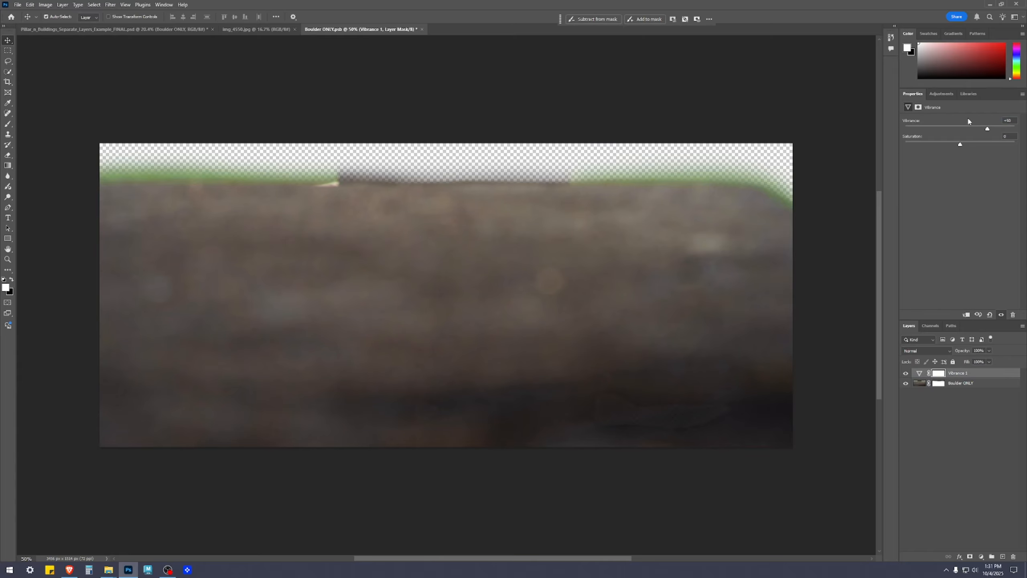
{"action": "left_click", "coordinate": [968, 459]}
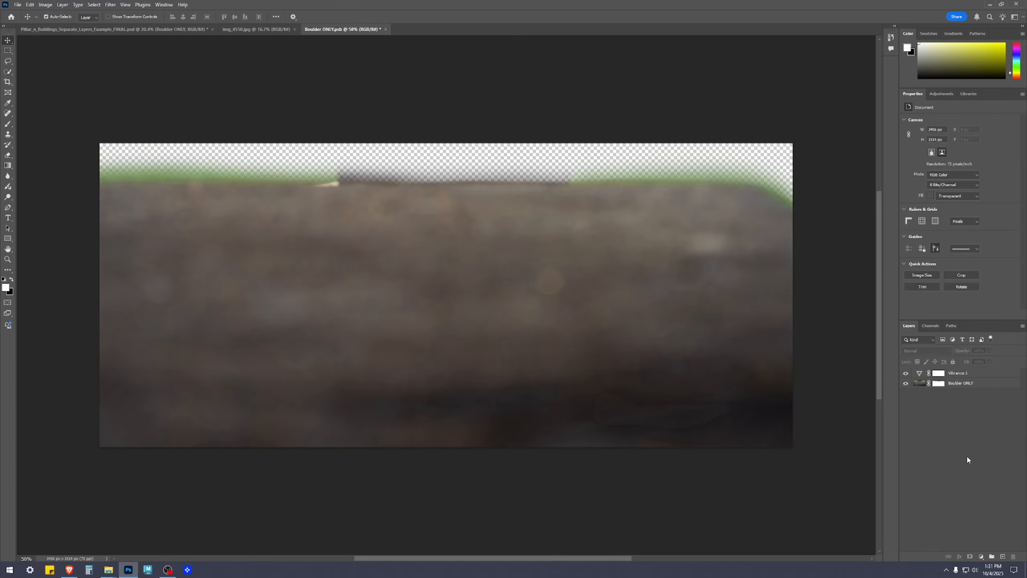
{"action": "key", "text": "ctrl+s"}
{"action": "left_click", "coordinate": [382, 30]}
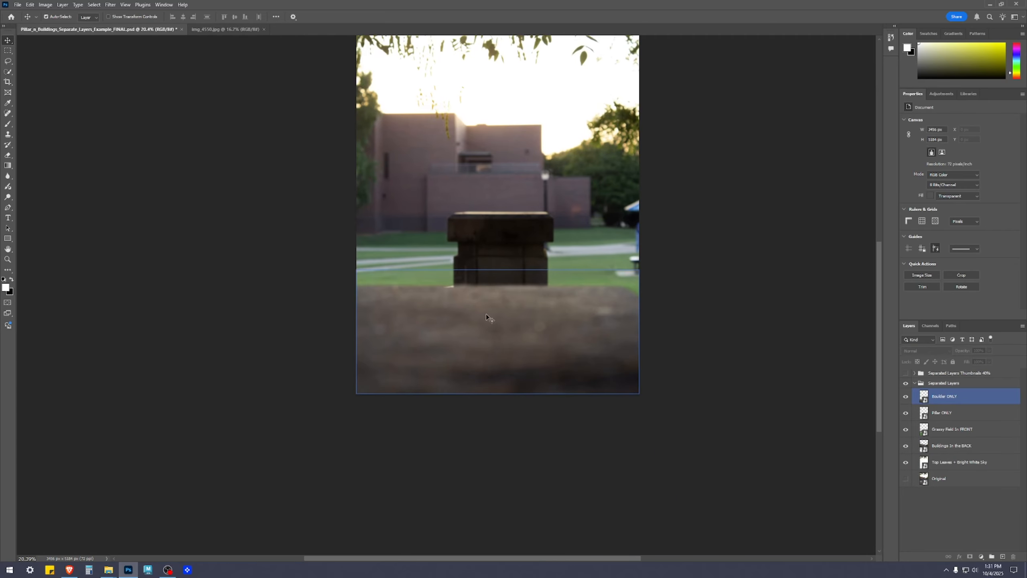
Toggle the visibility of the Boulder ONLY layer in the main image to compare the picture with and without it.
{"action": "scroll", "coordinate": [618, 356], "scroll_direction": "up", "scroll_amount": 3}
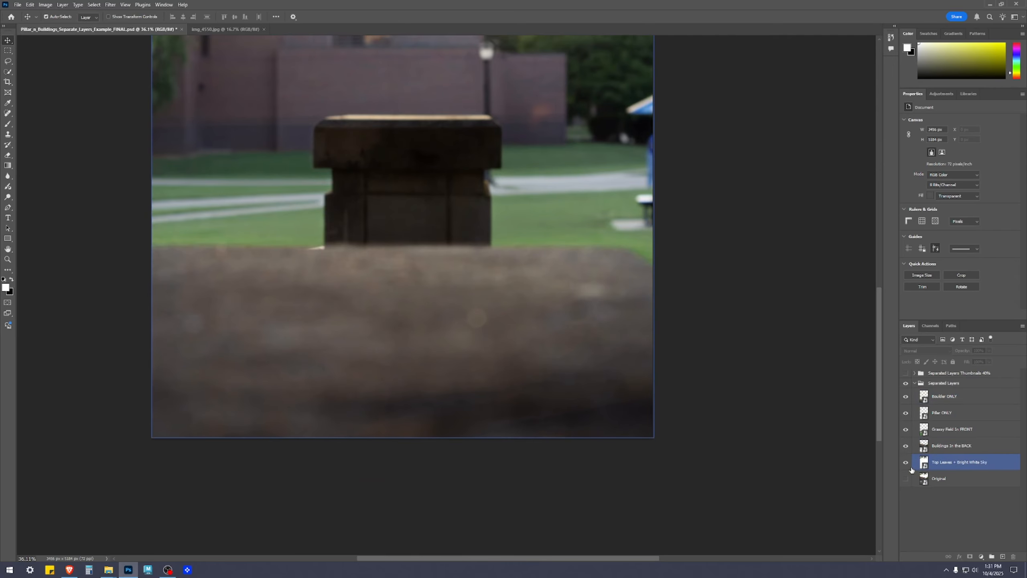
{"action": "left_click", "coordinate": [928, 398]}
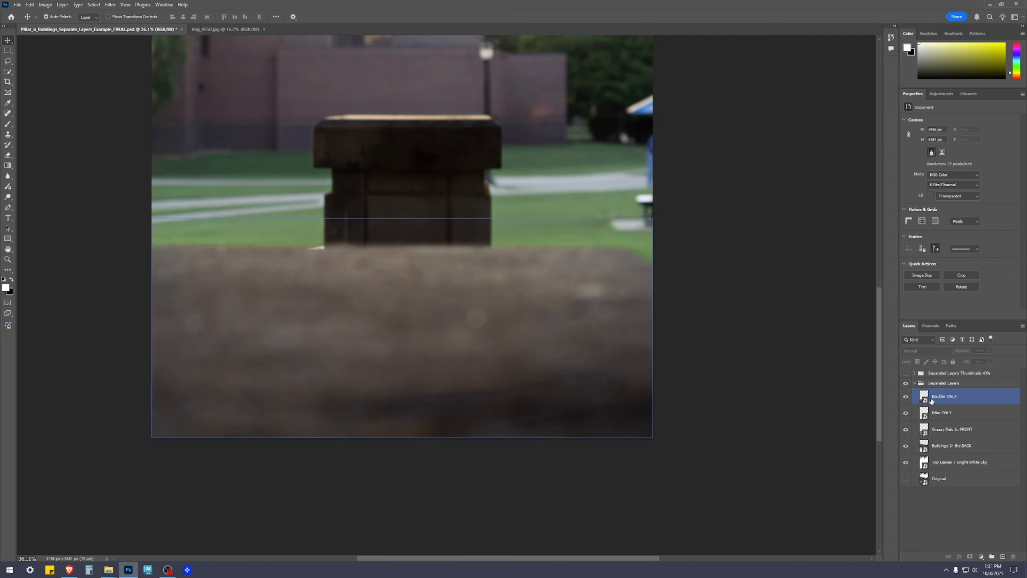
{"action": "left_click", "coordinate": [905, 397]}
{"action": "left_click", "coordinate": [905, 397]}
{"action": "left_click", "coordinate": [905, 398]}
{"action": "left_click", "coordinate": [905, 397]}
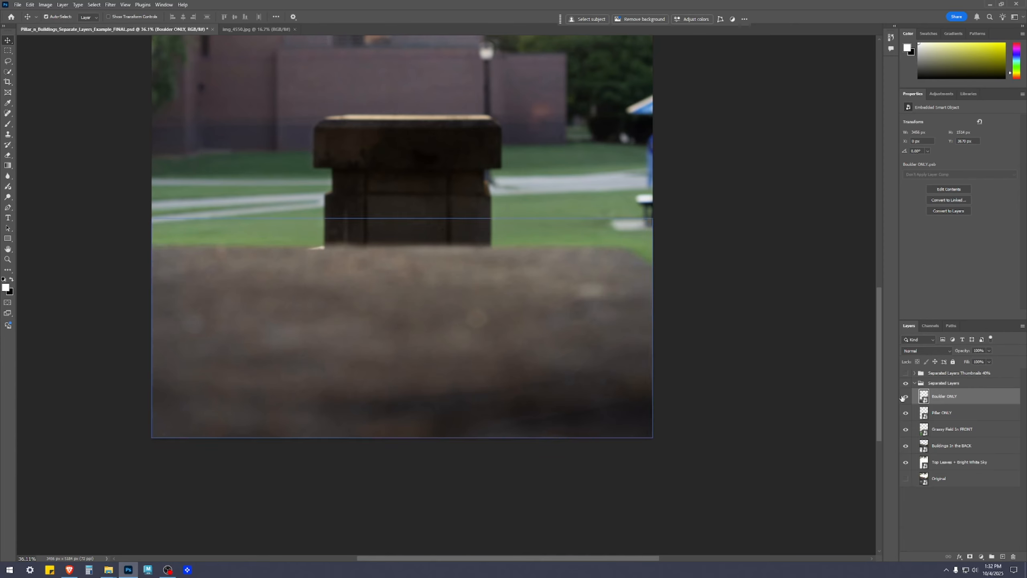
{"action": "left_click", "coordinate": [724, 355]}
Examine how the vibrance-adjusted boulder's upper edge blends with the grass and pillar across the image.
{"action": "scroll", "coordinate": [631, 259], "scroll_direction": "up", "scroll_amount": 6}
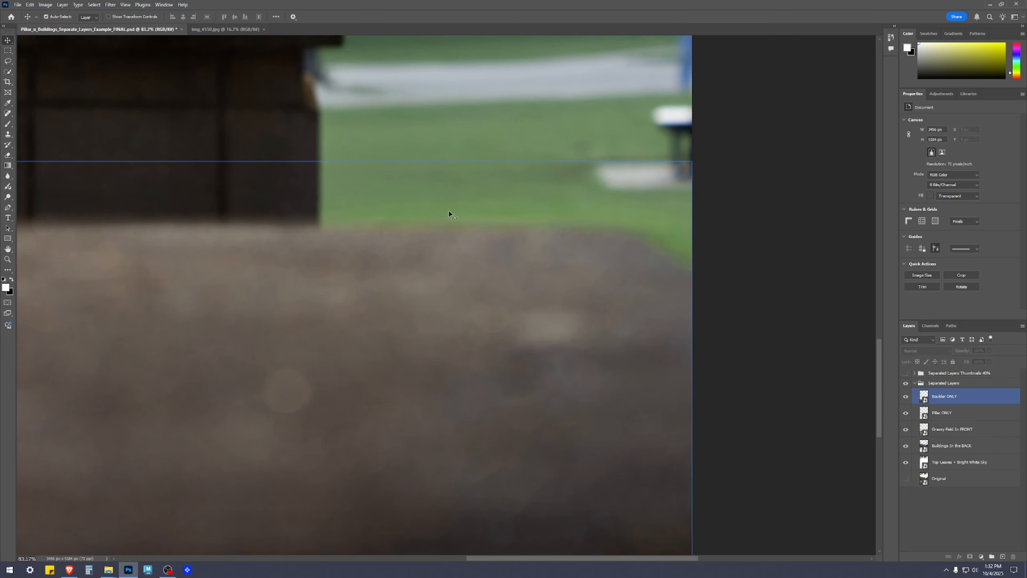
{"action": "scroll", "coordinate": [259, 315], "scroll_direction": "down", "scroll_amount": 3}
{"action": "left_click_drag", "start_coordinate": [179, 322], "coordinate": [626, 288]}
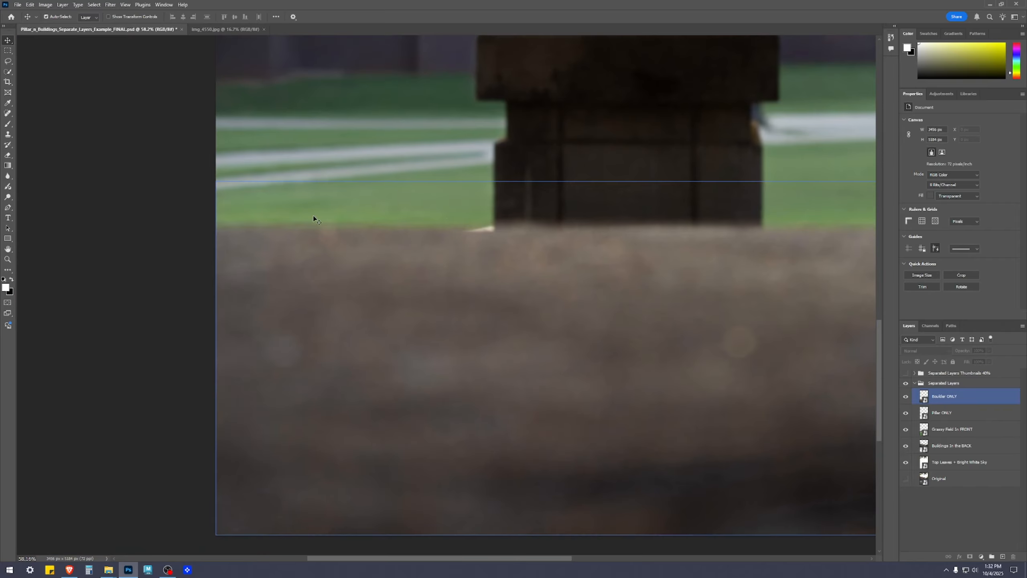
{"action": "scroll", "coordinate": [485, 222], "scroll_direction": "down", "scroll_amount": 3}
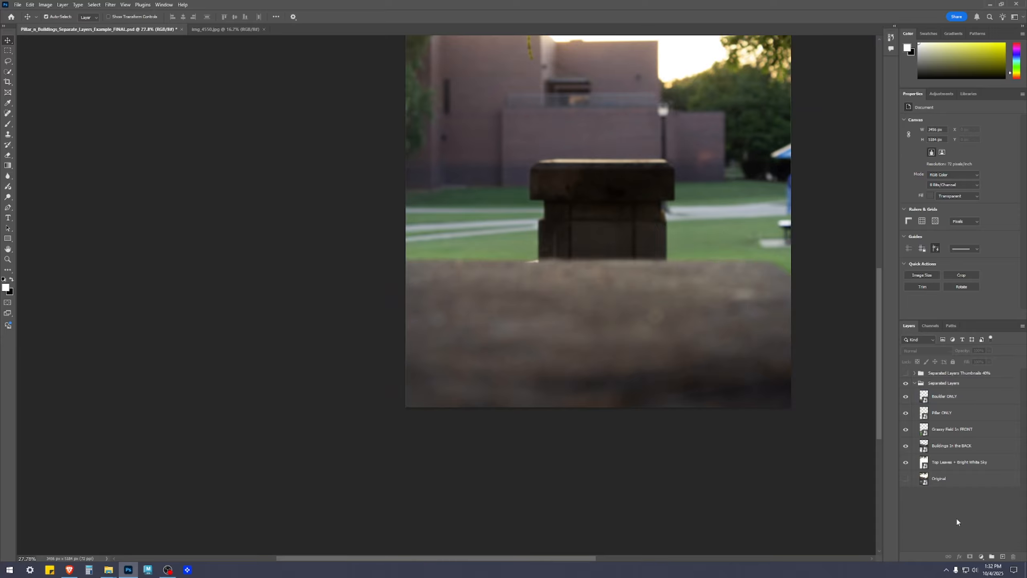
Open the contents of the Pillar ONLY smart object and add a Vibrance adjustment layer above the pillar.
{"action": "scroll", "coordinate": [708, 174], "scroll_direction": "up", "scroll_amount": 1}
{"action": "double_click", "coordinate": [926, 412]}
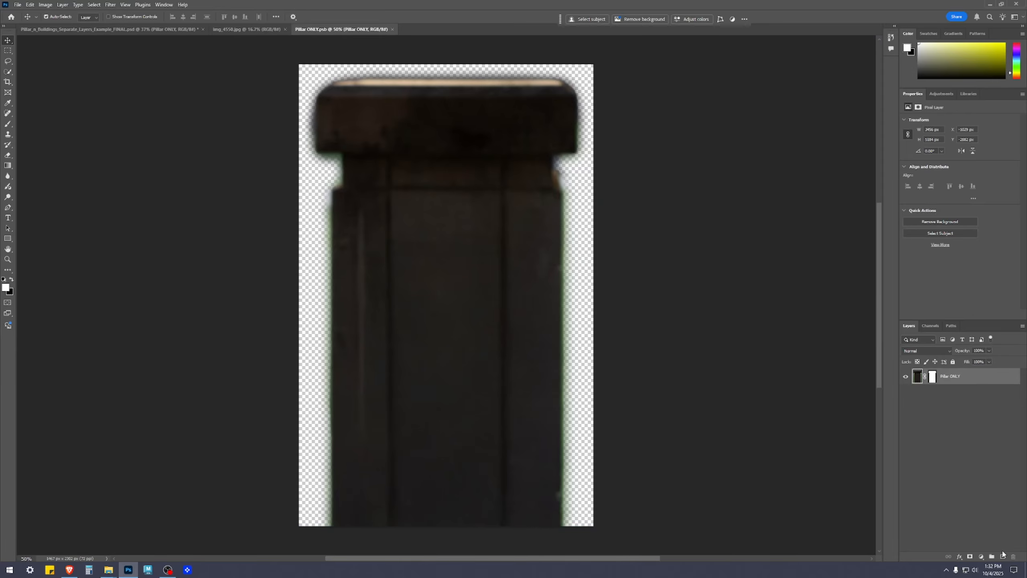
{"action": "left_click", "coordinate": [982, 558]}
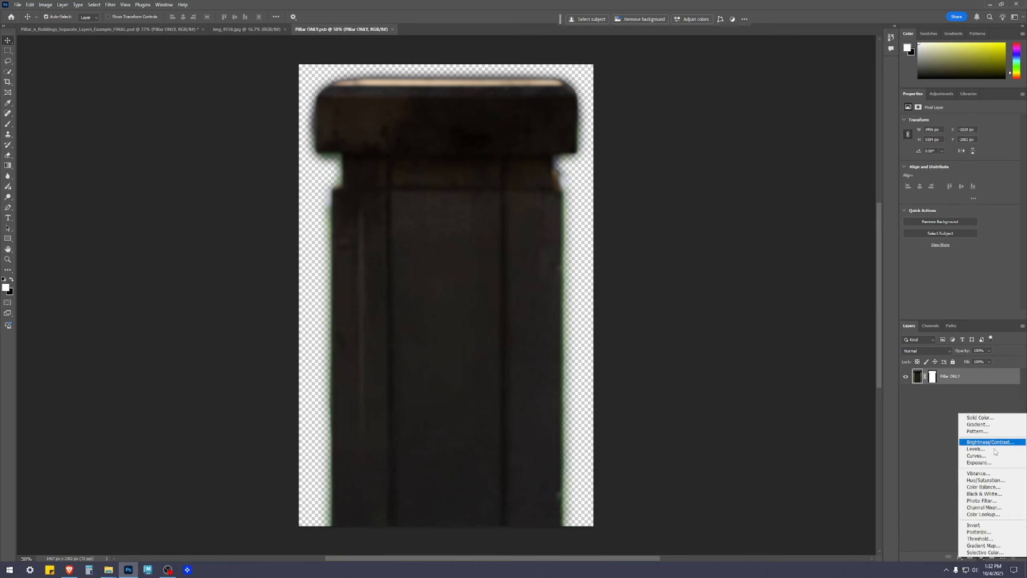
{"action": "left_click", "coordinate": [991, 473]}
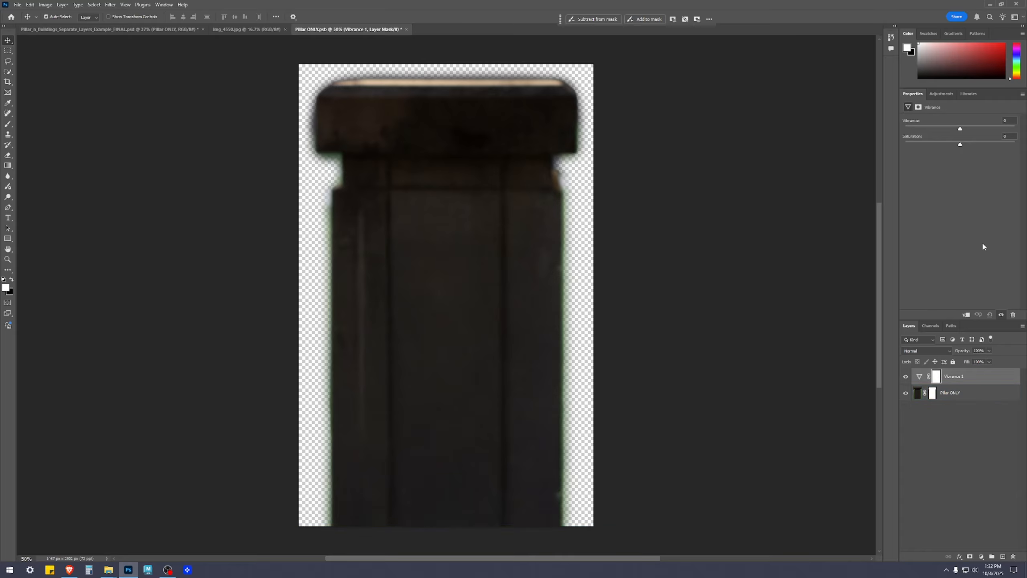
Set the pillar adjustment's Vibrance to 50 and inspect the pillar's cutout edges.
{"action": "left_click", "coordinate": [1002, 120]}
{"action": "type", "text": "50"}
{"action": "key", "text": "Return"}
{"action": "left_click", "coordinate": [965, 494]}
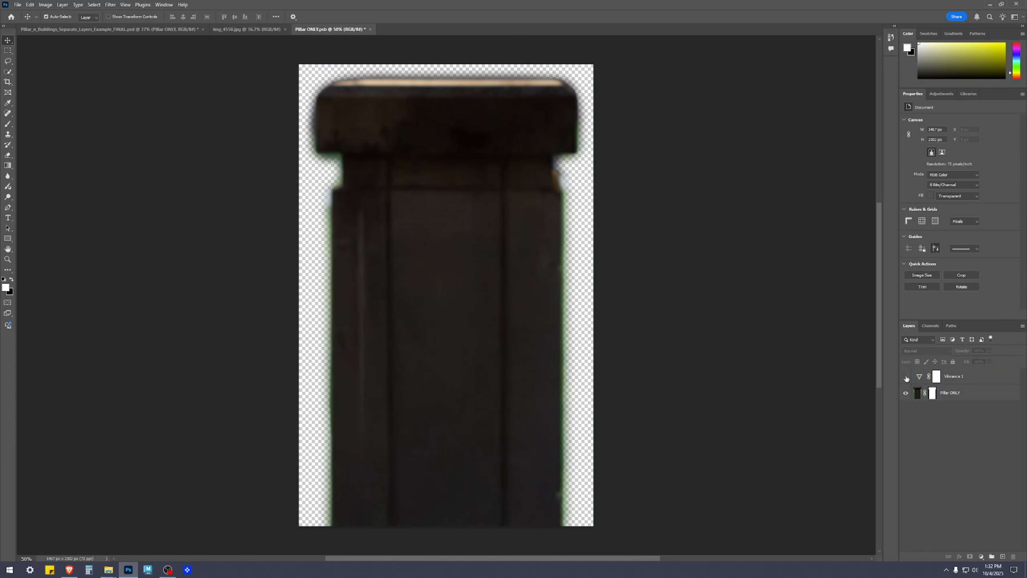
{"action": "scroll", "coordinate": [534, 239], "scroll_direction": "up", "scroll_amount": 4}
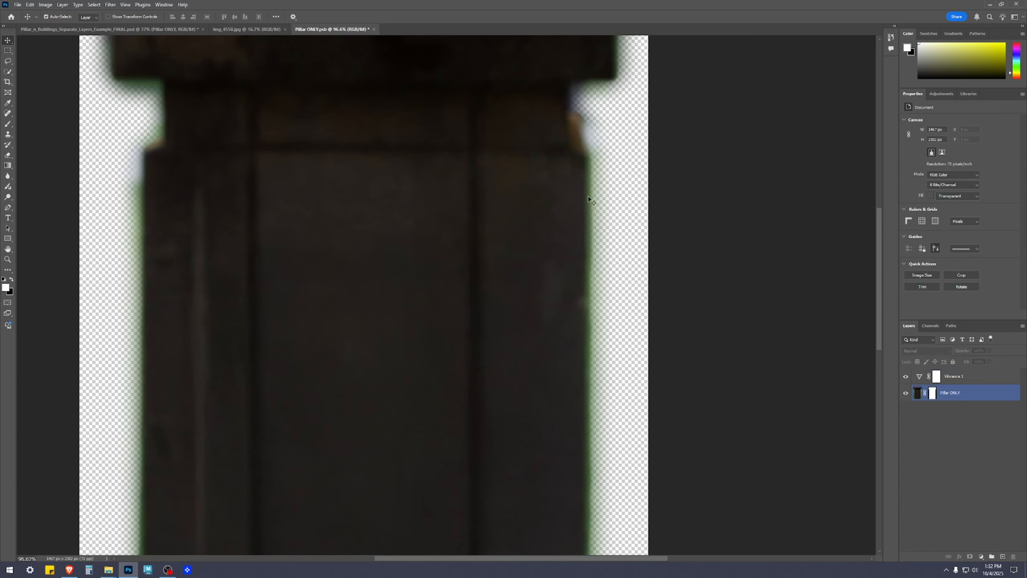
{"action": "scroll", "coordinate": [594, 509], "scroll_direction": "down", "scroll_amount": 4}
{"action": "left_click_drag", "start_coordinate": [670, 394], "coordinate": [674, 377]}
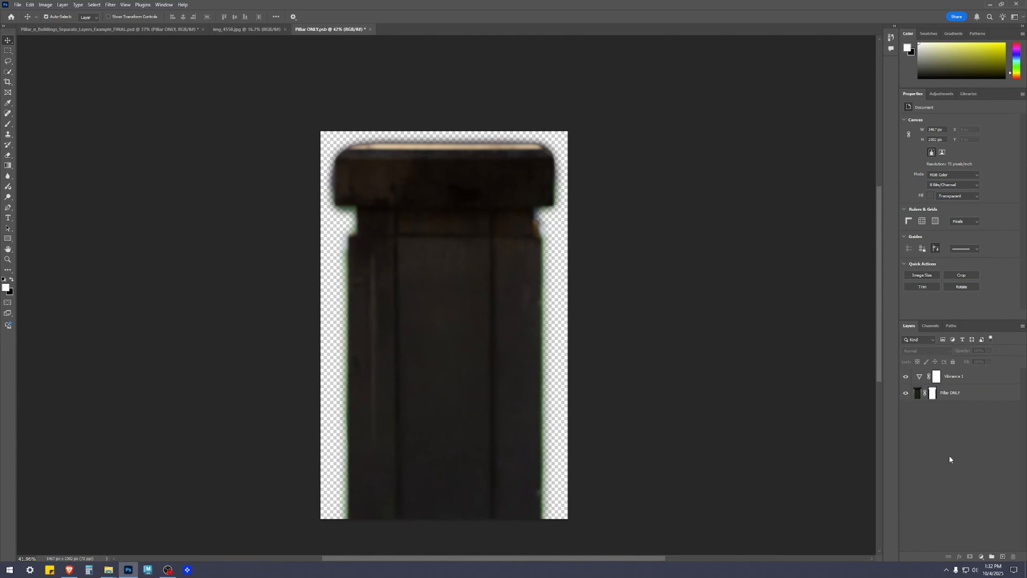
Add an Exposure adjustment layer above the pillar's Vibrance layer and raise its Gamma Correction to 1.09.
{"action": "left_click", "coordinate": [982, 557]}
{"action": "left_click", "coordinate": [988, 464]}
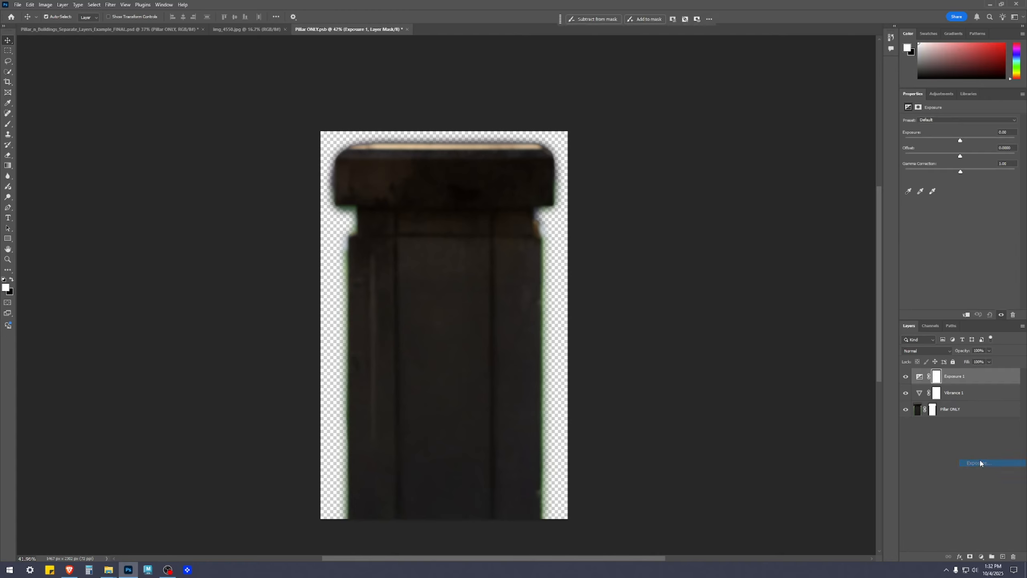
{"action": "left_click", "coordinate": [981, 558]}
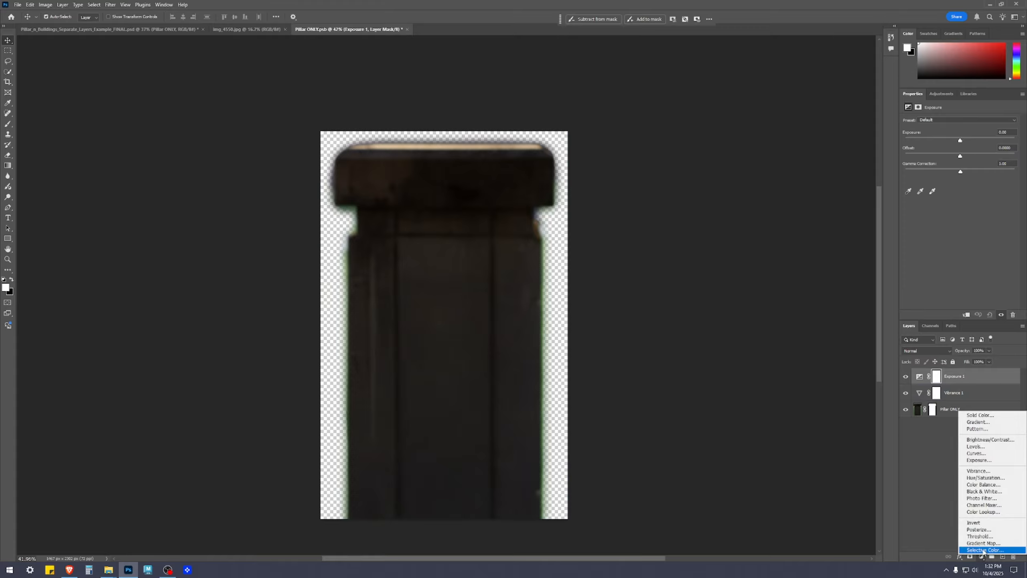
{"action": "left_click", "coordinate": [930, 454]}
{"action": "left_click", "coordinate": [963, 375]}
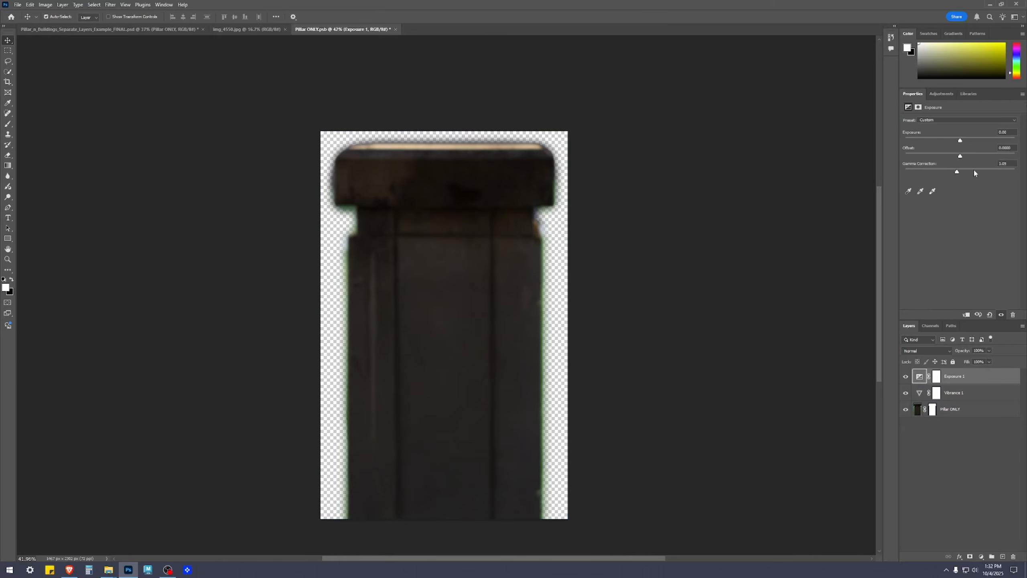
{"action": "left_click", "coordinate": [1013, 164]}
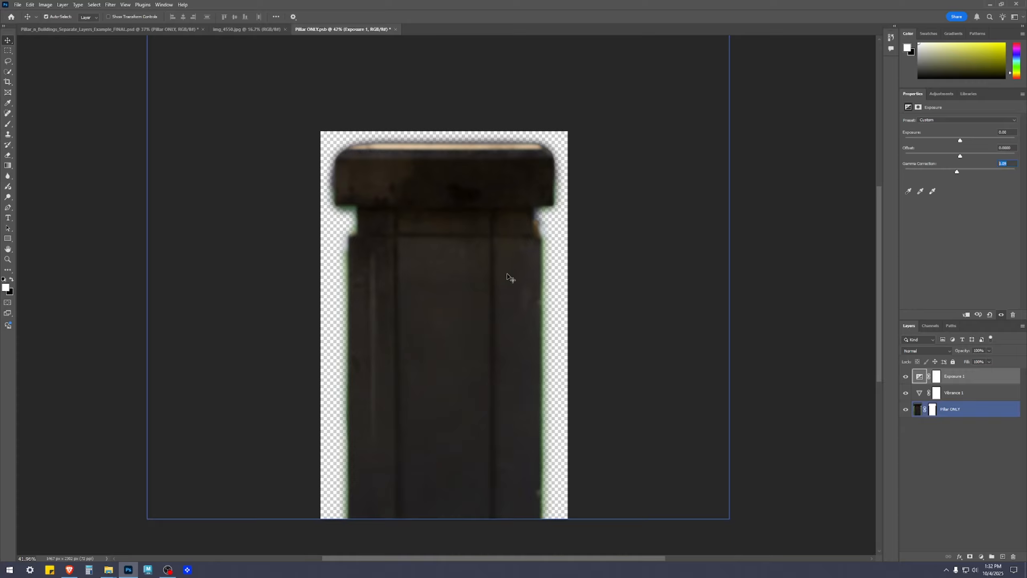
Delete the Exposure and Vibrance adjustment layers above the pillar, and restore both.
{"action": "left_click", "coordinate": [1010, 316]}
{"action": "left_click", "coordinate": [1010, 316]}
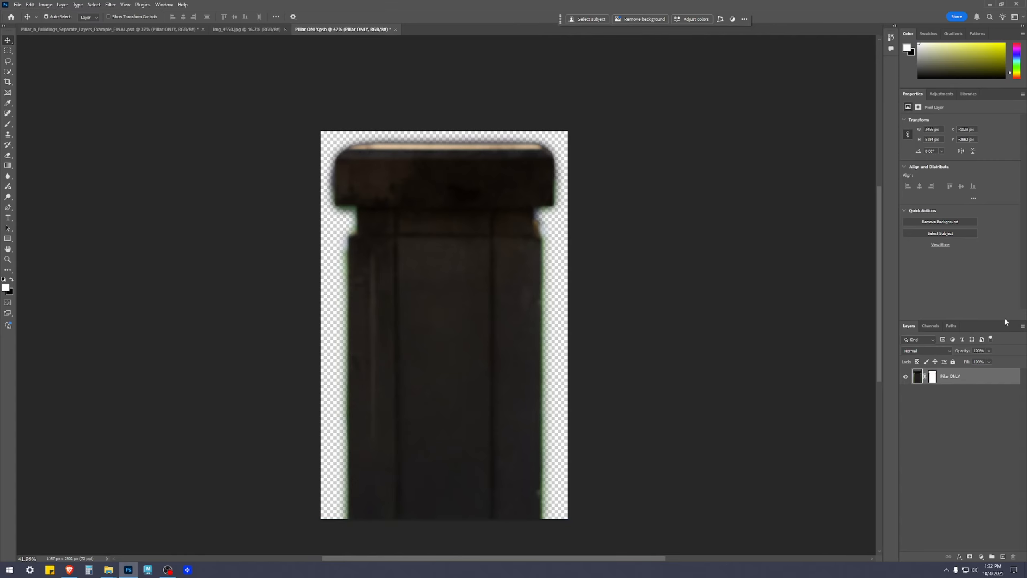
{"action": "left_click", "coordinate": [932, 377]}
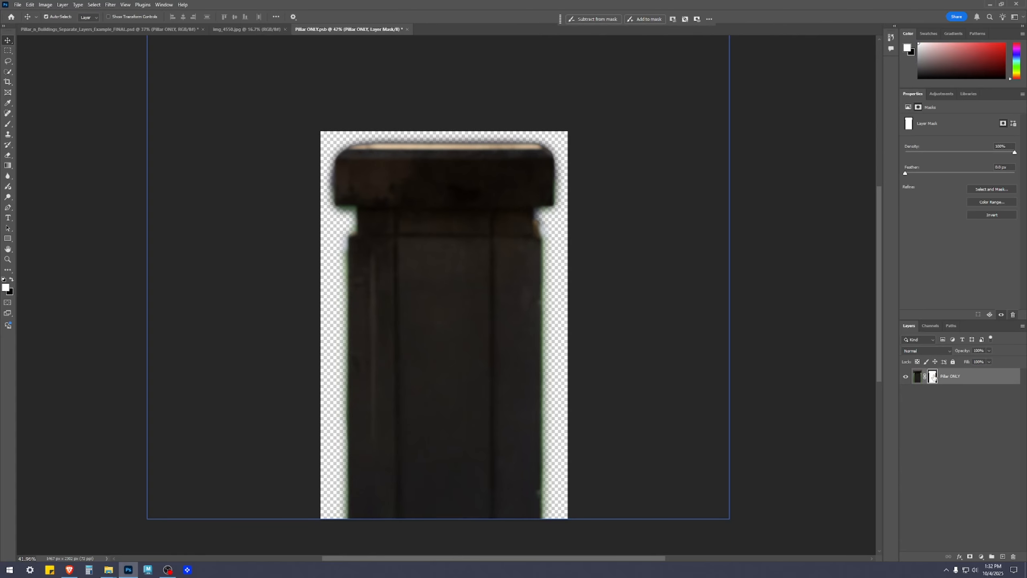
{"action": "left_click", "coordinate": [953, 455]}
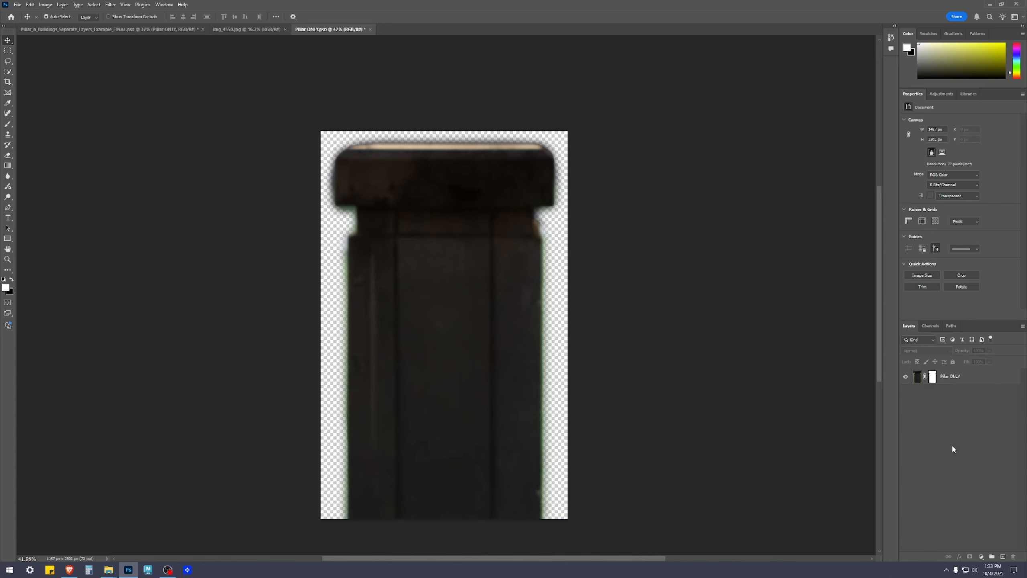
{"action": "left_click", "coordinate": [989, 382]}
{"action": "left_click", "coordinate": [979, 438]}
{"action": "key", "text": "ctrl+v"}
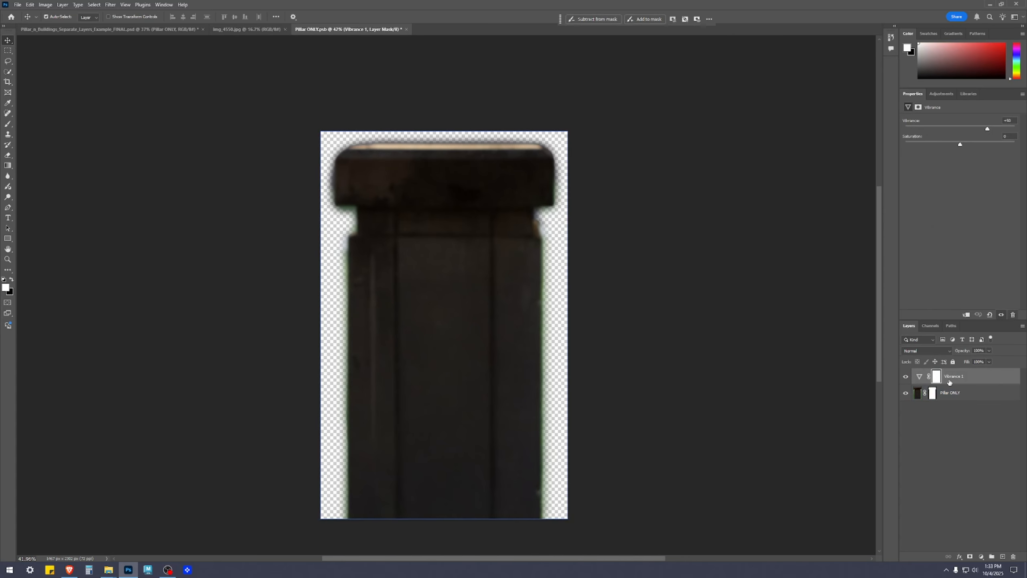
{"action": "left_click", "coordinate": [969, 382]}
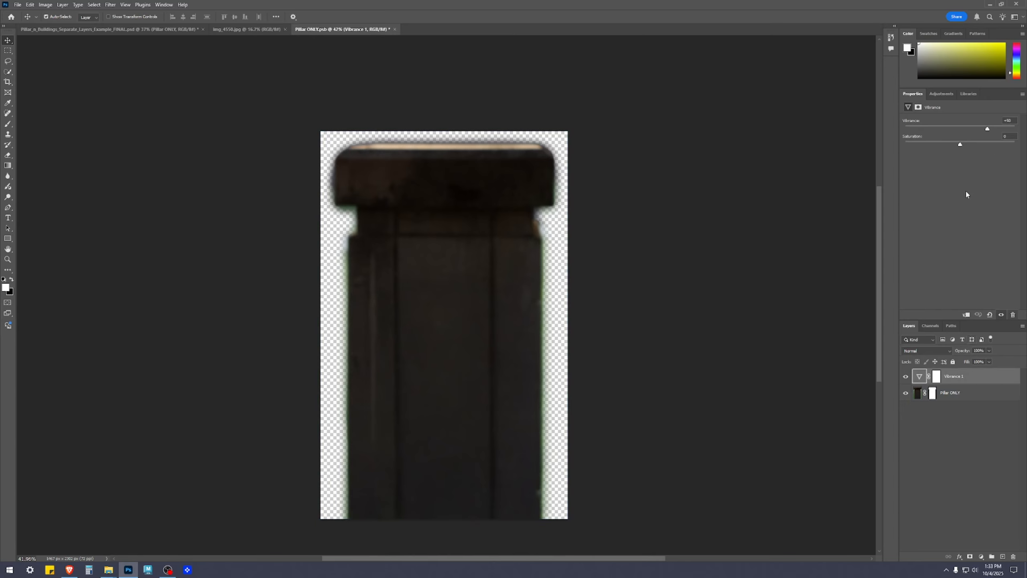
{"action": "key", "text": "ctrl+v"}
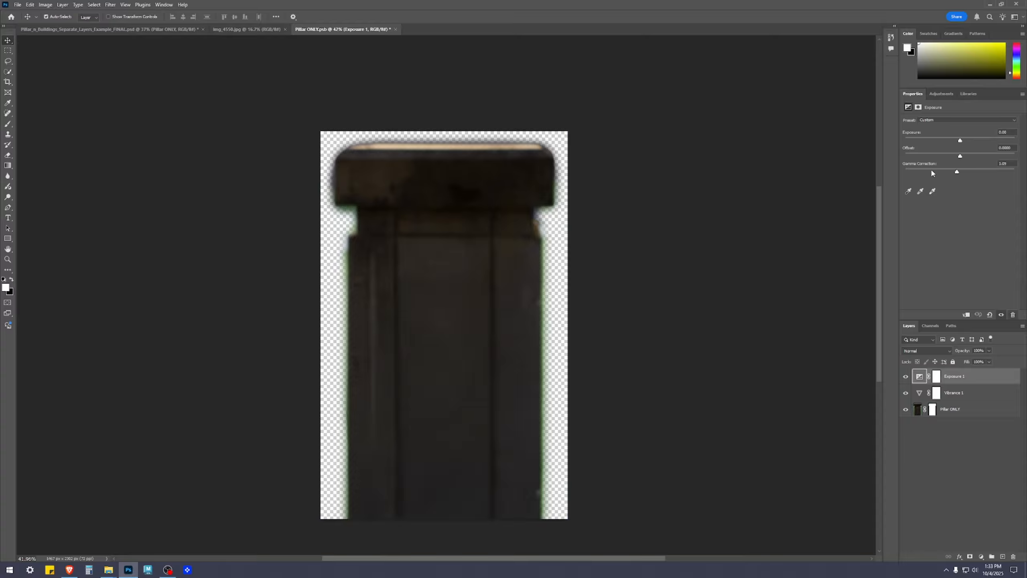
Set the pillar adjustment's Exposure to +0.42 and Gamma Correction to 1.04, and save and close Pillar ONLY.psb.
{"action": "left_click_drag", "start_coordinate": [960, 141], "coordinate": [966, 146]}
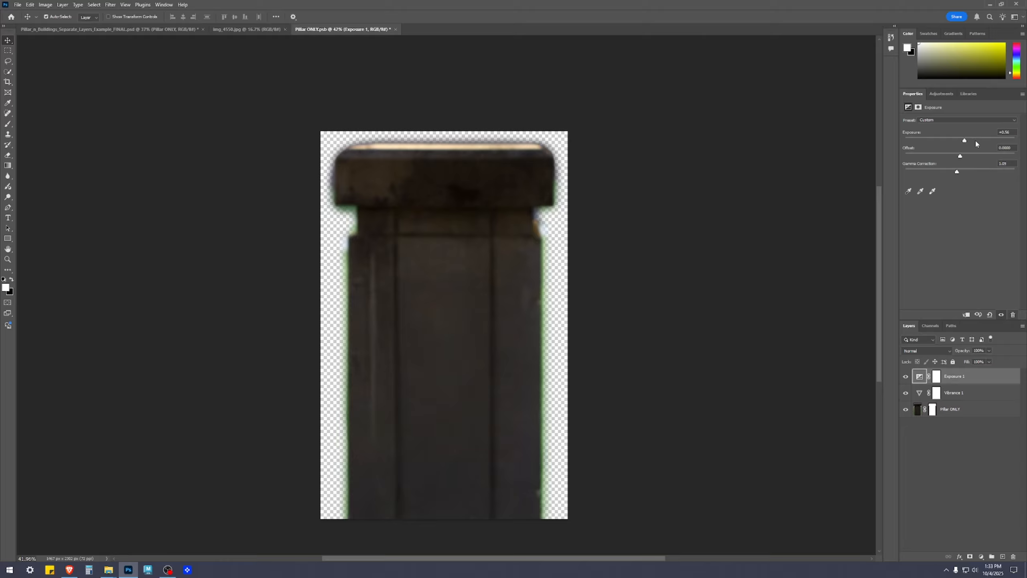
{"action": "left_click_drag", "start_coordinate": [965, 143], "coordinate": [958, 174]}
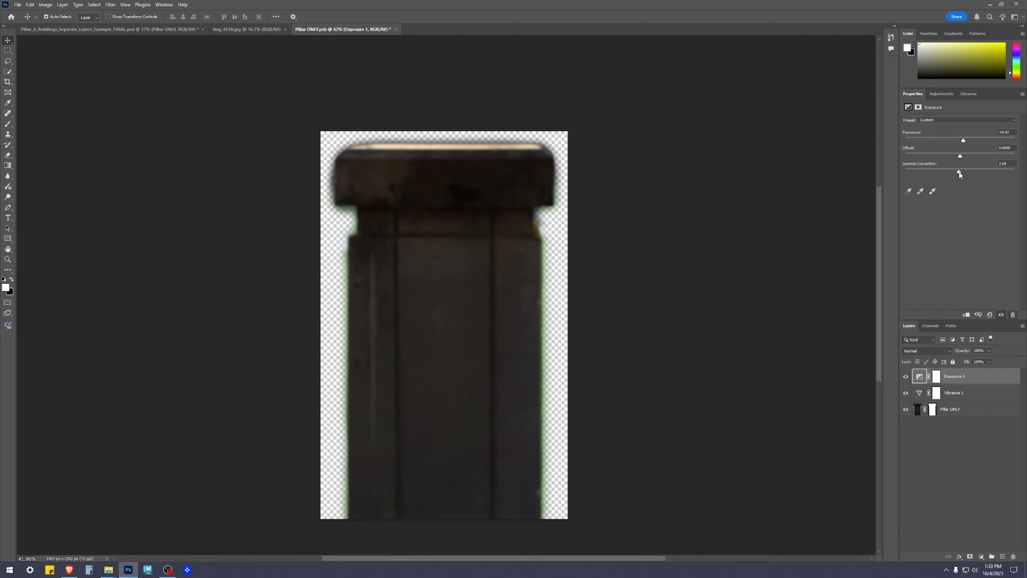
{"action": "left_click", "coordinate": [984, 519]}
{"action": "key", "text": "ctrl+s"}
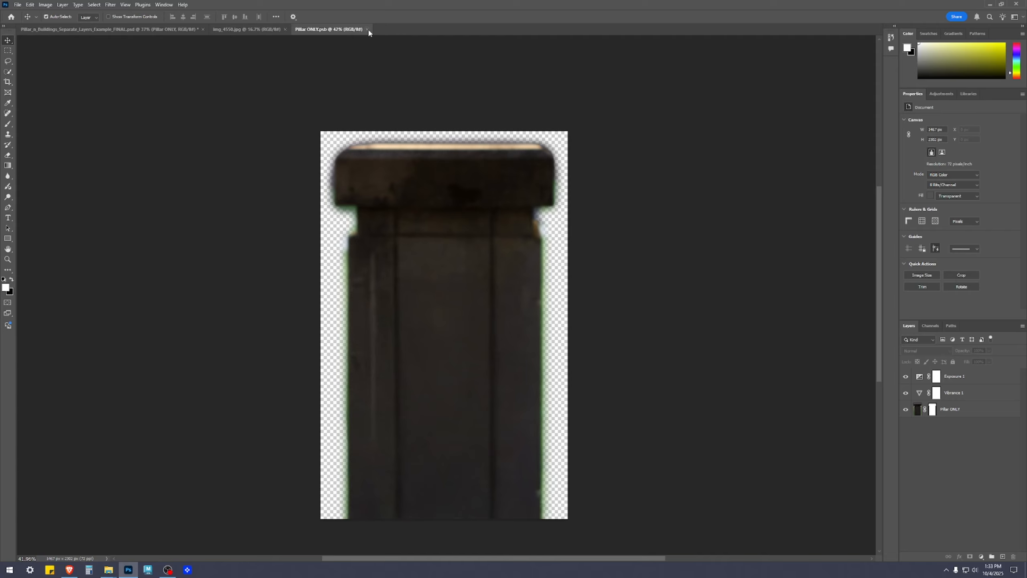
{"action": "left_click", "coordinate": [367, 29]}
Examine how the brightened pillar's edges blend with the grass, building and boulder in the main image.
{"action": "scroll", "coordinate": [704, 278], "scroll_direction": "up", "scroll_amount": 3}
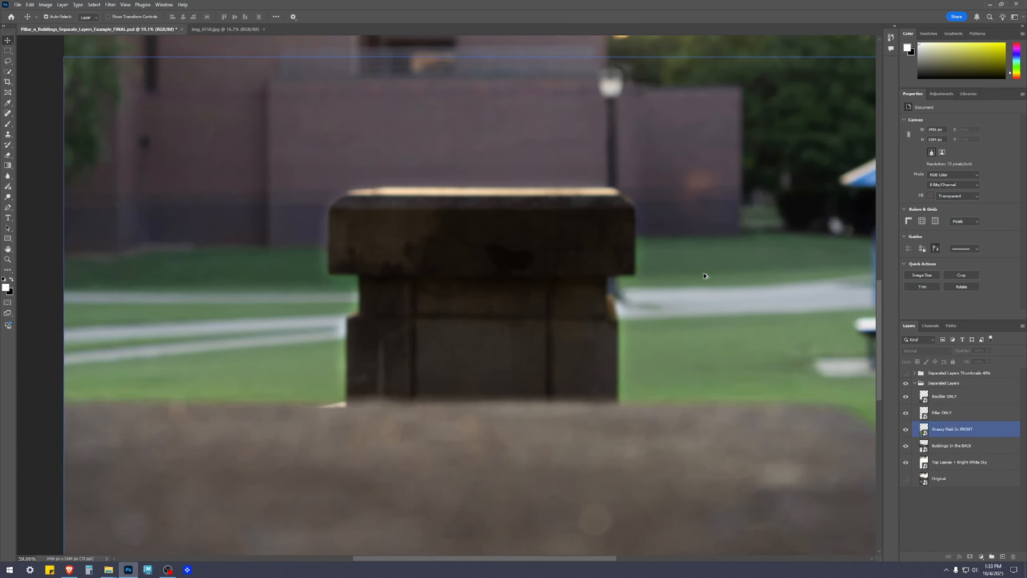
{"action": "scroll", "coordinate": [704, 278], "scroll_direction": "up", "scroll_amount": 3}
{"action": "left_click", "coordinate": [614, 198]}
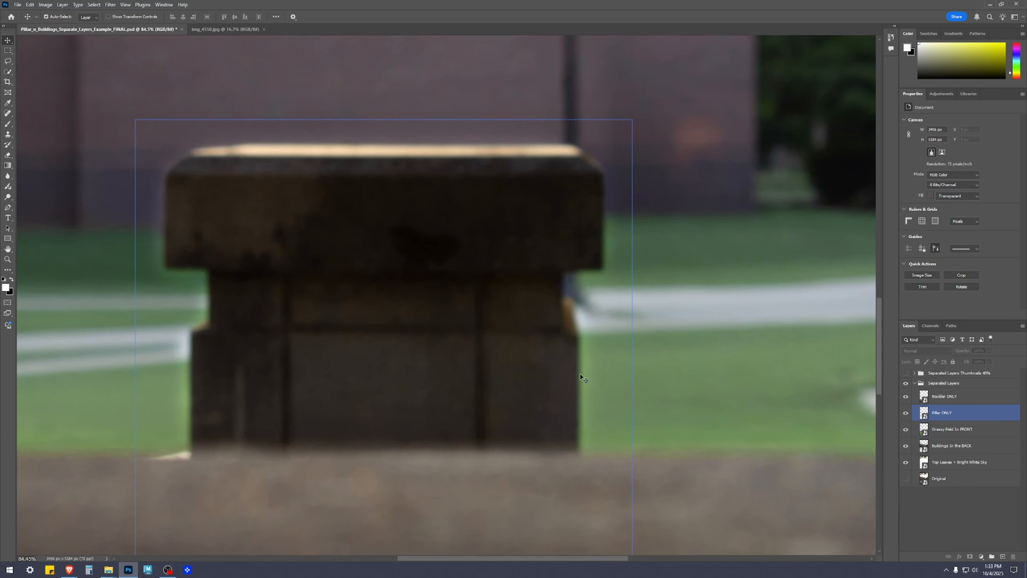
{"action": "left_click_drag", "start_coordinate": [270, 252], "coordinate": [577, 213]}
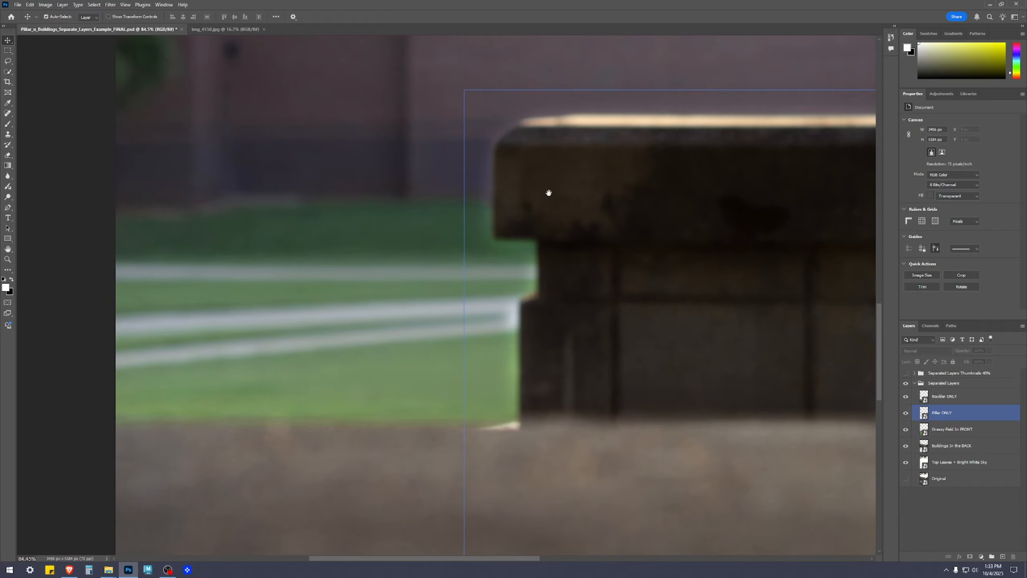
{"action": "left_click", "coordinate": [527, 274]}
{"action": "left_click", "coordinate": [525, 328]}
{"action": "left_click", "coordinate": [509, 439]}
{"action": "scroll", "coordinate": [603, 426], "scroll_direction": "down", "scroll_amount": 3}
{"action": "left_click_drag", "start_coordinate": [714, 369], "coordinate": [586, 246]}
{"action": "left_click", "coordinate": [954, 527]}
{"action": "scroll", "coordinate": [549, 320], "scroll_direction": "up", "scroll_amount": 4}
{"action": "left_click", "coordinate": [544, 324]}
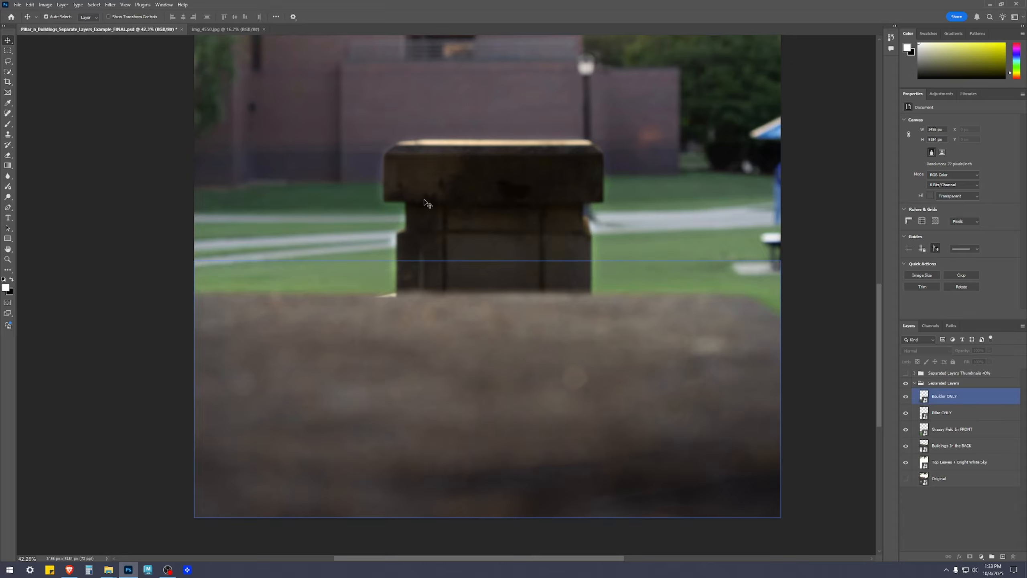
{"action": "left_click", "coordinate": [388, 166]}
{"action": "left_click", "coordinate": [922, 530]}
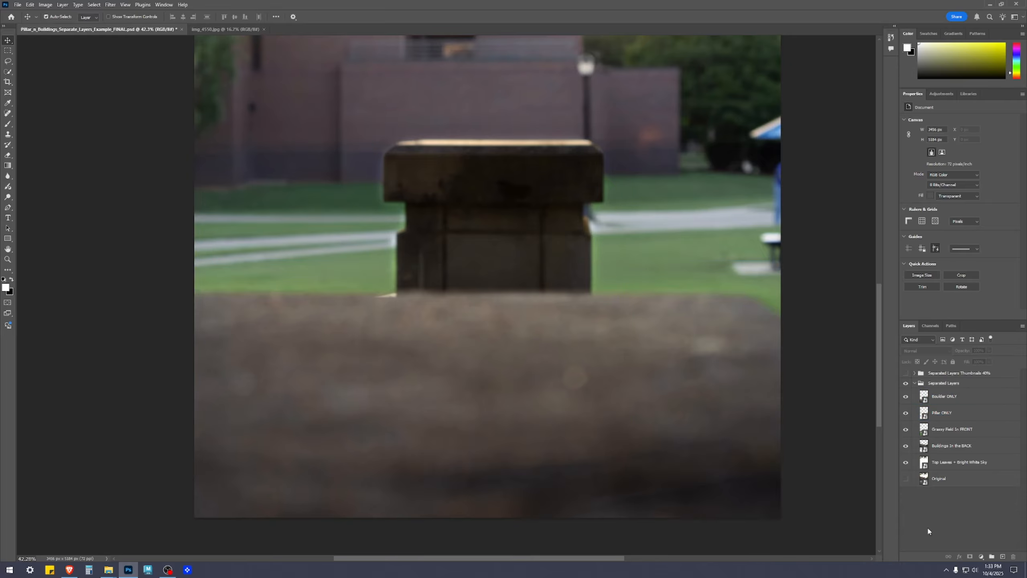
Open the contents of the Boulder ONLY smart object and add an Exposure adjustment layer above its Vibrance layer.
{"action": "scroll", "coordinate": [786, 435], "scroll_direction": "down", "scroll_amount": 1}
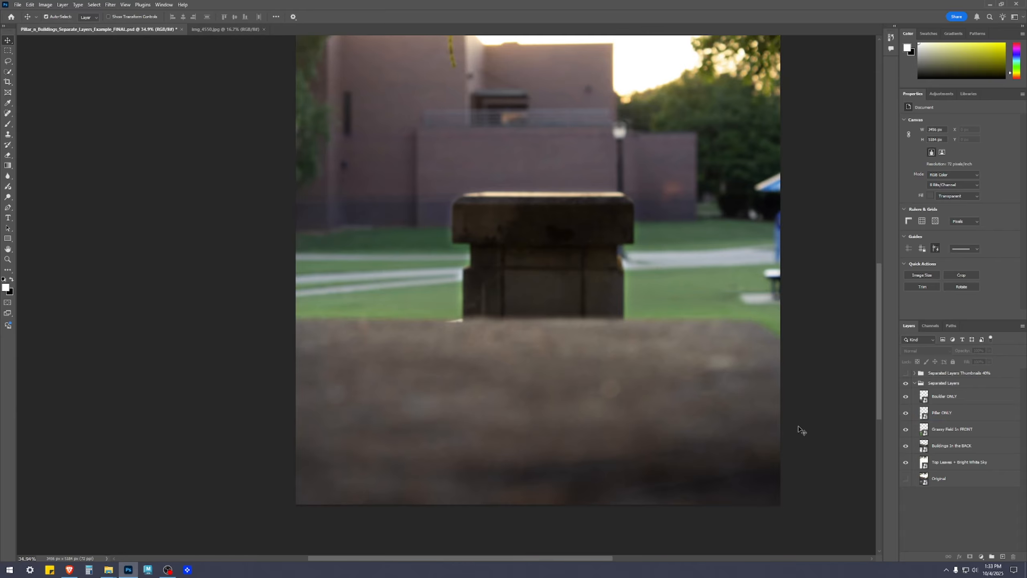
{"action": "left_click", "coordinate": [926, 445]}
{"action": "left_click", "coordinate": [928, 413]}
{"action": "left_click", "coordinate": [922, 398]}
{"action": "double_click", "coordinate": [923, 397]}
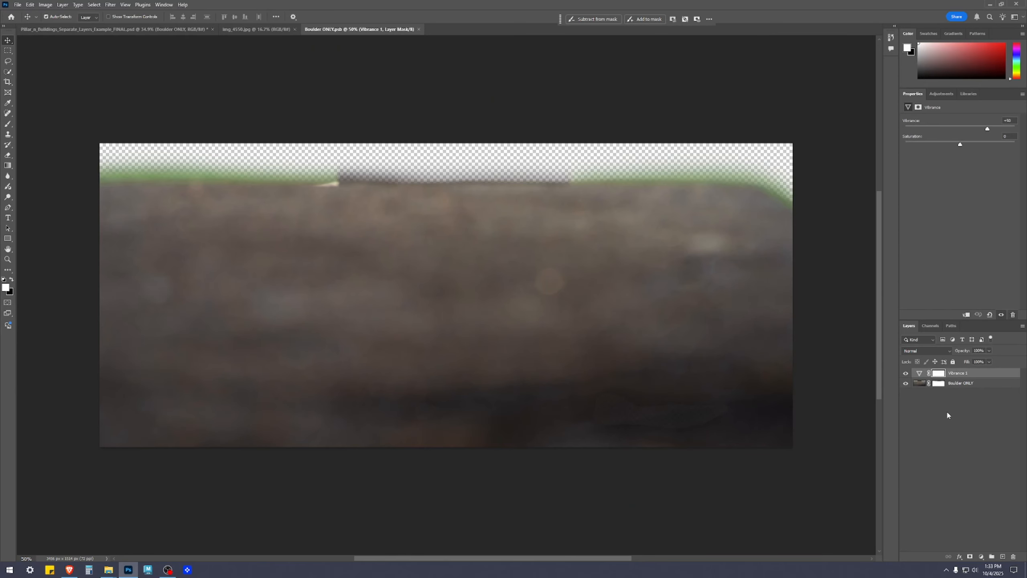
{"action": "left_click", "coordinate": [982, 557]}
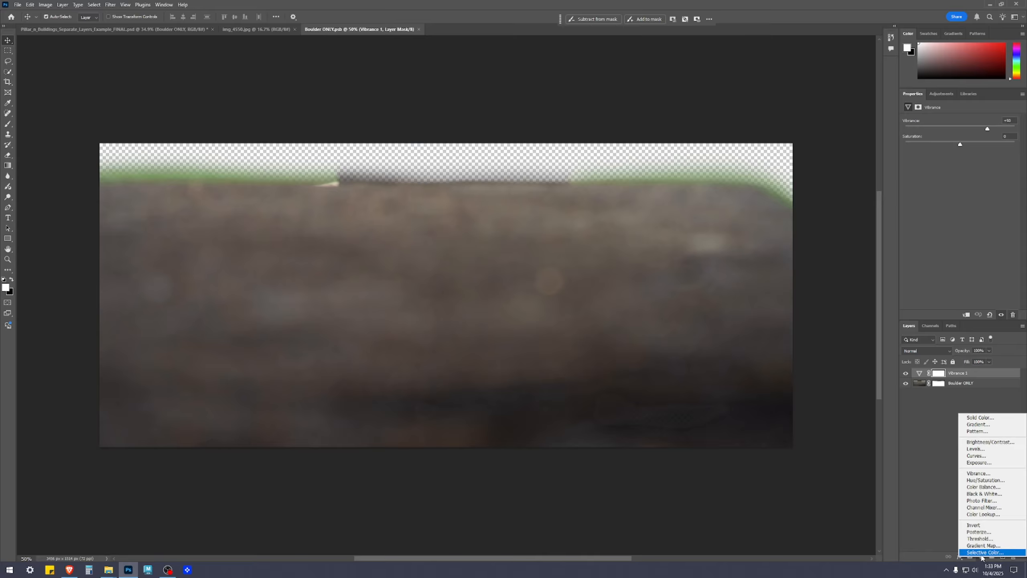
{"action": "left_click", "coordinate": [981, 466]}
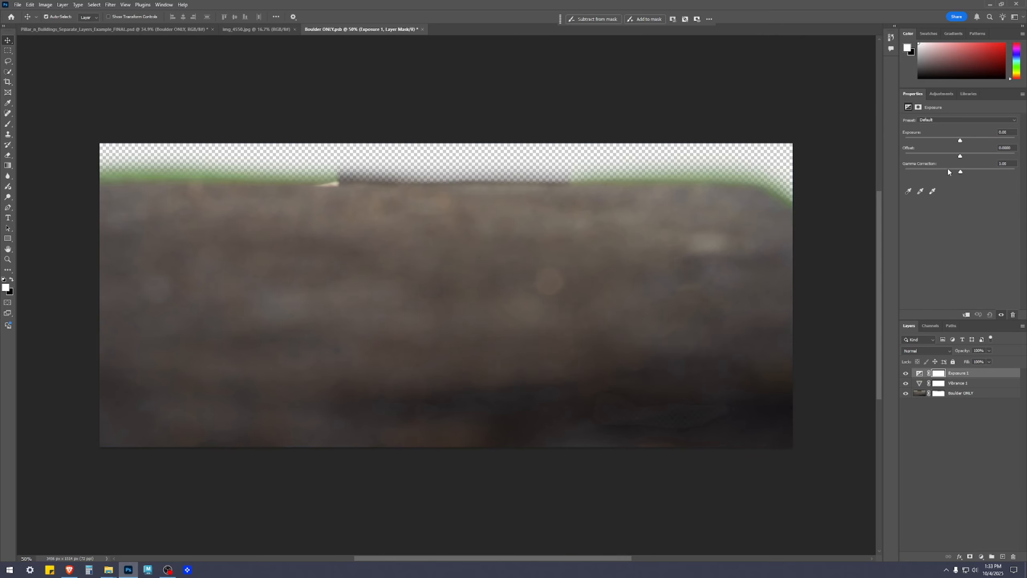
Set the boulder adjustment's Exposure to +0.42 and Gamma Correction to 1.05, and save and close Boulder ONLY.psb.
{"action": "left_click", "coordinate": [965, 141]}
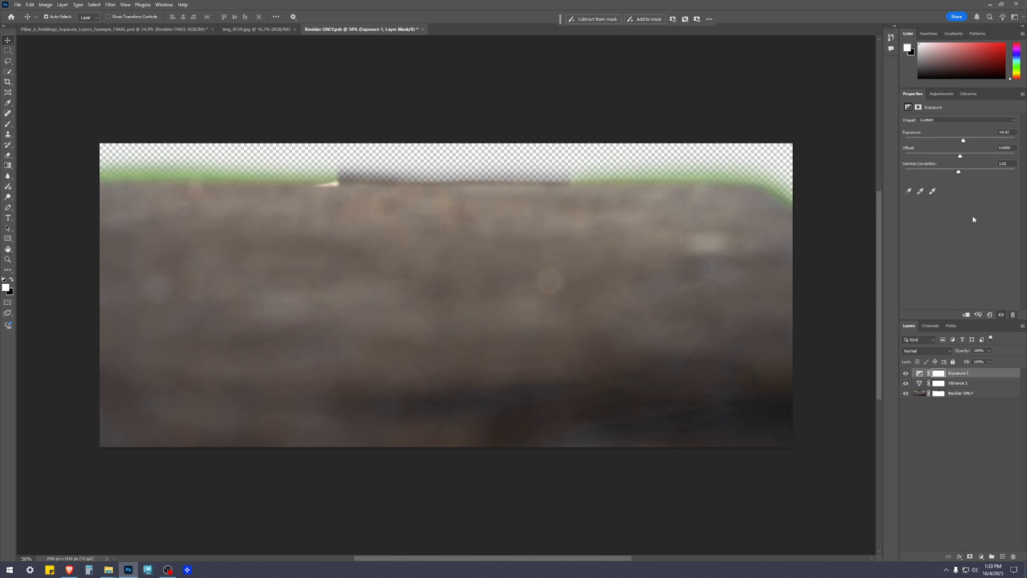
{"action": "scroll", "coordinate": [569, 263], "scroll_direction": "down", "scroll_amount": 3}
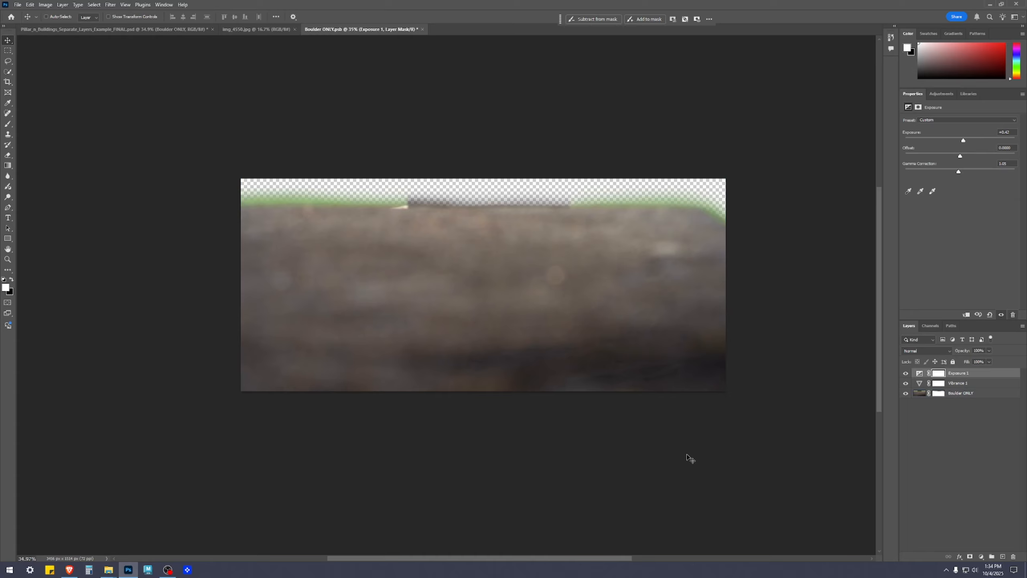
{"action": "key", "text": "ctrl+s"}
{"action": "left_click", "coordinate": [419, 30]}
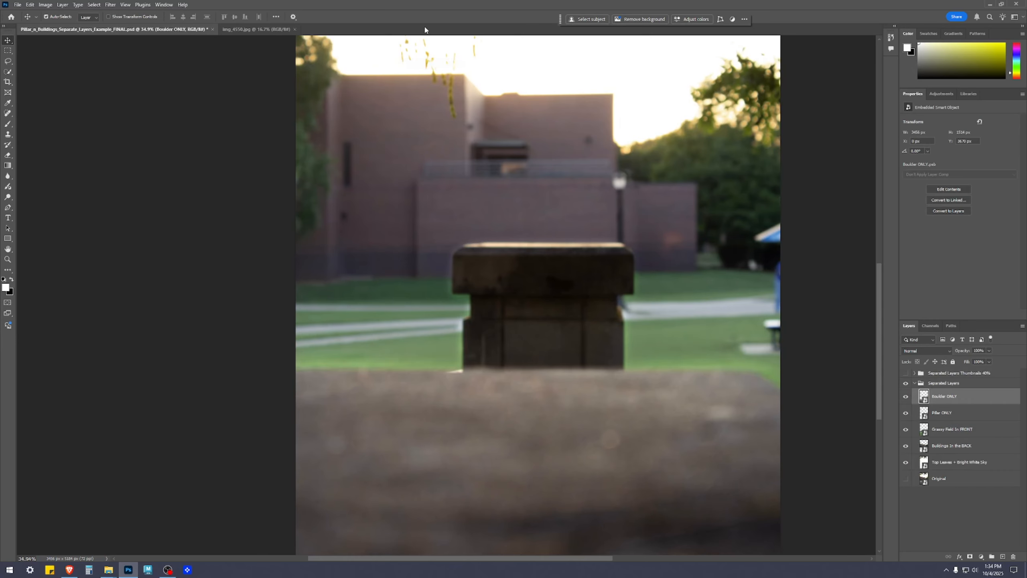
Examine the brightened boulder in the main image, especially its dark lower area and right corner.
{"action": "scroll", "coordinate": [764, 447], "scroll_direction": "down", "scroll_amount": 3}
{"action": "left_click_drag", "start_coordinate": [809, 505], "coordinate": [716, 420]}
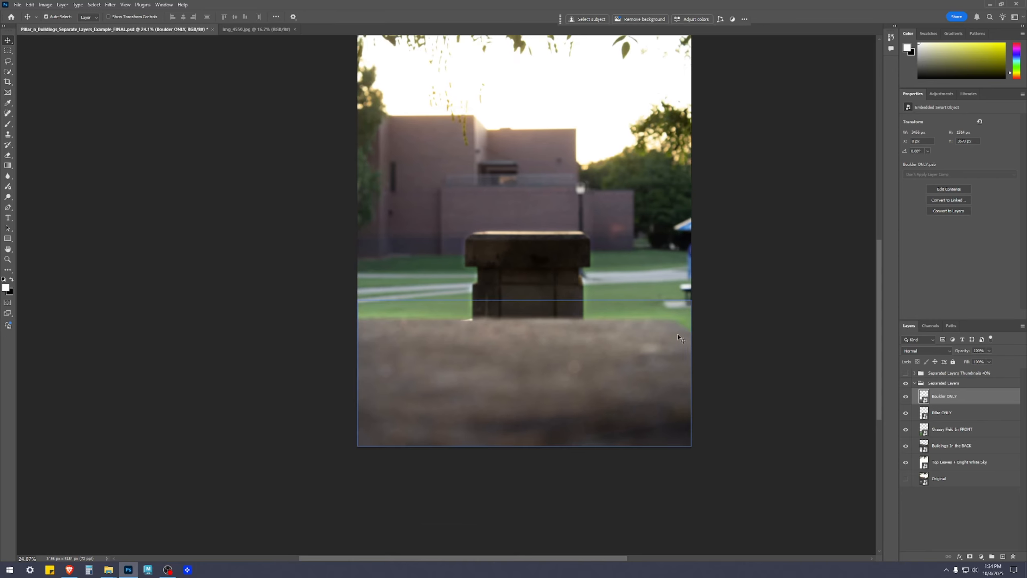
{"action": "left_click", "coordinate": [976, 542]}
{"action": "left_click_drag", "start_coordinate": [563, 417], "coordinate": [751, 493]}
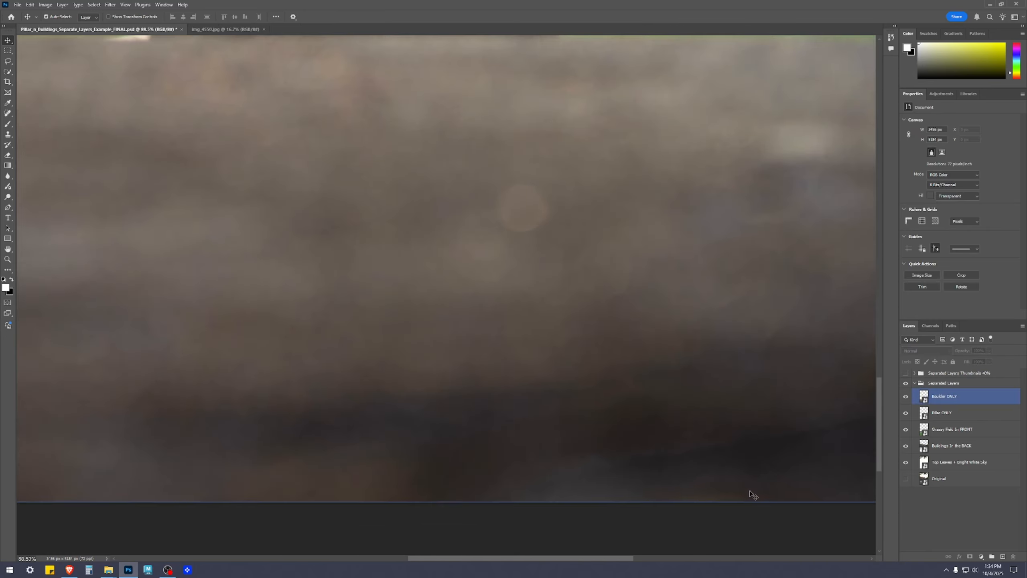
{"action": "left_click_drag", "start_coordinate": [768, 455], "coordinate": [428, 359]}
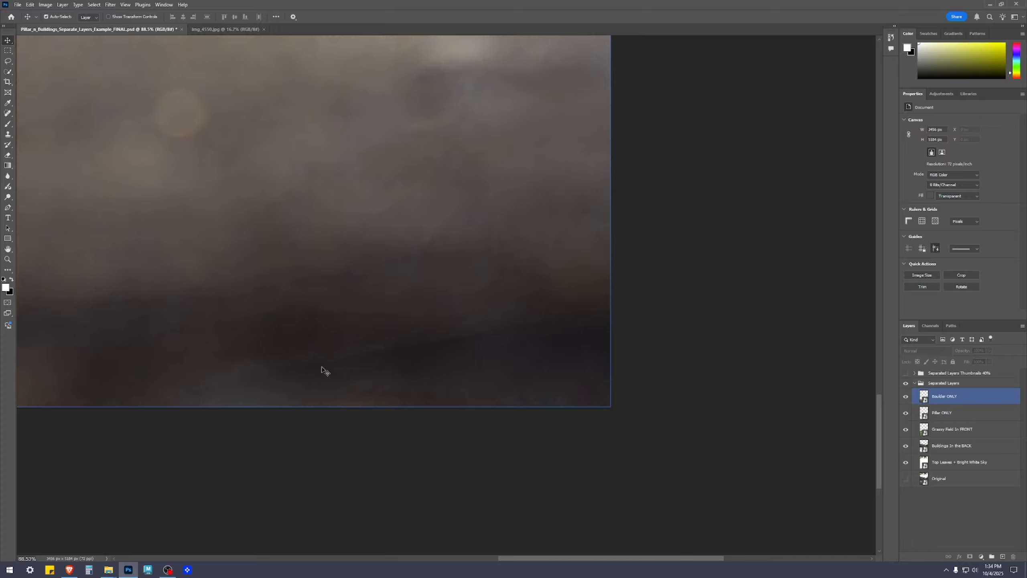
{"action": "scroll", "coordinate": [542, 352], "scroll_direction": "down", "scroll_amount": 10}
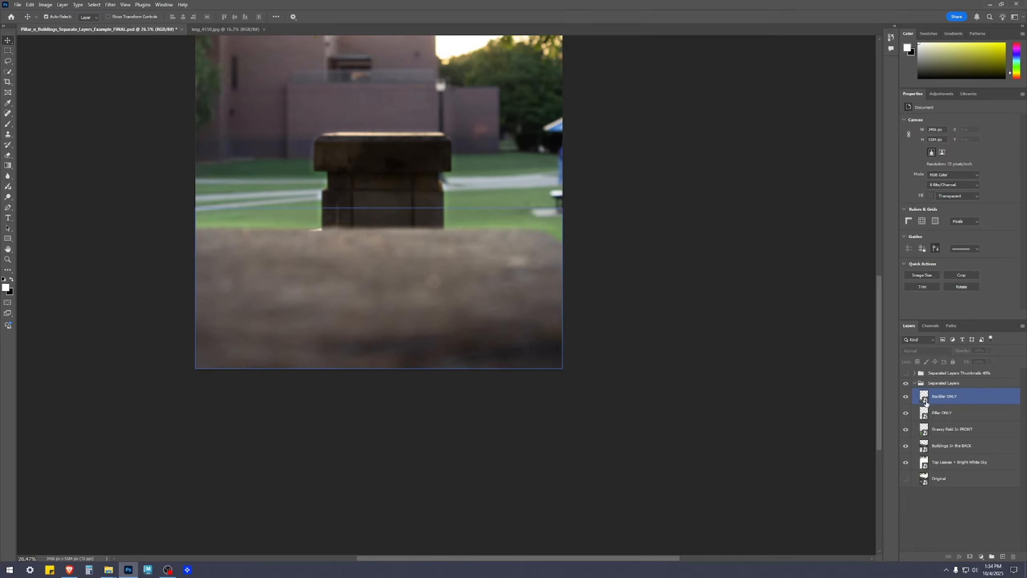
Reopen the contents of the Boulder ONLY smart object for a closer view of the adjusted boulder.
{"action": "left_click", "coordinate": [928, 401]}
{"action": "double_click", "coordinate": [925, 400]}
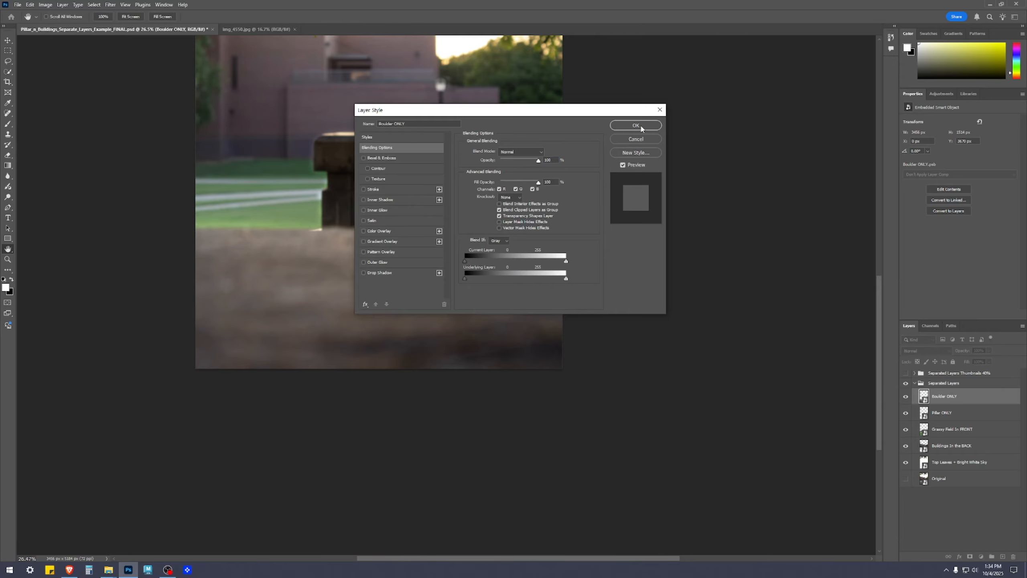
{"action": "left_click", "coordinate": [653, 140]}
{"action": "double_click", "coordinate": [922, 400]}
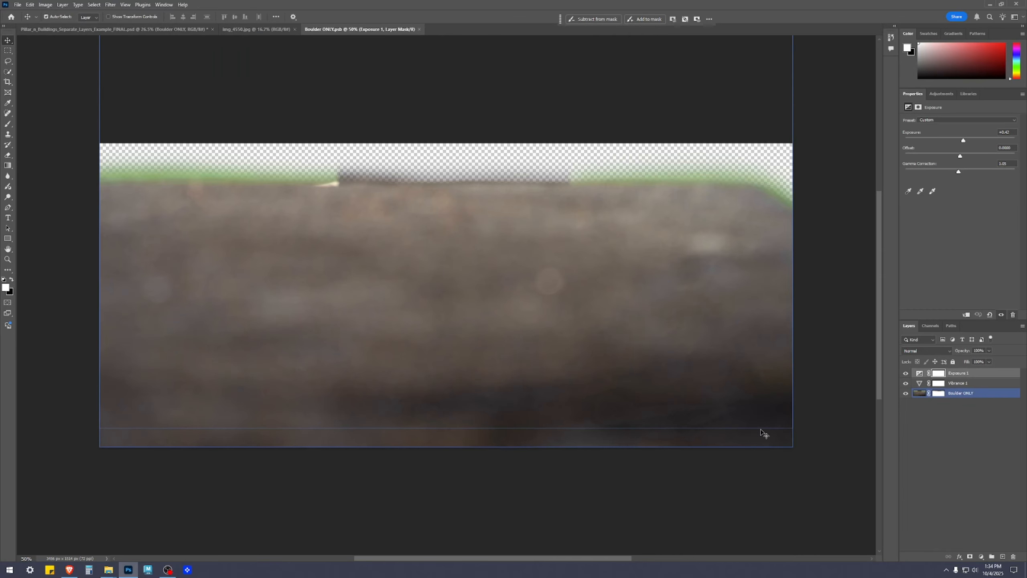
{"action": "scroll", "coordinate": [762, 426], "scroll_direction": "up", "scroll_amount": 1}
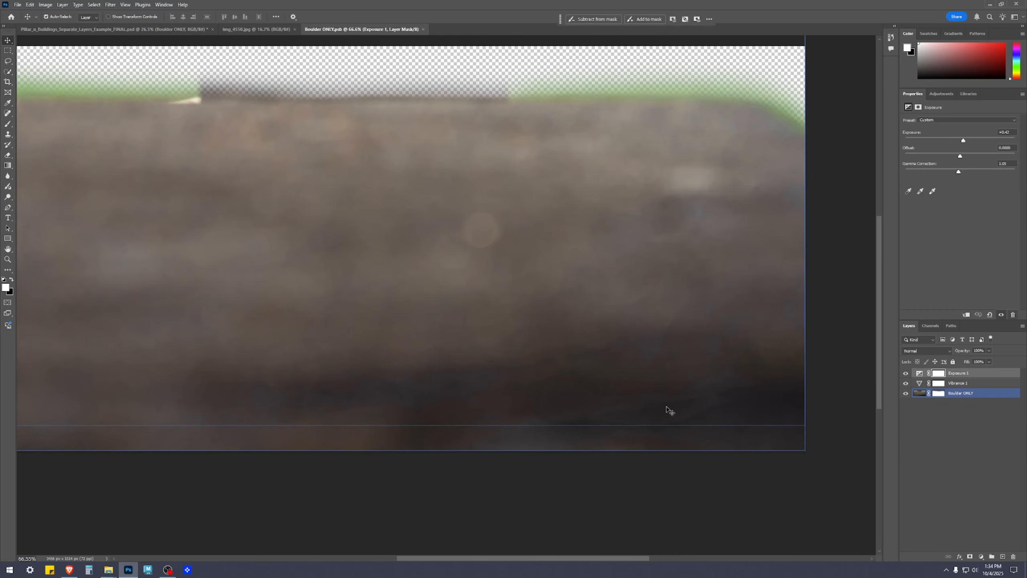
Paint white on the Boulder ONLY layer mask over the boulder's dark lower right area, enlarging the brush.
{"action": "left_click", "coordinate": [938, 393]}
{"action": "key", "text": "b"}
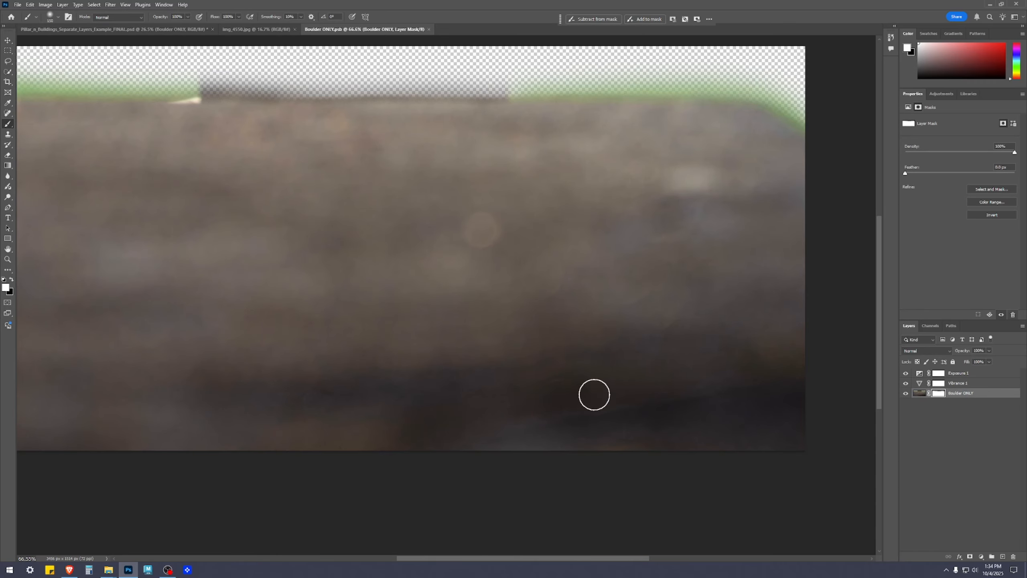
{"action": "mouse_move", "coordinate": [583, 392]}
{"action": "left_mouse_down"}
{"action": "mouse_move", "coordinate": [588, 405]}
{"action": "mouse_move", "coordinate": [840, 436]}
{"action": "left_mouse_up"}
{"action": "key", "text": "bracketright"}
{"action": "key", "text": "bracketright"}
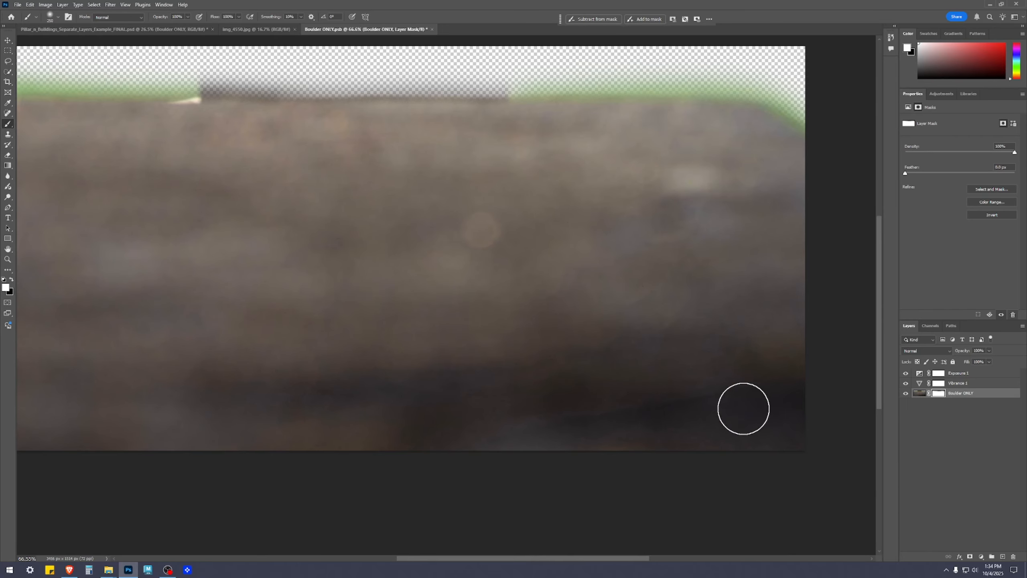
{"action": "scroll", "coordinate": [672, 430], "scroll_direction": "down", "scroll_amount": 3}
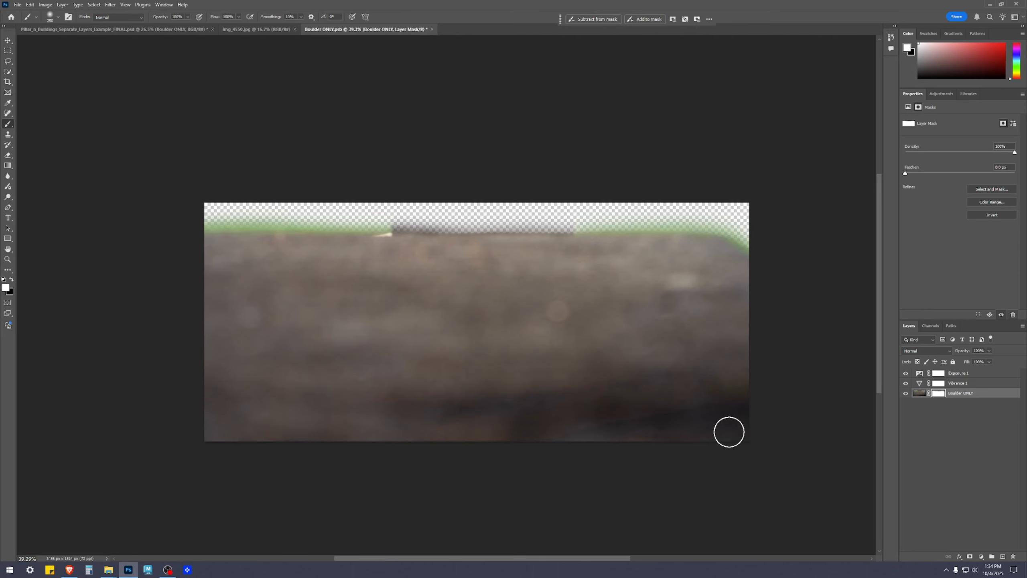
{"action": "scroll", "coordinate": [807, 429], "scroll_direction": "up", "scroll_amount": 2}
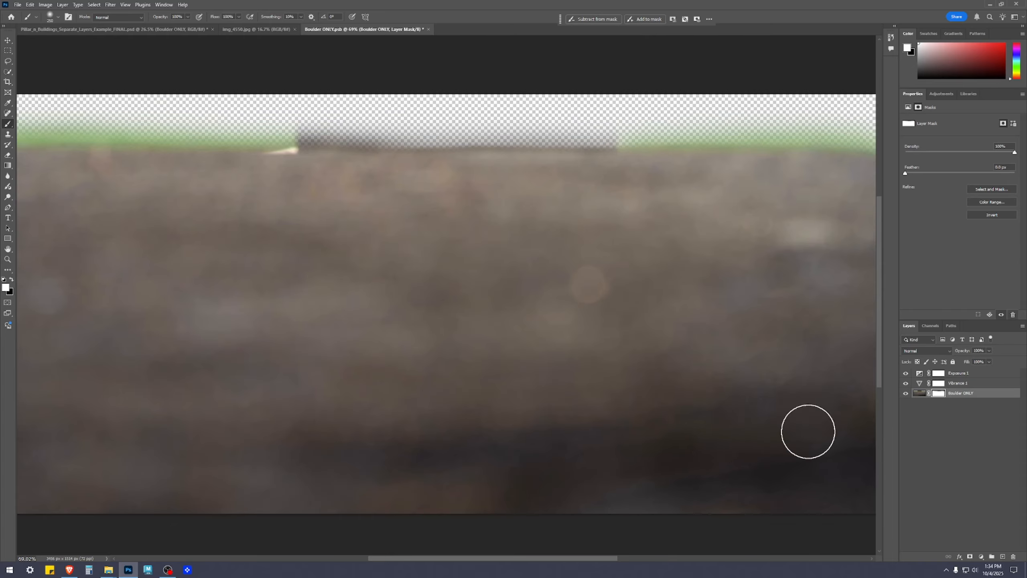
Save and close Boulder ONLY.psb with no layer selected.
{"action": "scroll", "coordinate": [602, 449], "scroll_direction": "down", "scroll_amount": 2}
{"action": "key", "text": "v"}
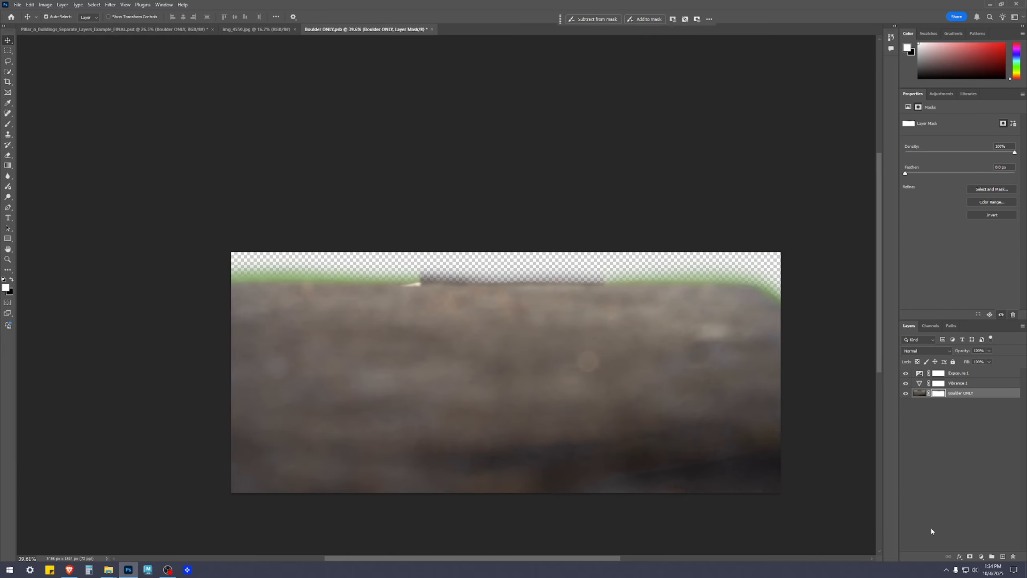
{"action": "left_click", "coordinate": [934, 486]}
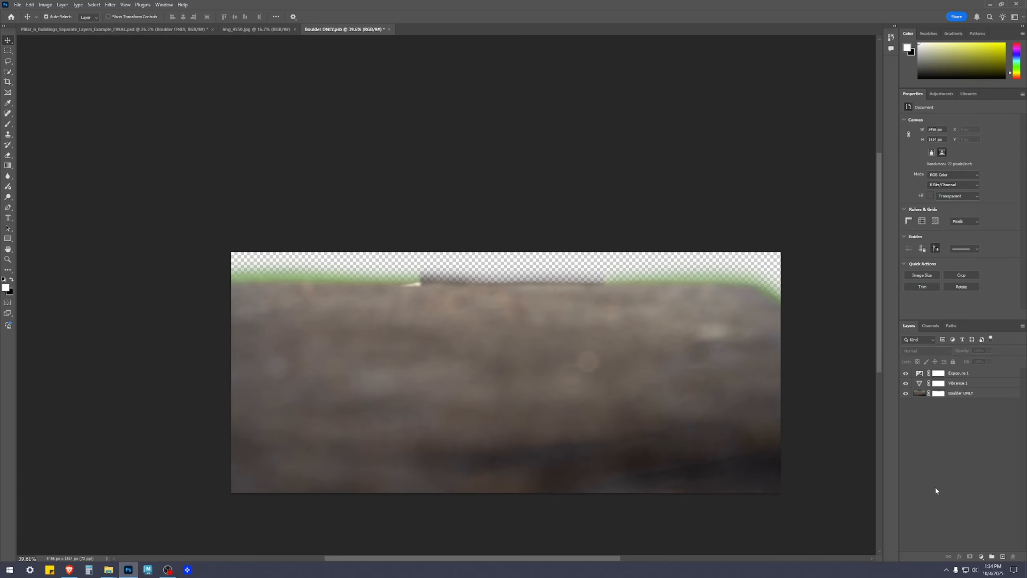
{"action": "left_click", "coordinate": [386, 29]}
Examine the boulder's upper edge against the grass and pillar in the main image, from its right corner to its left end.
{"action": "left_click_drag", "start_coordinate": [724, 393], "coordinate": [840, 280]}
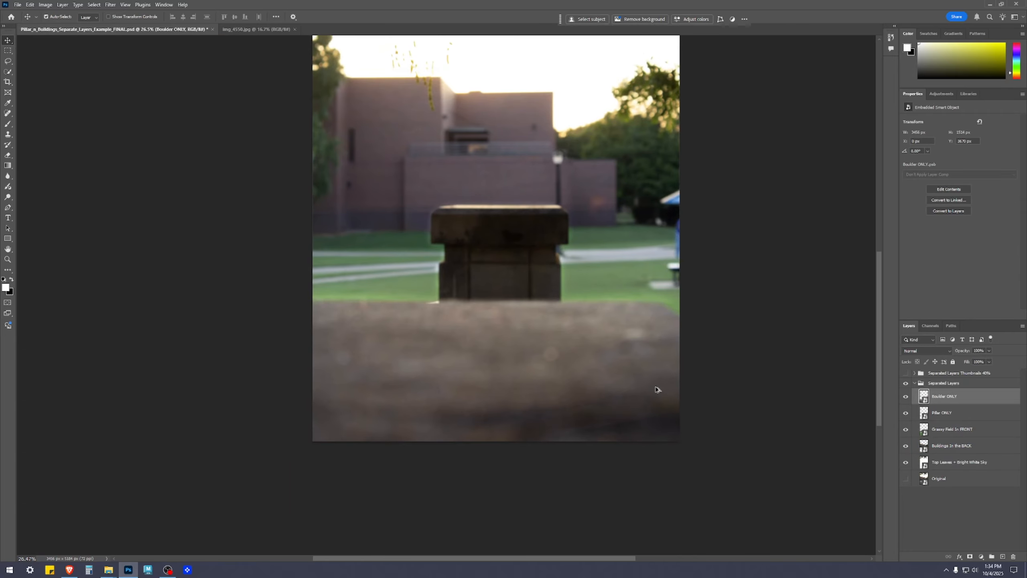
{"action": "scroll", "coordinate": [665, 364], "scroll_direction": "up", "scroll_amount": 4}
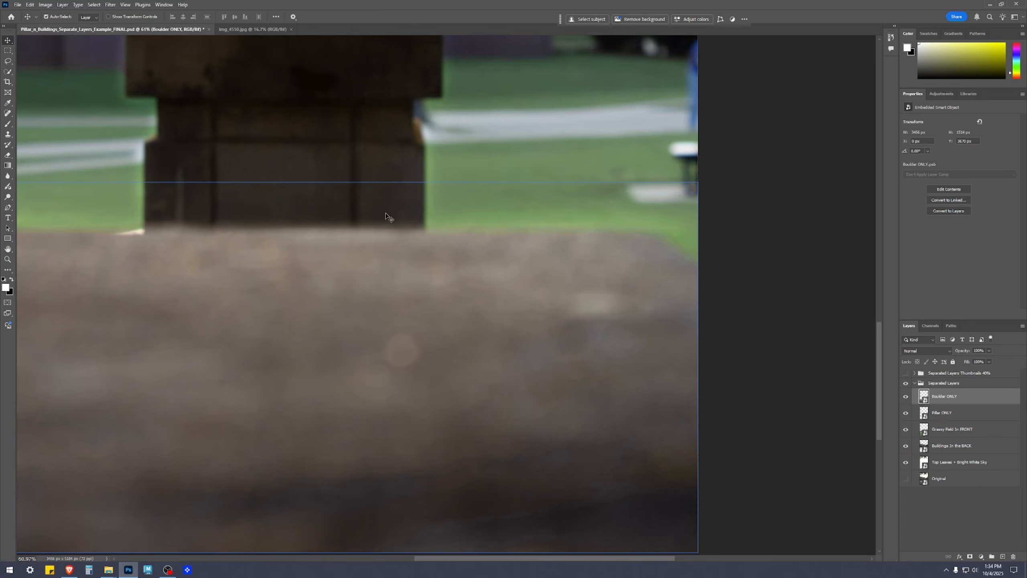
{"action": "left_click_drag", "start_coordinate": [186, 233], "coordinate": [484, 239]}
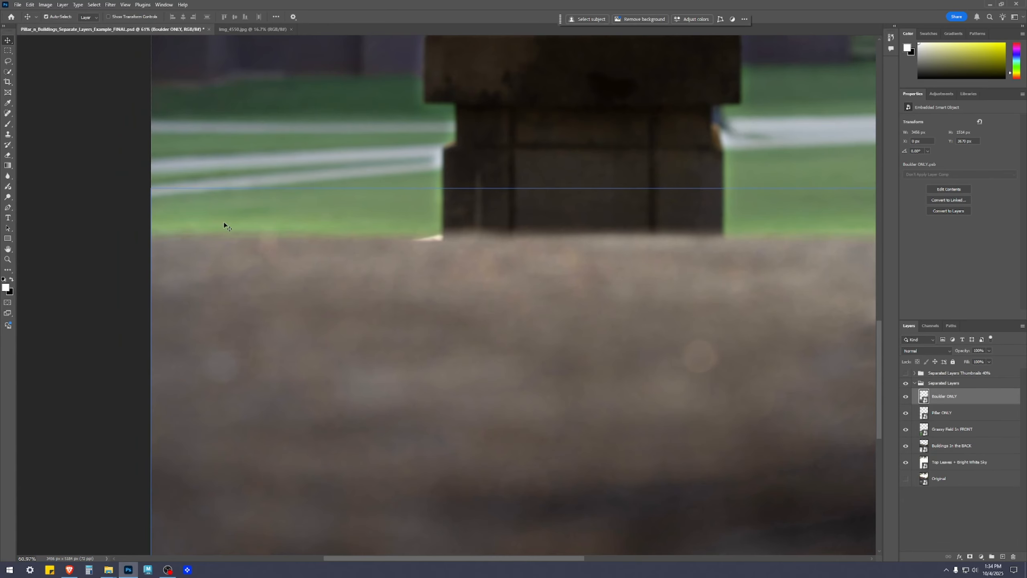
{"action": "scroll", "coordinate": [465, 240], "scroll_direction": "down", "scroll_amount": 3}
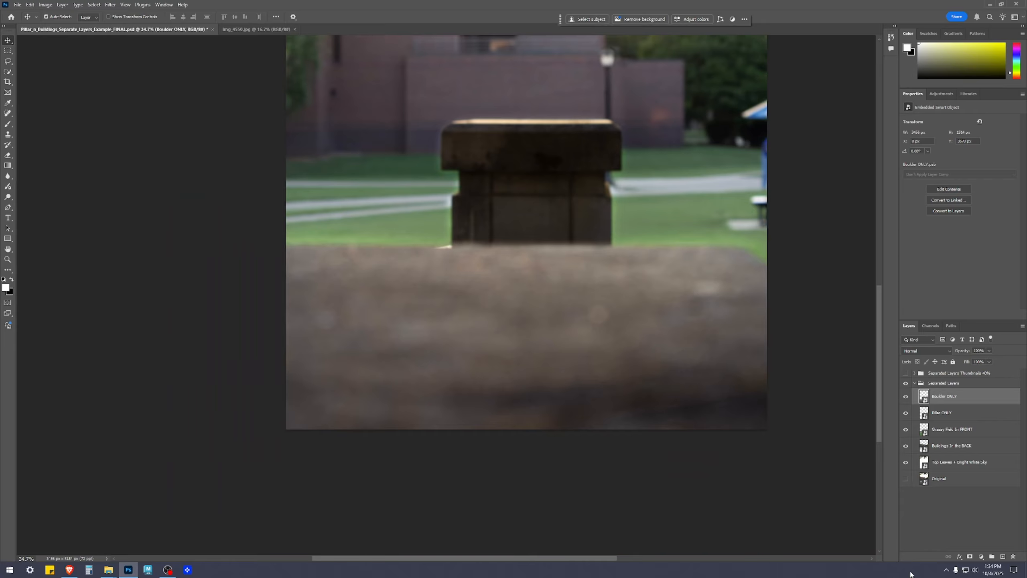
{"action": "scroll", "coordinate": [763, 312], "scroll_direction": "down", "scroll_amount": 2}
Examine where the Grassy Field In FRONT layer meets the Buildings In the BACK layer, selecting each layer in turn.
{"action": "left_click", "coordinate": [957, 527]}
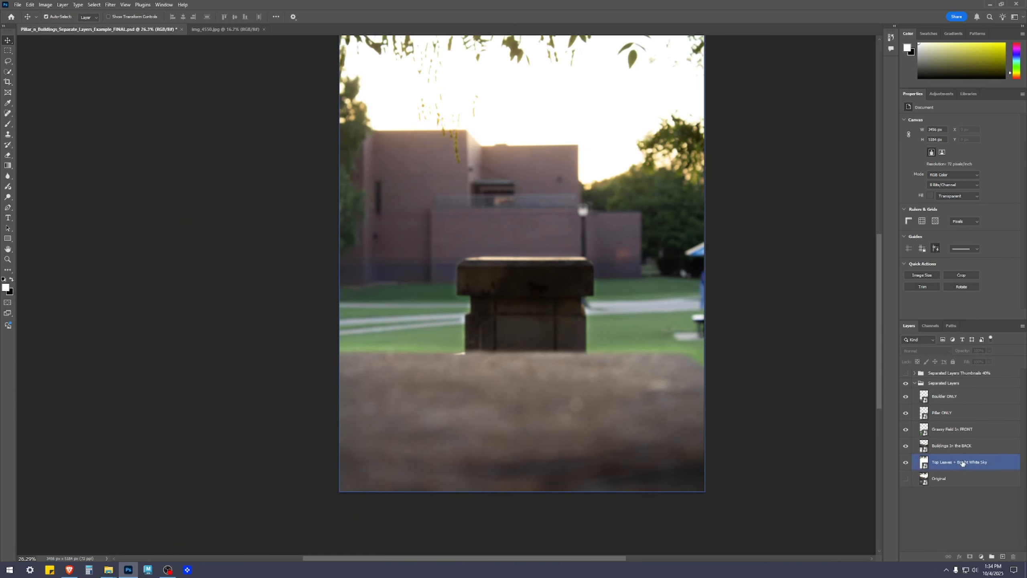
{"action": "left_click", "coordinate": [957, 430]}
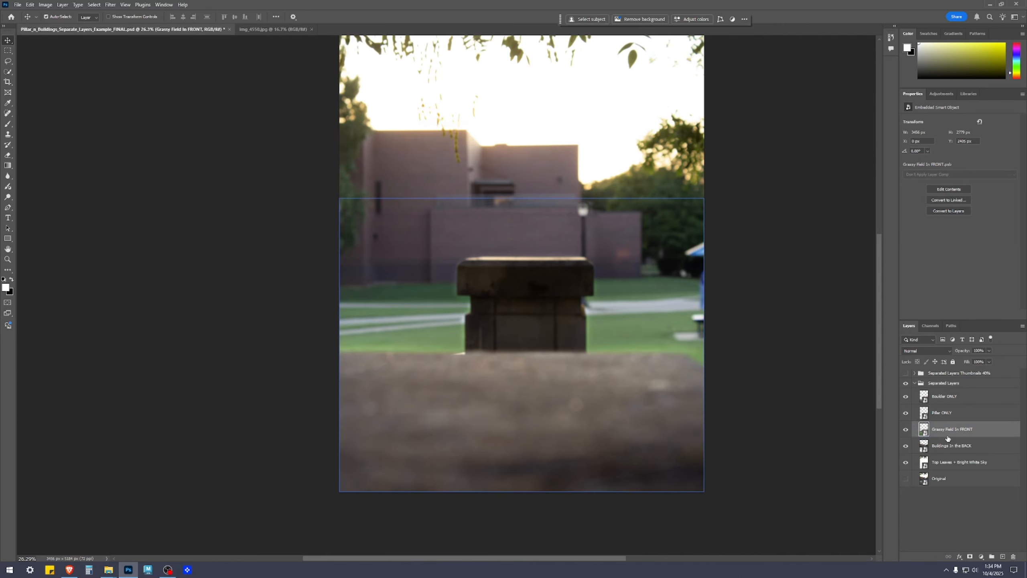
{"action": "left_click_drag", "start_coordinate": [800, 362], "coordinate": [793, 394]}
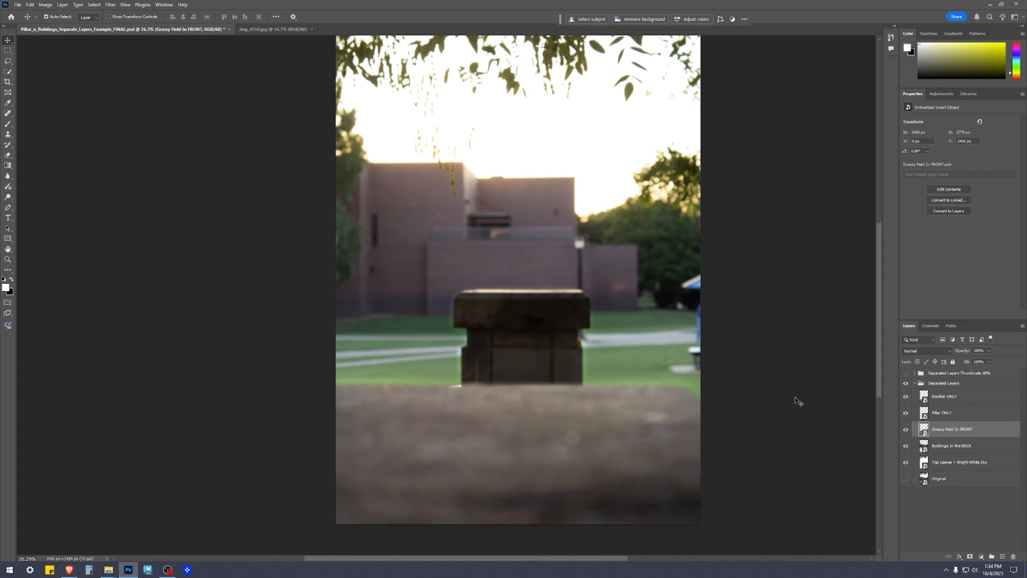
{"action": "scroll", "coordinate": [597, 339], "scroll_direction": "up", "scroll_amount": 6}
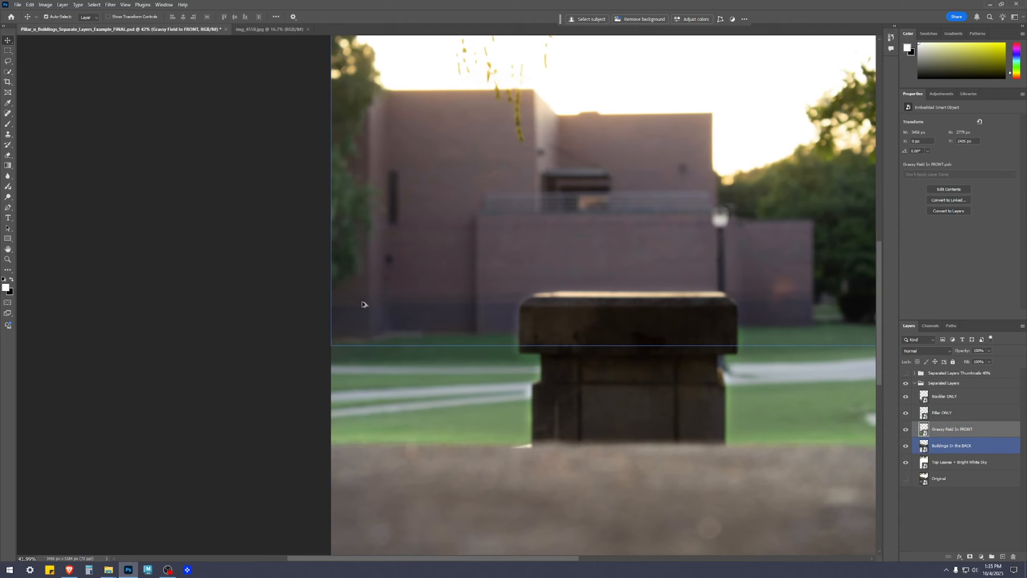
{"action": "left_click", "coordinate": [597, 339]}
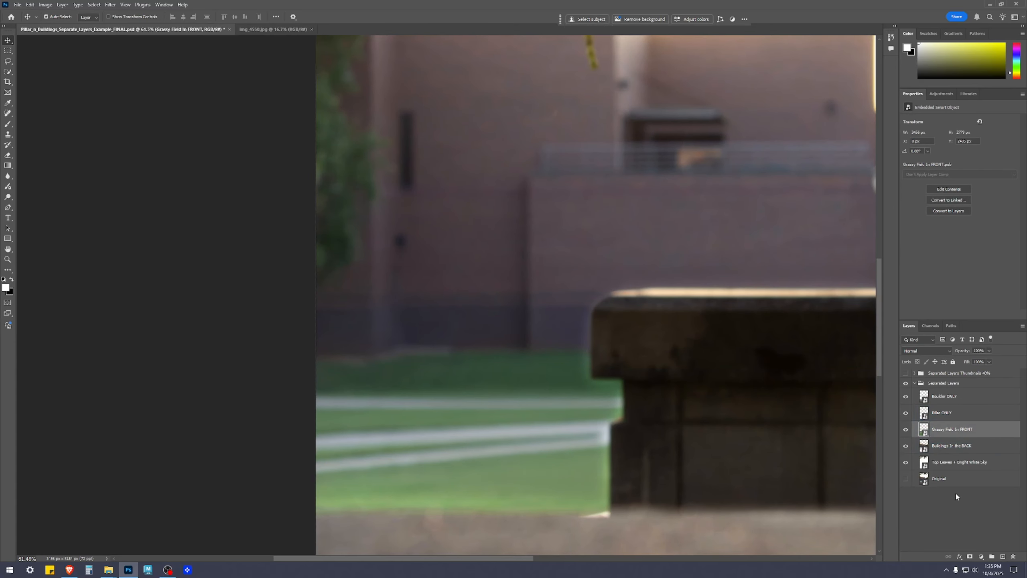
{"action": "left_click", "coordinate": [955, 451]}
{"action": "left_click", "coordinate": [950, 431]}
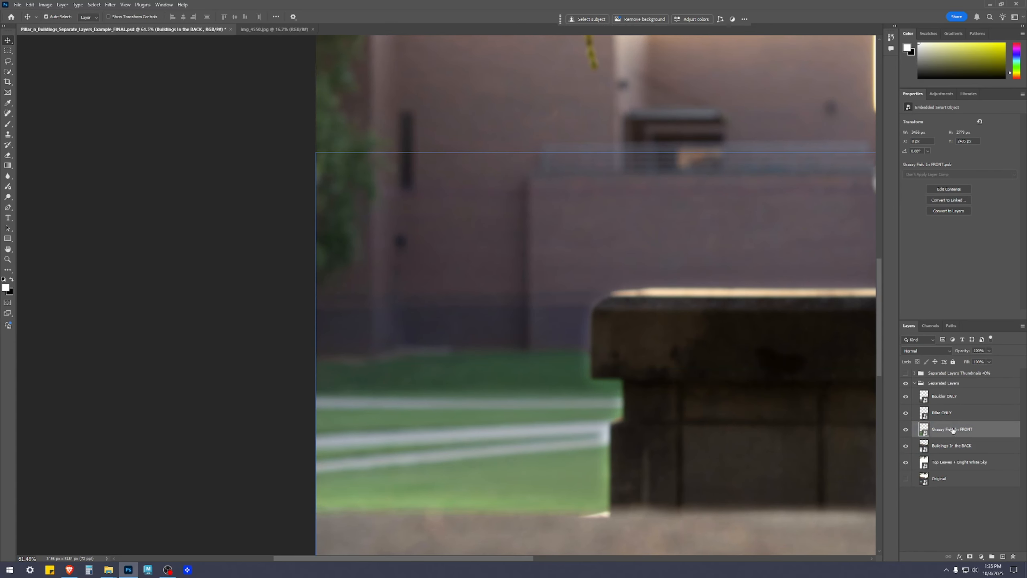
Open the contents of the Pillar ONLY smart object and select the layer mask of its Pillar ONLY layer.
{"action": "left_click", "coordinate": [946, 415]}
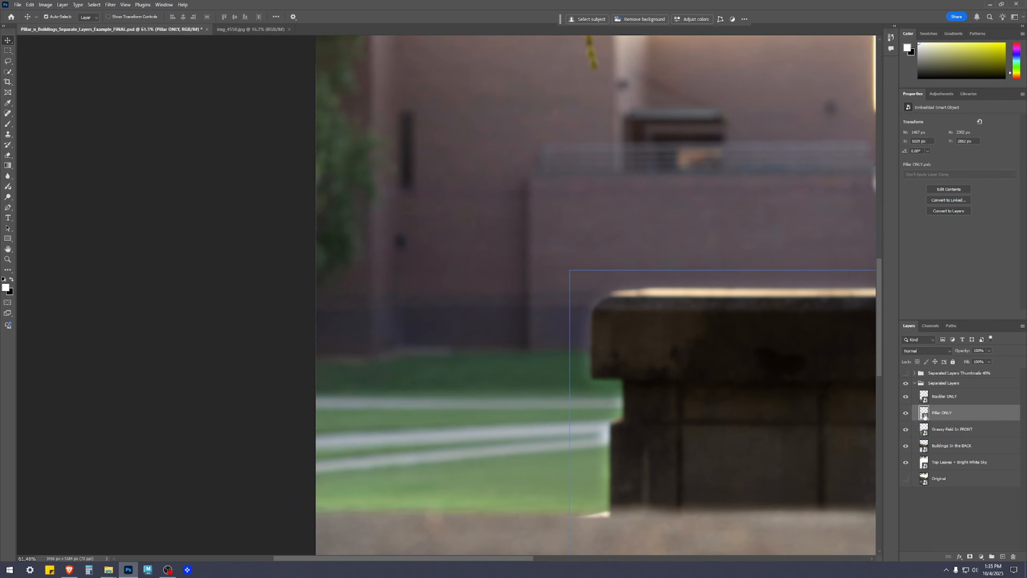
{"action": "double_click", "coordinate": [924, 413]}
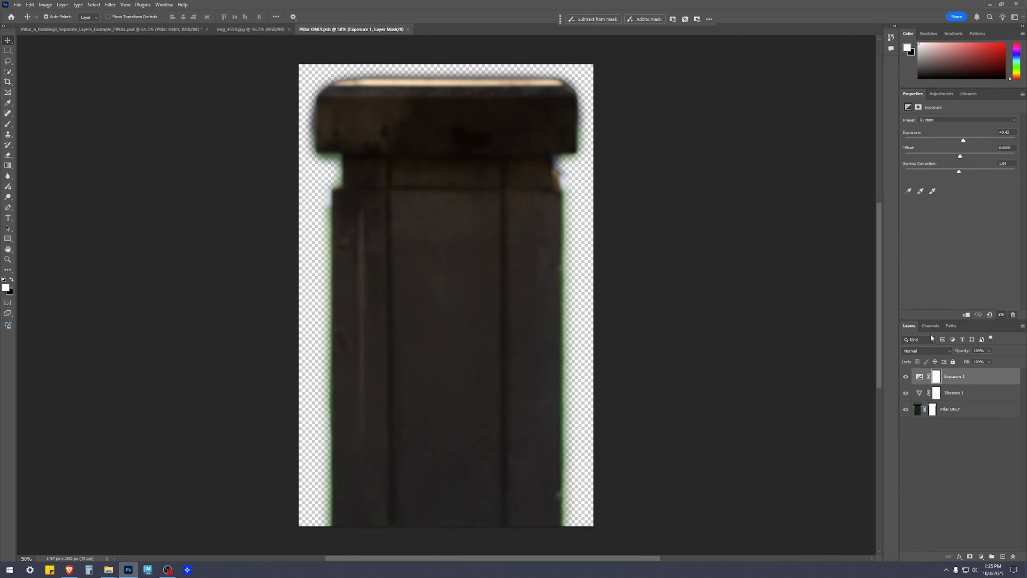
{"action": "left_click", "coordinate": [936, 413]}
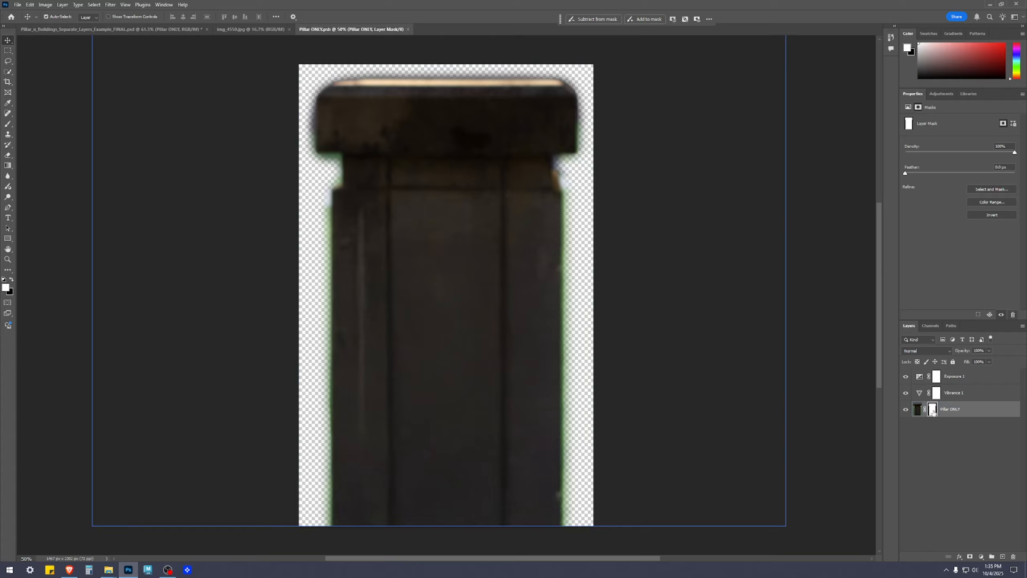
Paint white on the Pillar ONLY layer mask over the pillar with an enlarged brush.
{"action": "key", "text": "b"}
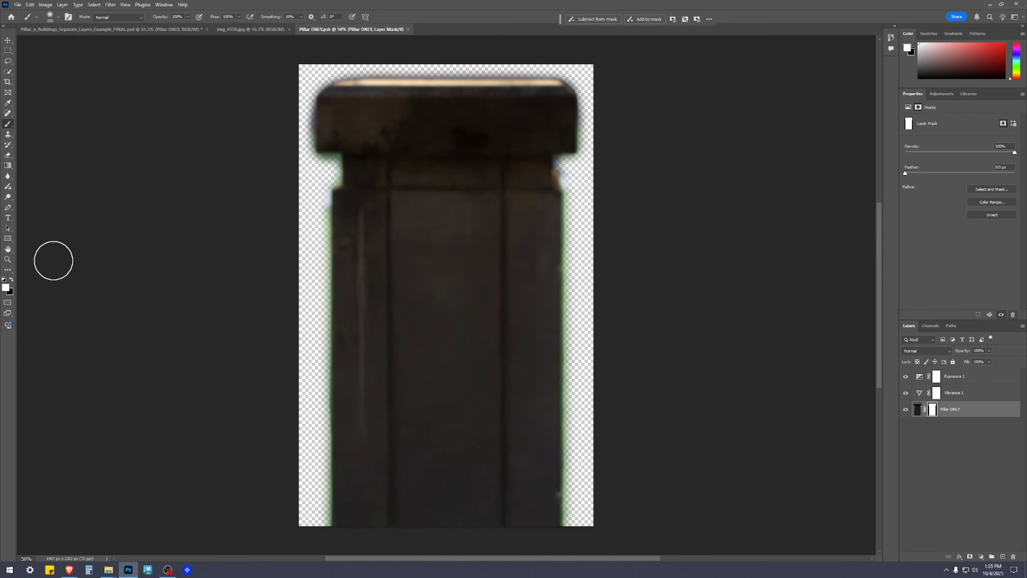
{"action": "left_click_drag", "start_coordinate": [303, 173], "coordinate": [404, 234]}
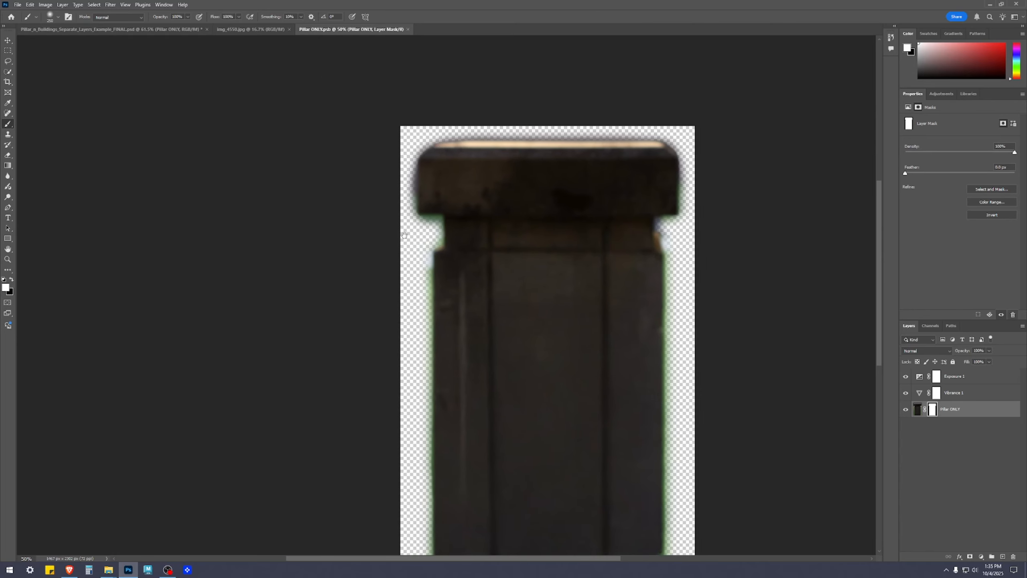
{"action": "key", "text": "bracketright"}
{"action": "key", "text": "bracketright"}
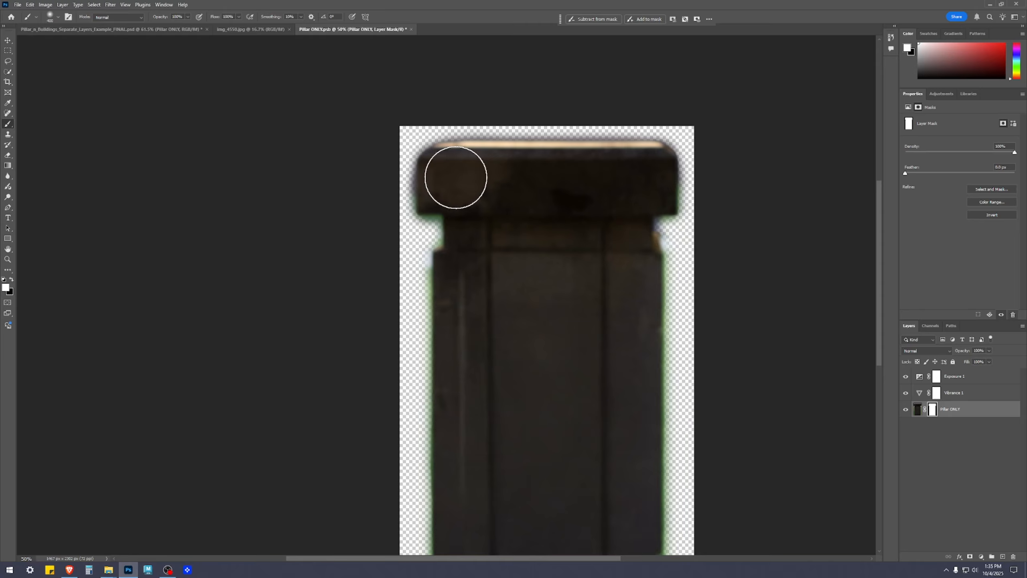
Examine the pillar's soft mask edges up close, from the cap down the left side to the base and back up the right side.
{"action": "scroll", "coordinate": [464, 170], "scroll_direction": "up", "scroll_amount": 8}
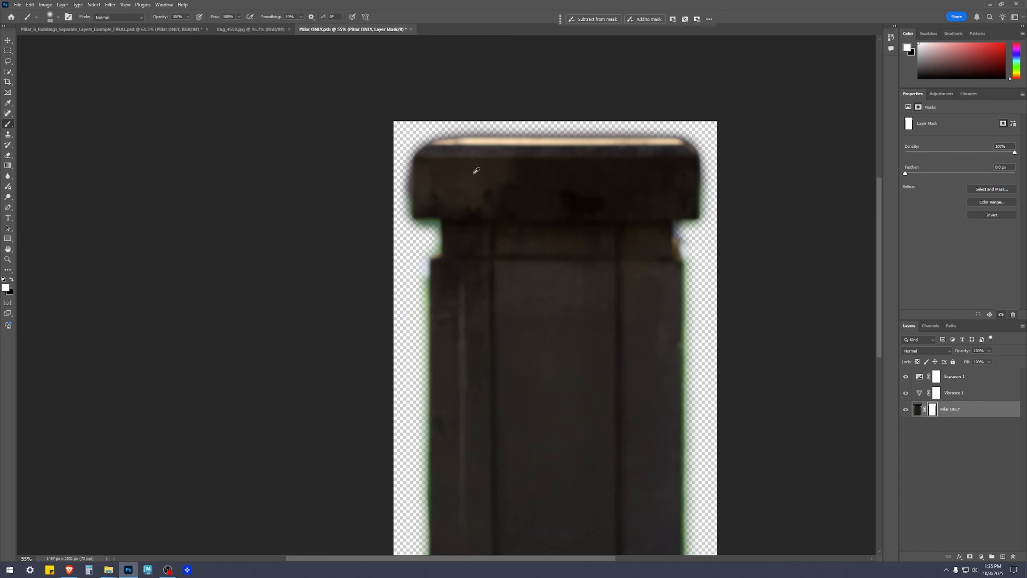
{"action": "left_click_drag", "start_coordinate": [479, 207], "coordinate": [651, 337]}
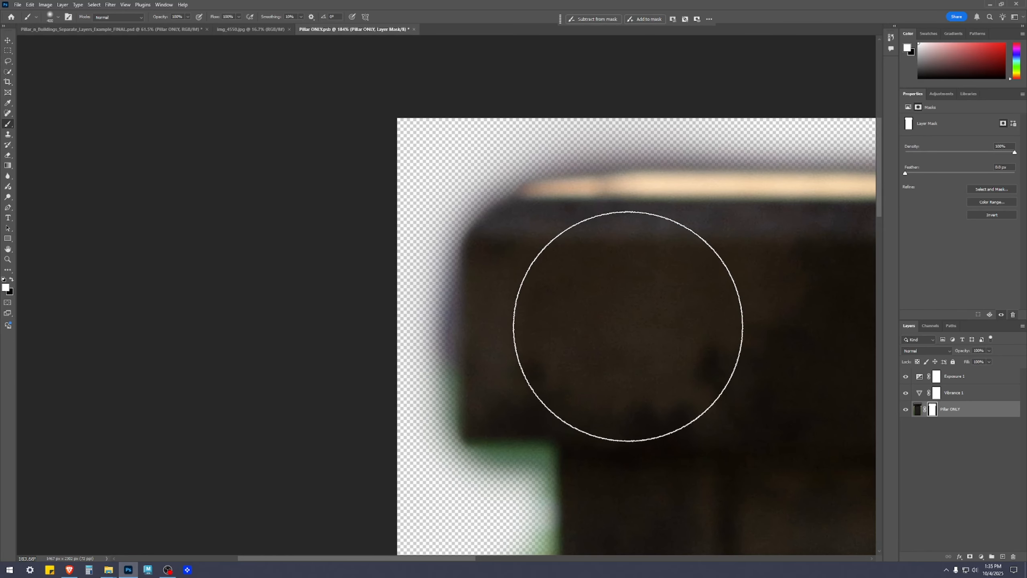
{"action": "scroll", "coordinate": [605, 340], "scroll_direction": "down", "scroll_amount": 5}
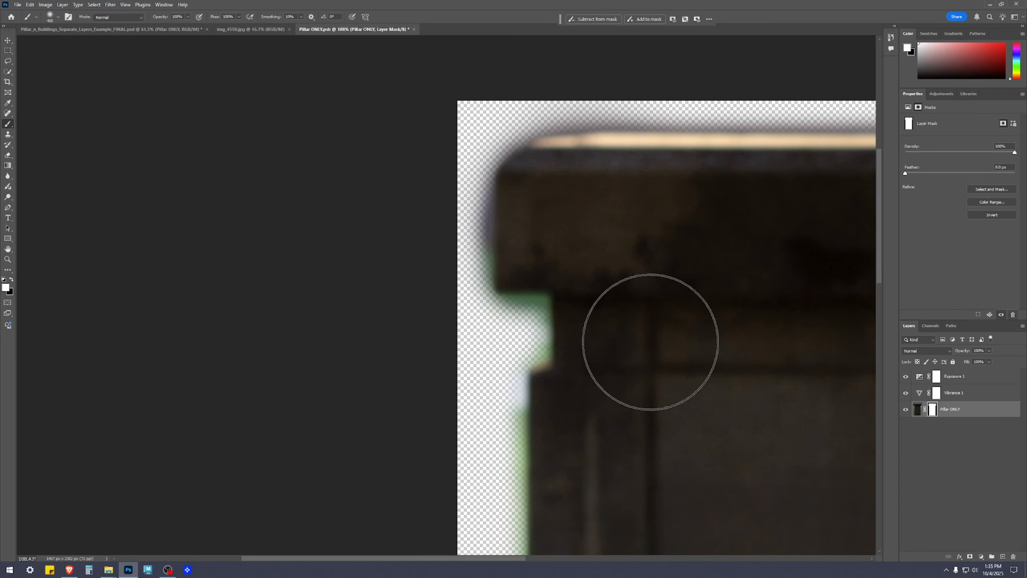
{"action": "left_click_drag", "start_coordinate": [633, 438], "coordinate": [629, 317]}
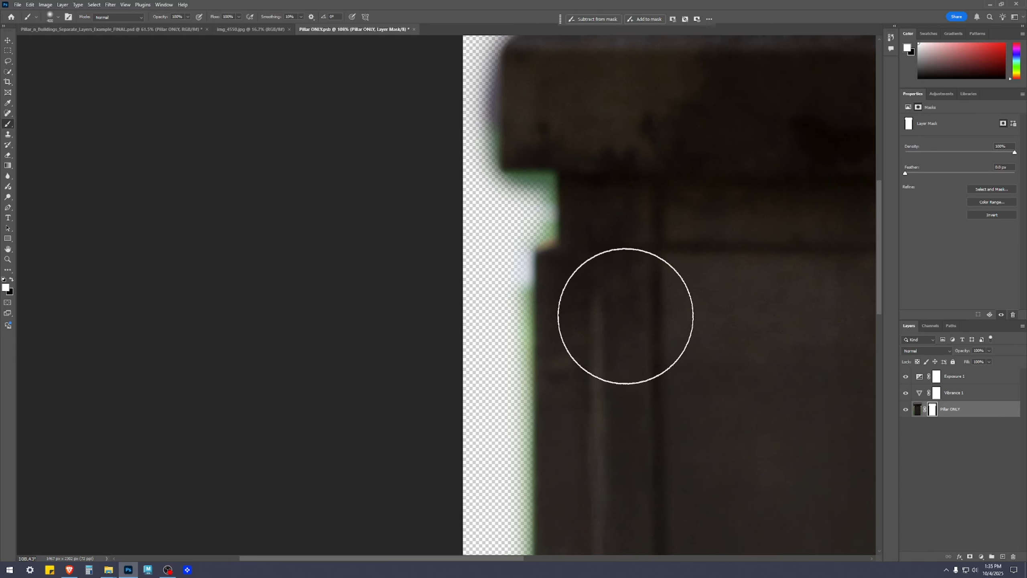
{"action": "left_click_drag", "start_coordinate": [625, 414], "coordinate": [631, 315]}
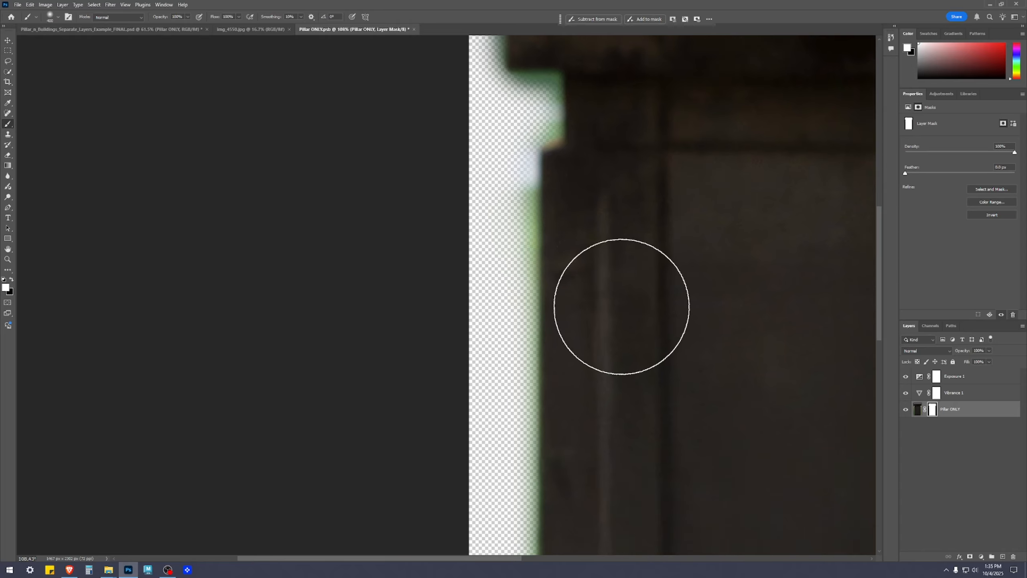
{"action": "left_click_drag", "start_coordinate": [626, 493], "coordinate": [646, 223]}
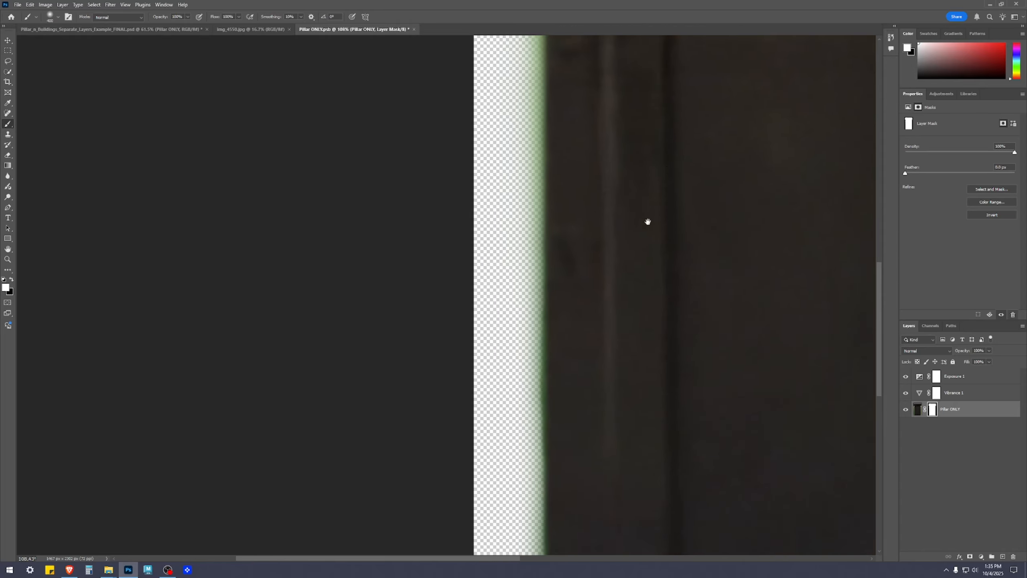
{"action": "left_click_drag", "start_coordinate": [650, 419], "coordinate": [648, 210]}
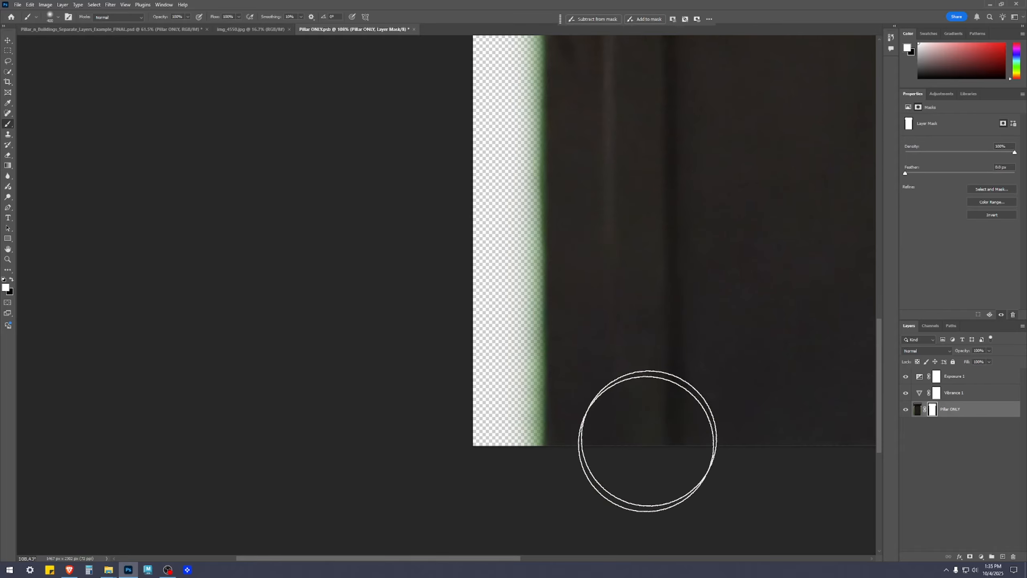
{"action": "scroll", "coordinate": [649, 441], "scroll_direction": "down", "scroll_amount": 4}
{"action": "left_click_drag", "start_coordinate": [830, 263], "coordinate": [554, 240]}
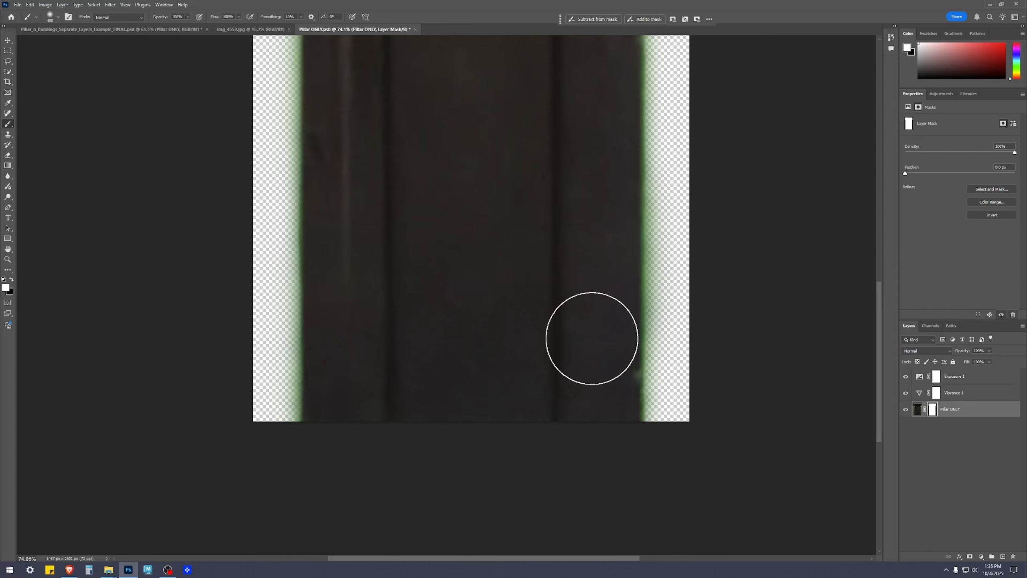
{"action": "left_click_drag", "start_coordinate": [586, 250], "coordinate": [538, 402]}
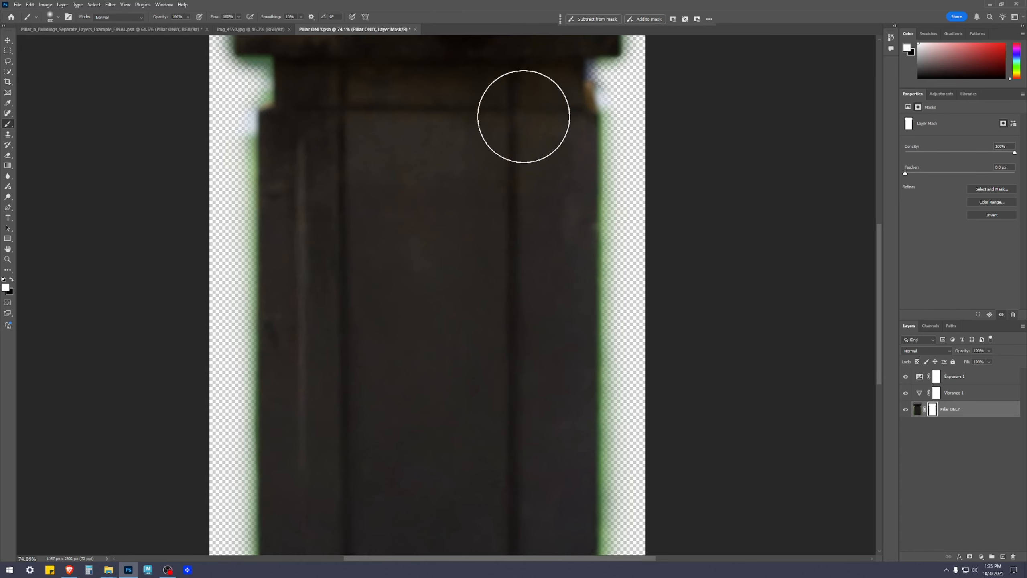
{"action": "left_click_drag", "start_coordinate": [530, 128], "coordinate": [449, 286]}
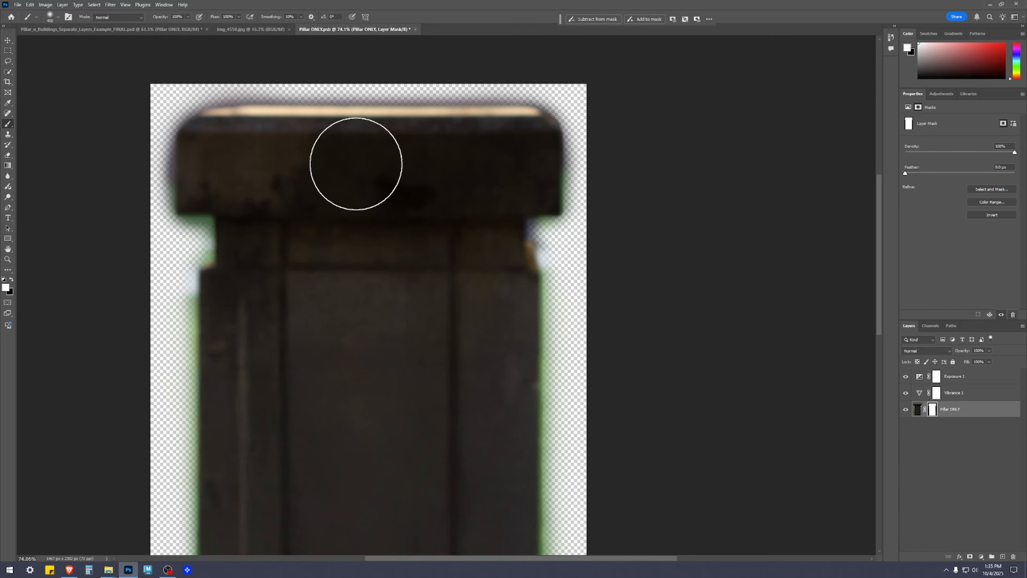
{"action": "scroll", "coordinate": [416, 294], "scroll_direction": "down", "scroll_amount": 6}
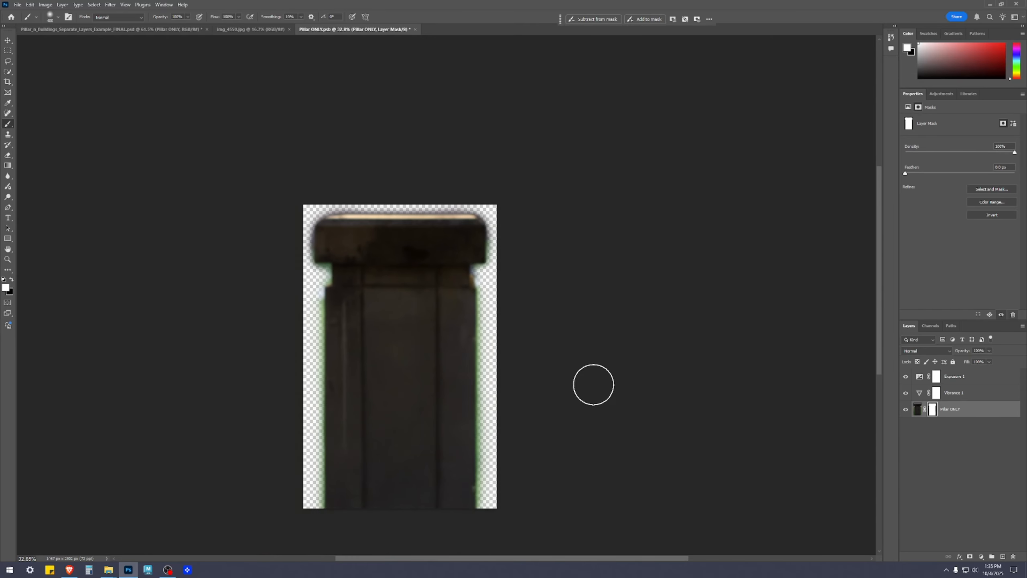
Switch back to the Move tool and save Pillar ONLY.psb.
{"action": "left_click_drag", "start_coordinate": [554, 376], "coordinate": [618, 244]}
{"action": "key", "text": "v"}
{"action": "scroll", "coordinate": [637, 271], "scroll_direction": "up", "scroll_amount": 3}
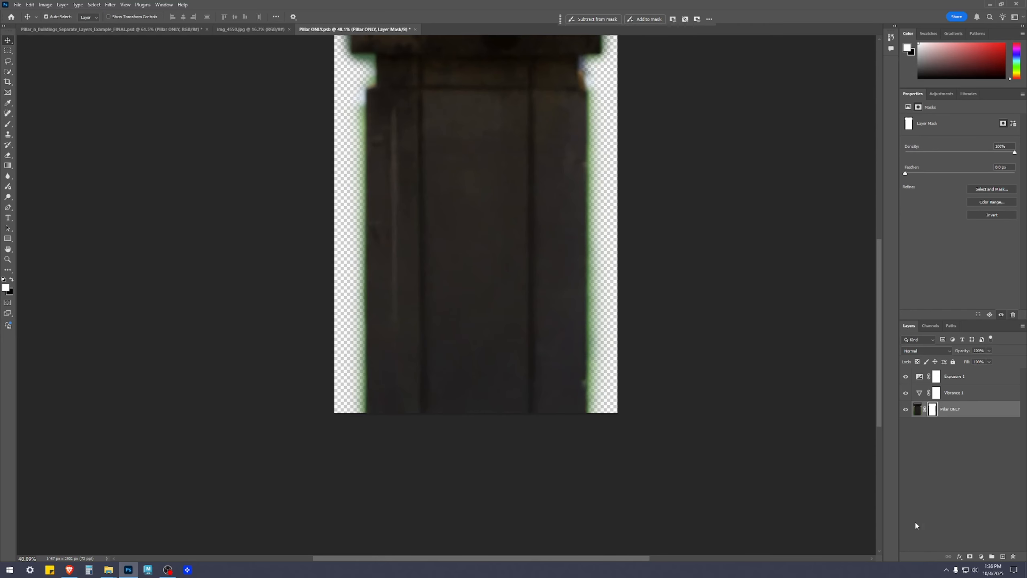
{"action": "key", "text": "ctrl+s"}
{"action": "left_click_drag", "start_coordinate": [762, 341], "coordinate": [768, 380]}
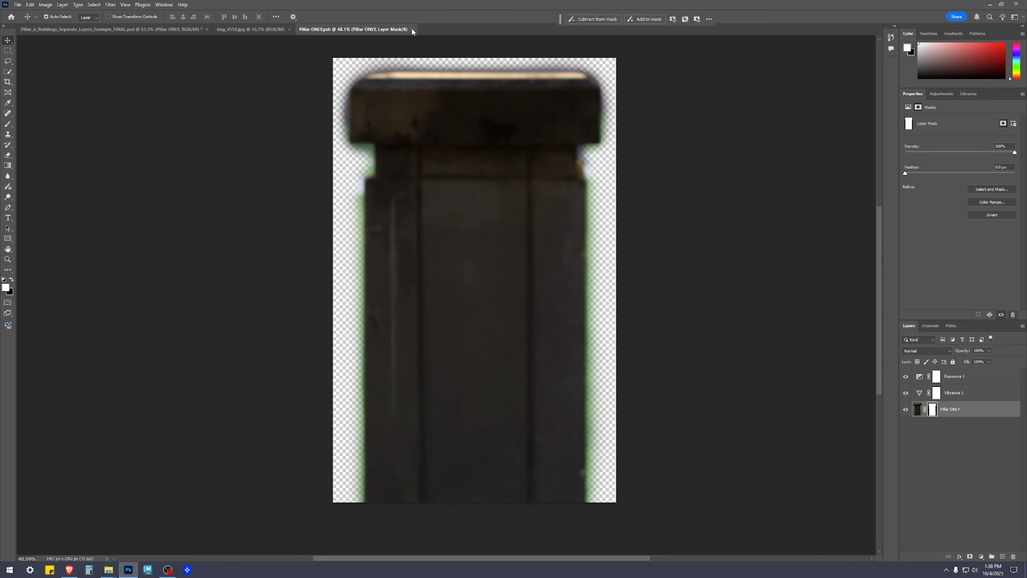
Close Pillar ONLY.psb and examine the adjusted pillar and boulder up close and within the whole composite.
{"action": "left_click", "coordinate": [411, 29]}
{"action": "scroll", "coordinate": [691, 492], "scroll_direction": "up", "scroll_amount": 3}
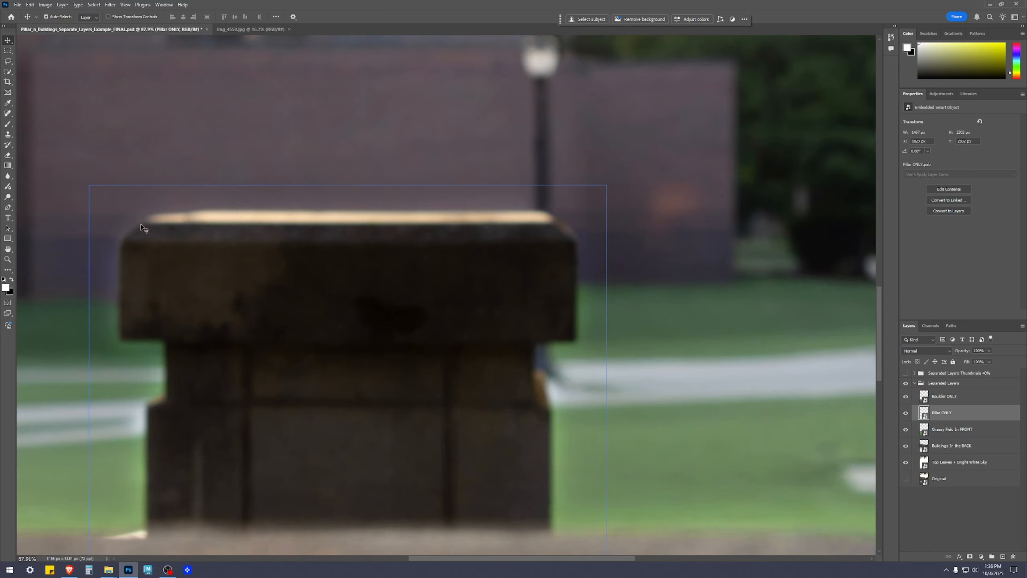
{"action": "scroll", "coordinate": [183, 404], "scroll_direction": "down", "scroll_amount": 5}
{"action": "left_click", "coordinate": [697, 453]}
{"action": "left_click_drag", "start_coordinate": [554, 429], "coordinate": [783, 290]}
{"action": "scroll", "coordinate": [809, 259], "scroll_direction": "down", "scroll_amount": 2}
{"action": "left_click_drag", "start_coordinate": [810, 257], "coordinate": [805, 297]}
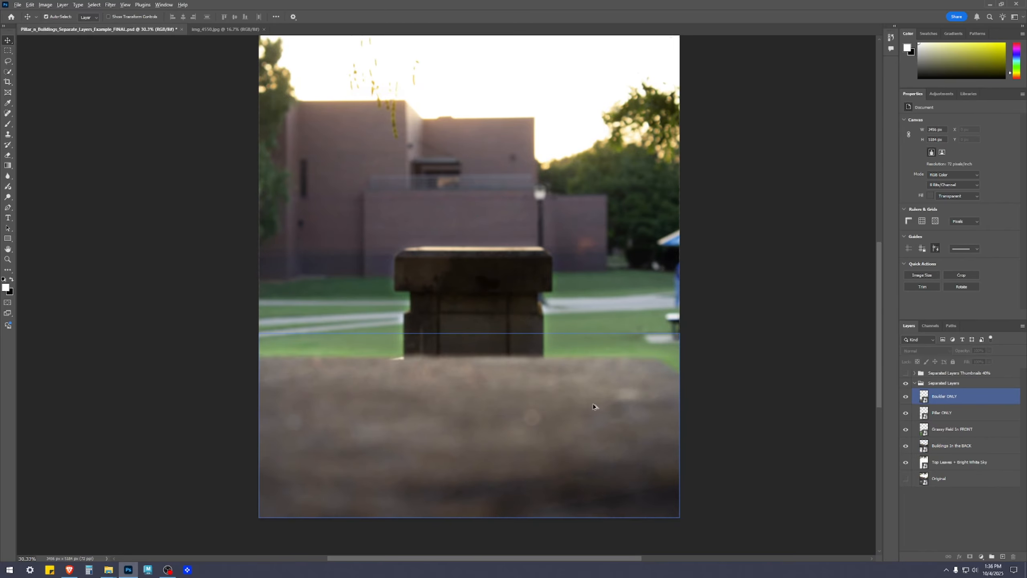
{"action": "scroll", "coordinate": [841, 494], "scroll_direction": "down", "scroll_amount": 2}
{"action": "left_click_drag", "start_coordinate": [695, 406], "coordinate": [699, 472]}
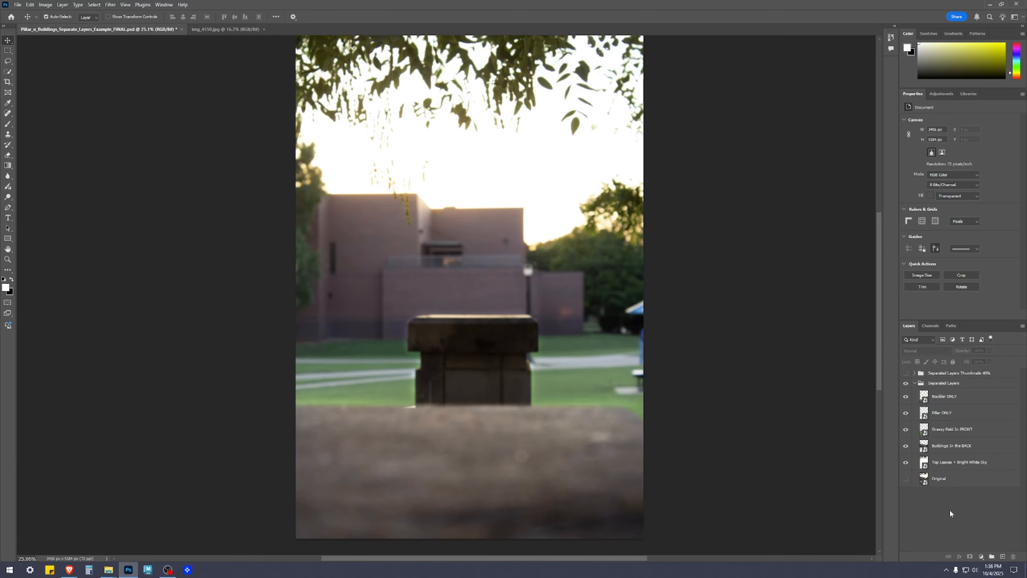
{"action": "scroll", "coordinate": [704, 327], "scroll_direction": "down", "scroll_amount": 2}
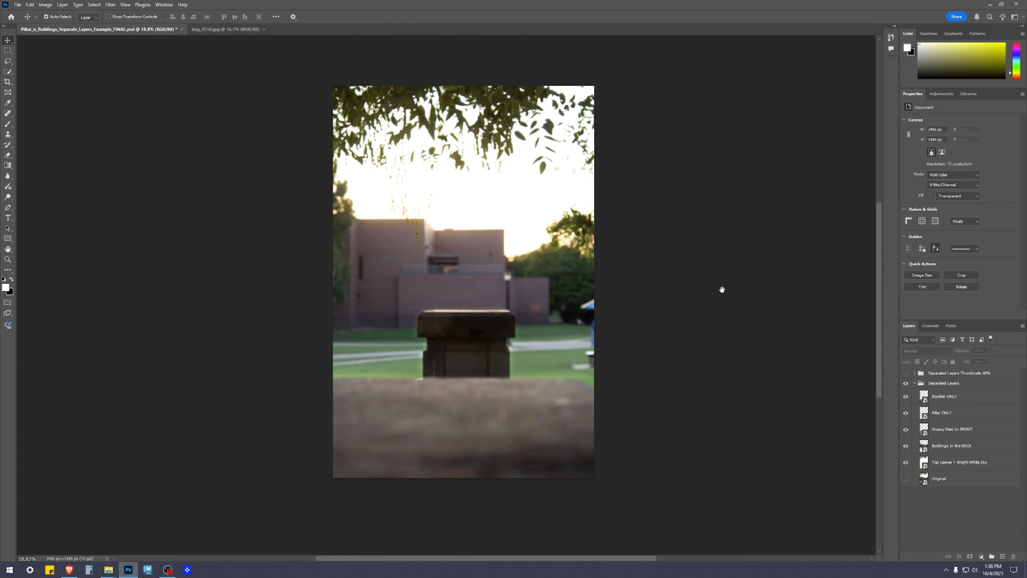
{"action": "scroll", "coordinate": [752, 339], "scroll_direction": "up", "scroll_amount": 2}
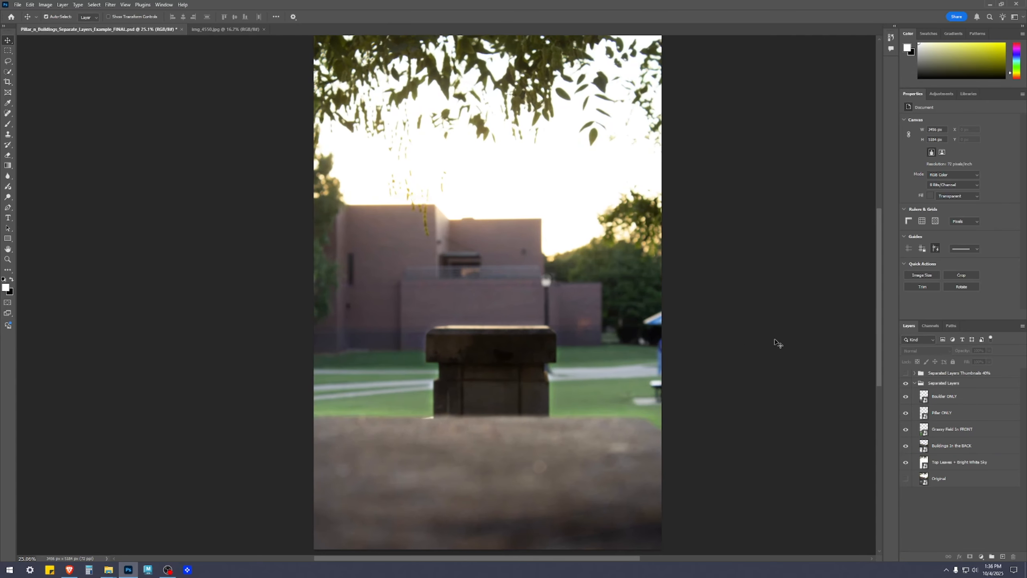
Open the contents of the Buildings In the BACK smart object and add a Vibrance adjustment layer with Vibrance at +49.
{"action": "left_click", "coordinate": [929, 448]}
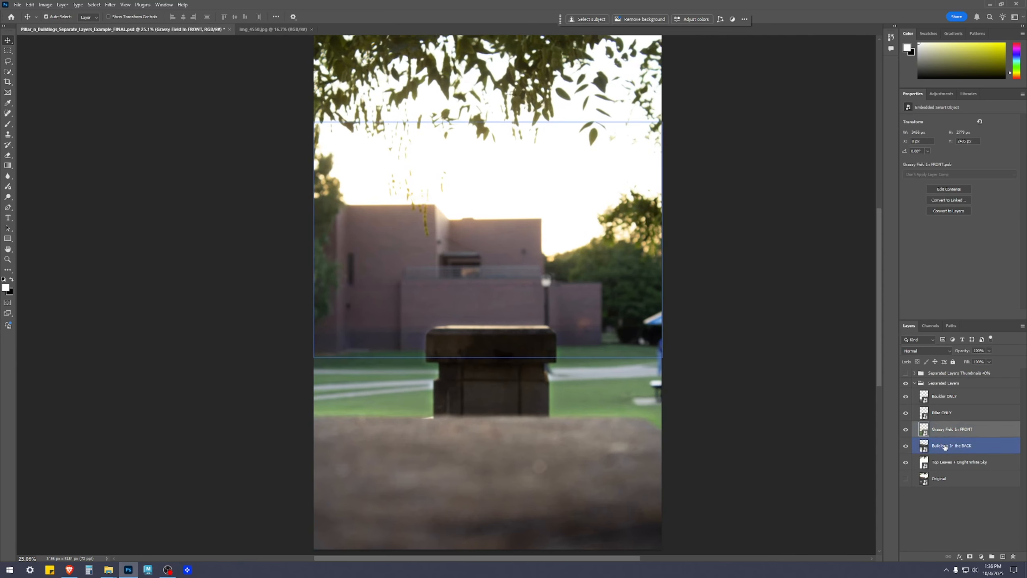
{"action": "double_click", "coordinate": [927, 447]}
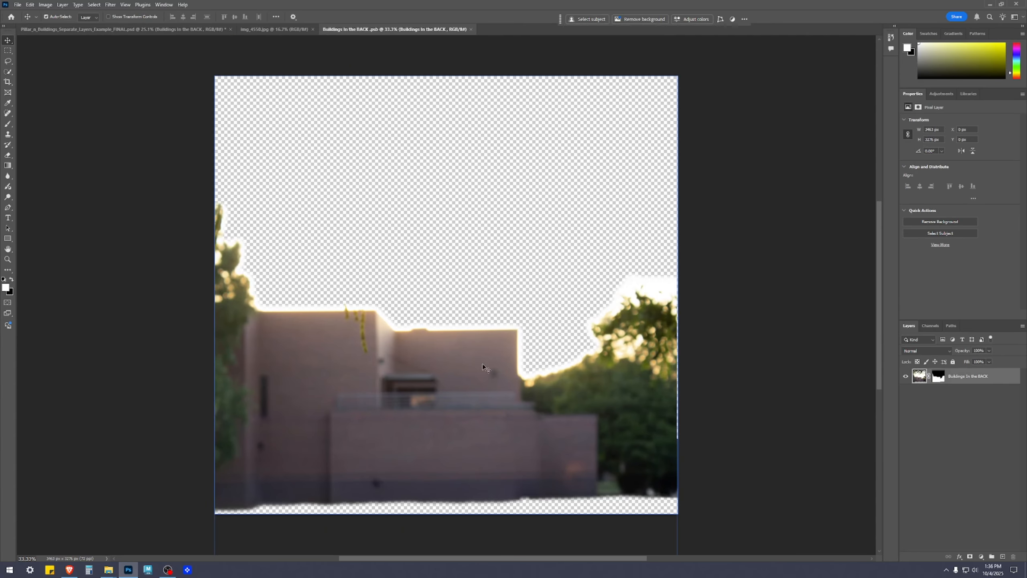
{"action": "left_click", "coordinate": [982, 558]}
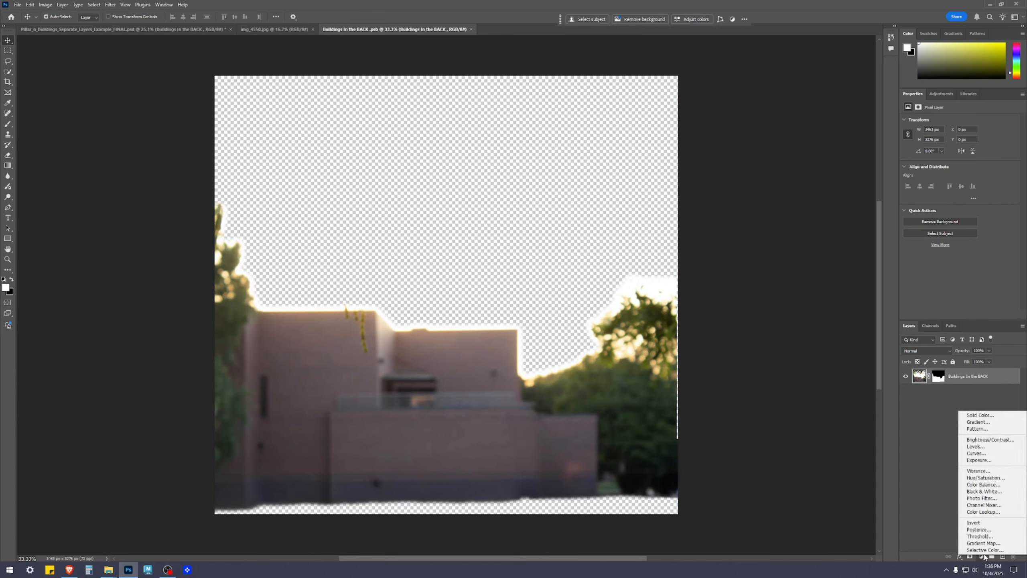
{"action": "left_click", "coordinate": [976, 470]}
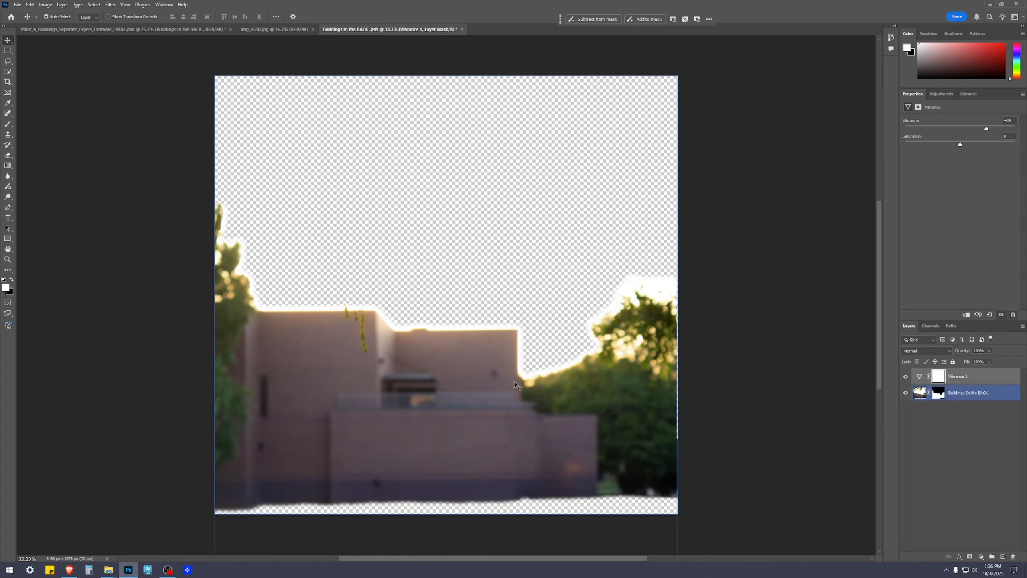
{"action": "left_click", "coordinate": [929, 474]}
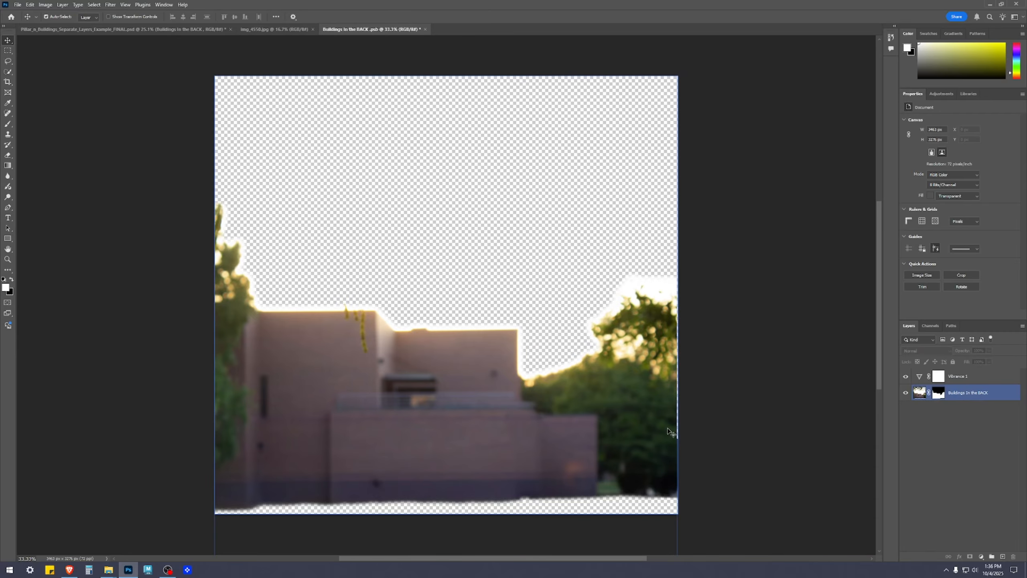
Add an Exposure adjustment layer above the buildings with Exposure +0.17 and Gamma Correction 1.08, and save and close the file.
{"action": "scroll", "coordinate": [442, 431], "scroll_direction": "up", "scroll_amount": 4}
{"action": "left_click_drag", "start_coordinate": [535, 384], "coordinate": [239, 248]}
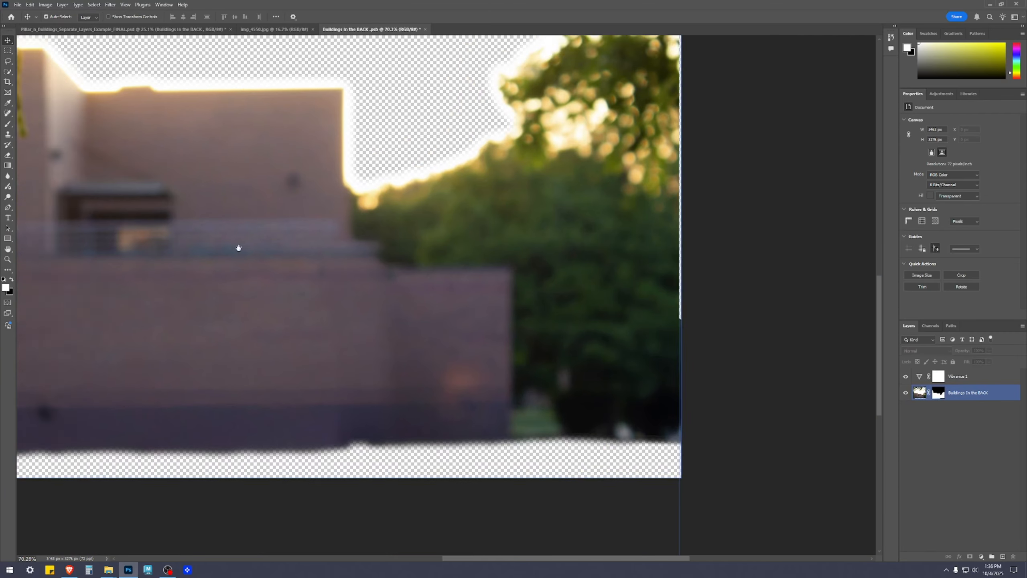
{"action": "scroll", "coordinate": [245, 253], "scroll_direction": "down", "scroll_amount": 3}
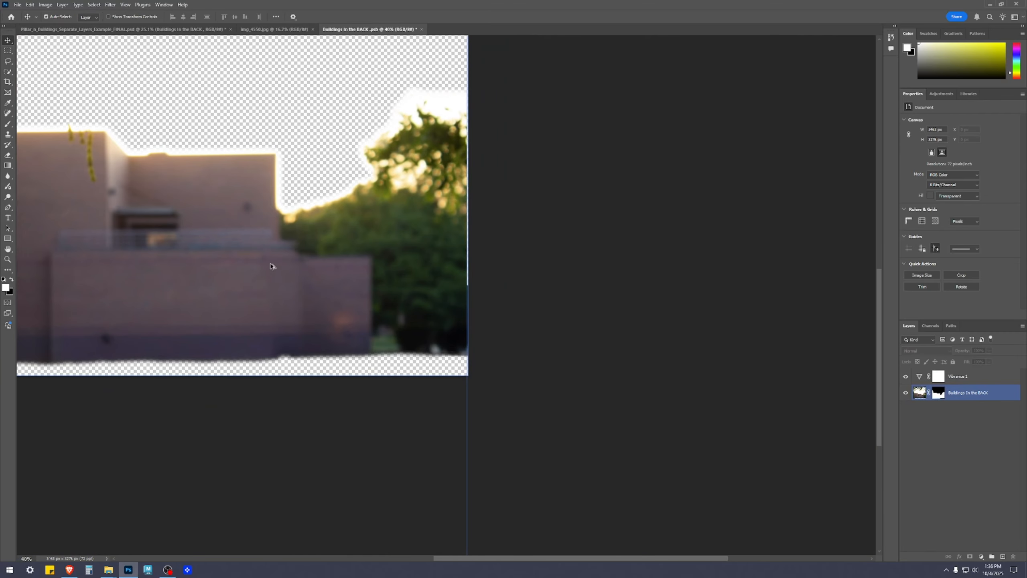
{"action": "left_click_drag", "start_coordinate": [369, 219], "coordinate": [644, 271]}
{"action": "scroll", "coordinate": [682, 224], "scroll_direction": "down", "scroll_amount": 2}
{"action": "left_click", "coordinate": [1025, 470]}
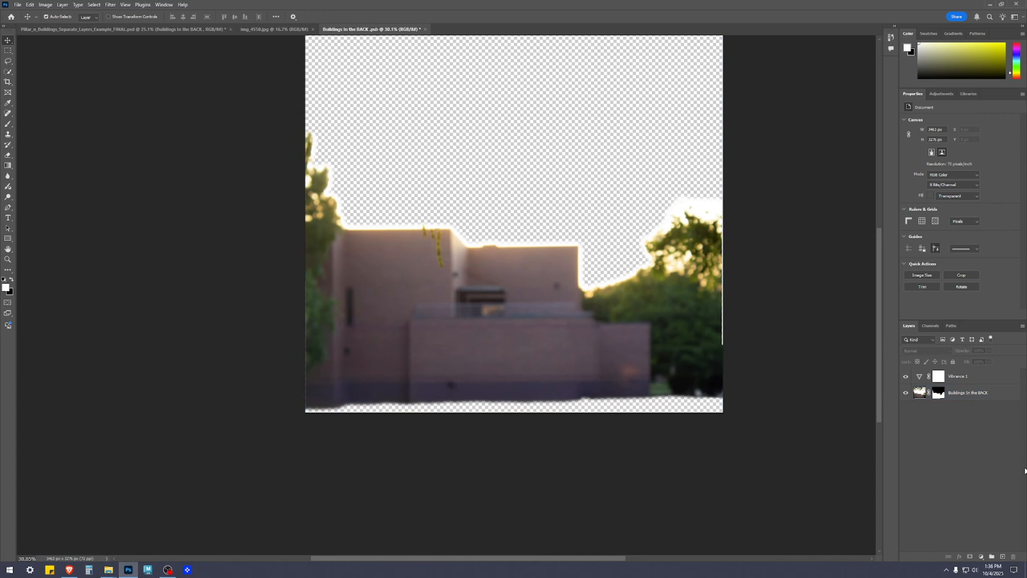
{"action": "left_click", "coordinate": [981, 557]}
{"action": "left_click", "coordinate": [993, 462]}
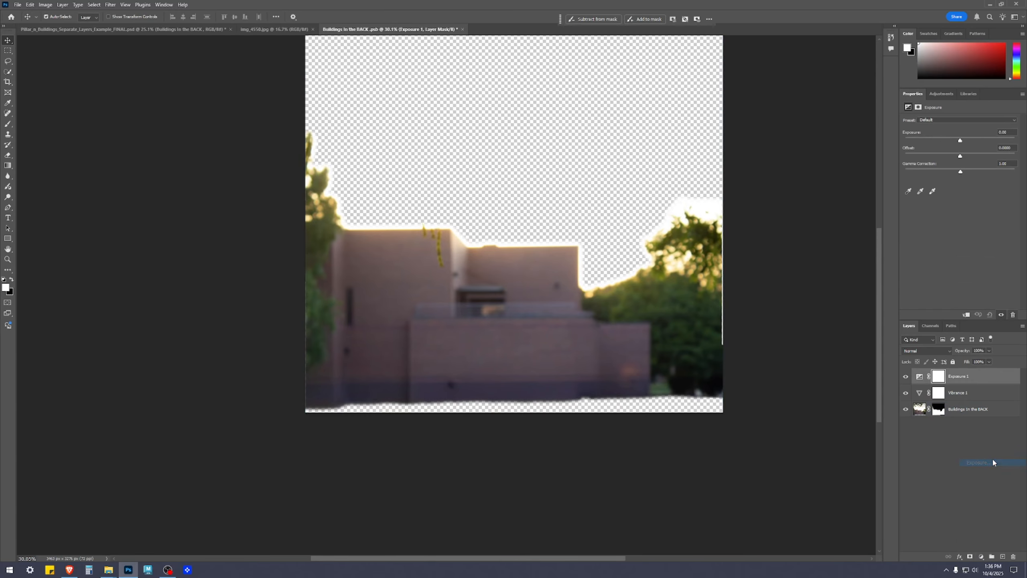
{"action": "left_click_drag", "start_coordinate": [960, 173], "coordinate": [958, 173]}
{"action": "left_click_drag", "start_coordinate": [961, 141], "coordinate": [963, 141]}
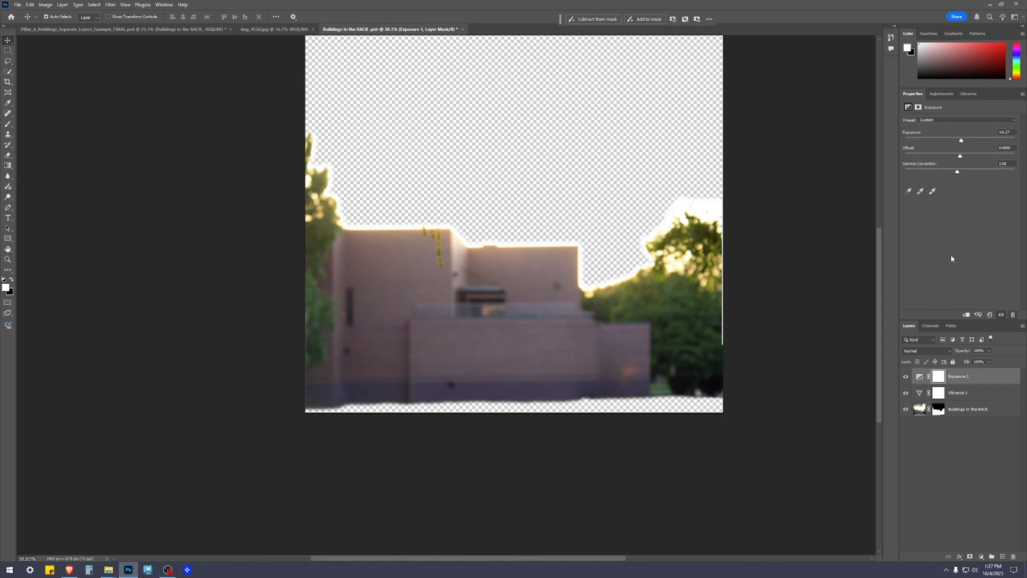
{"action": "left_click", "coordinate": [908, 469]}
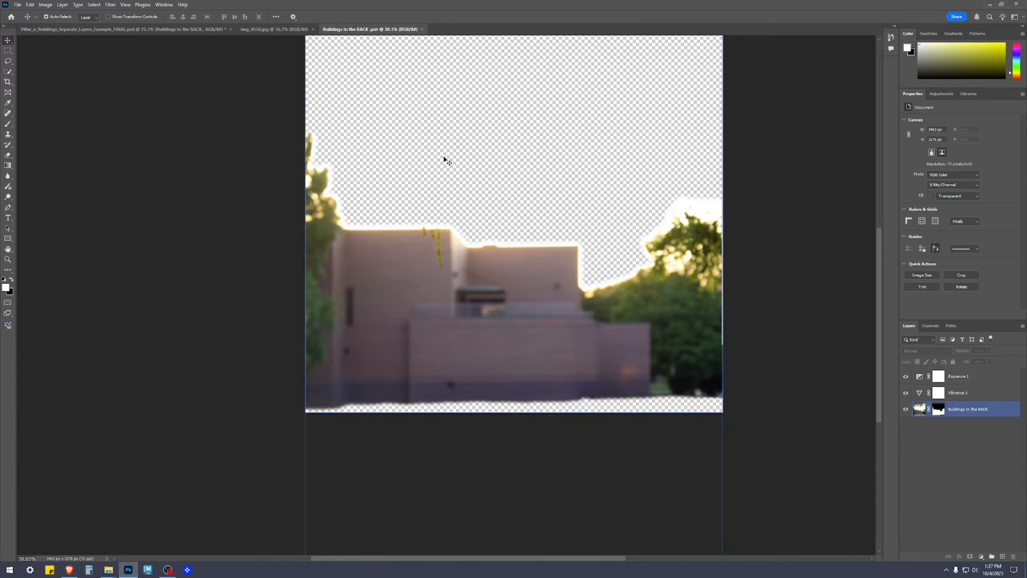
{"action": "left_click", "coordinate": [422, 29]}
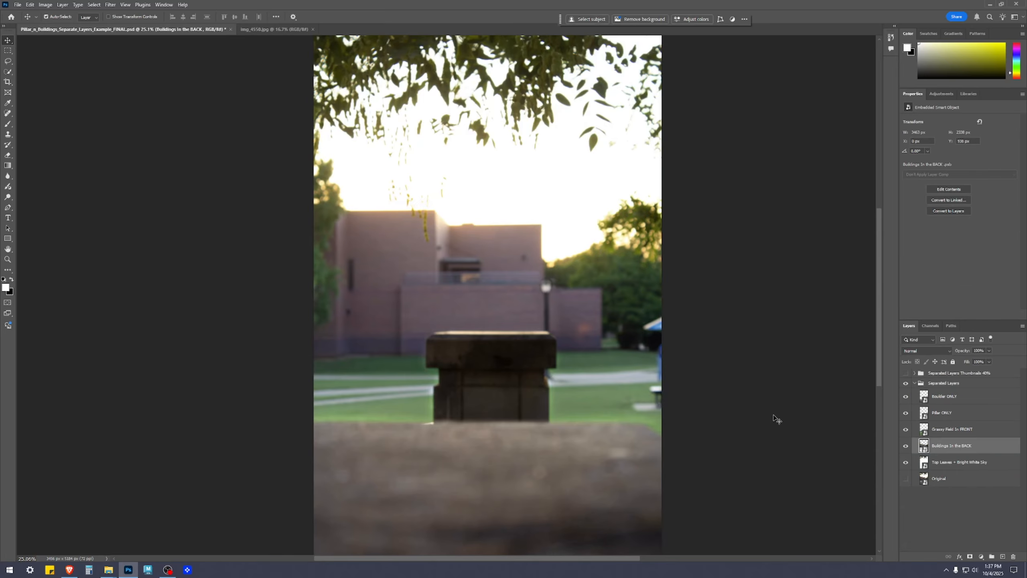
Examine the adjusted buildings in the full composite, and select the Top Leaves + Bright White Sky layer to view its extent.
{"action": "scroll", "coordinate": [534, 231], "scroll_direction": "up", "scroll_amount": 5}
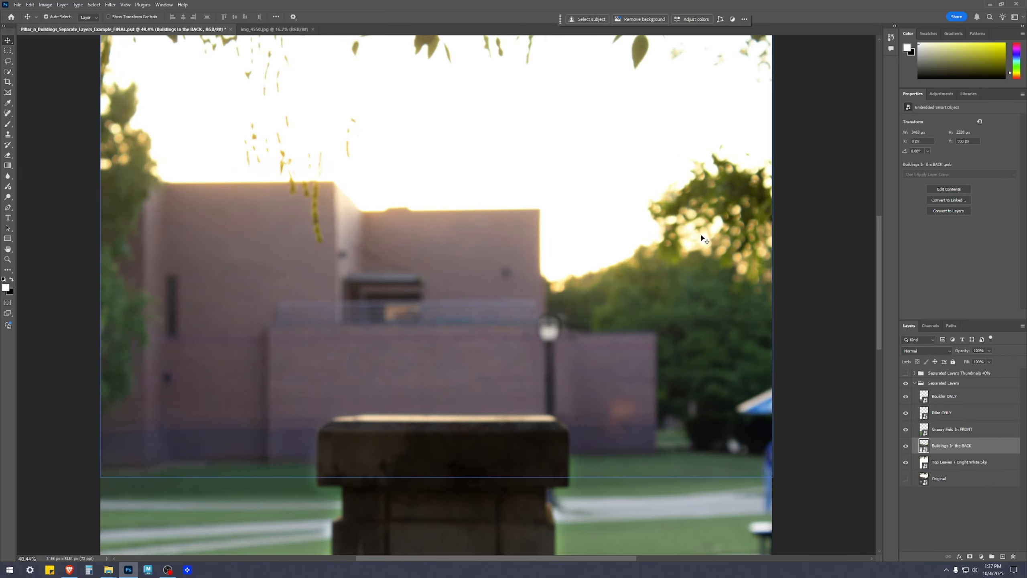
{"action": "scroll", "coordinate": [613, 436], "scroll_direction": "down", "scroll_amount": 5}
{"action": "left_click_drag", "start_coordinate": [730, 376], "coordinate": [720, 278]}
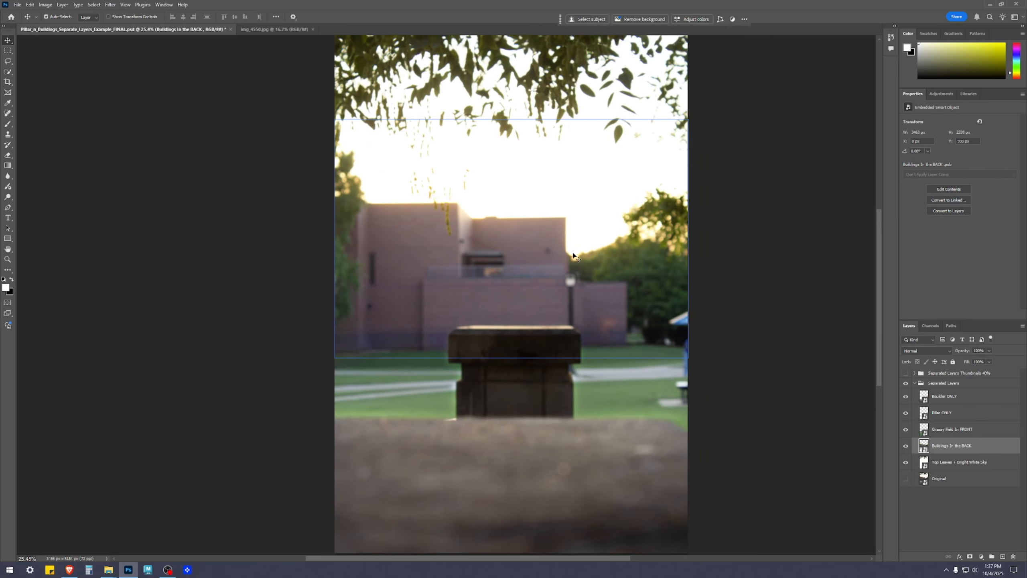
{"action": "left_click_drag", "start_coordinate": [738, 406], "coordinate": [732, 383]}
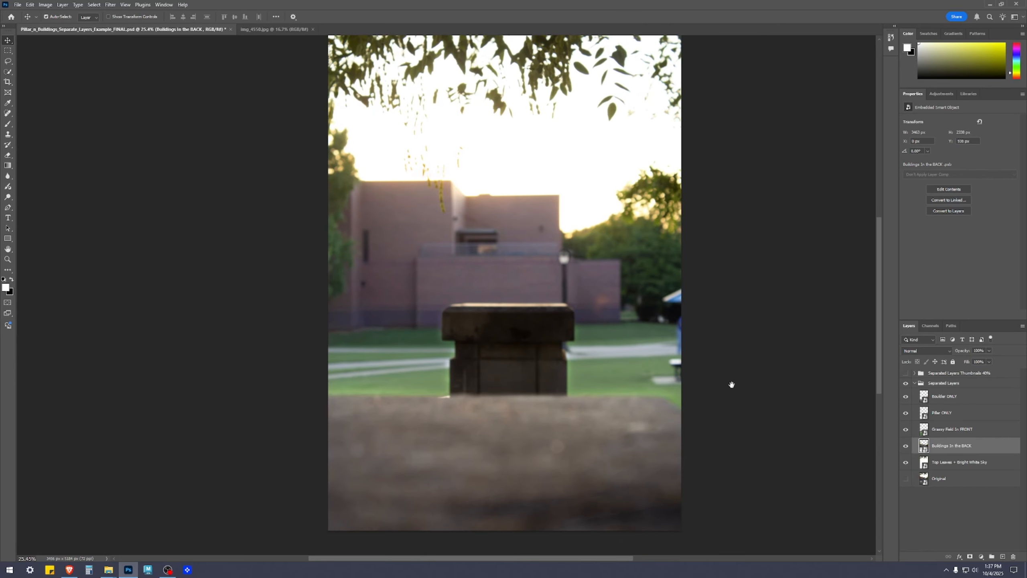
{"action": "left_click", "coordinate": [926, 533]}
{"action": "scroll", "coordinate": [786, 500], "scroll_direction": "down", "scroll_amount": 1}
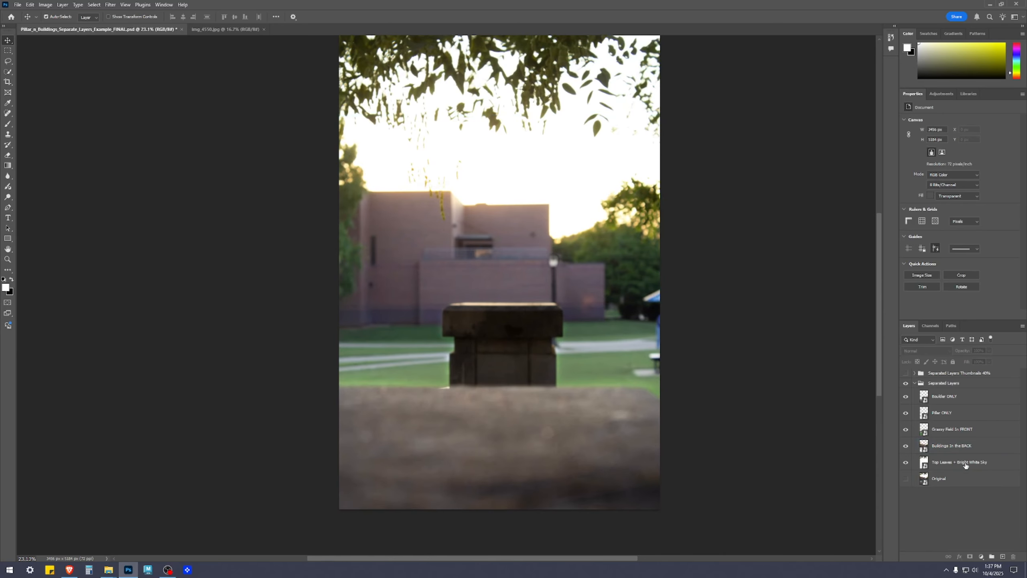
{"action": "left_click", "coordinate": [967, 463]}
{"action": "left_click_drag", "start_coordinate": [777, 165], "coordinate": [797, 171]}
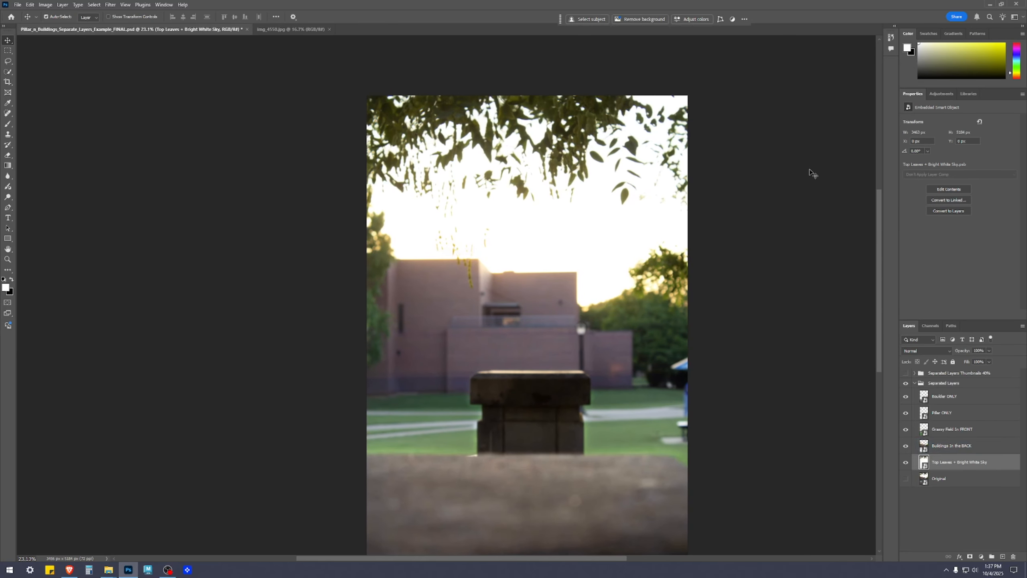
{"action": "left_click_drag", "start_coordinate": [786, 415], "coordinate": [793, 325]}
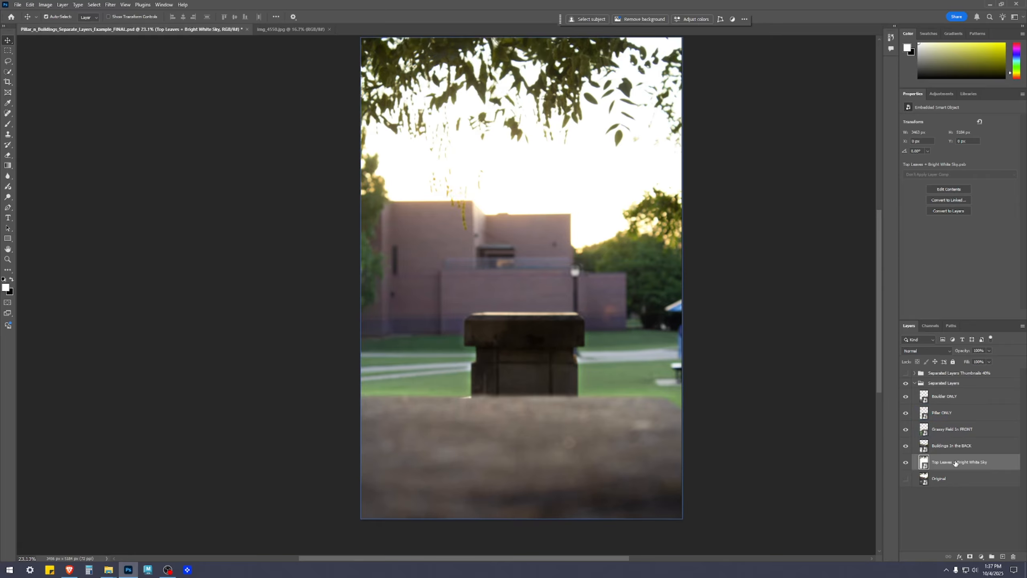
Open the contents of the Grassy Field In FRONT smart object and add a Vibrance adjustment layer with Vibrance at +50.
{"action": "left_click", "coordinate": [941, 446]}
{"action": "left_click", "coordinate": [930, 431]}
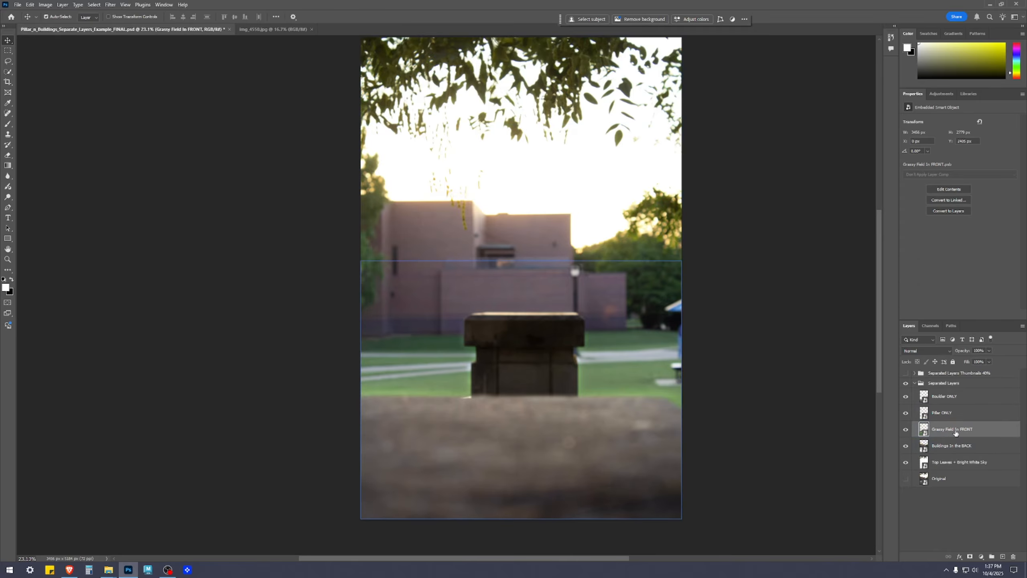
{"action": "double_click", "coordinate": [924, 433]}
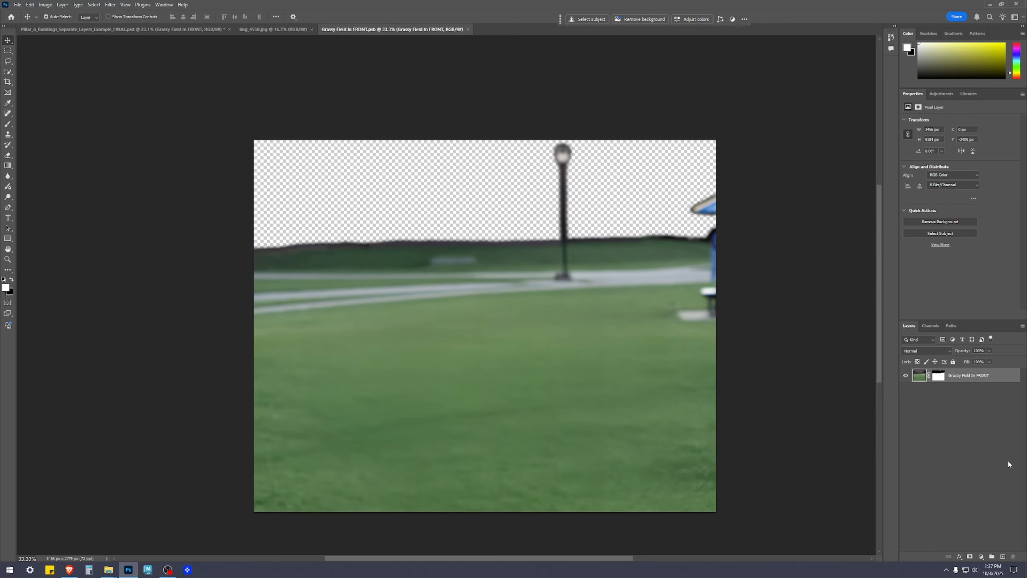
{"action": "left_click", "coordinate": [978, 459]}
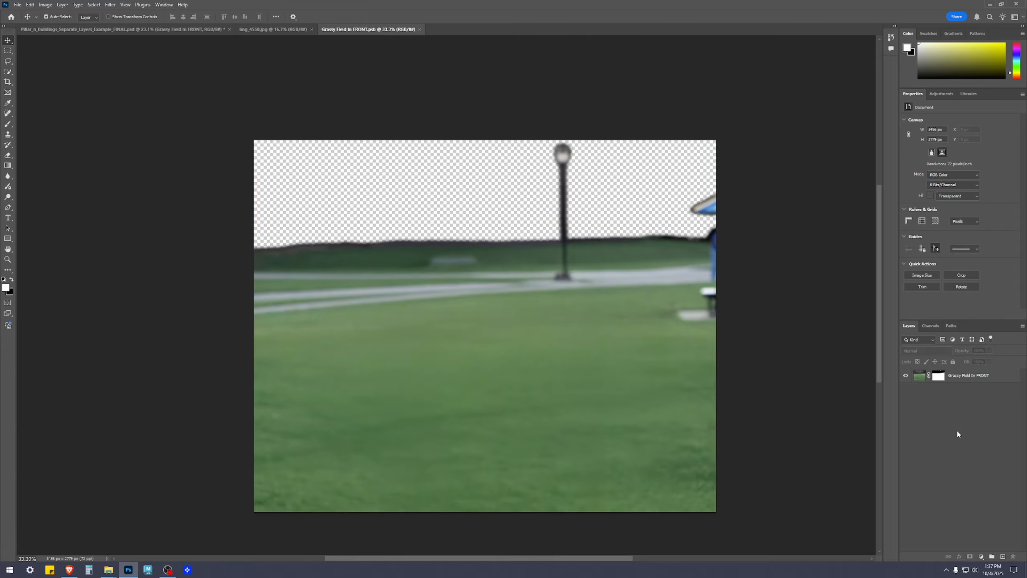
{"action": "left_click", "coordinate": [982, 558]}
{"action": "left_click", "coordinate": [979, 470]}
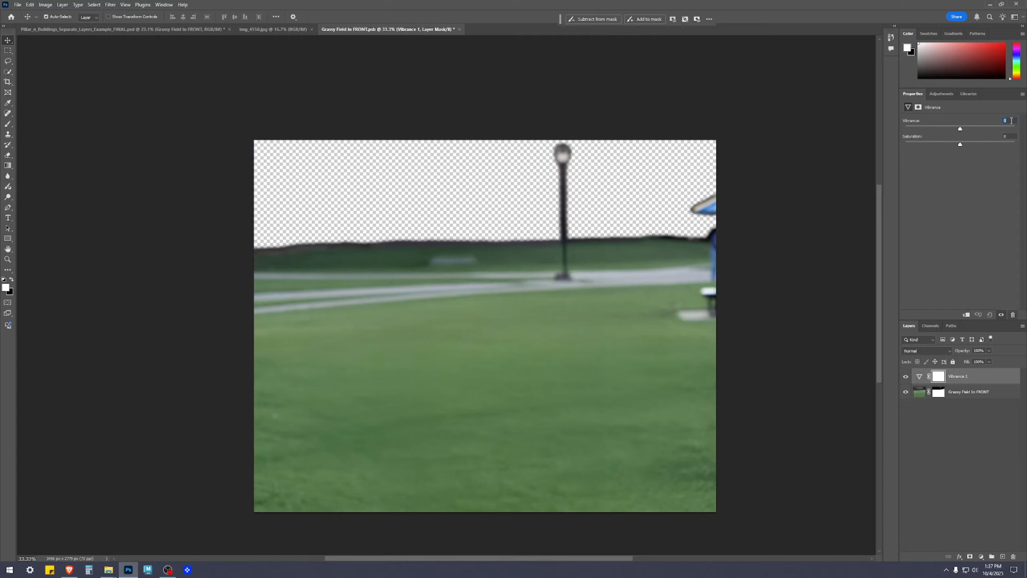
{"action": "type", "text": "50"}
{"action": "left_click", "coordinate": [436, 438]}
Add an Exposure adjustment layer above the grass with Exposure +0.22 and Gamma Correction 1.08, and save and close the file.
{"action": "left_click", "coordinate": [982, 558]}
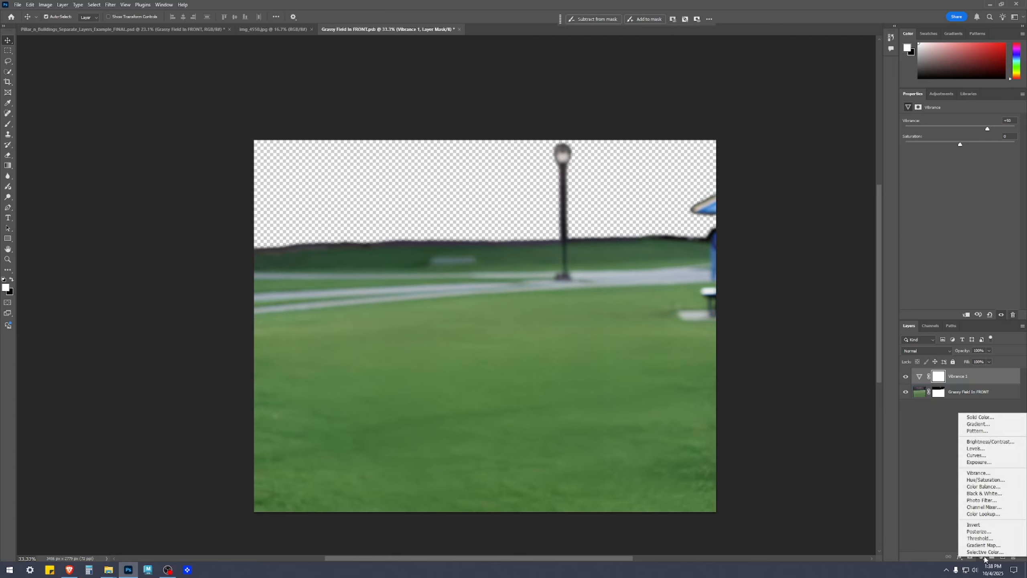
{"action": "left_click", "coordinate": [979, 461]}
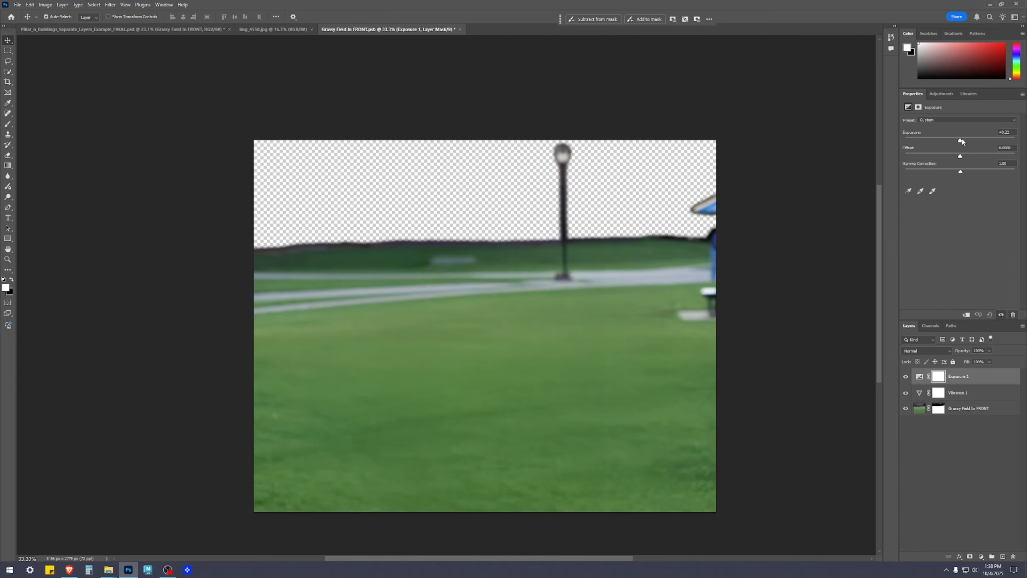
{"action": "left_click_drag", "start_coordinate": [962, 142], "coordinate": [962, 141]}
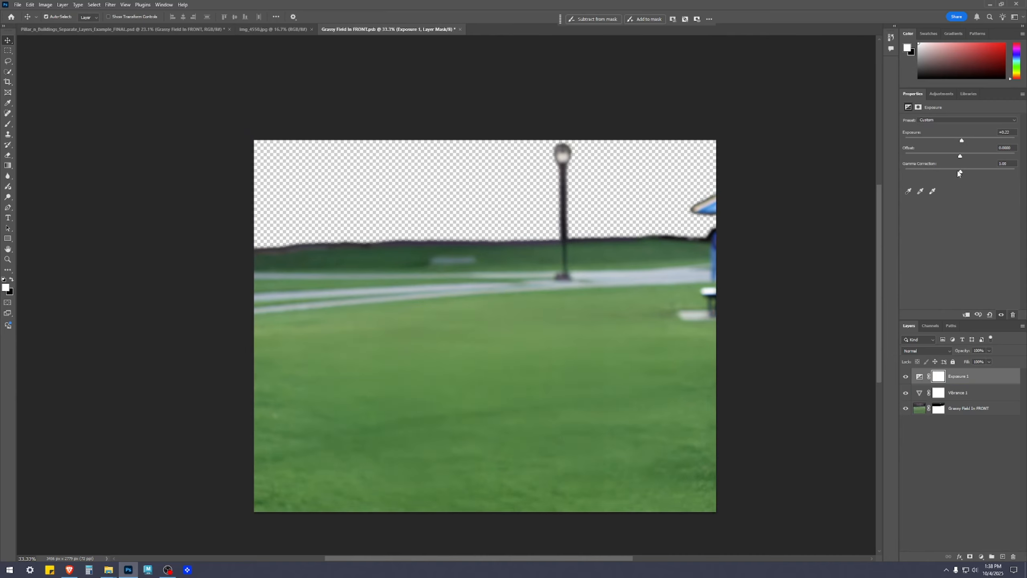
{"action": "left_click_drag", "start_coordinate": [960, 171], "coordinate": [957, 173]}
{"action": "key", "text": "ctrl+s"}
{"action": "left_click", "coordinate": [457, 30]}
Check the adjusted grassy field against the other layers in the full composite and deselect all layers.
{"action": "scroll", "coordinate": [698, 379], "scroll_direction": "up", "scroll_amount": 3}
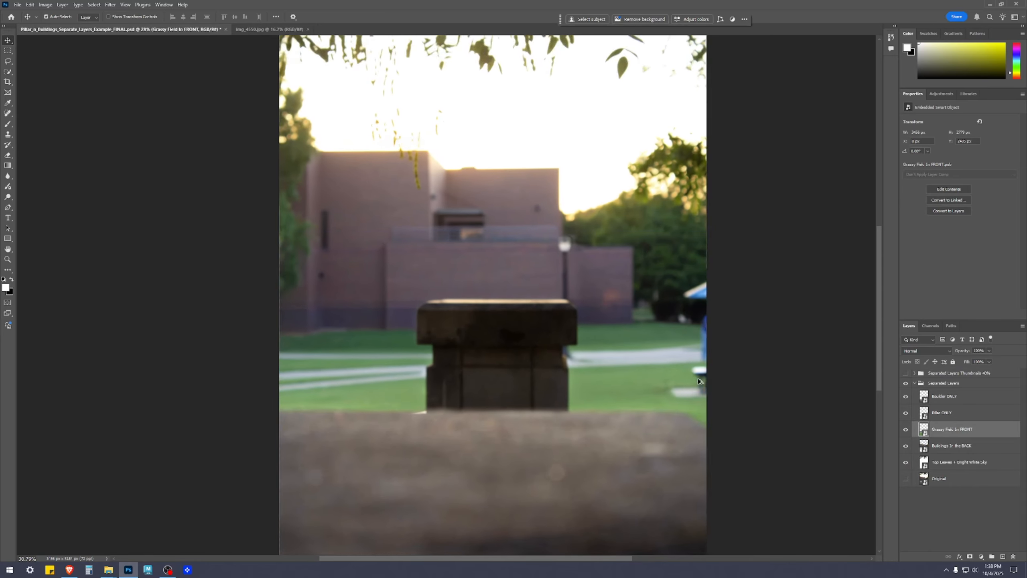
{"action": "scroll", "coordinate": [663, 395], "scroll_direction": "down", "scroll_amount": 3}
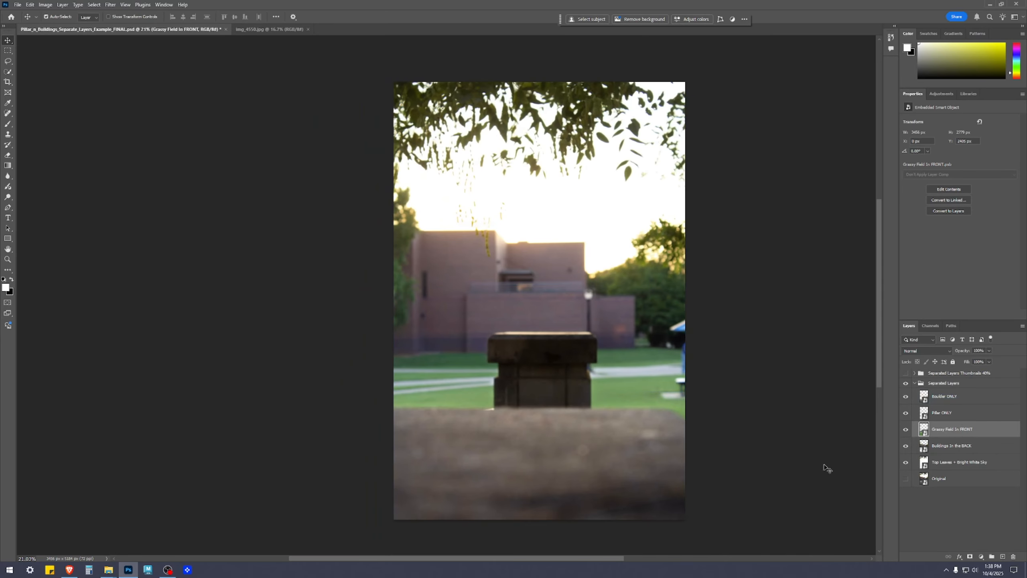
{"action": "left_click", "coordinate": [970, 532]}
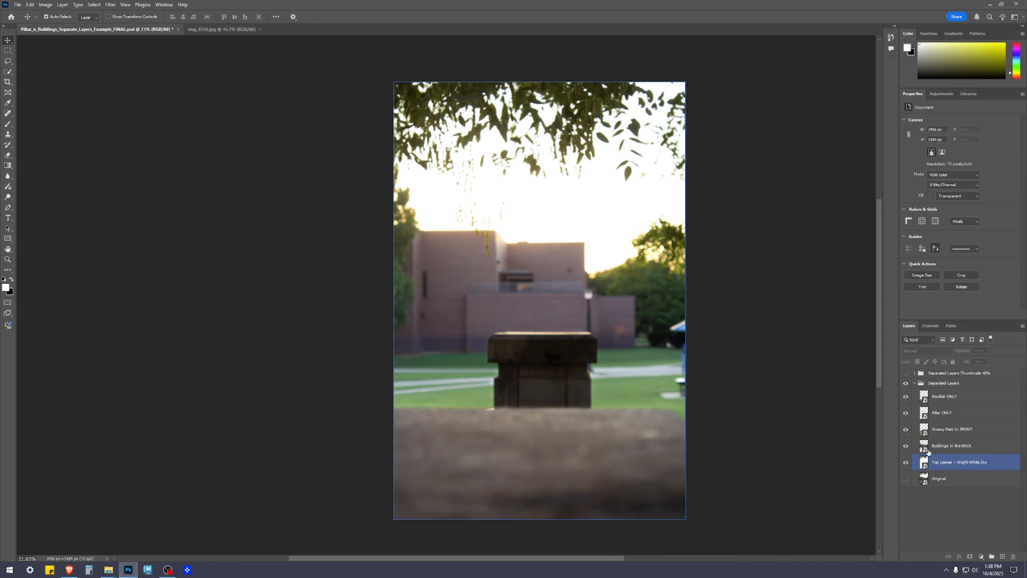
Open the Grassy Field In FRONT smart object and add a Levels adjustment layer with input levels 12, 0.90 and 247.
{"action": "double_click", "coordinate": [923, 429]}
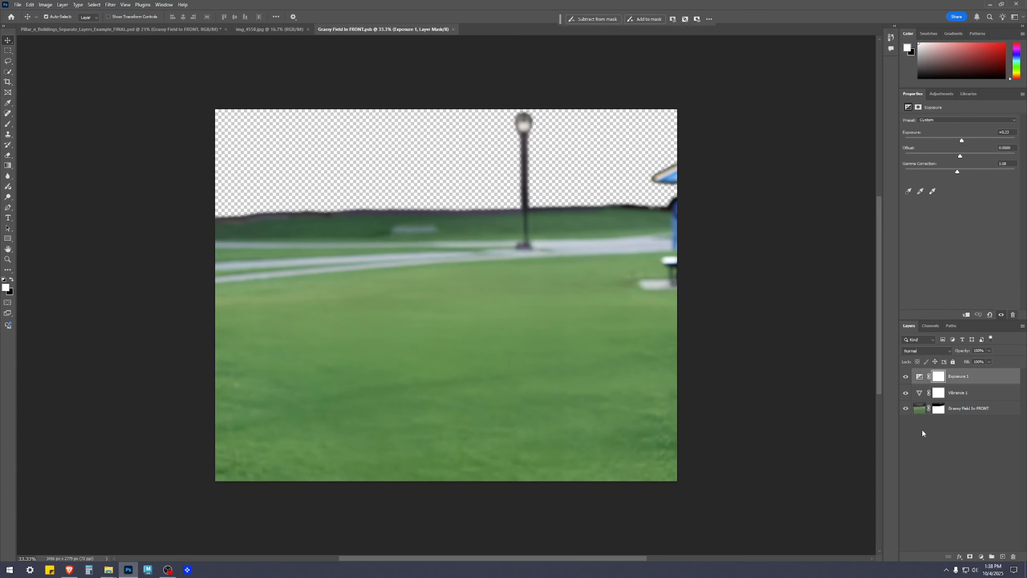
{"action": "left_click", "coordinate": [943, 465]}
{"action": "left_click", "coordinate": [983, 557]}
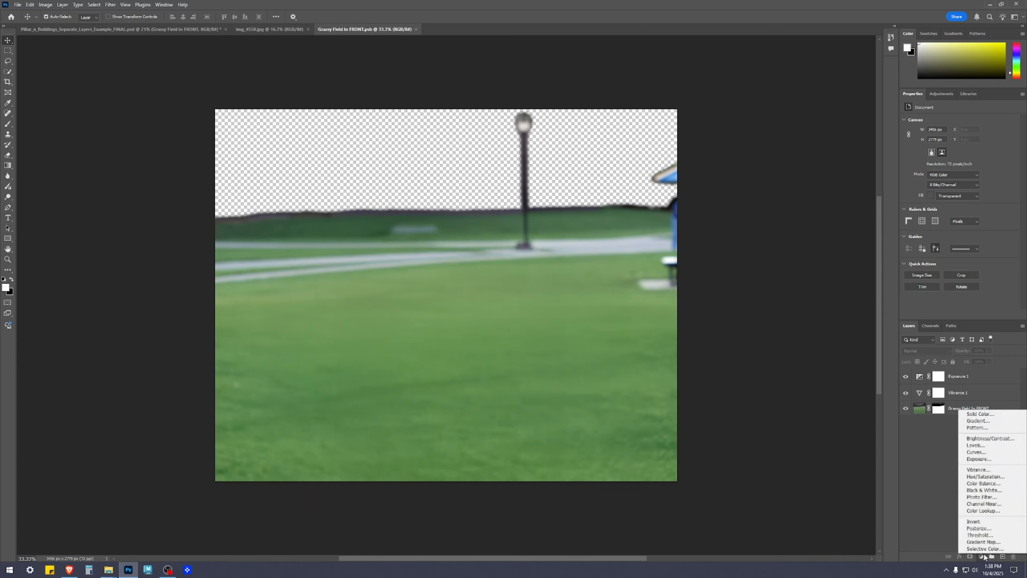
{"action": "left_click", "coordinate": [978, 445]}
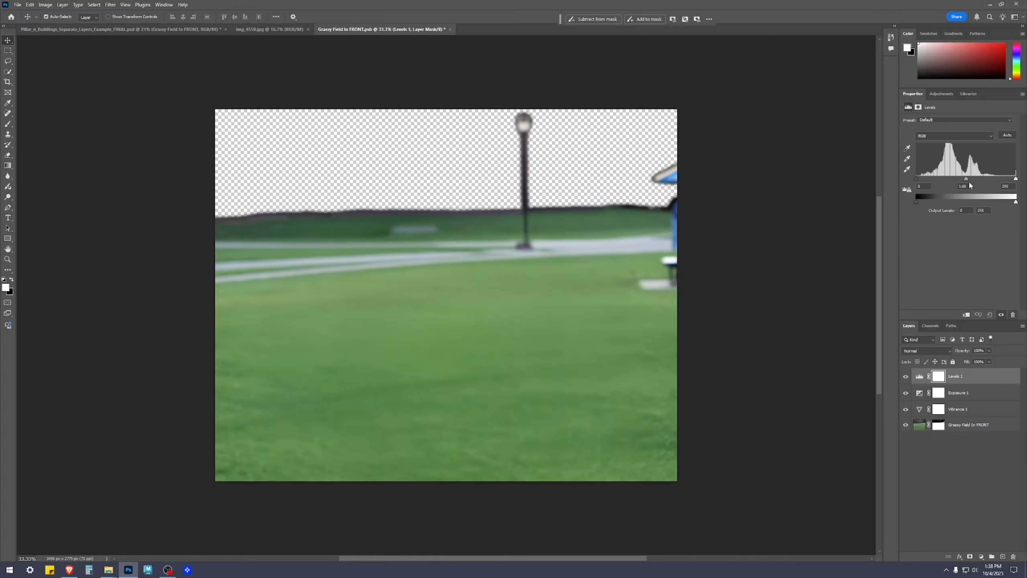
{"action": "left_click_drag", "start_coordinate": [967, 179], "coordinate": [922, 181]}
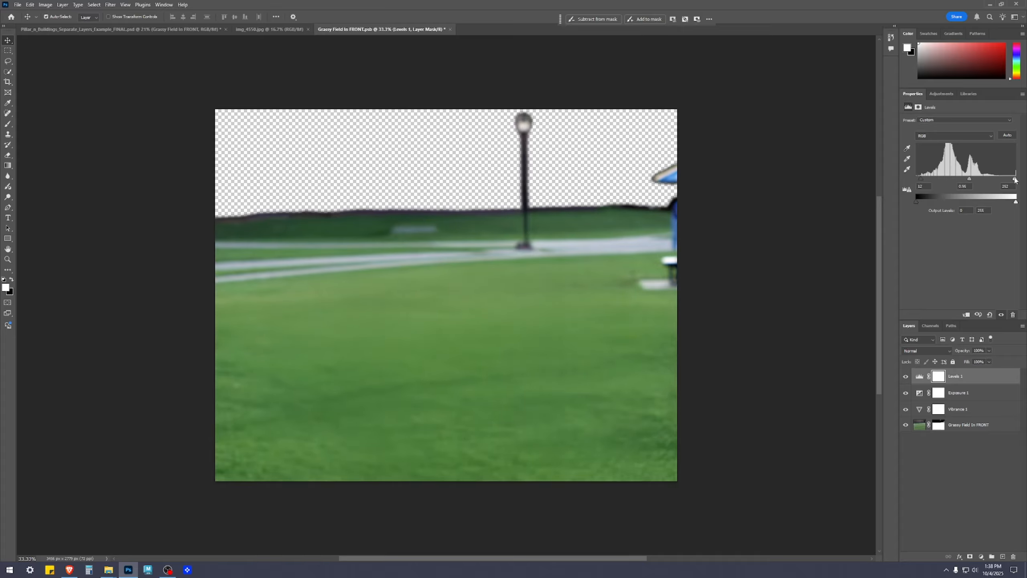
{"action": "left_click_drag", "start_coordinate": [972, 180], "coordinate": [973, 180]}
Compare the grass with and without the Levels adjustment, and save and close the smart object file.
{"action": "left_click", "coordinate": [906, 376]}
{"action": "left_click", "coordinate": [906, 376]}
{"action": "left_click", "coordinate": [929, 513]}
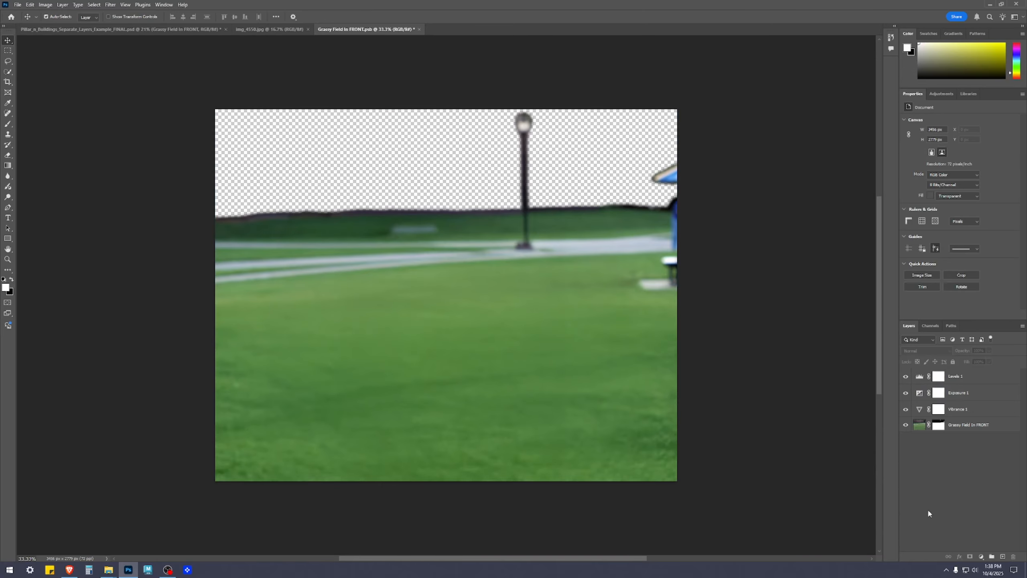
{"action": "key", "text": "ctrl+s"}
{"action": "left_click", "coordinate": [416, 29]}
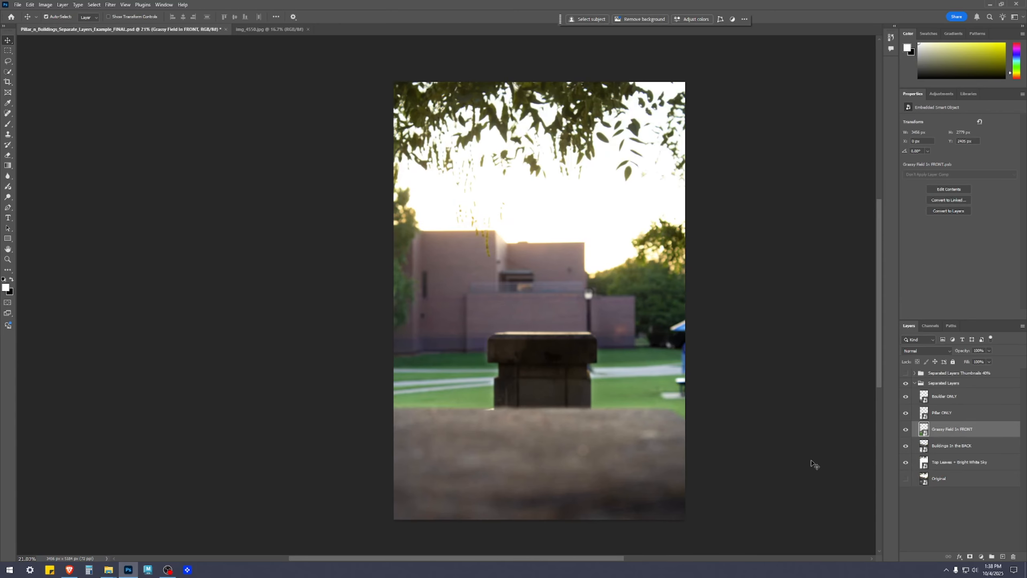
Examine the grass beside the pillar up close and in the full composite.
{"action": "scroll", "coordinate": [647, 391], "scroll_direction": "up", "scroll_amount": 2}
{"action": "scroll", "coordinate": [406, 298], "scroll_direction": "up", "scroll_amount": 4}
{"action": "scroll", "coordinate": [406, 271], "scroll_direction": "left", "scroll_amount": 5}
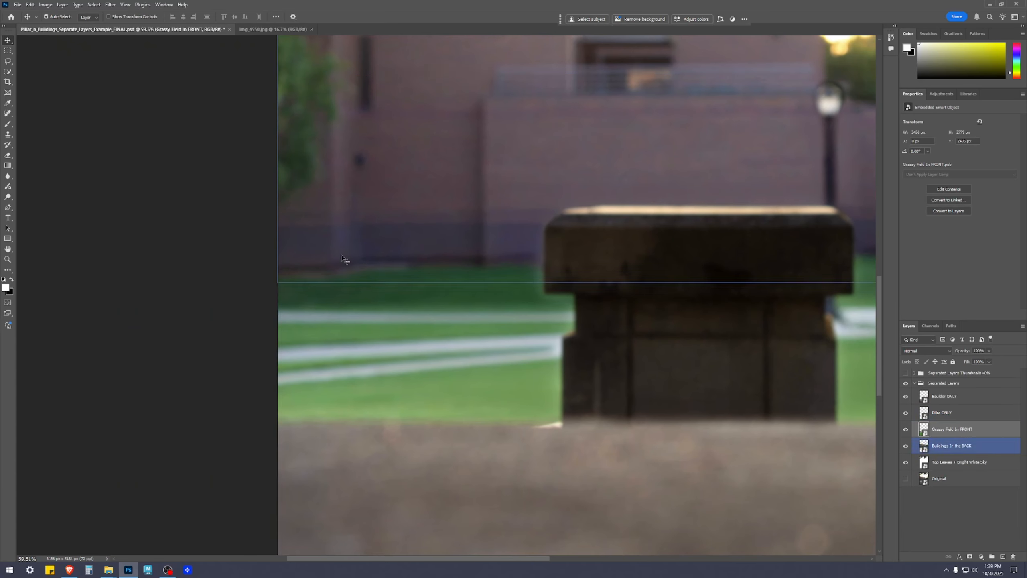
{"action": "scroll", "coordinate": [525, 283], "scroll_direction": "down", "scroll_amount": 4}
{"action": "scroll", "coordinate": [873, 494], "scroll_direction": "right", "scroll_amount": 3}
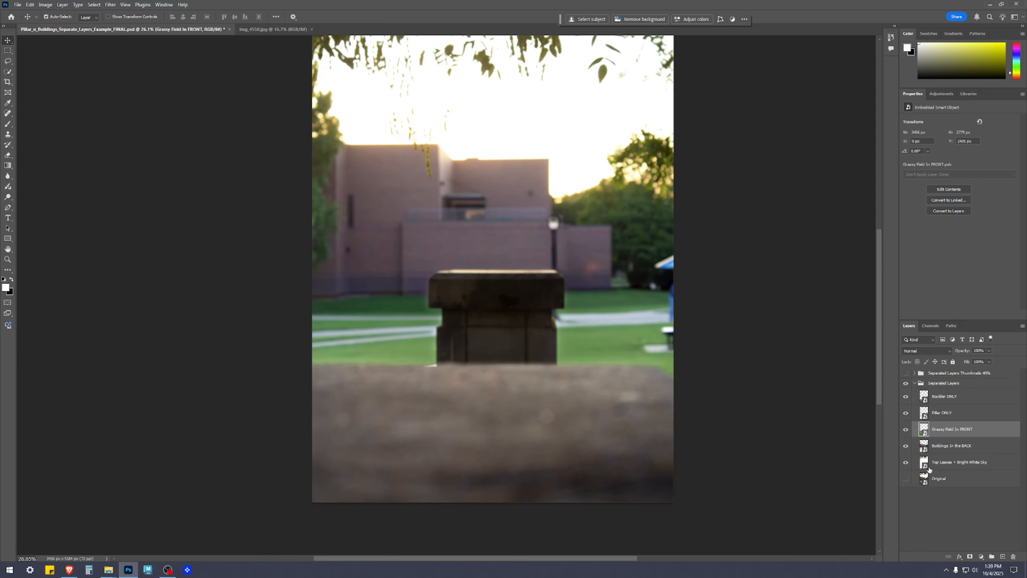
Reopen the Grassy Field In FRONT smart object and delete its Levels adjustment layer.
{"action": "double_click", "coordinate": [925, 430]}
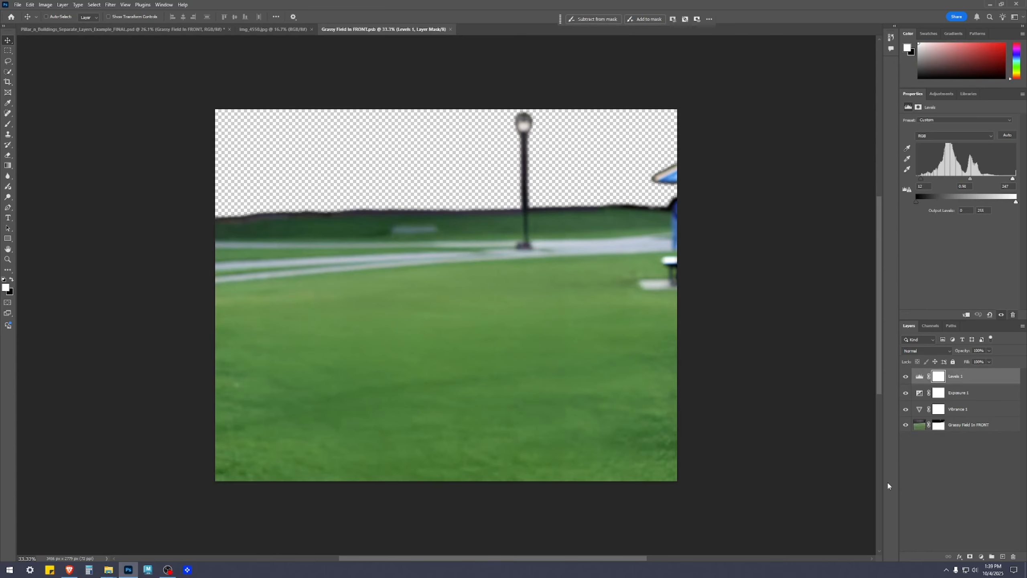
{"action": "left_click", "coordinate": [978, 495]}
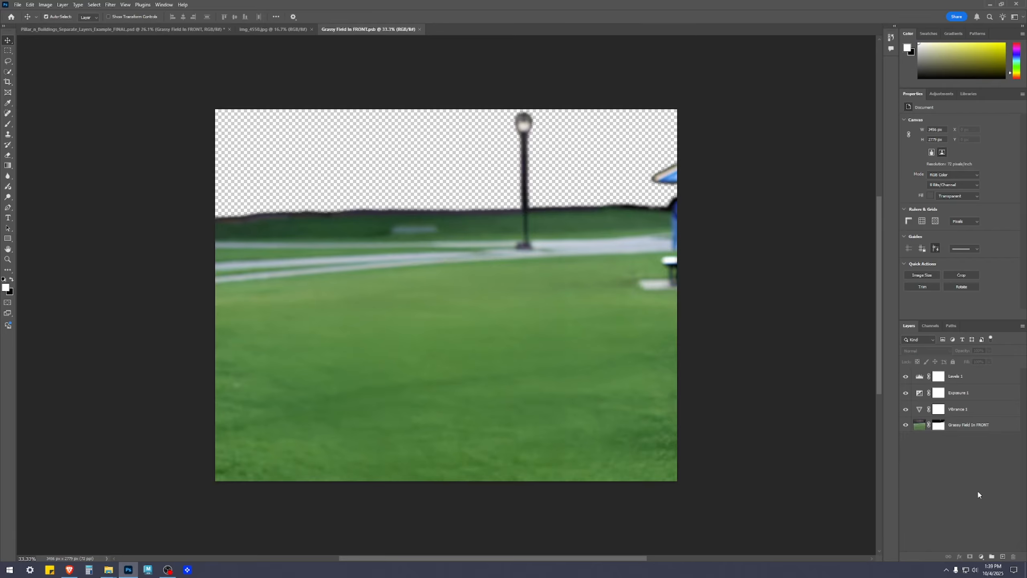
{"action": "left_click", "coordinate": [967, 381]}
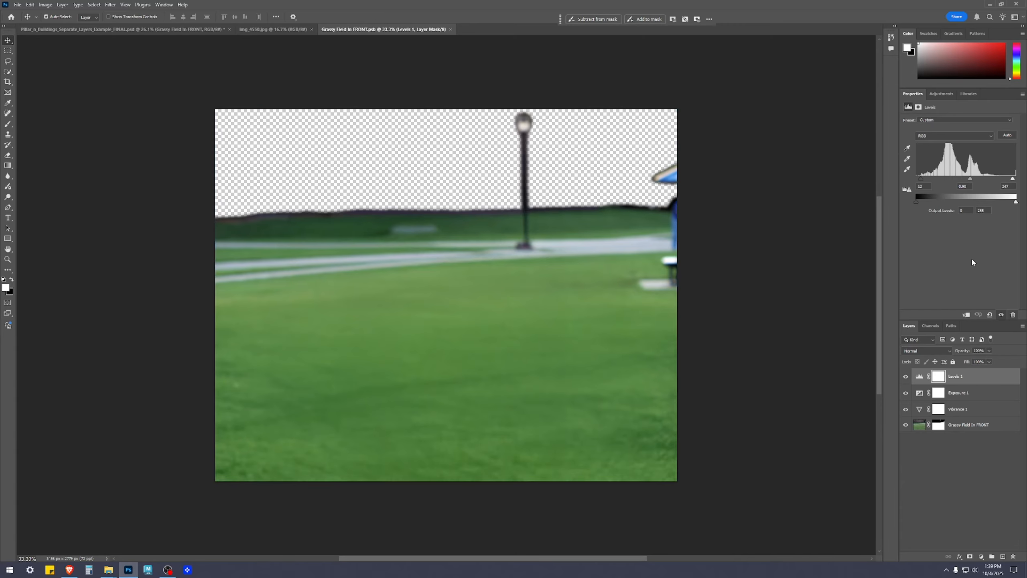
{"action": "left_click", "coordinate": [1014, 557]}
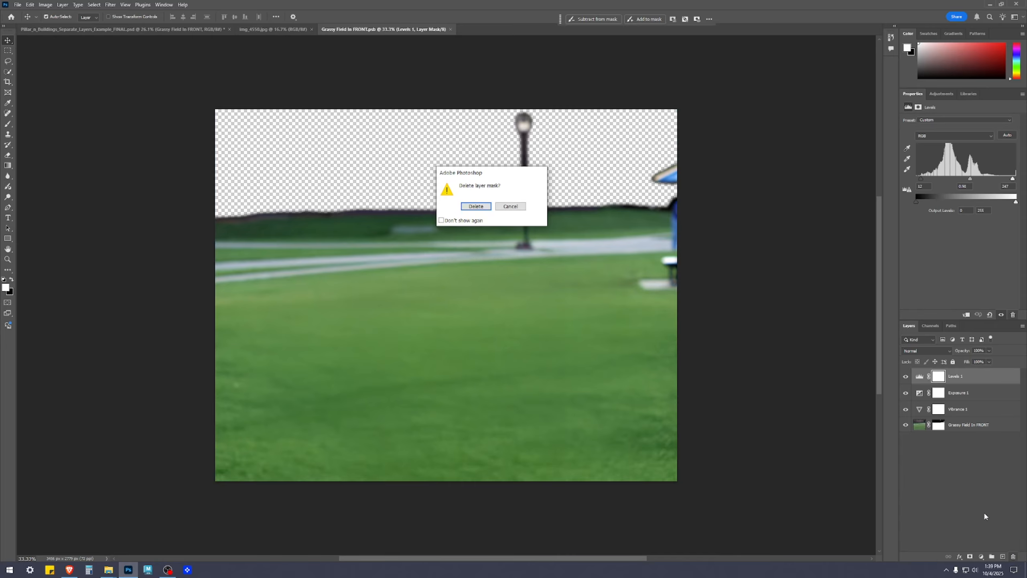
{"action": "left_click", "coordinate": [487, 207]}
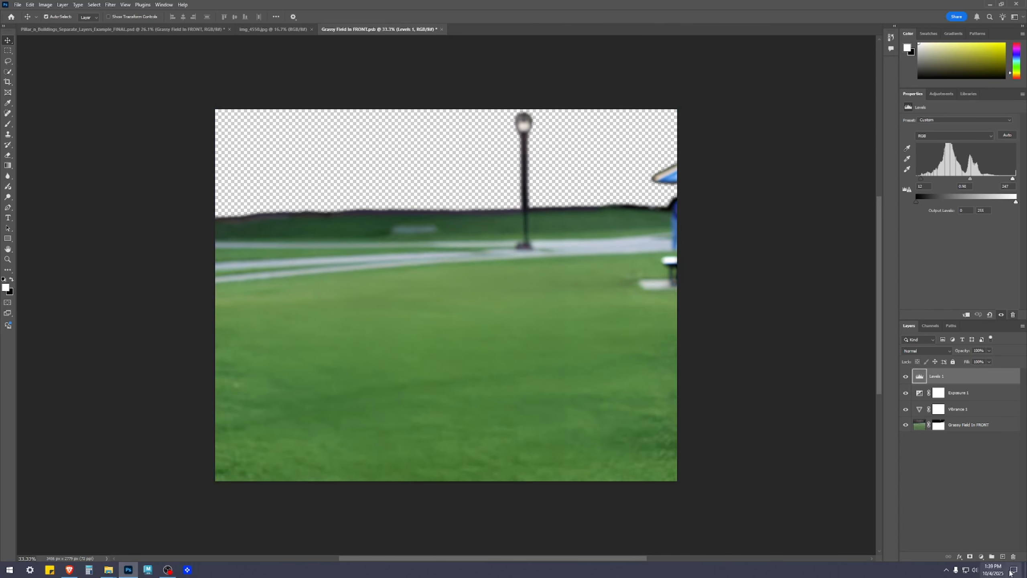
{"action": "left_click", "coordinate": [1013, 557]}
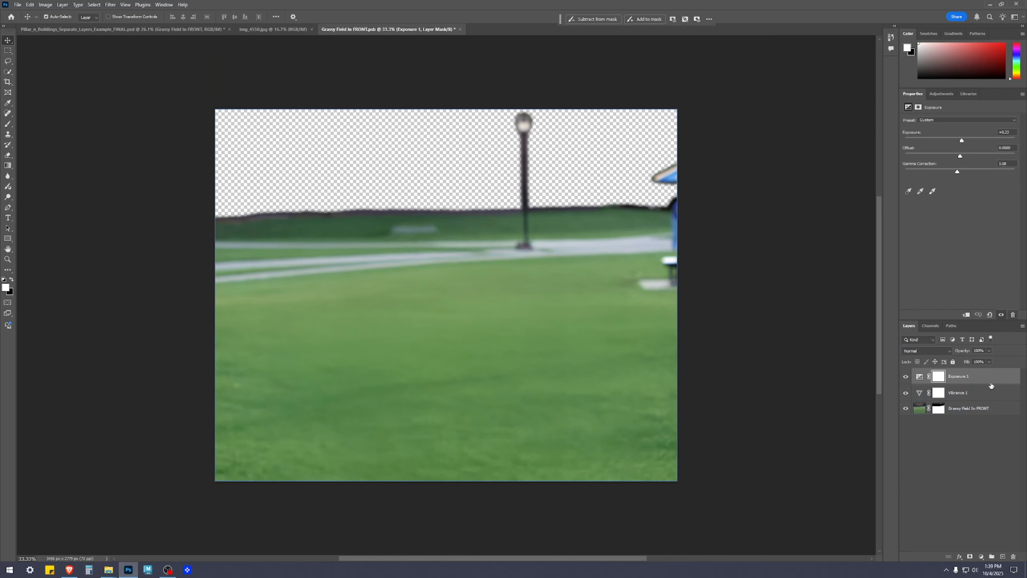
Lower the grass's Exposure adjustment to nearly 0, set its Gamma Correction to 1.02, and save and close the file.
{"action": "left_click", "coordinate": [989, 379]}
{"action": "left_click_drag", "start_coordinate": [962, 141], "coordinate": [961, 141]}
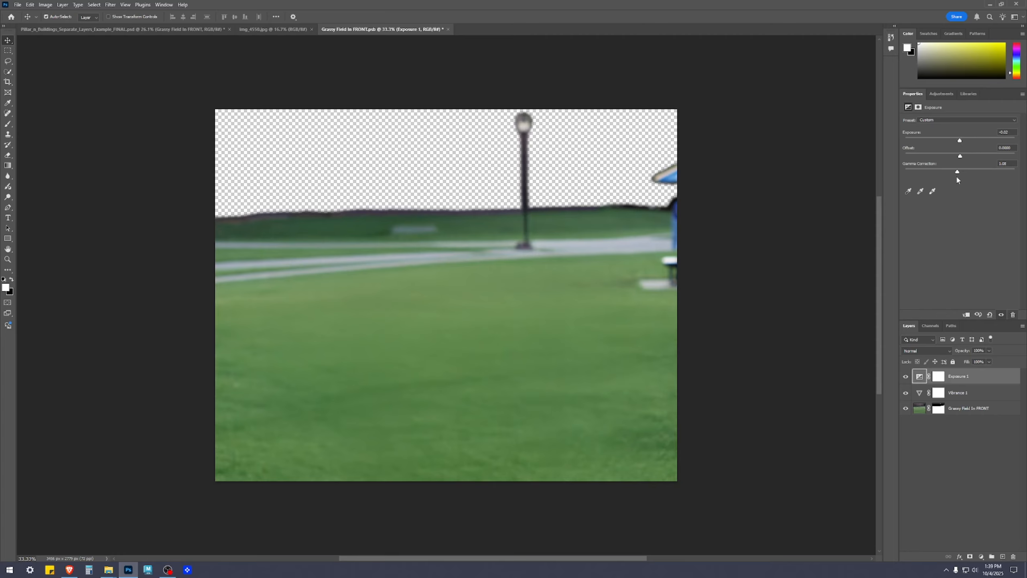
{"action": "left_click_drag", "start_coordinate": [958, 173], "coordinate": [962, 174]}
{"action": "left_click_drag", "start_coordinate": [456, 296], "coordinate": [326, 33]}
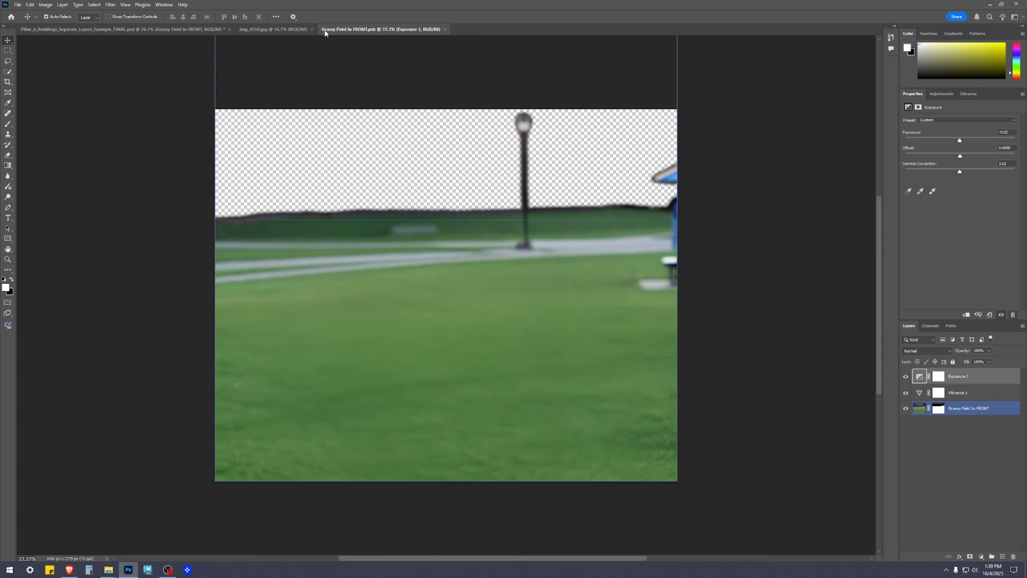
{"action": "left_click", "coordinate": [445, 29]}
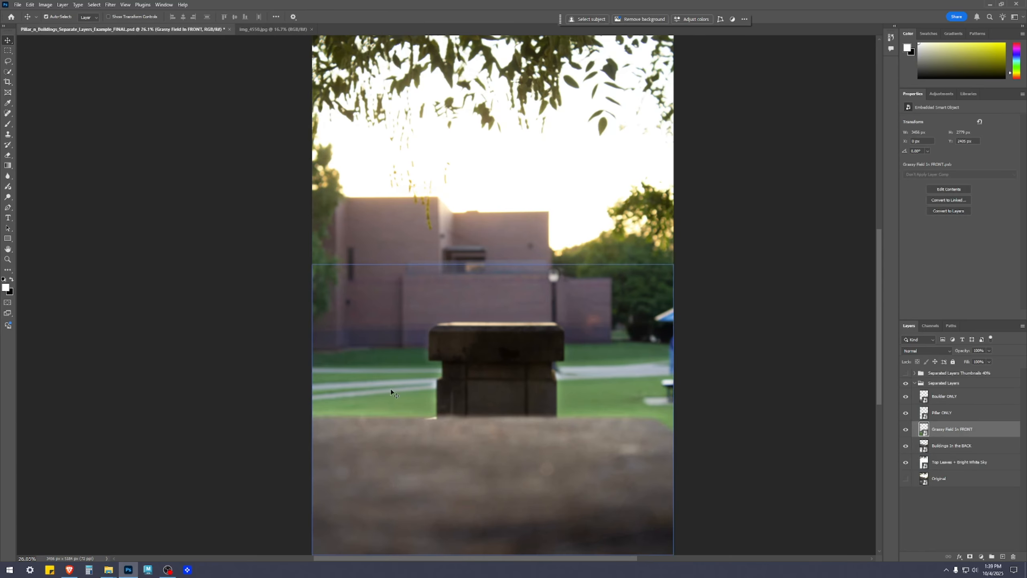
Examine the toned-down grass and the pillar's edges up close and in the full composite.
{"action": "scroll", "coordinate": [406, 357], "scroll_direction": "up", "scroll_amount": 7}
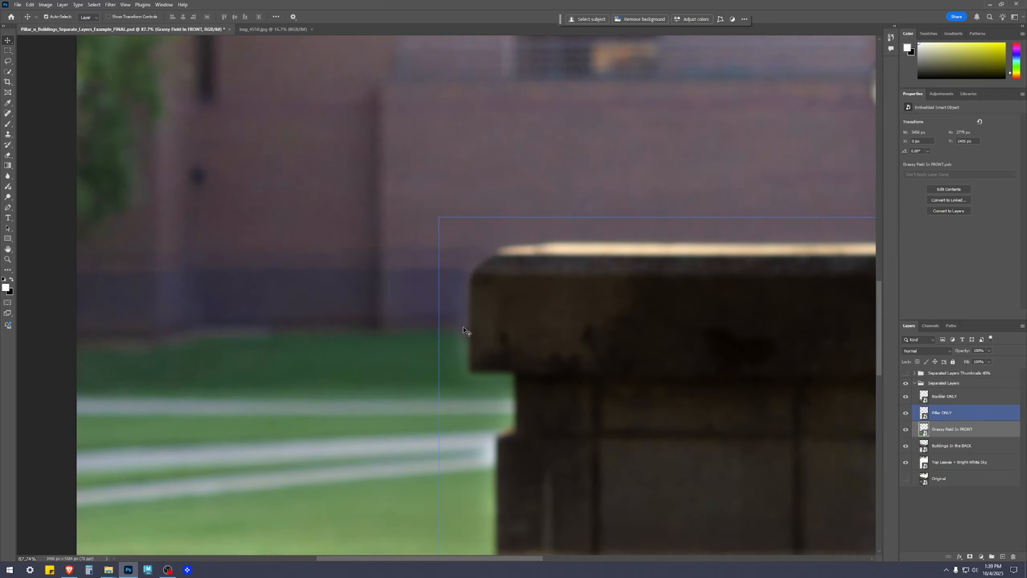
{"action": "scroll", "coordinate": [550, 480], "scroll_direction": "down", "scroll_amount": 5}
{"action": "left_click_drag", "start_coordinate": [753, 429], "coordinate": [558, 269]}
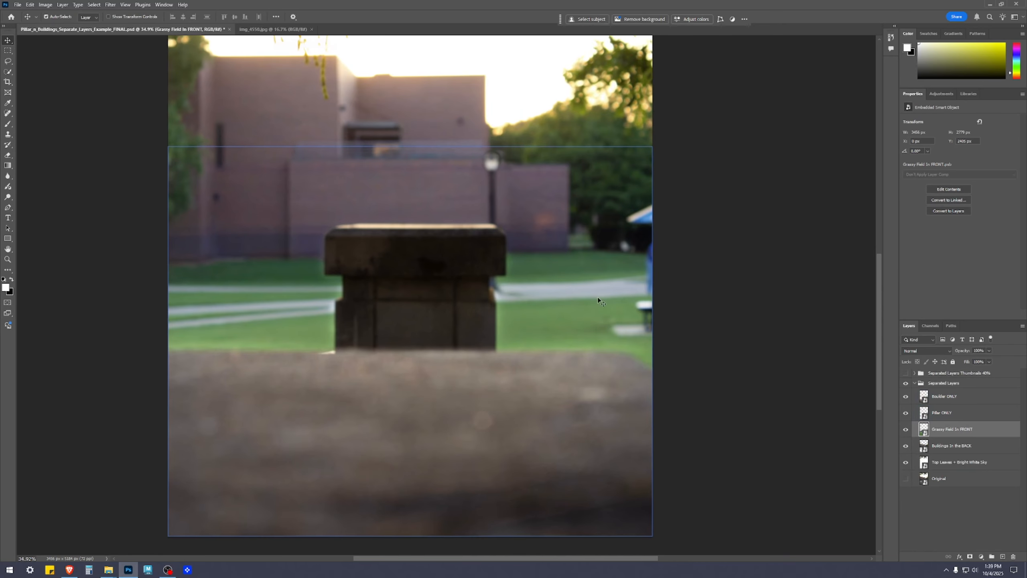
{"action": "scroll", "coordinate": [547, 301], "scroll_direction": "down", "scroll_amount": 1}
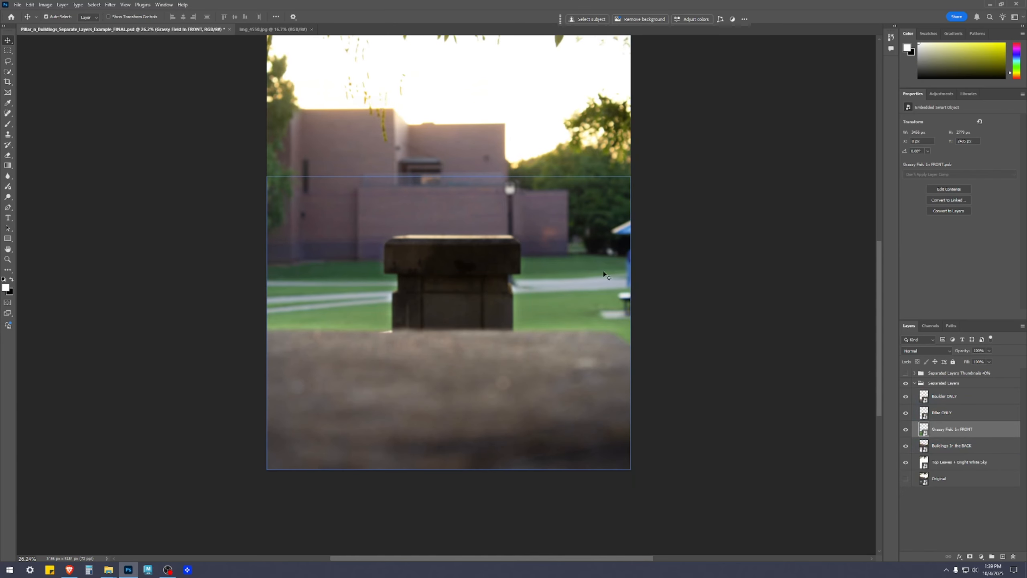
{"action": "scroll", "coordinate": [158, 213], "scroll_direction": "up", "scroll_amount": 5}
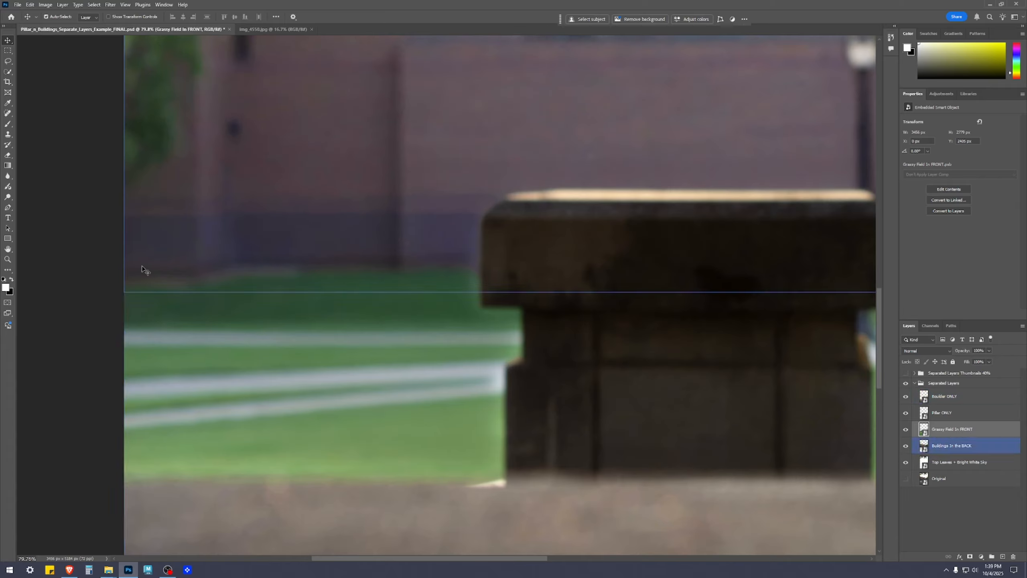
{"action": "scroll", "coordinate": [546, 292], "scroll_direction": "down", "scroll_amount": 6}
{"action": "scroll", "coordinate": [593, 317], "scroll_direction": "up", "scroll_amount": 4}
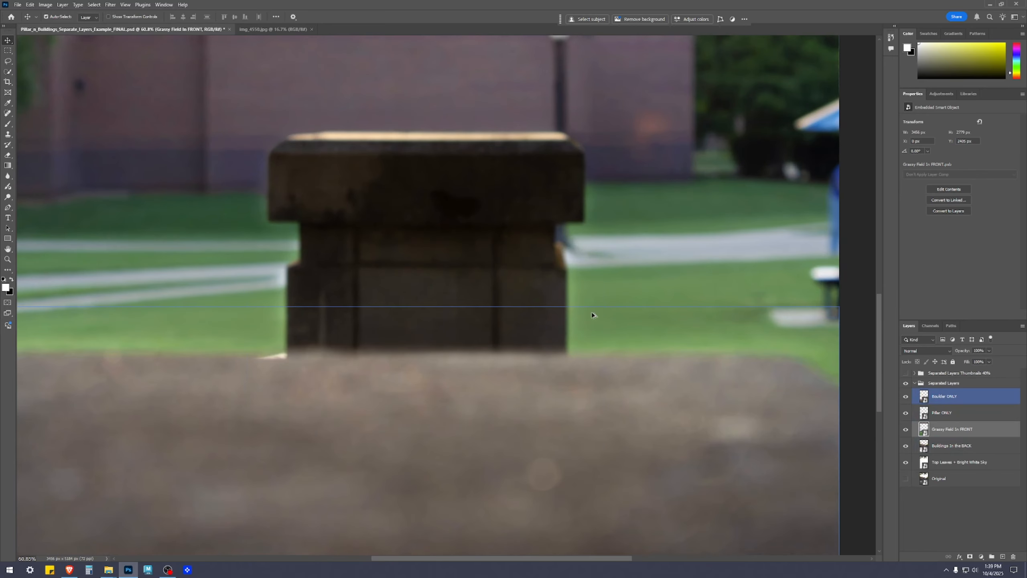
Open the Pillar ONLY smart object and paint white on its layer mask along the pillar's edges with an enlarged soft brush.
{"action": "double_click", "coordinate": [924, 414]}
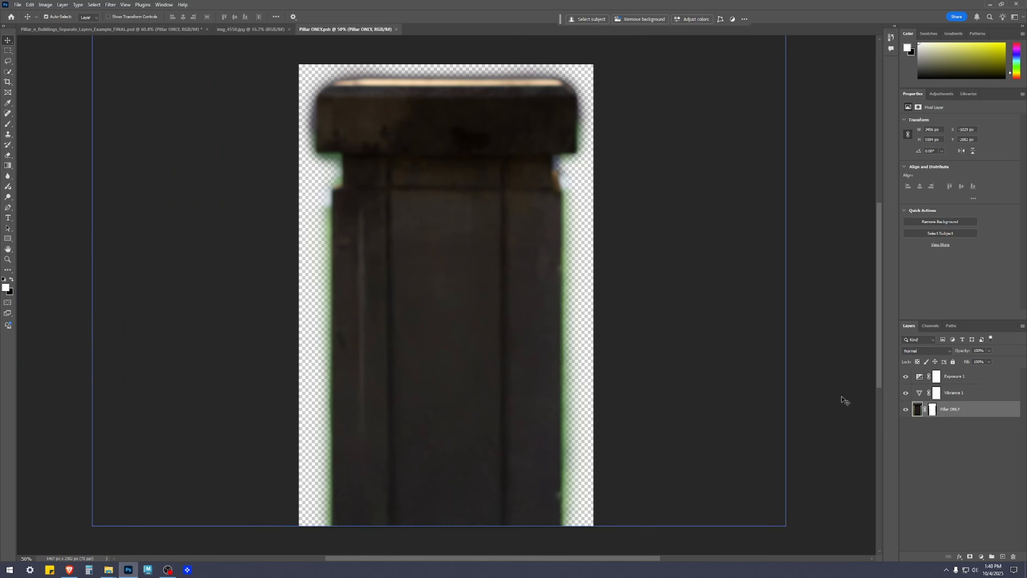
{"action": "left_click", "coordinate": [933, 410]}
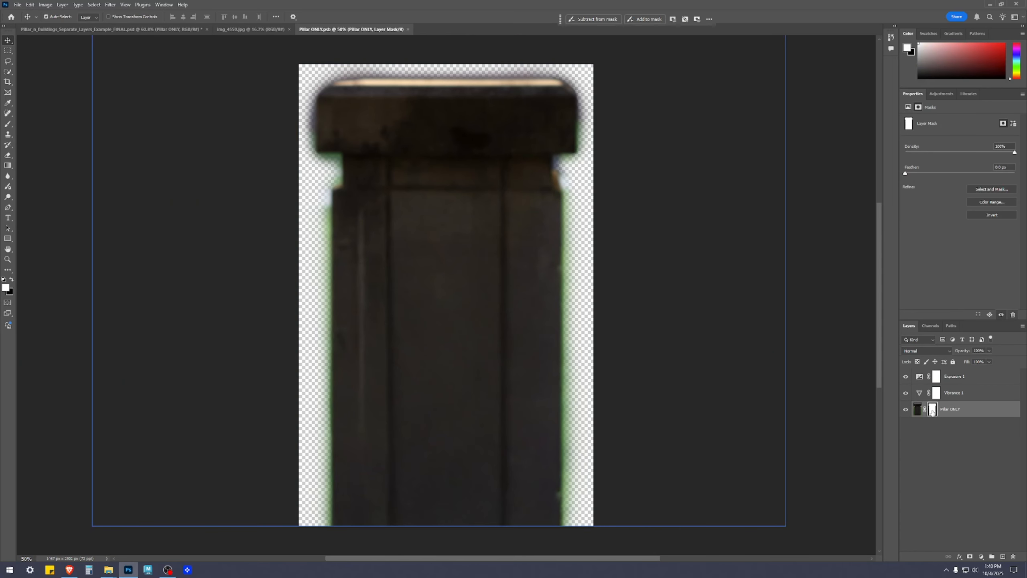
{"action": "key", "text": "b"}
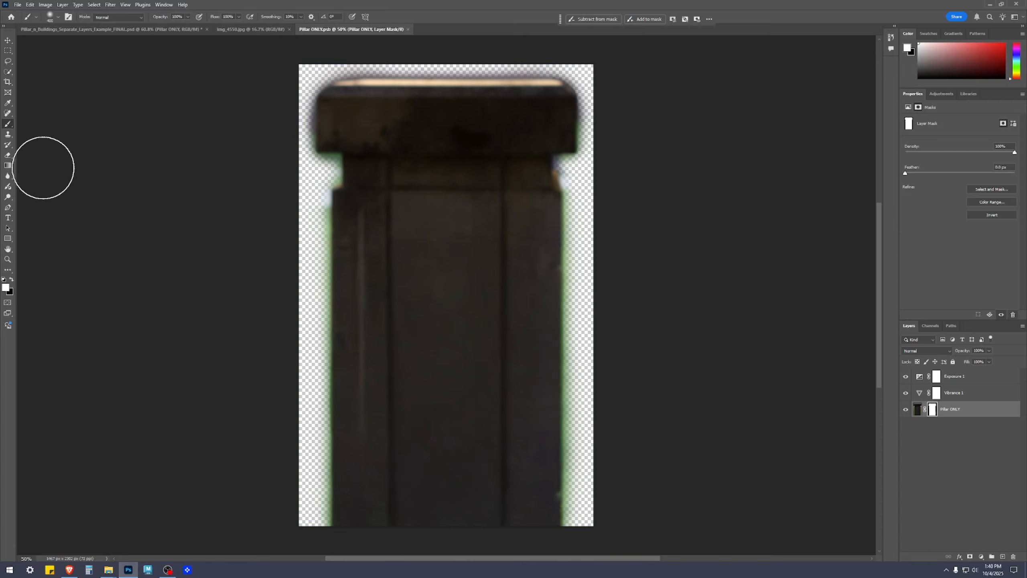
{"action": "key", "text": "bracketright"}
{"action": "key", "text": "bracketright"}
{"action": "key", "text": "bracketright"}
{"action": "left_click", "coordinate": [413, 186]}
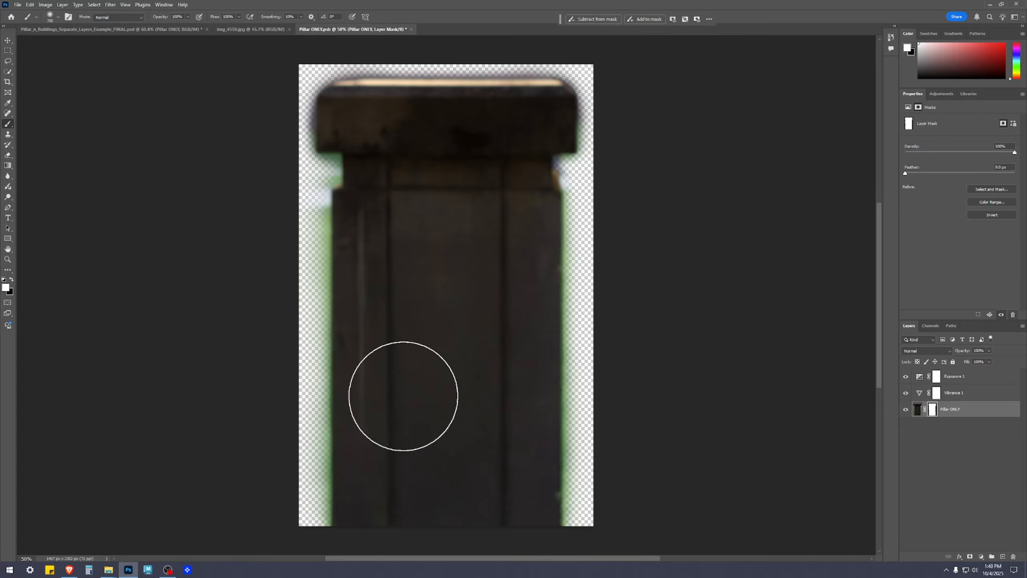
{"action": "mouse_move", "coordinate": [437, 366]}
{"action": "left_mouse_down"}
{"action": "mouse_move", "coordinate": [461, 251]}
{"action": "mouse_move", "coordinate": [468, 393]}
{"action": "left_mouse_up"}
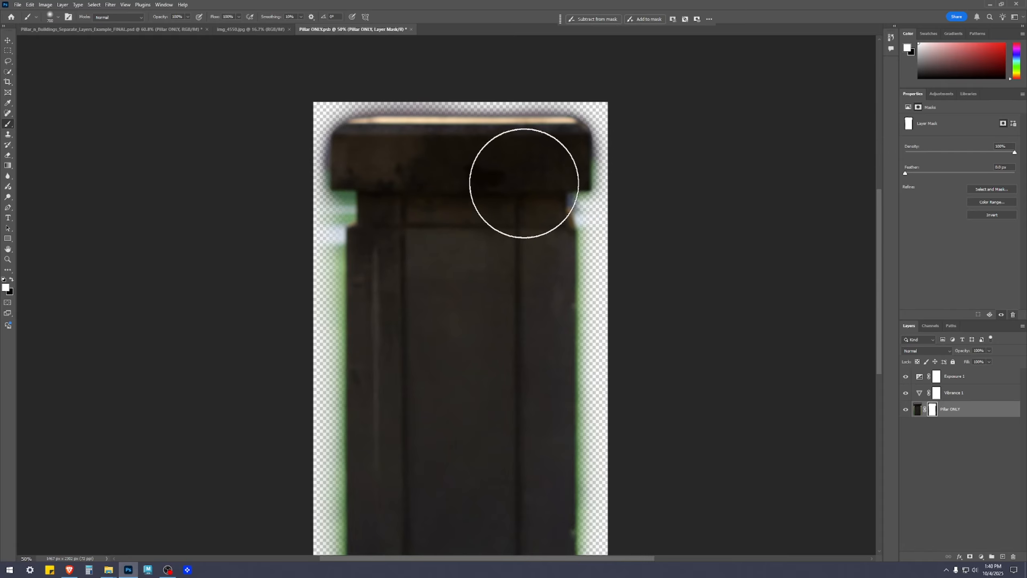
{"action": "left_click_drag", "start_coordinate": [488, 331], "coordinate": [495, 196]}
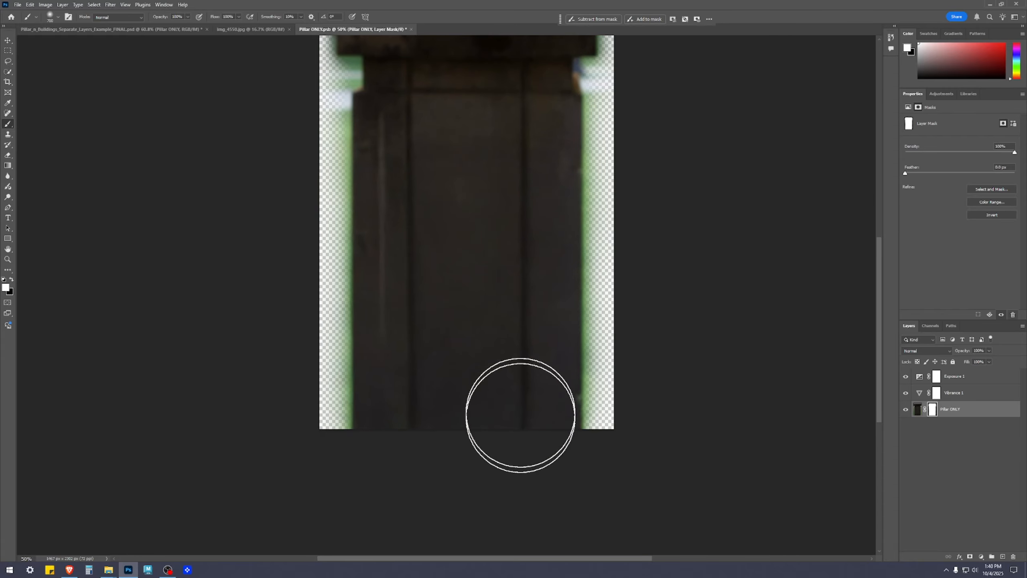
Save the pillar's revised mask and close the smart object file to update the composite.
{"action": "scroll", "coordinate": [573, 348], "scroll_direction": "down", "scroll_amount": 3}
{"action": "key", "text": "v"}
{"action": "key", "text": "ctrl+s"}
{"action": "key", "text": "ctrl+w"}
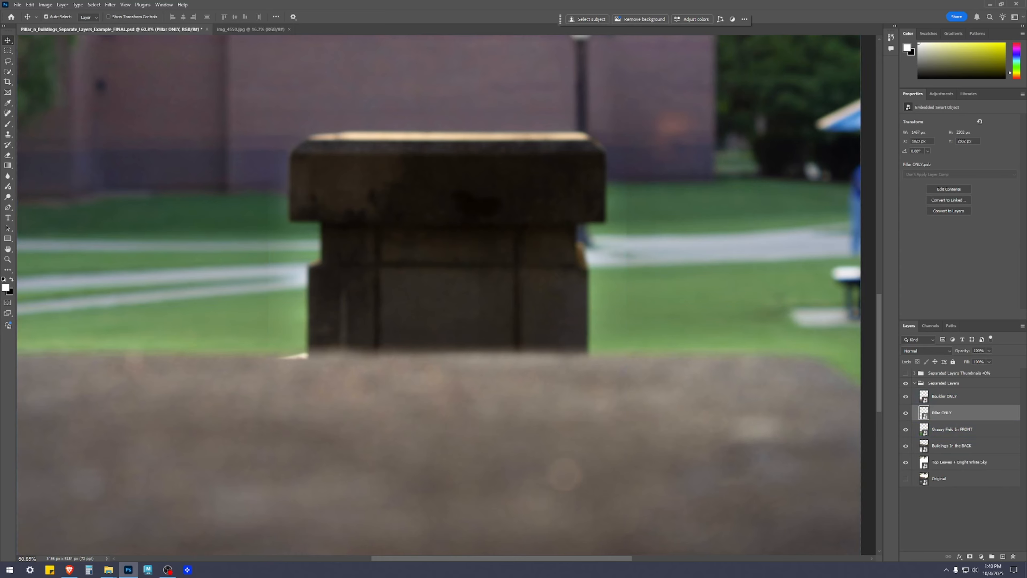
Reopen the Pillar ONLY smart object and ready a smaller black brush on the pillar's layer mask.
{"action": "double_click", "coordinate": [924, 414]}
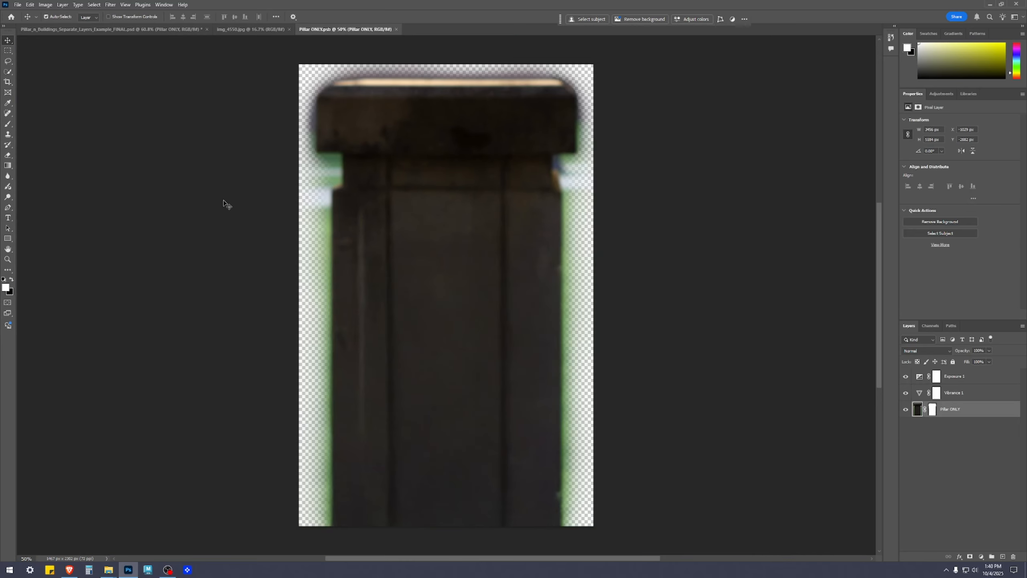
{"action": "scroll", "coordinate": [210, 210], "scroll_direction": "down", "scroll_amount": 2}
{"action": "key", "text": "x"}
{"action": "left_click", "coordinate": [932, 410]}
{"action": "key", "text": "b"}
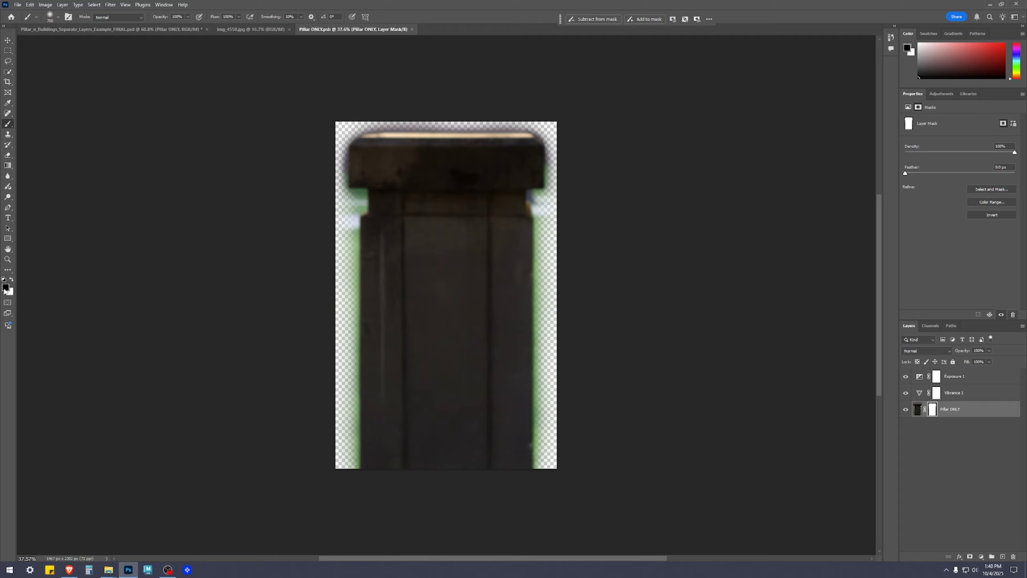
{"action": "key", "text": "bracketleft"}
{"action": "key", "text": "bracketleft"}
{"action": "key", "text": "bracketleft"}
{"action": "key", "text": "bracketleft"}
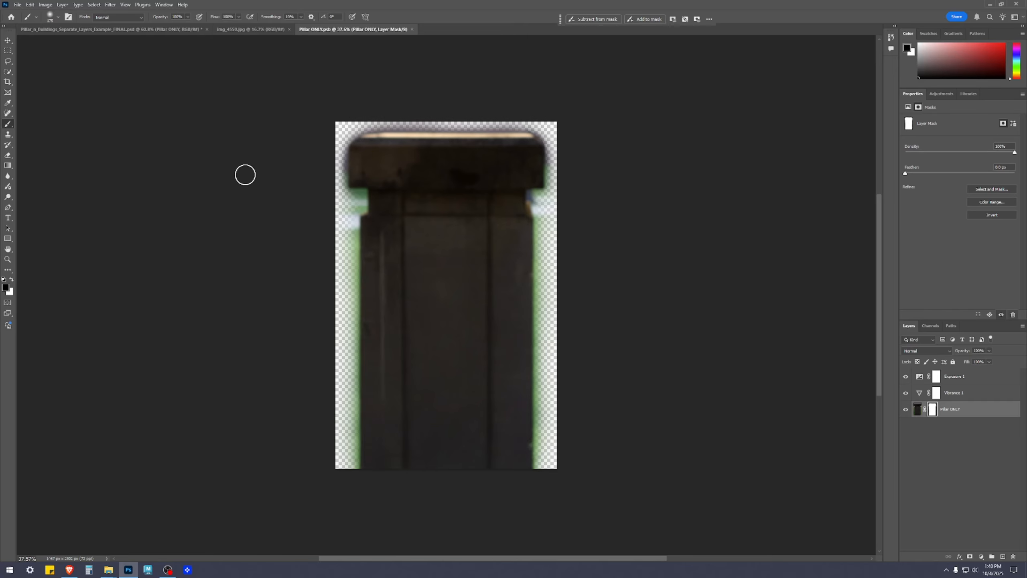
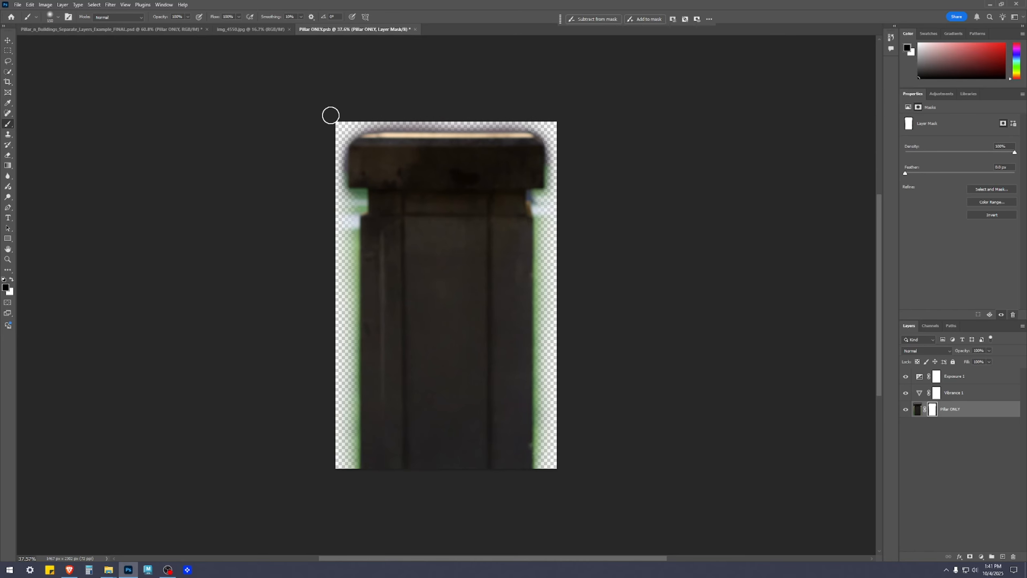
Save the Pillar ONLY smart object and close its file to update the composite.
{"action": "key", "text": "ctrl+s"}
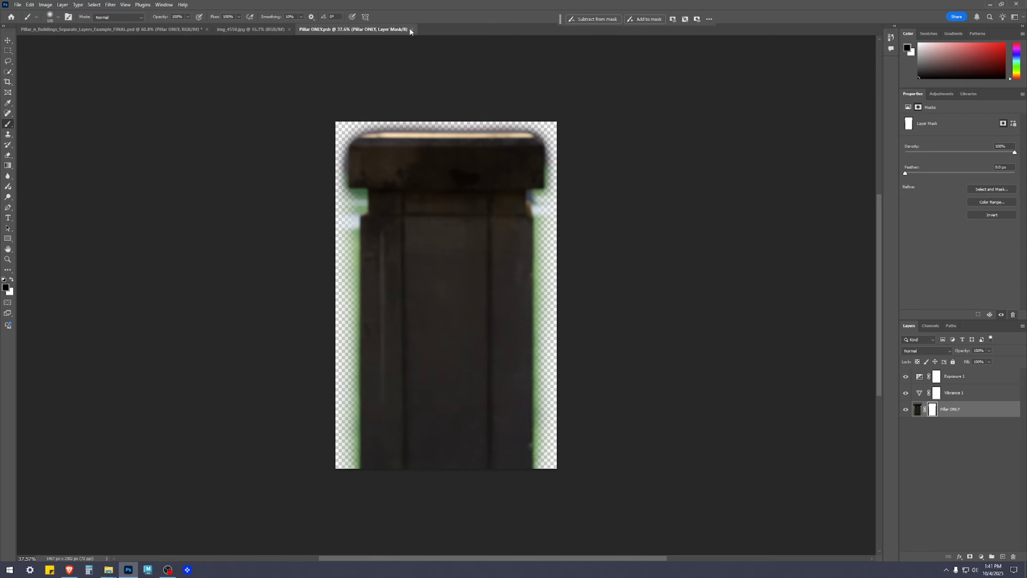
{"action": "left_click", "coordinate": [412, 30]}
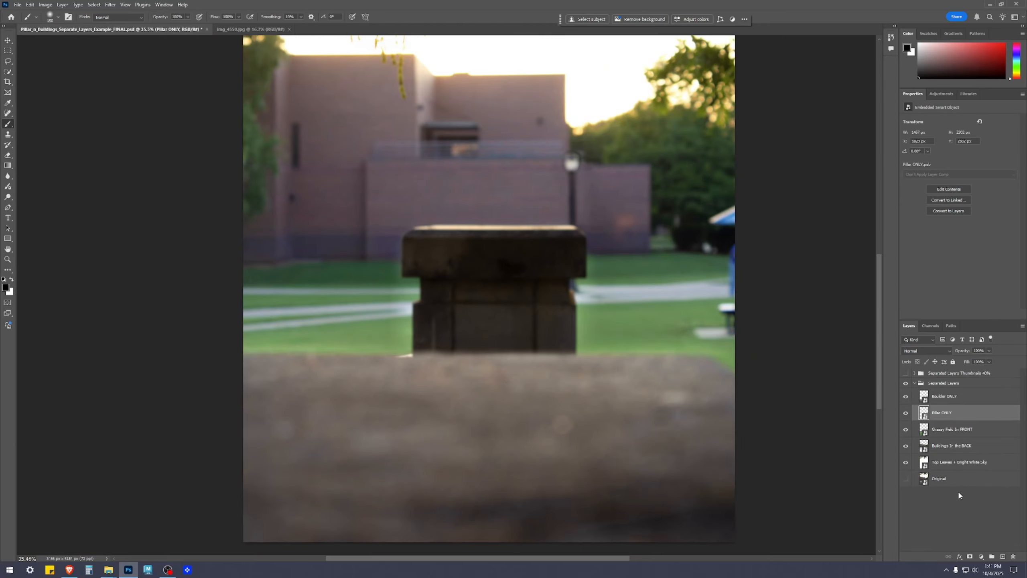
Examine both sides of the pillar up close in the composite, including where its edges meet the grass and path.
{"action": "scroll", "coordinate": [364, 285], "scroll_direction": "up", "scroll_amount": 6}
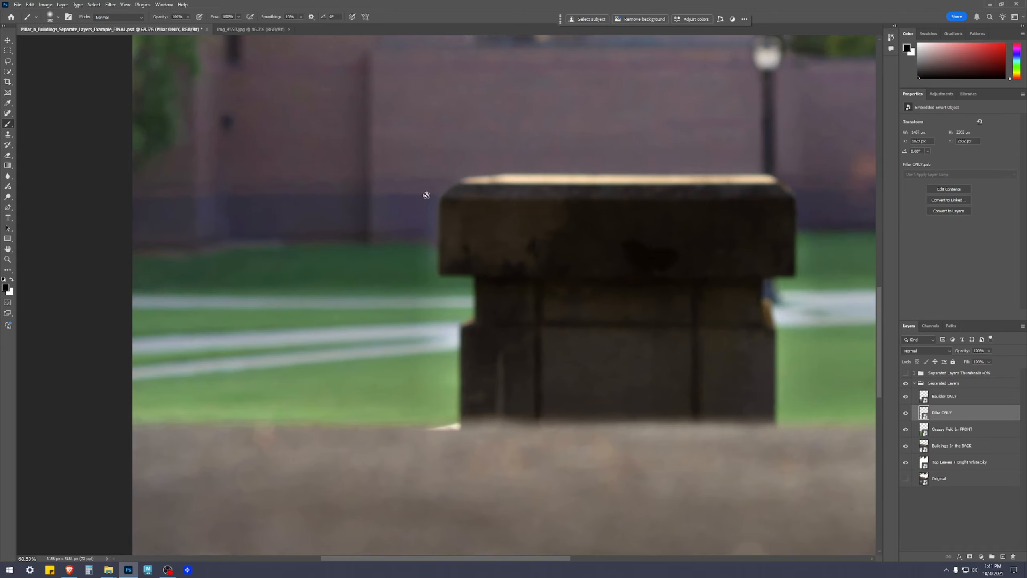
{"action": "scroll", "coordinate": [420, 263], "scroll_direction": "up", "scroll_amount": 5}
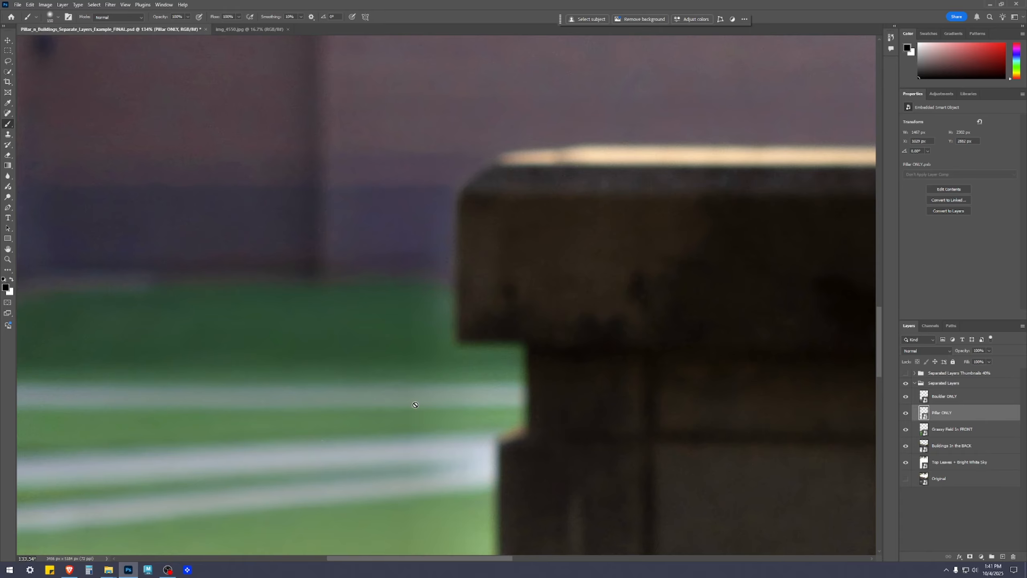
{"action": "scroll", "coordinate": [418, 472], "scroll_direction": "down", "scroll_amount": 5}
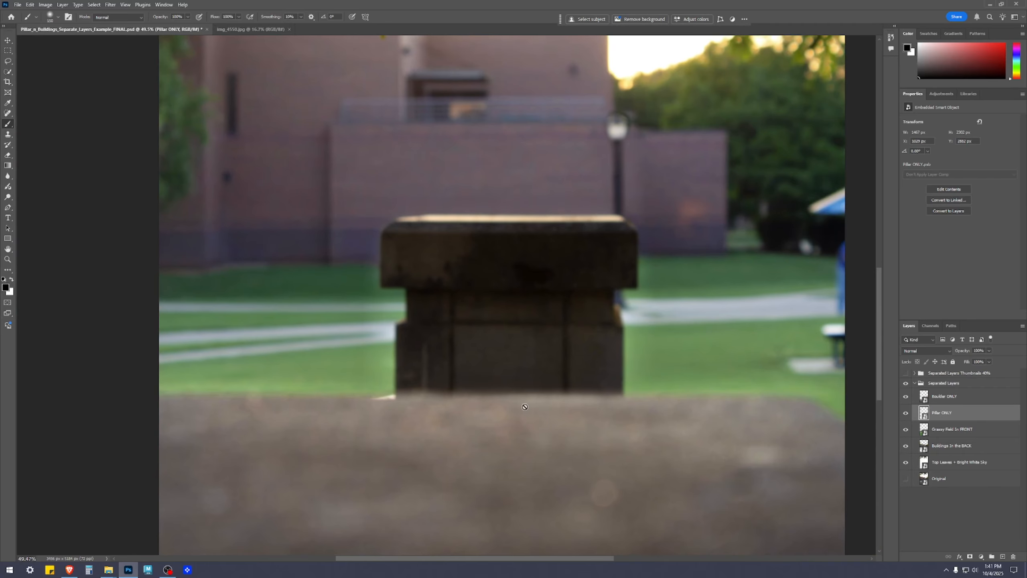
{"action": "scroll", "coordinate": [374, 317], "scroll_direction": "up", "scroll_amount": 2}
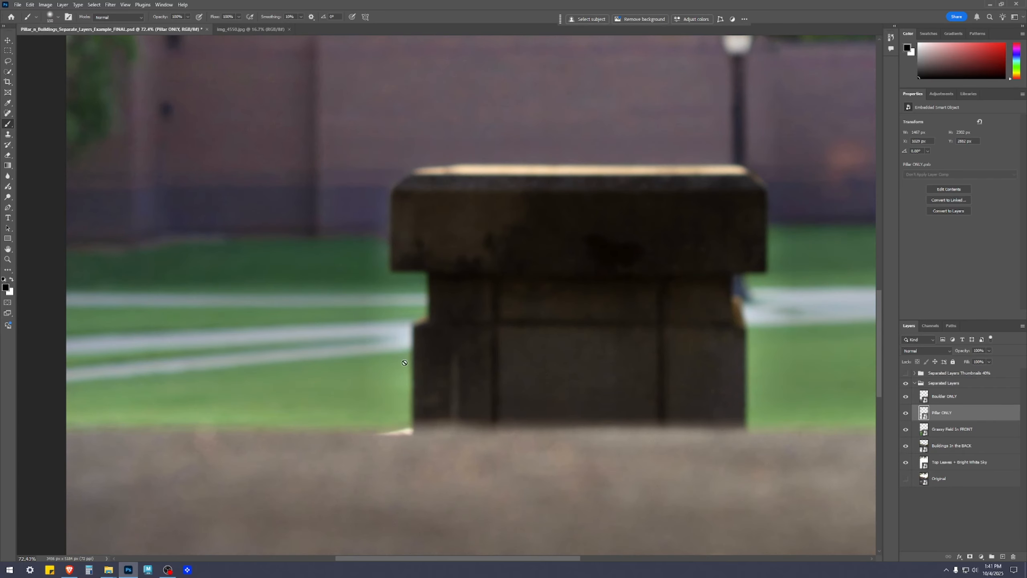
{"action": "left_click_drag", "start_coordinate": [731, 265], "coordinate": [378, 207]}
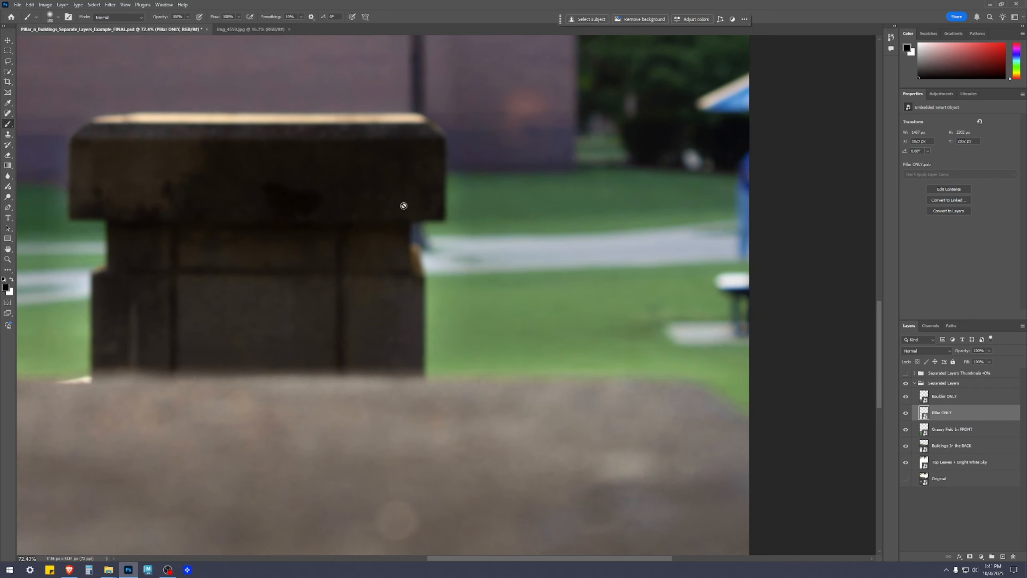
{"action": "scroll", "coordinate": [478, 246], "scroll_direction": "up", "scroll_amount": 5}
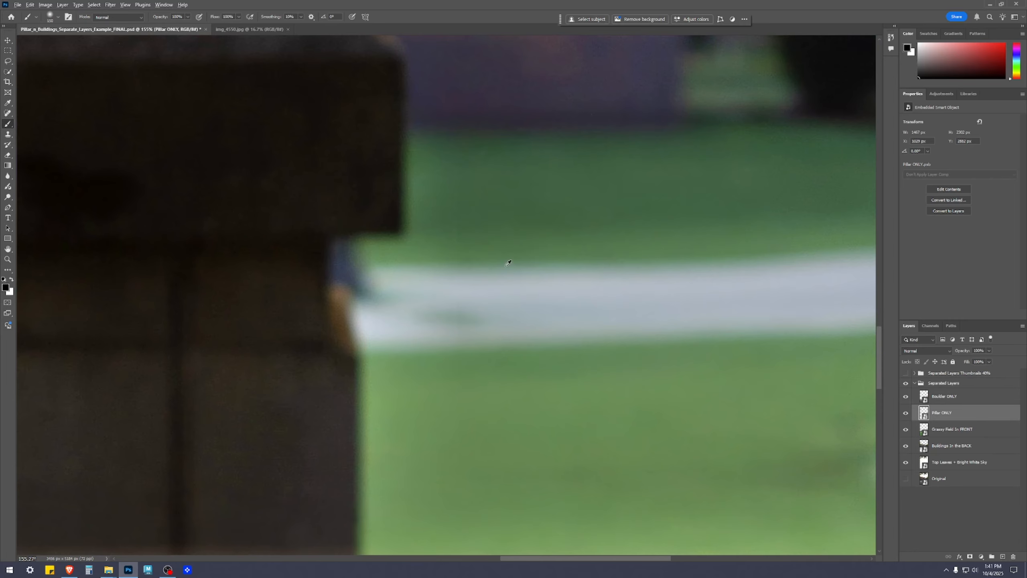
{"action": "scroll", "coordinate": [500, 251], "scroll_direction": "down", "scroll_amount": 5}
{"action": "left_click_drag", "start_coordinate": [524, 266], "coordinate": [605, 258]}
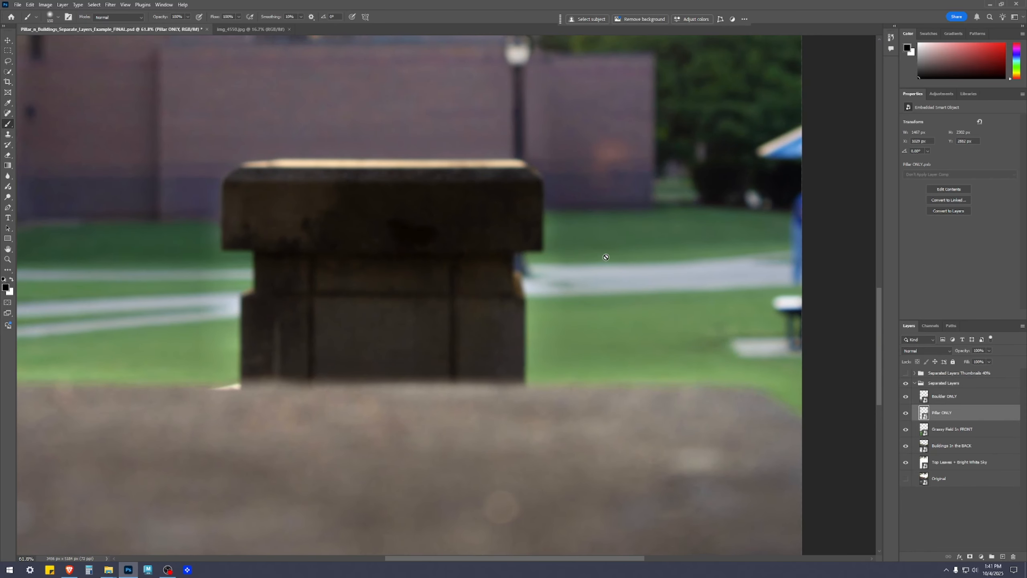
Switch to the Move tool, deselect the layers and review the whole composite from the leaves down to the boulder.
{"action": "key", "text": "v"}
{"action": "scroll", "coordinate": [675, 305], "scroll_direction": "down", "scroll_amount": 3}
{"action": "left_click", "coordinate": [969, 516]}
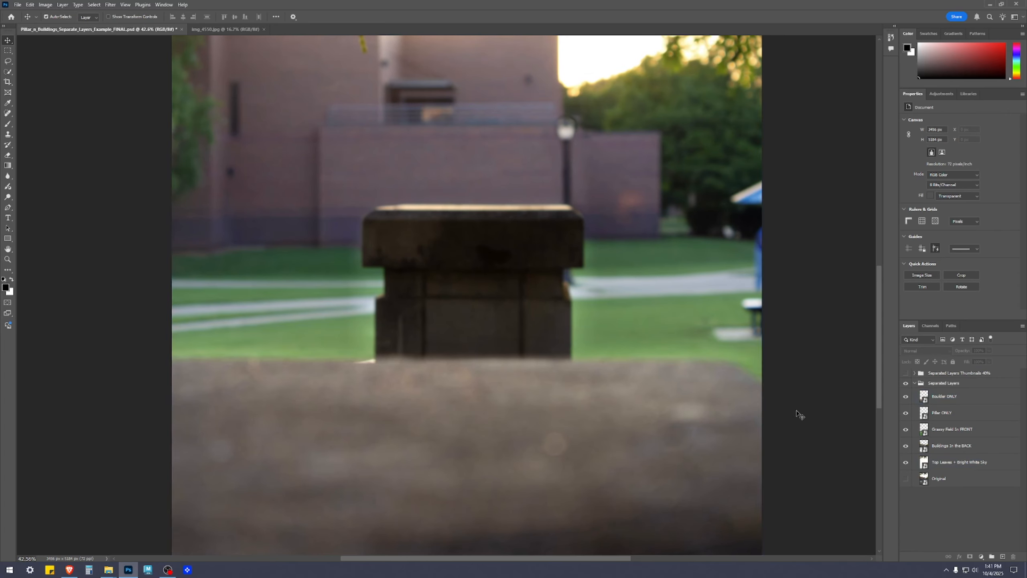
{"action": "scroll", "coordinate": [705, 326], "scroll_direction": "down", "scroll_amount": 2}
{"action": "left_click_drag", "start_coordinate": [684, 202], "coordinate": [672, 264]}
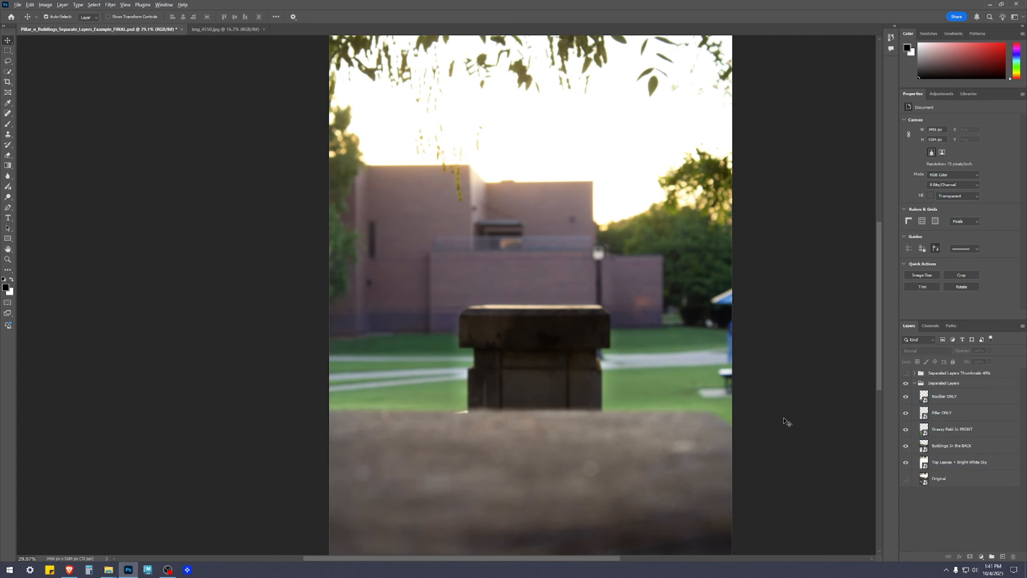
{"action": "scroll", "coordinate": [800, 410], "scroll_direction": "down", "scroll_amount": 1}
{"action": "scroll", "coordinate": [787, 433], "scroll_direction": "down", "scroll_amount": 1}
{"action": "left_click_drag", "start_coordinate": [746, 316], "coordinate": [748, 340]}
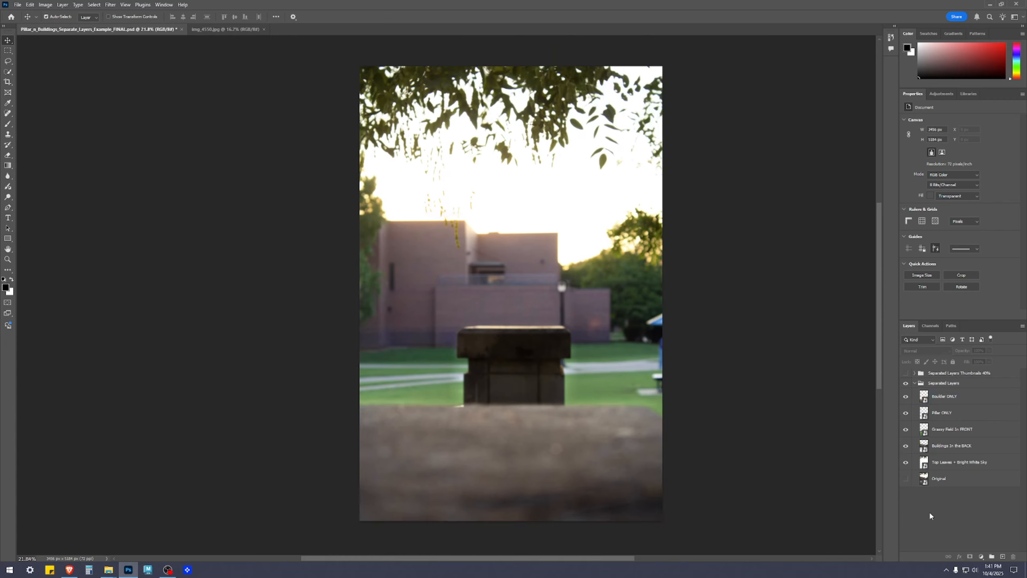
Open the Buildings in the BACK smart object, inspect its masked edges and adjustment layers, and close it without changes.
{"action": "left_click", "coordinate": [925, 468]}
{"action": "left_click", "coordinate": [925, 447]}
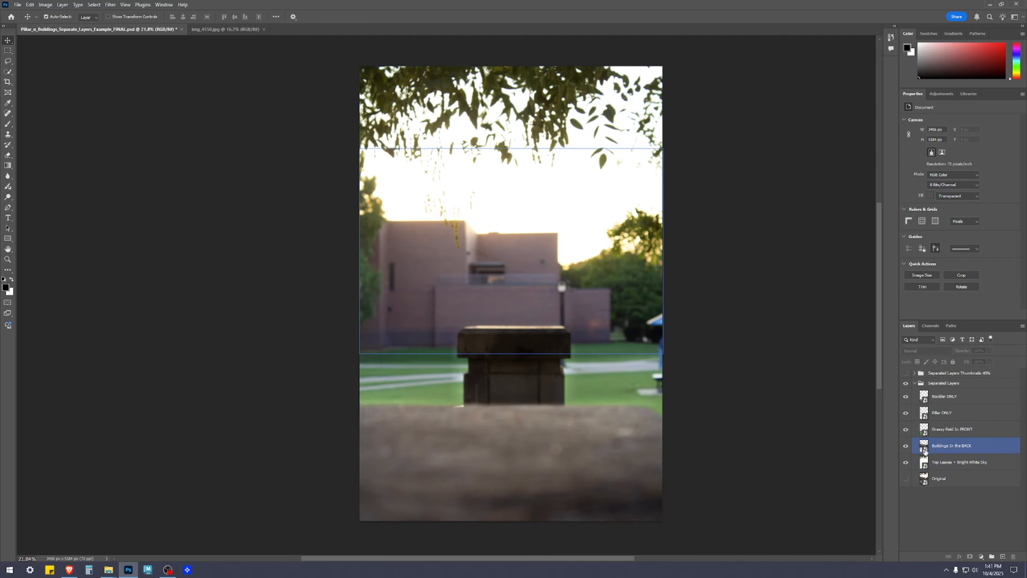
{"action": "double_click", "coordinate": [924, 448]}
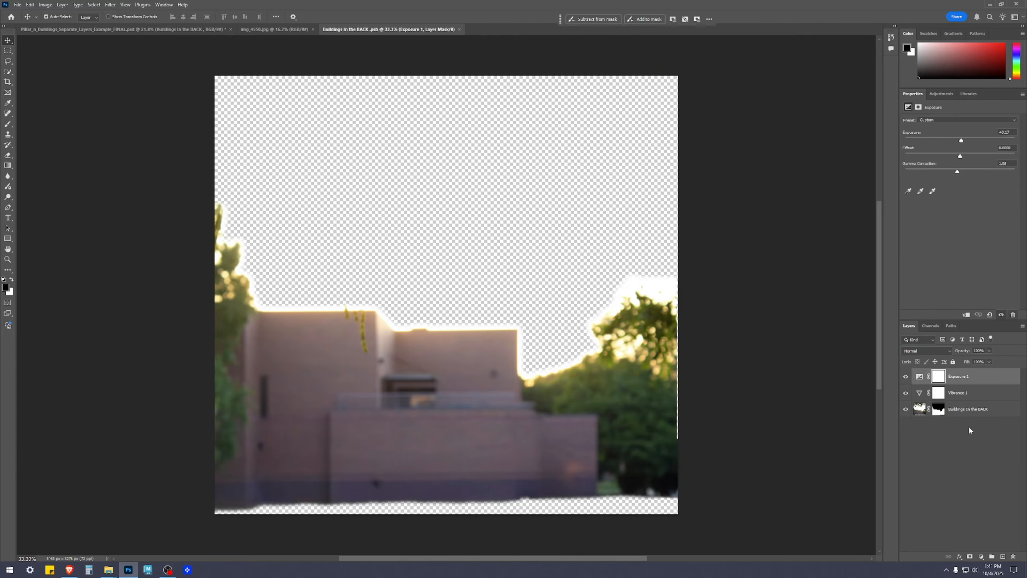
{"action": "left_click", "coordinate": [971, 461]}
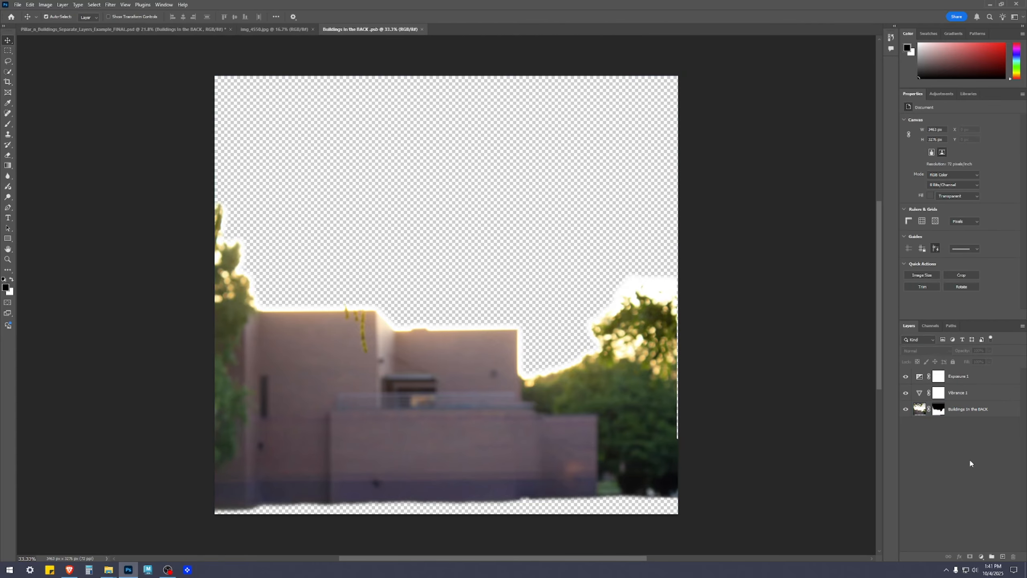
{"action": "left_click", "coordinate": [302, 469]}
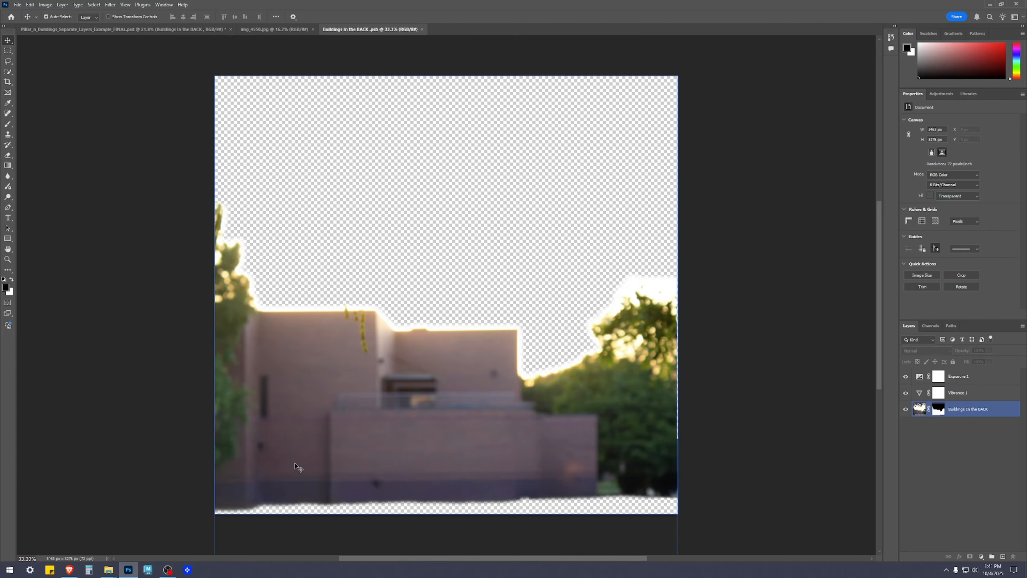
{"action": "left_click", "coordinate": [546, 517]}
{"action": "left_click", "coordinate": [667, 498]}
{"action": "left_click", "coordinate": [415, 77]}
{"action": "left_click", "coordinate": [421, 30]}
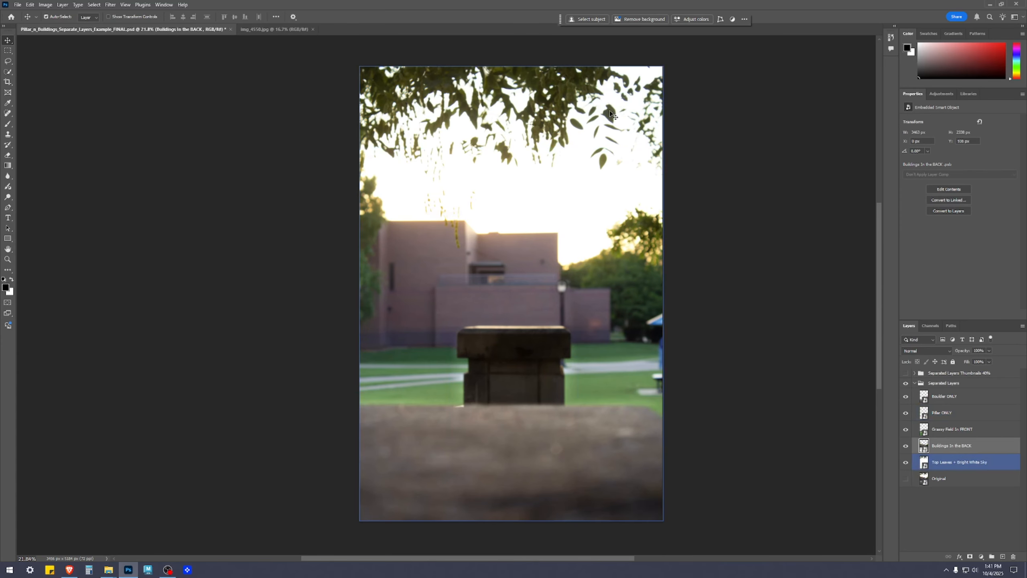
Collapse the Separated Layers group and save the composite file.
{"action": "left_click", "coordinate": [948, 525]}
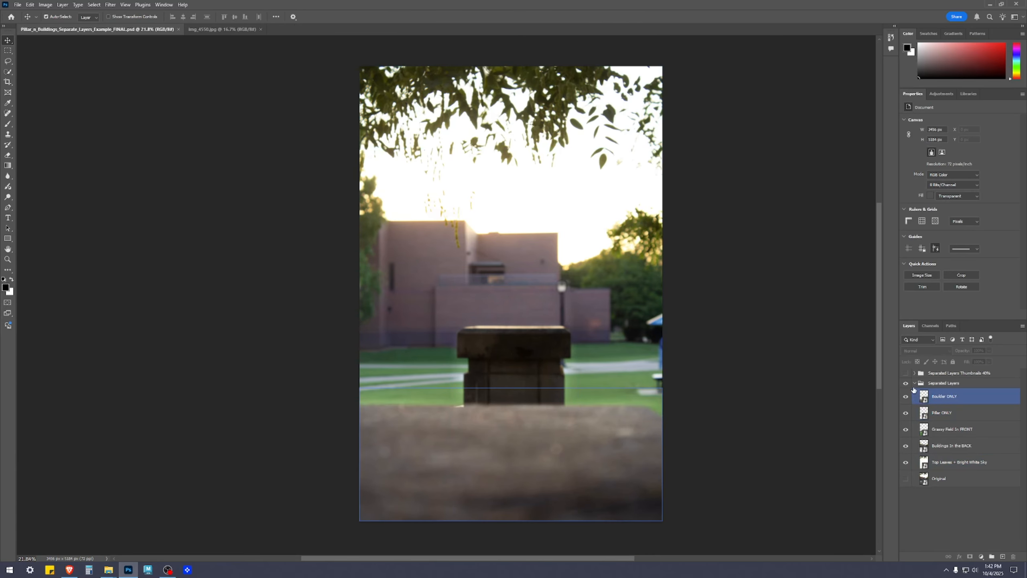
{"action": "left_click", "coordinate": [914, 383]}
{"action": "left_click", "coordinate": [942, 488]}
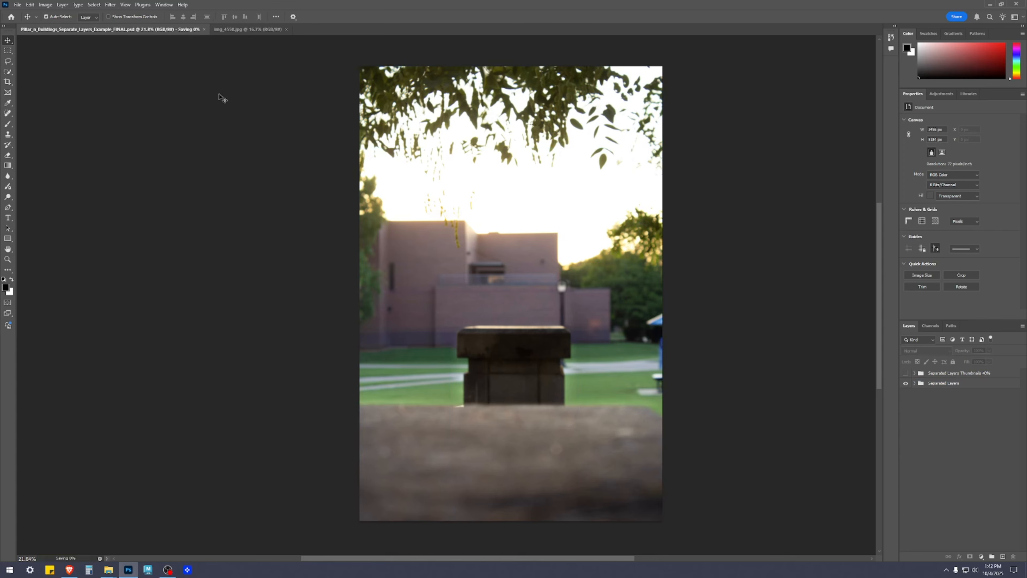
Switch to the original photo img_4550.jpg and unlock its Background layer.
{"action": "left_click", "coordinate": [241, 30]}
{"action": "scroll", "coordinate": [510, 274], "scroll_direction": "up", "scroll_amount": 3}
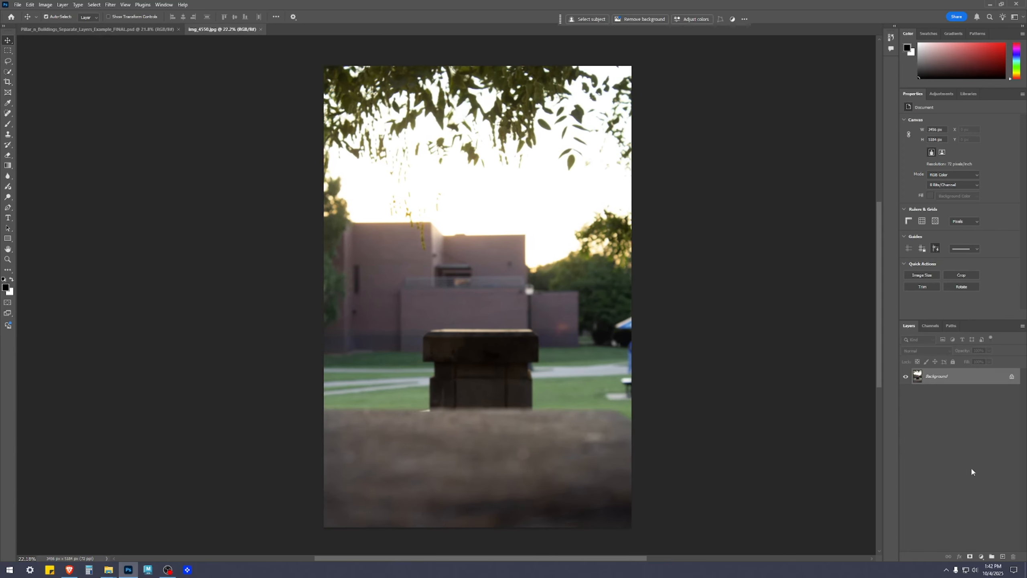
{"action": "left_click", "coordinate": [1012, 377]}
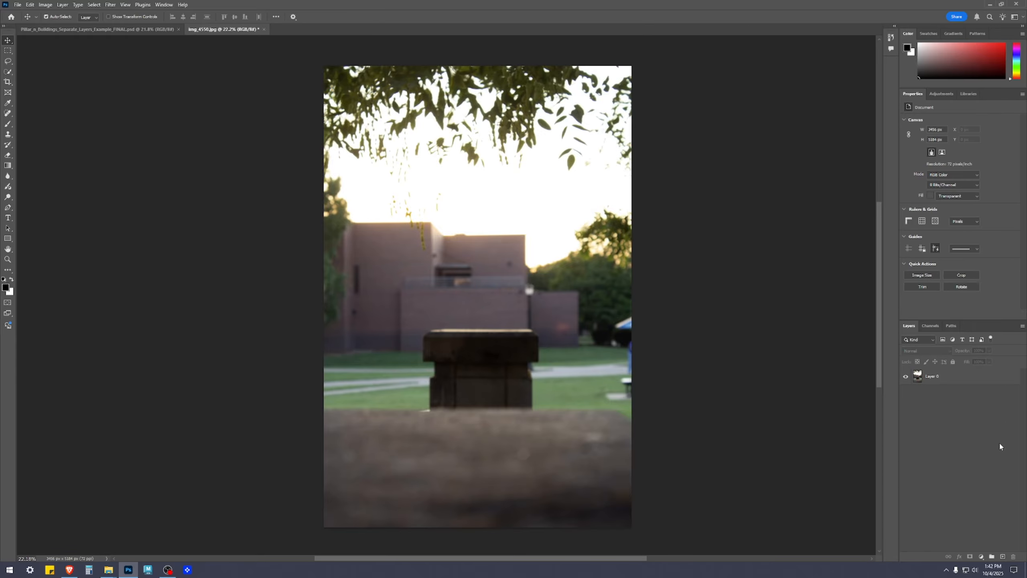
Select the boulder in the foreground of Layer 0 with the Object Selection tool.
{"action": "key", "text": "w"}
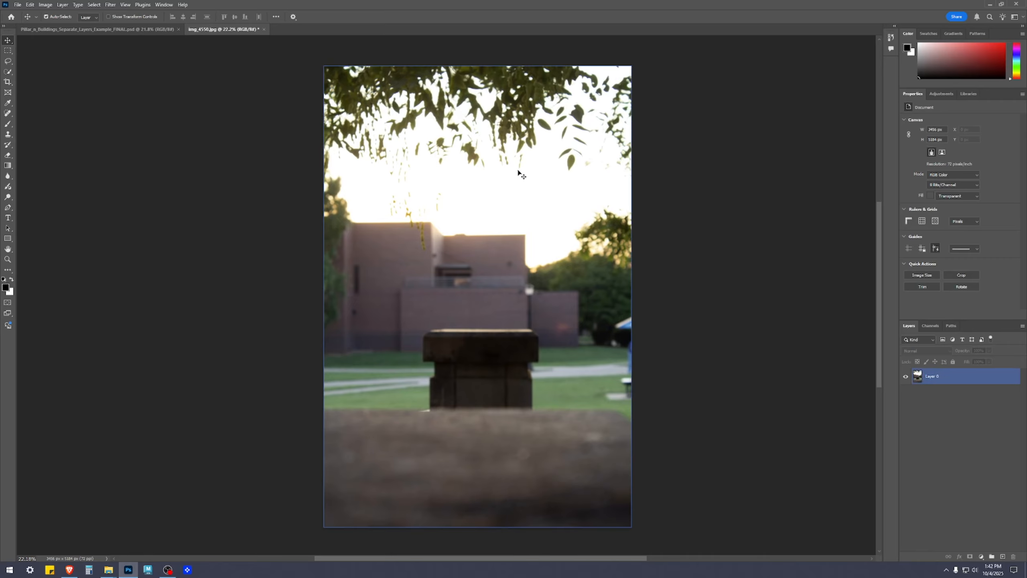
{"action": "right_click", "coordinate": [10, 73]}
{"action": "left_click", "coordinate": [41, 73]}
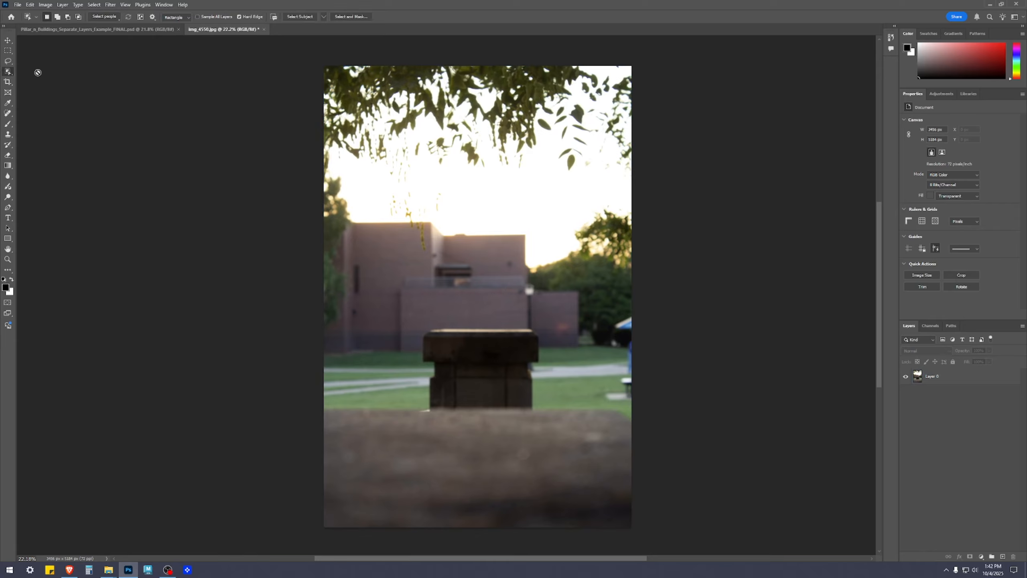
{"action": "left_click", "coordinate": [936, 378]}
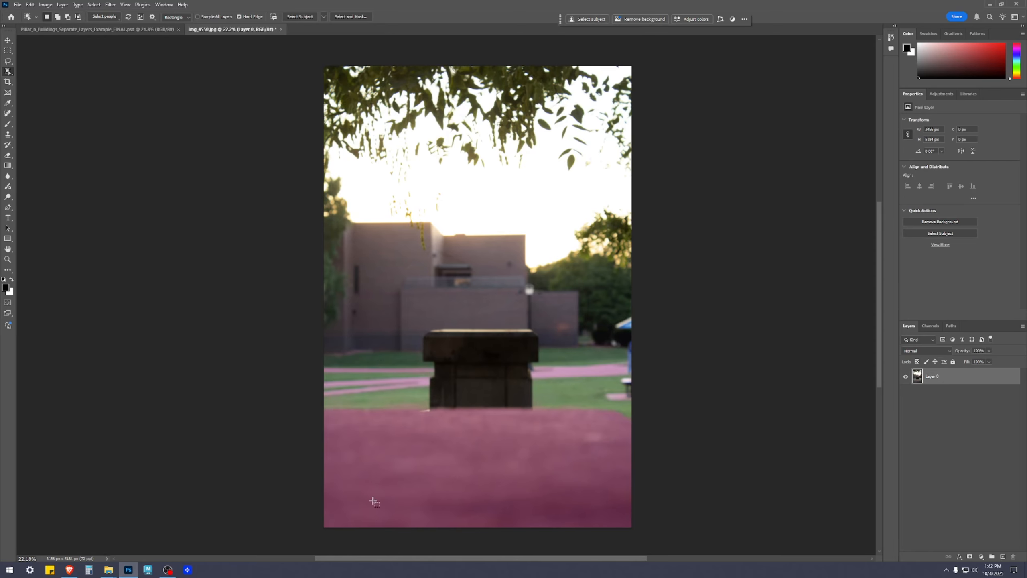
{"action": "scroll", "coordinate": [485, 497], "scroll_direction": "up", "scroll_amount": 3}
{"action": "left_click", "coordinate": [481, 428]}
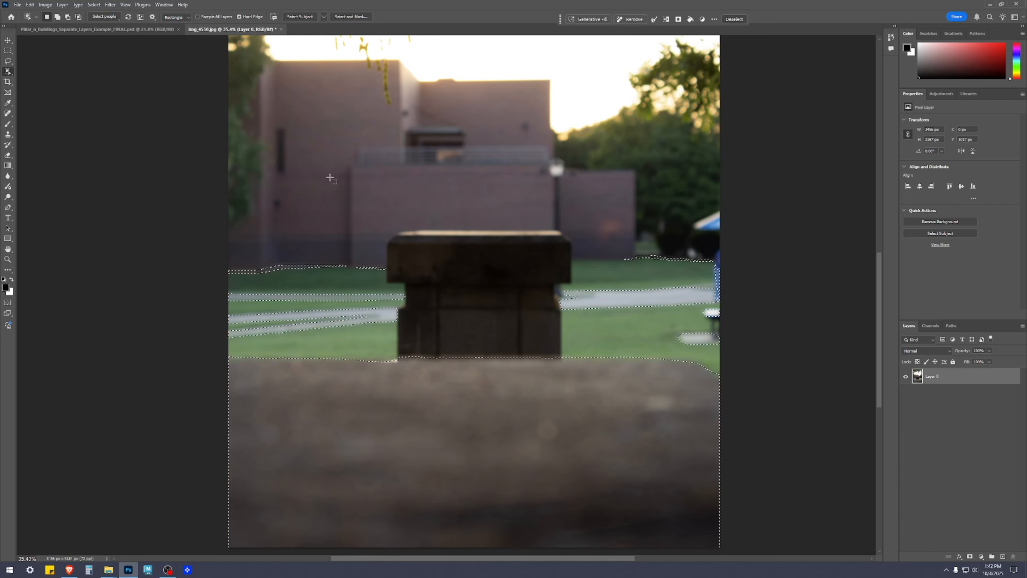
Subtract the stray path and grass areas above the boulder with the Rectangular Marquee, and add the boulder's outer side and bottom edges.
{"action": "key", "text": "m"}
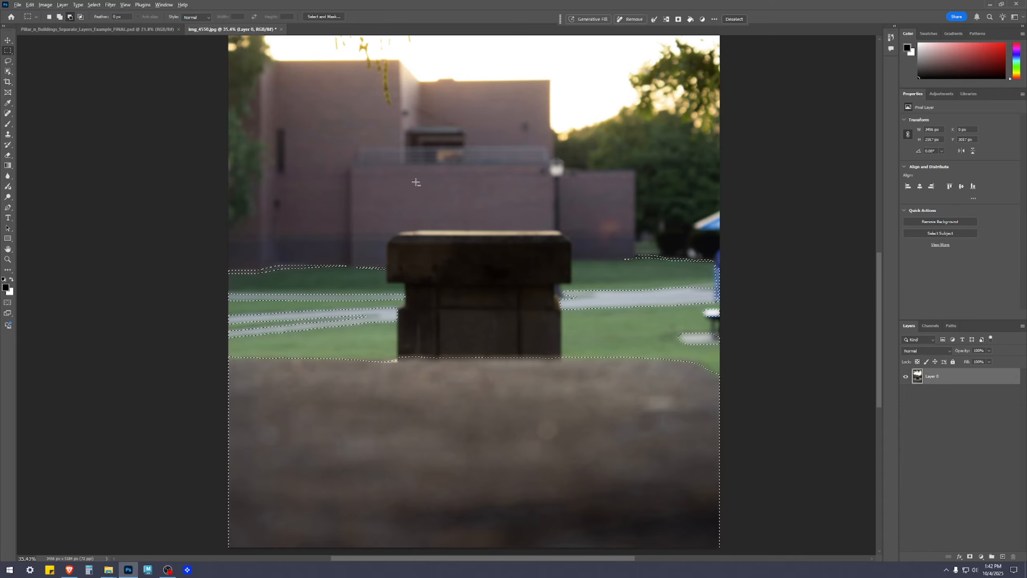
{"action": "left_click_drag", "start_coordinate": [212, 121], "coordinate": [805, 346]}
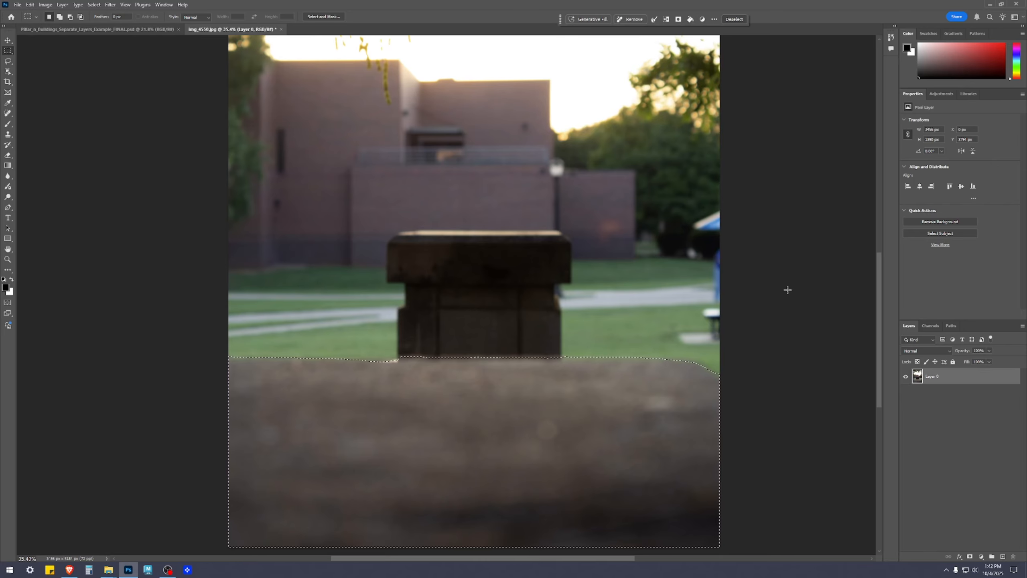
{"action": "scroll", "coordinate": [780, 445], "scroll_direction": "down", "scroll_amount": 2}
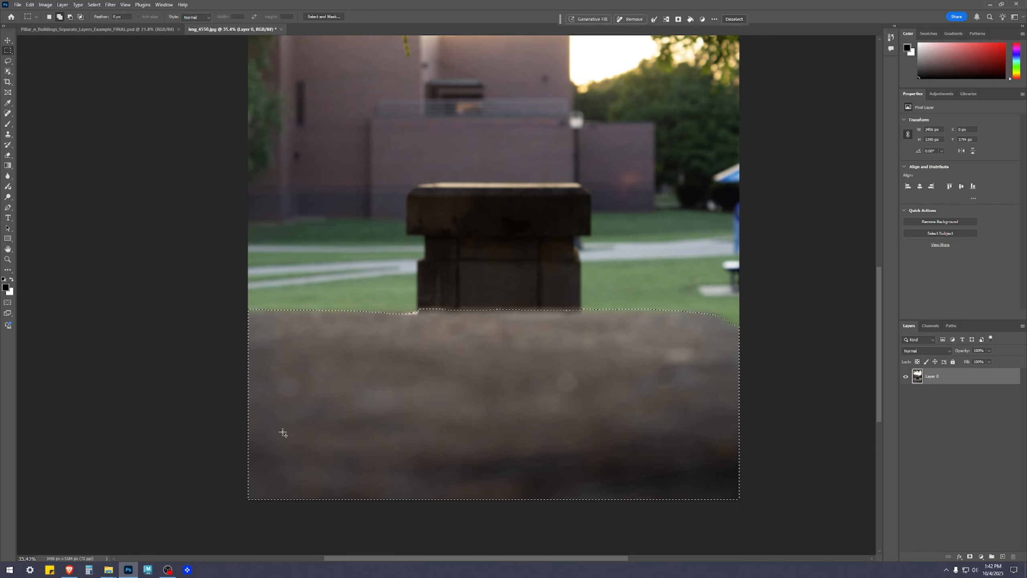
{"action": "left_click_drag", "start_coordinate": [293, 522], "coordinate": [177, 326]}
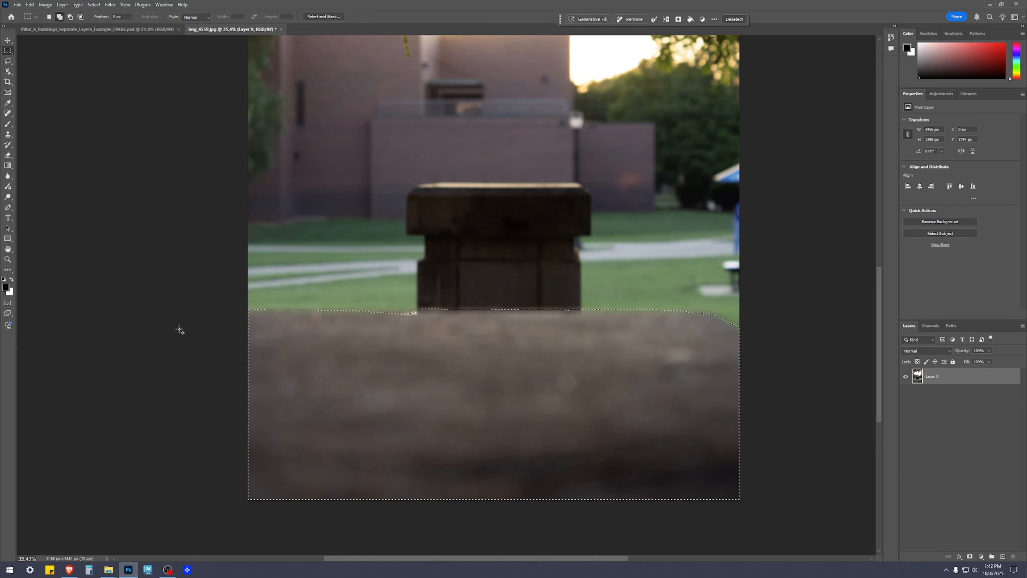
{"action": "left_click_drag", "start_coordinate": [375, 430], "coordinate": [822, 549]}
Examine the selection outline up close along the boulder's upper edge, at its sloping corner and beneath the pillar.
{"action": "scroll", "coordinate": [733, 401], "scroll_direction": "up", "scroll_amount": 8}
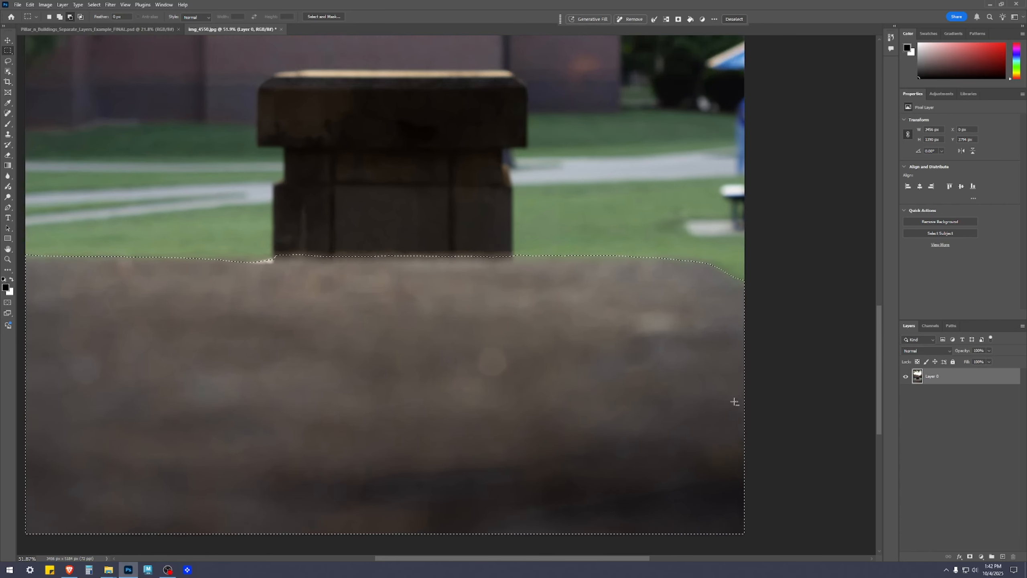
{"action": "scroll", "coordinate": [765, 227], "scroll_direction": "up", "scroll_amount": 4}
{"action": "scroll", "coordinate": [764, 223], "scroll_direction": "down", "scroll_amount": 2}
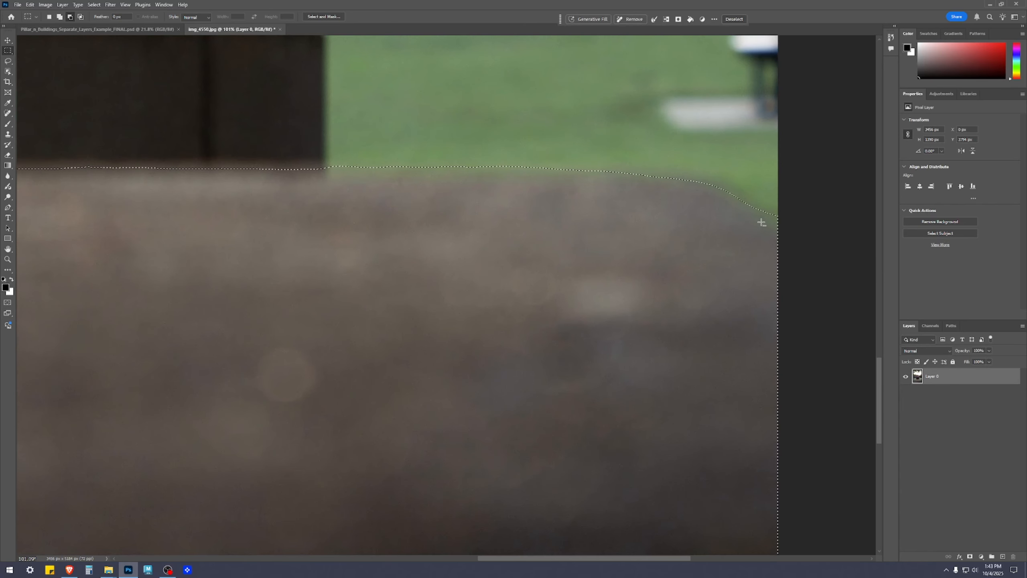
{"action": "scroll", "coordinate": [227, 208], "scroll_direction": "down", "scroll_amount": 4}
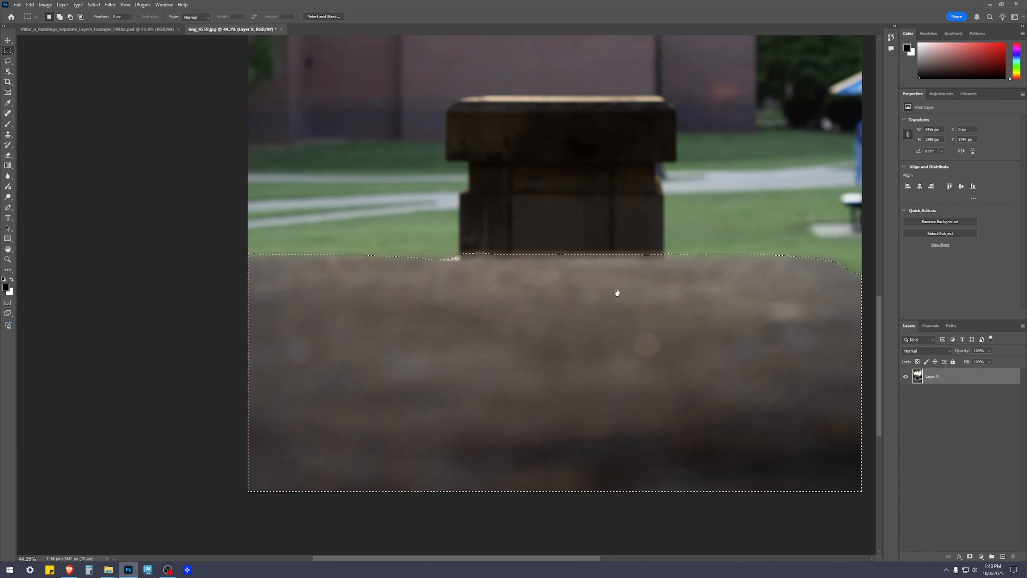
{"action": "scroll", "coordinate": [439, 214], "scroll_direction": "up", "scroll_amount": 3}
{"action": "scroll", "coordinate": [566, 275], "scroll_direction": "up", "scroll_amount": 10}
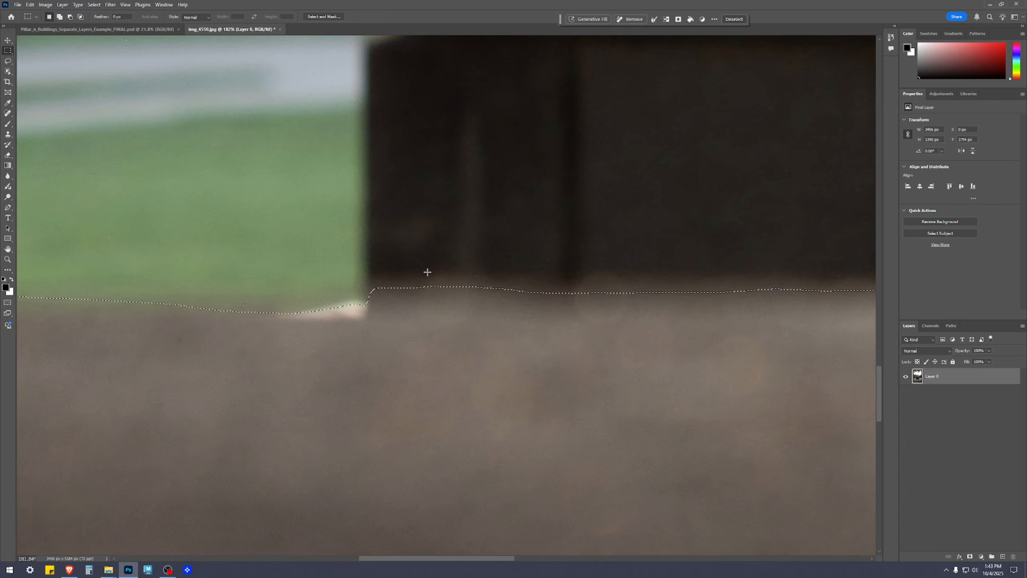
{"action": "left_click_drag", "start_coordinate": [728, 286], "coordinate": [215, 249]}
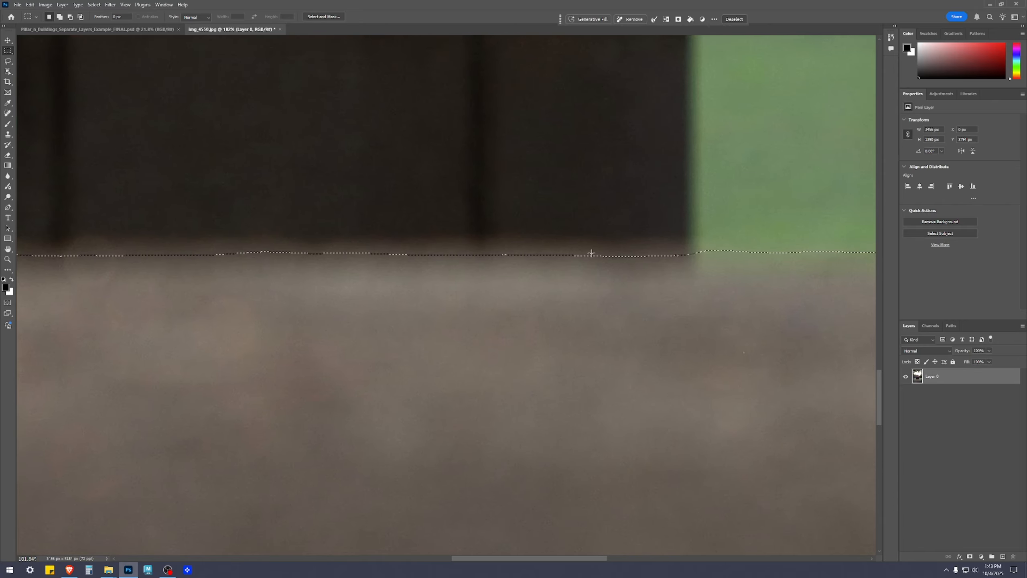
{"action": "left_click_drag", "start_coordinate": [670, 272], "coordinate": [445, 261]}
{"action": "scroll", "coordinate": [740, 316], "scroll_direction": "down", "scroll_amount": 14}
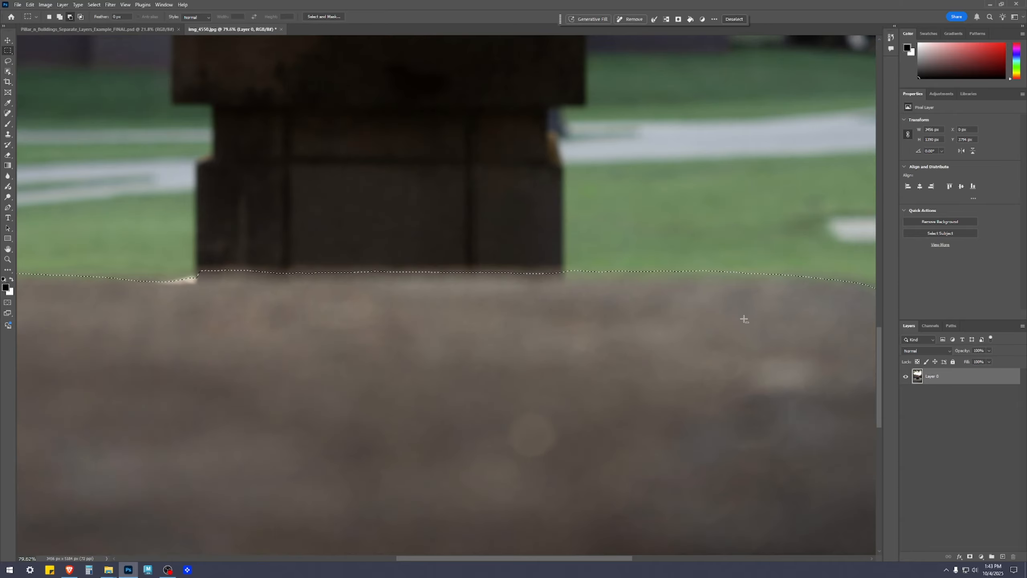
Try expanding the boulder selection by 30 pixels without applying the effect at the canvas bounds.
{"action": "scroll", "coordinate": [759, 317], "scroll_direction": "down", "scroll_amount": 2}
{"action": "scroll", "coordinate": [786, 353], "scroll_direction": "up", "scroll_amount": 3}
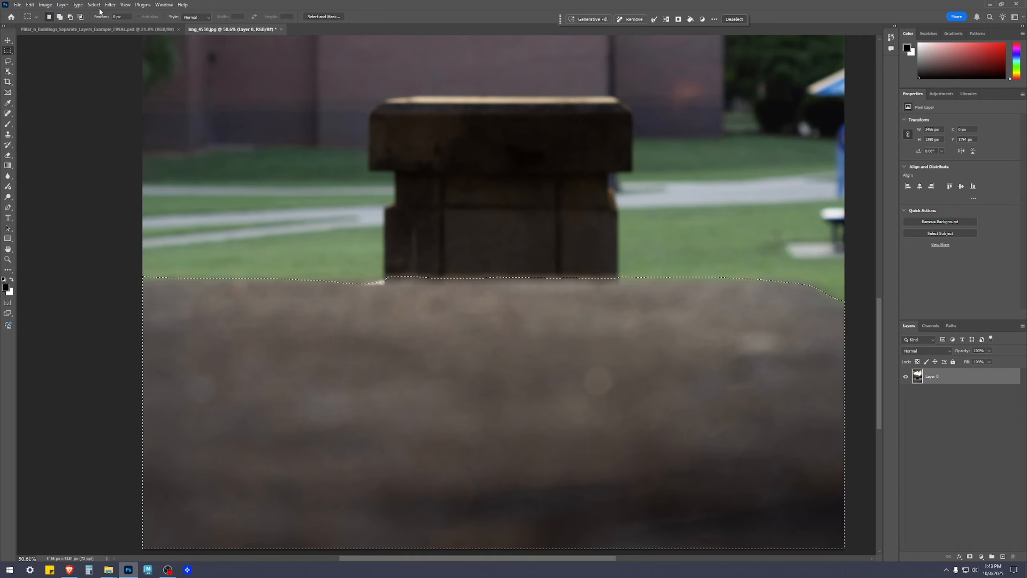
{"action": "left_click", "coordinate": [63, 5]}
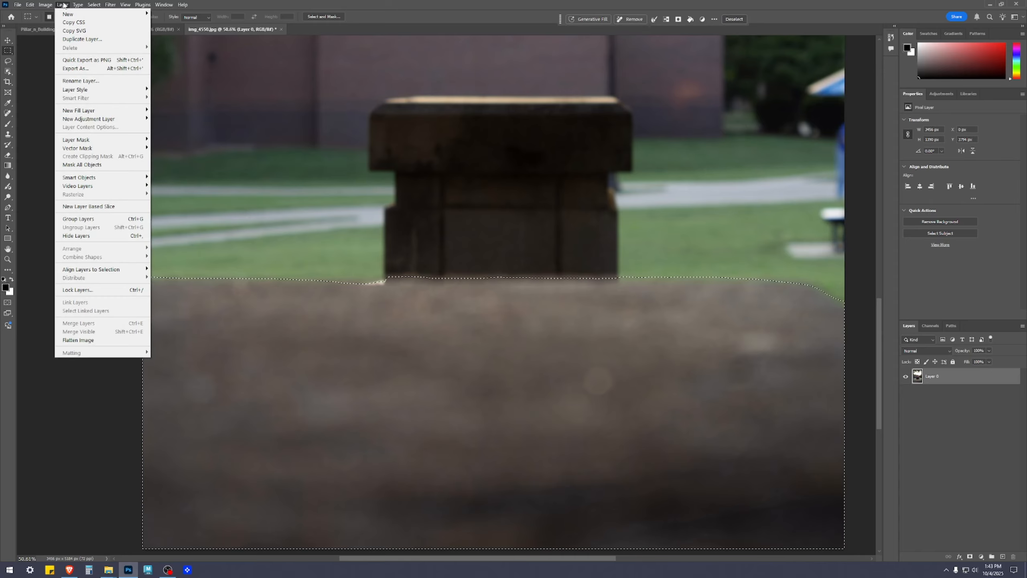
{"action": "left_click", "coordinate": [93, 4]}
{"action": "left_click", "coordinate": [94, 5]}
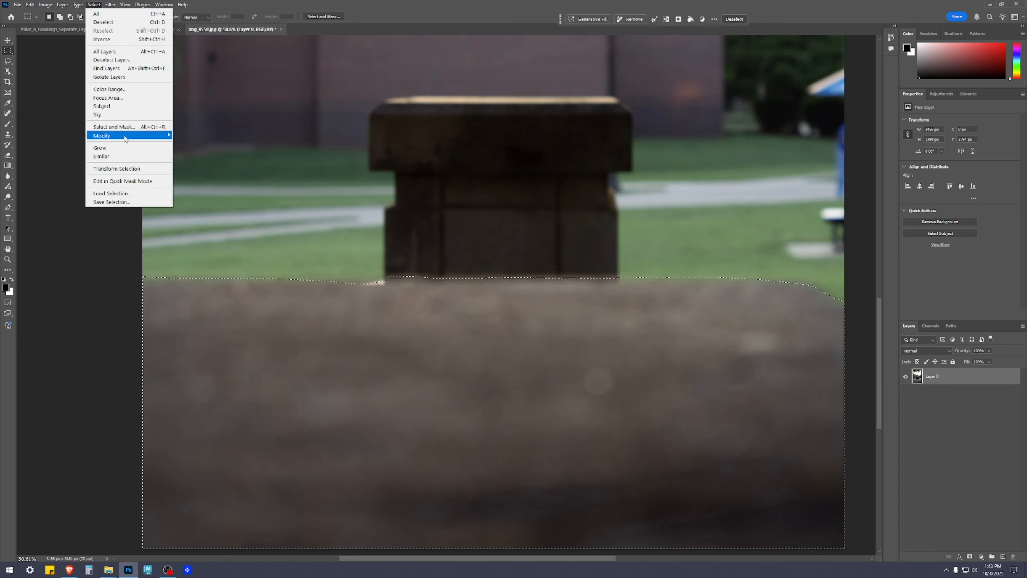
{"action": "mouse_move", "coordinate": [137, 136]}
{"action": "left_click", "coordinate": [189, 152]}
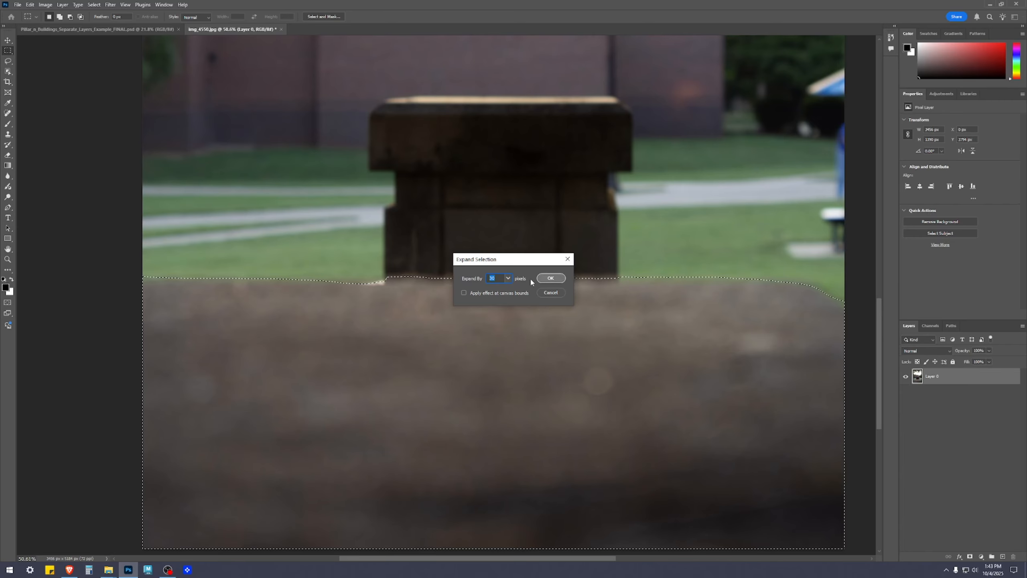
{"action": "left_click", "coordinate": [553, 281]}
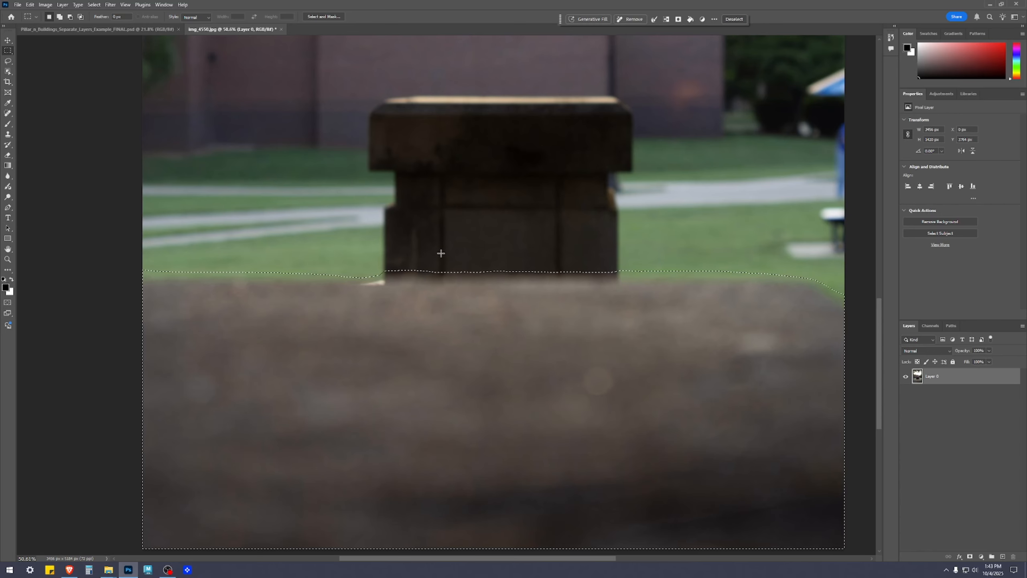
Check the expanded outline beneath the pillar and at the boulder's sloping corner, and undo the 30-pixel expansion.
{"action": "scroll", "coordinate": [405, 291], "scroll_direction": "up", "scroll_amount": 8}
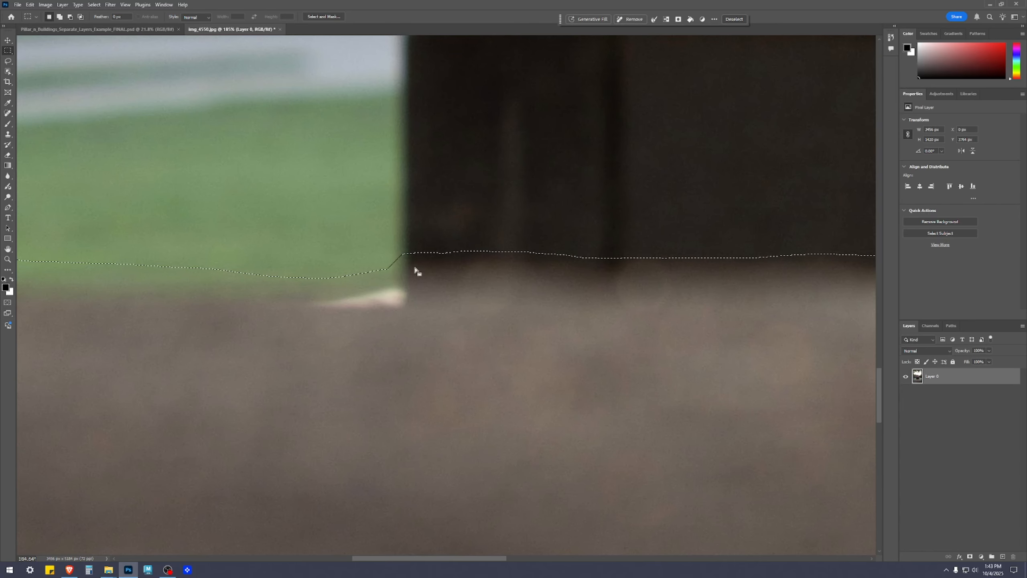
{"action": "scroll", "coordinate": [424, 275], "scroll_direction": "down", "scroll_amount": 5}
{"action": "scroll", "coordinate": [184, 309], "scroll_direction": "down", "scroll_amount": 2}
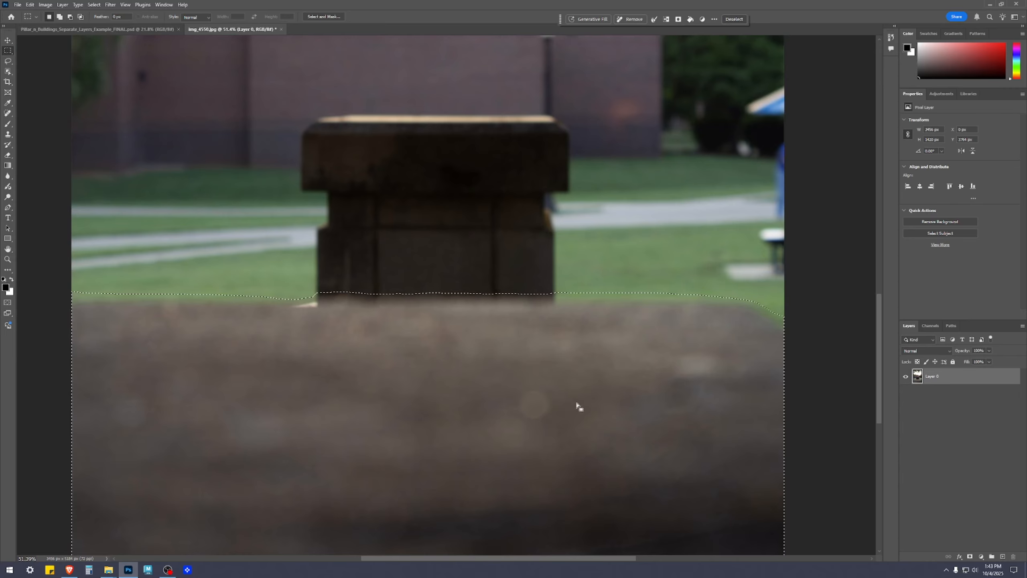
{"action": "scroll", "coordinate": [578, 407], "scroll_direction": "down", "scroll_amount": 2}
{"action": "key", "text": "v"}
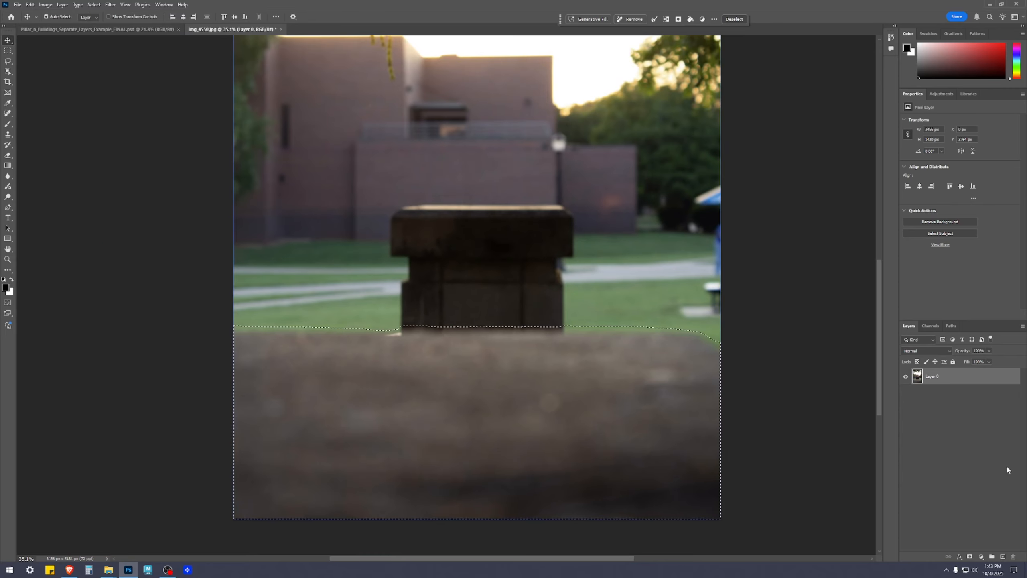
{"action": "scroll", "coordinate": [643, 376], "scroll_direction": "up", "scroll_amount": 3}
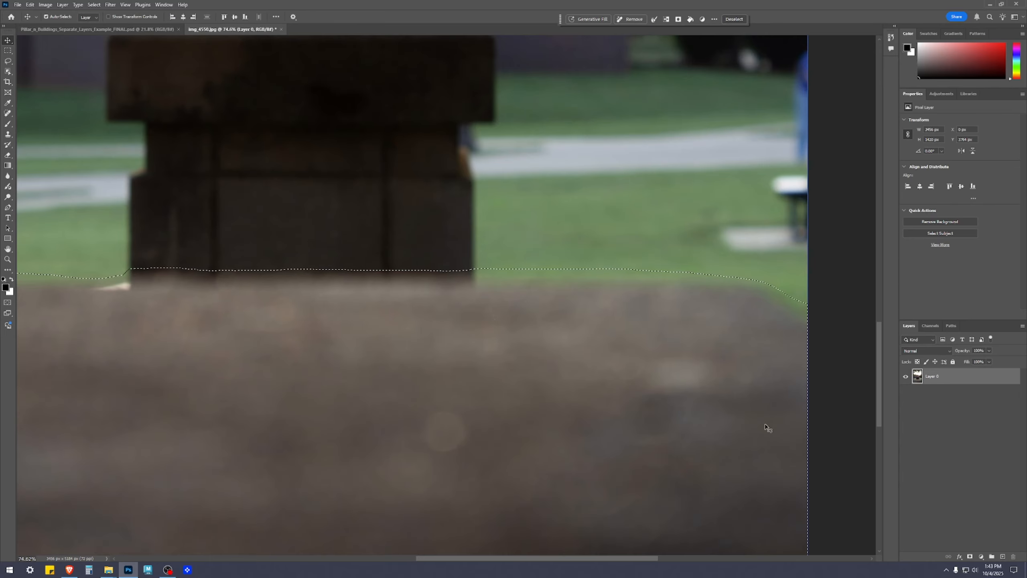
{"action": "scroll", "coordinate": [768, 425], "scroll_direction": "down", "scroll_amount": 2}
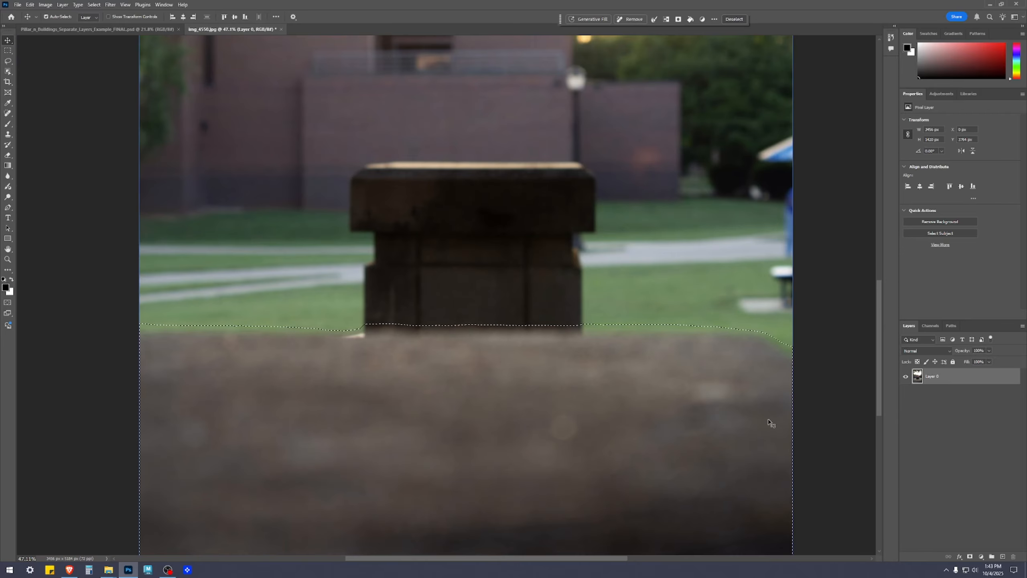
{"action": "key", "text": "shift+Down"}
{"action": "key", "text": "shift+Down"}
{"action": "key", "text": "shift+Down"}
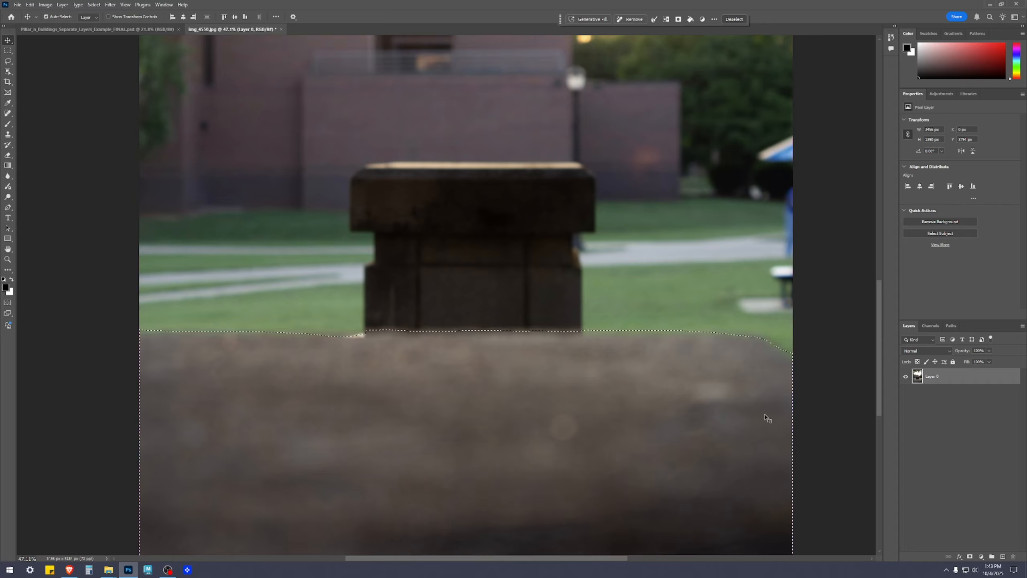
Try expanding the boulder selection by 25 pixels and undo that expansion.
{"action": "left_click", "coordinate": [94, 5]}
{"action": "mouse_move", "coordinate": [126, 136]}
{"action": "left_click", "coordinate": [199, 152]}
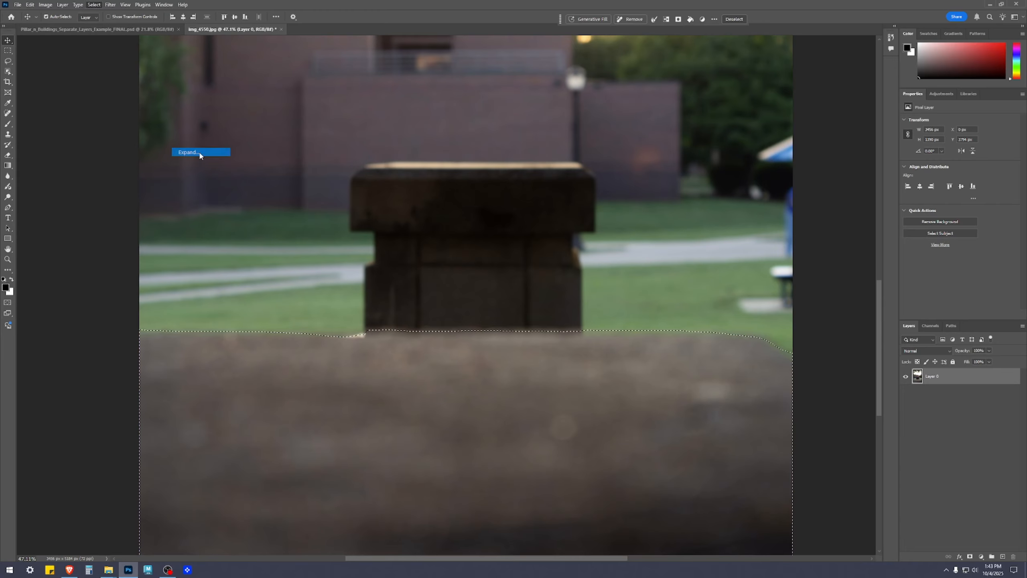
{"action": "type", "text": "25"}
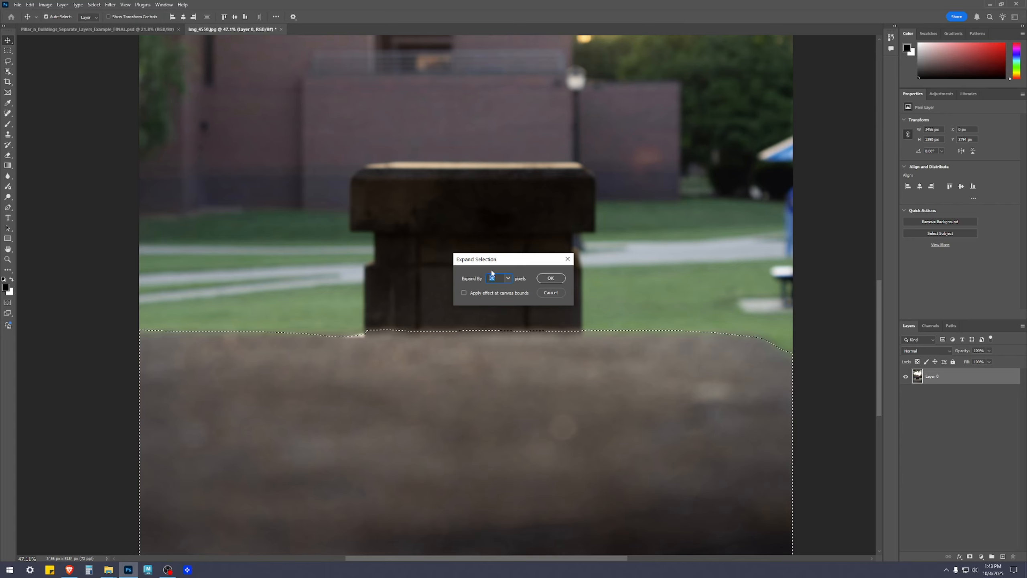
{"action": "left_click", "coordinate": [547, 278]}
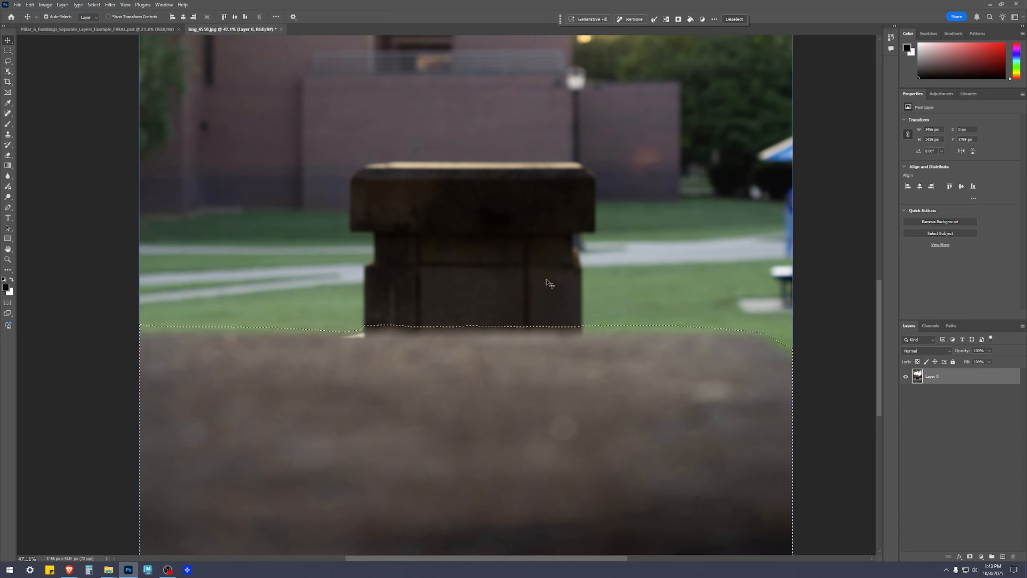
{"action": "key", "text": "ctrl+z"}
Try expanding the boulder selection by 20 pixels.
{"action": "left_click", "coordinate": [45, 17]}
{"action": "left_click", "coordinate": [94, 5]}
{"action": "mouse_move", "coordinate": [131, 136]}
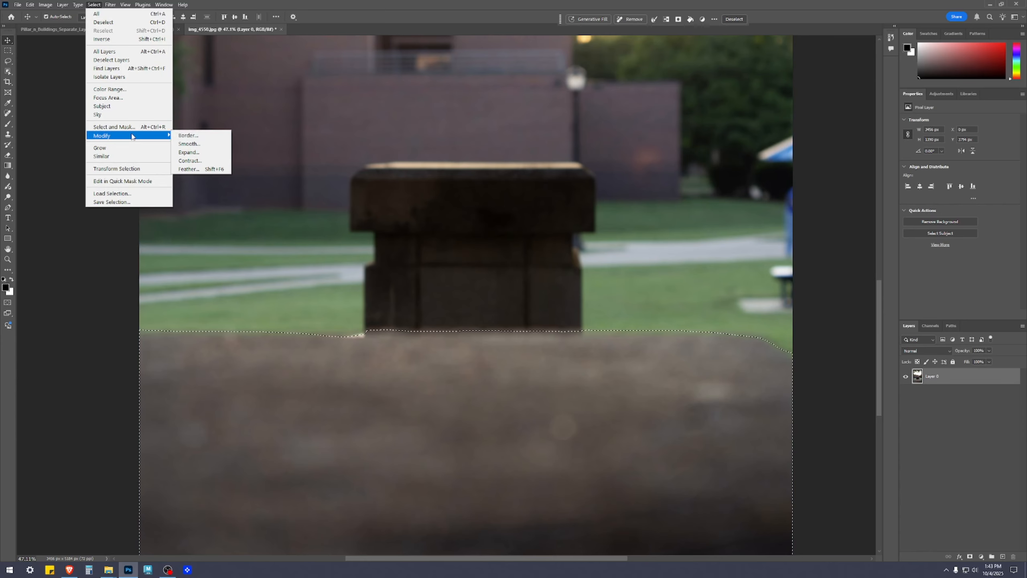
{"action": "left_click", "coordinate": [195, 151]}
{"action": "type", "text": "20"}
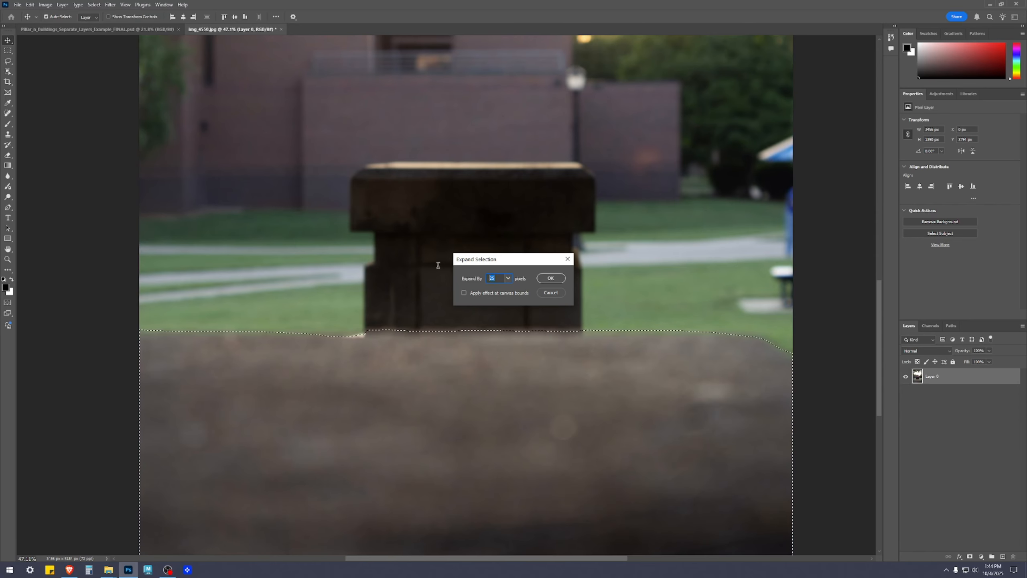
{"action": "left_click", "coordinate": [550, 278]}
Inspect the expanded outline beside the pillar's base and at the boulder's sloping corner, and undo the 20-pixel expansion.
{"action": "scroll", "coordinate": [351, 397], "scroll_direction": "up", "scroll_amount": 5}
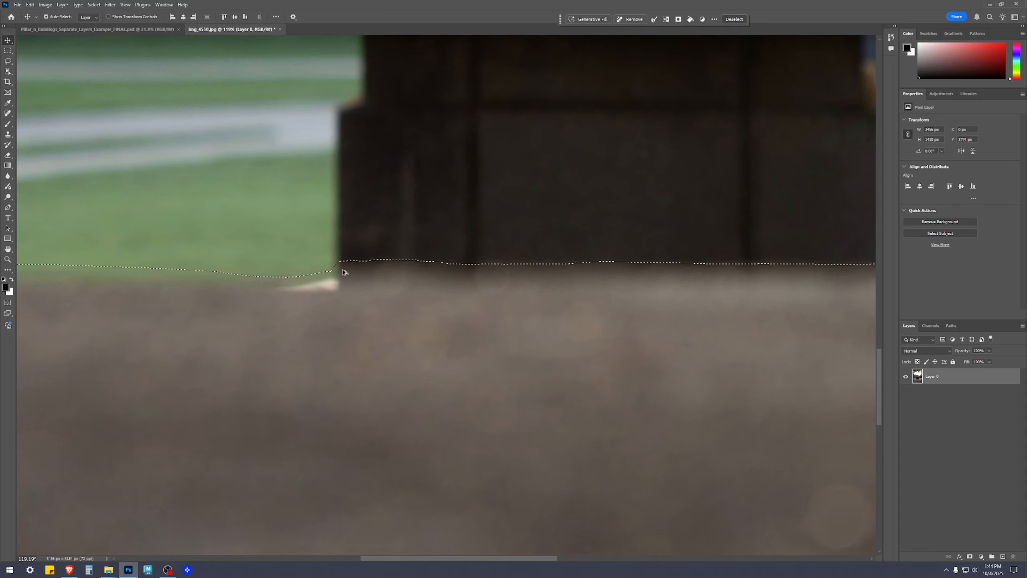
{"action": "scroll", "coordinate": [491, 355], "scroll_direction": "down", "scroll_amount": 6}
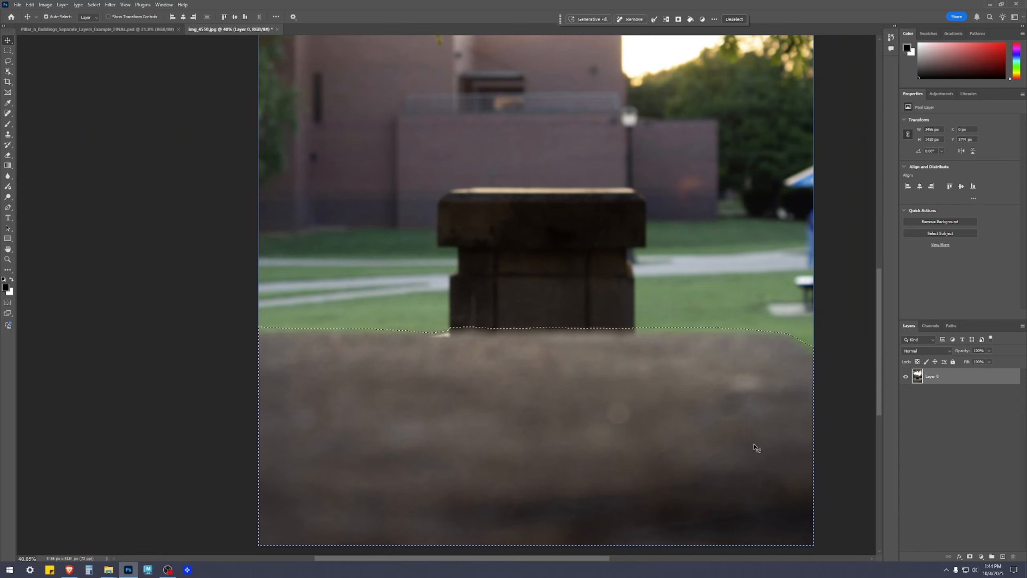
{"action": "scroll", "coordinate": [830, 374], "scroll_direction": "up", "scroll_amount": 4}
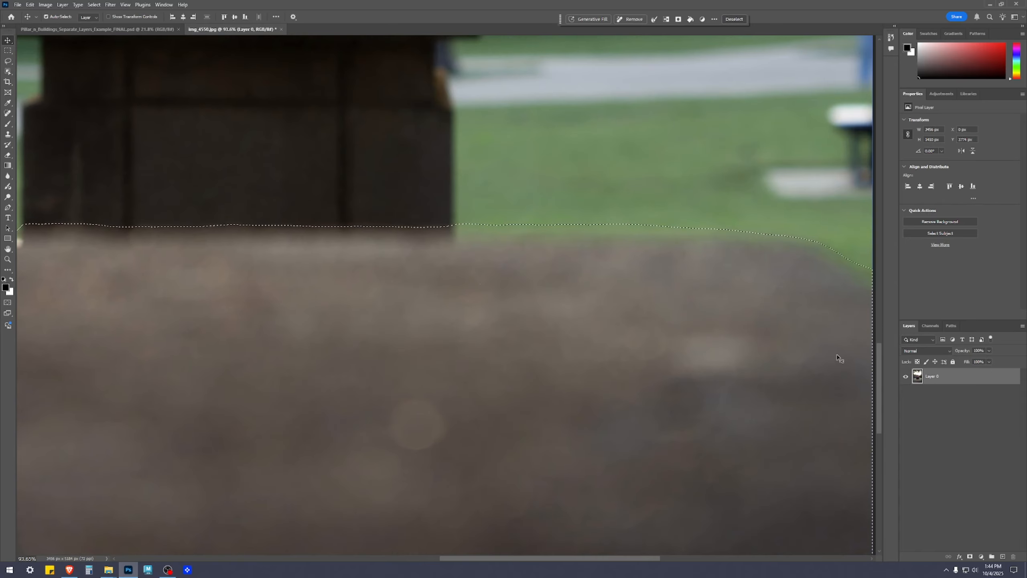
{"action": "scroll", "coordinate": [838, 358], "scroll_direction": "down", "scroll_amount": 2}
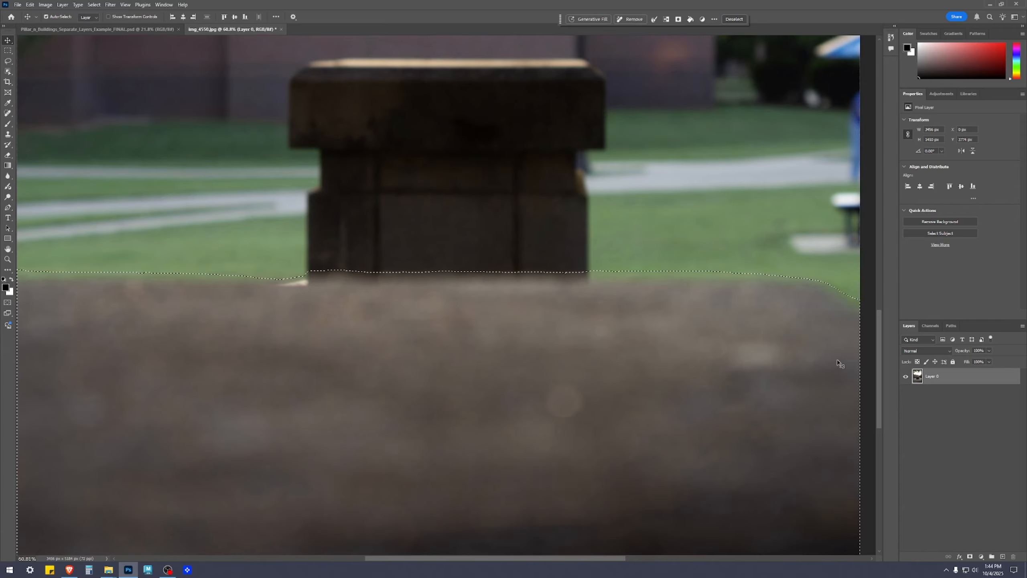
{"action": "scroll", "coordinate": [838, 364], "scroll_direction": "down", "scroll_amount": 3}
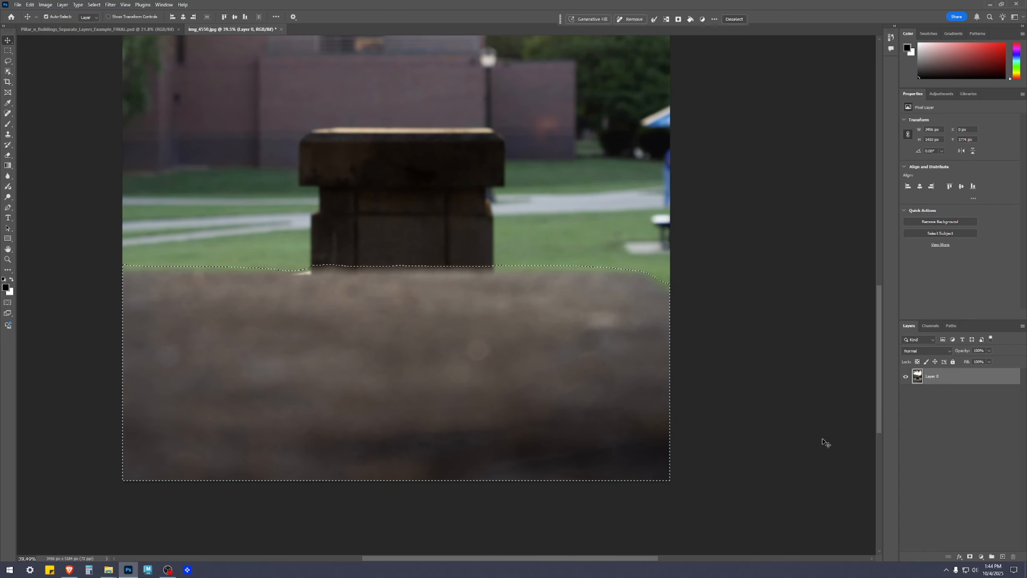
{"action": "key", "text": "ctrl+z"}
Expand the boulder selection by 15 pixels with the effect applied at the canvas bounds.
{"action": "left_click", "coordinate": [94, 4]}
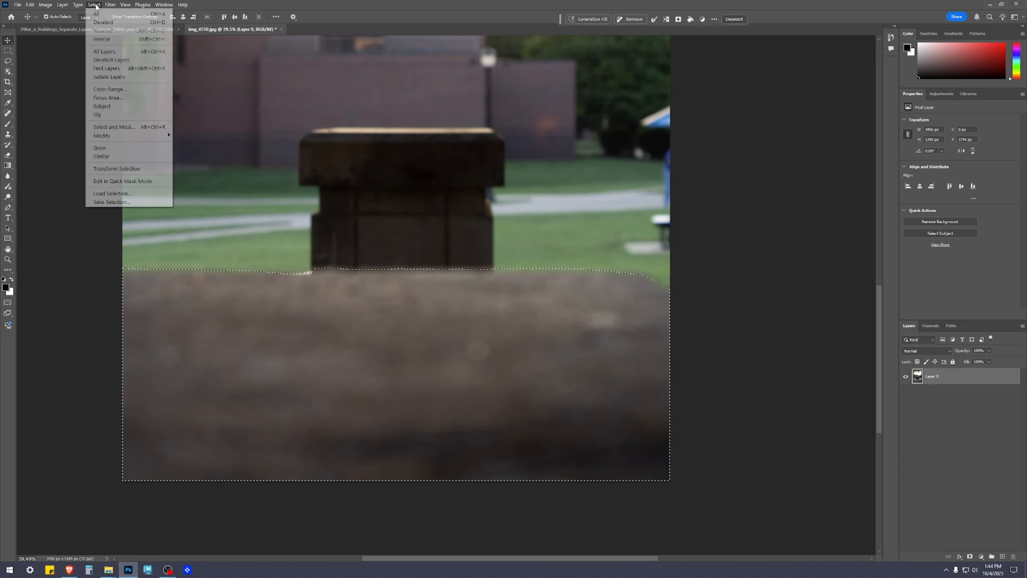
{"action": "mouse_move", "coordinate": [135, 137]}
{"action": "left_click", "coordinate": [194, 152]}
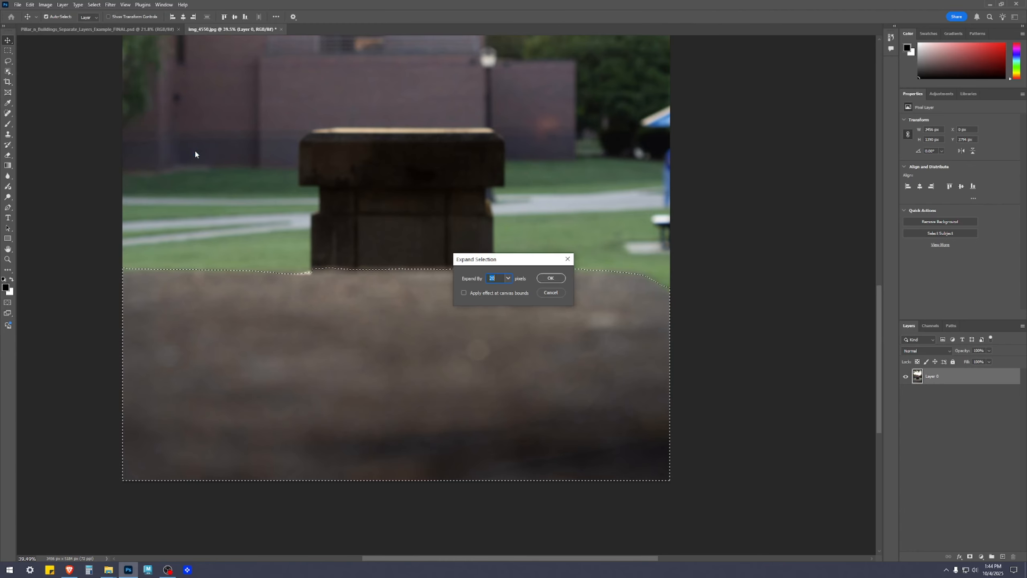
{"action": "type", "text": "15"}
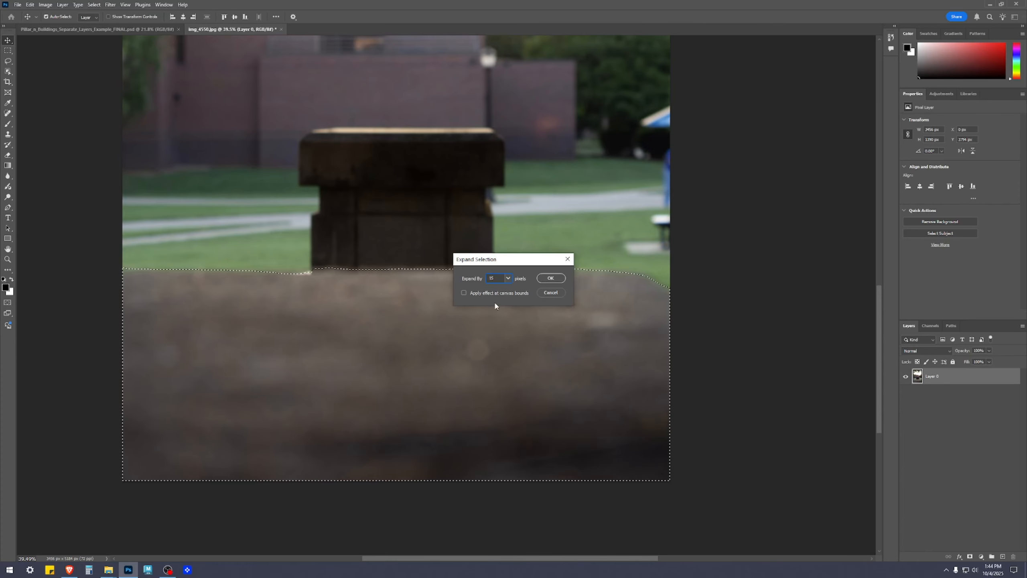
{"action": "left_click", "coordinate": [474, 294]}
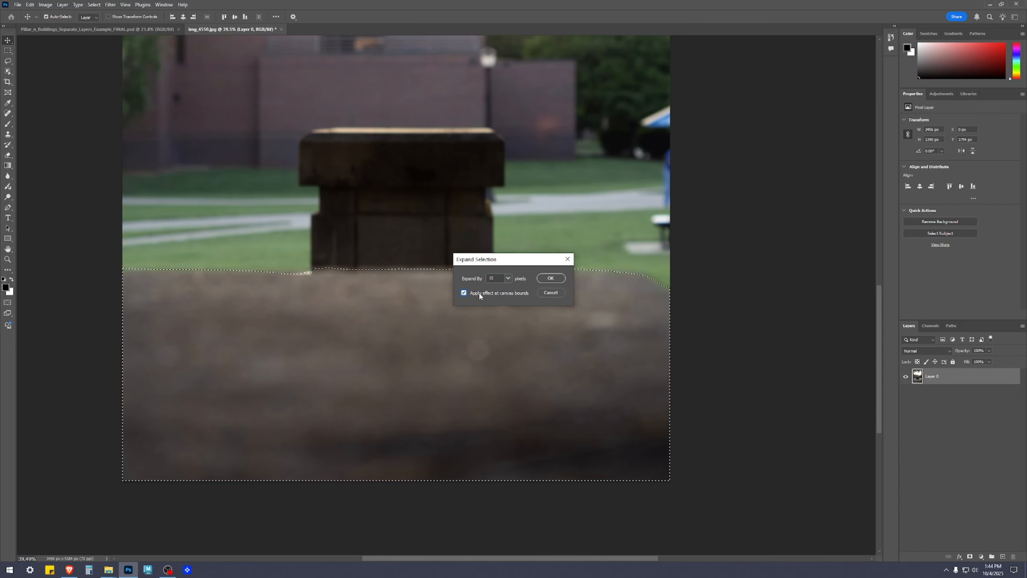
{"action": "left_click", "coordinate": [550, 278]}
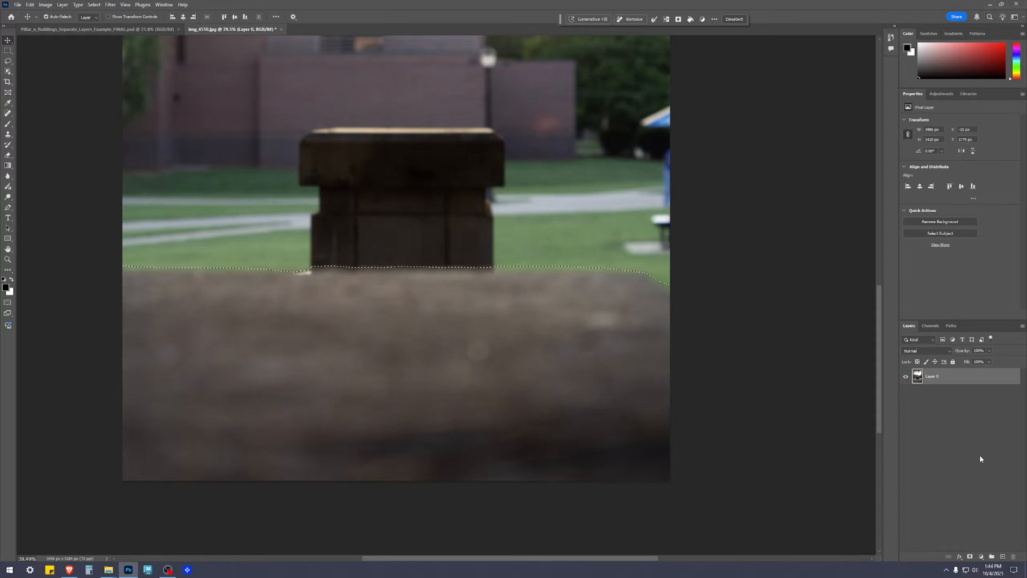
Activate the Lasso tool and open the boulder selection in the Select and Mask workspace.
{"action": "scroll", "coordinate": [442, 373], "scroll_direction": "down", "scroll_amount": 3}
{"action": "left_click_drag", "start_coordinate": [598, 360], "coordinate": [633, 414]}
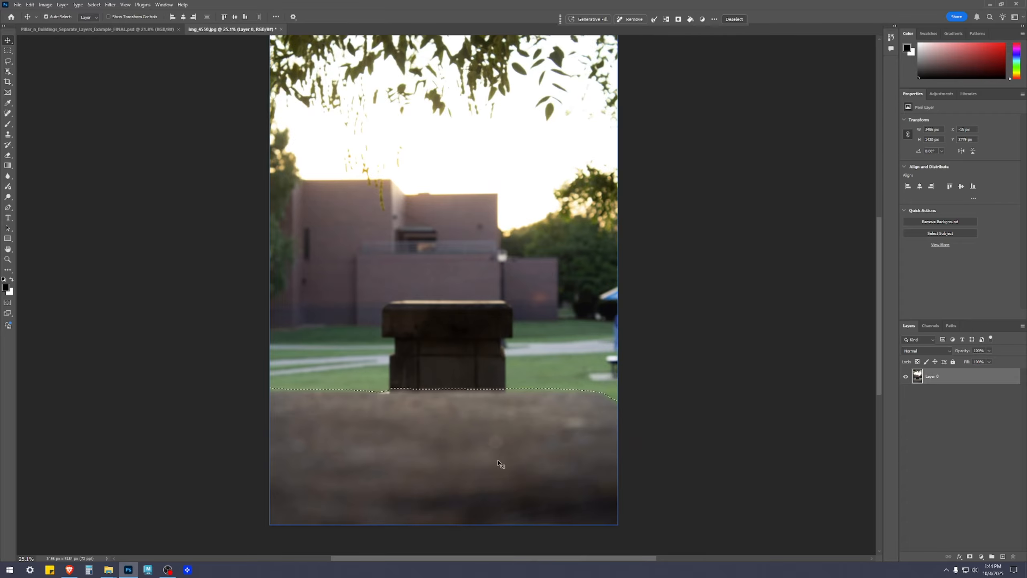
{"action": "scroll", "coordinate": [499, 461], "scroll_direction": "up", "scroll_amount": 2}
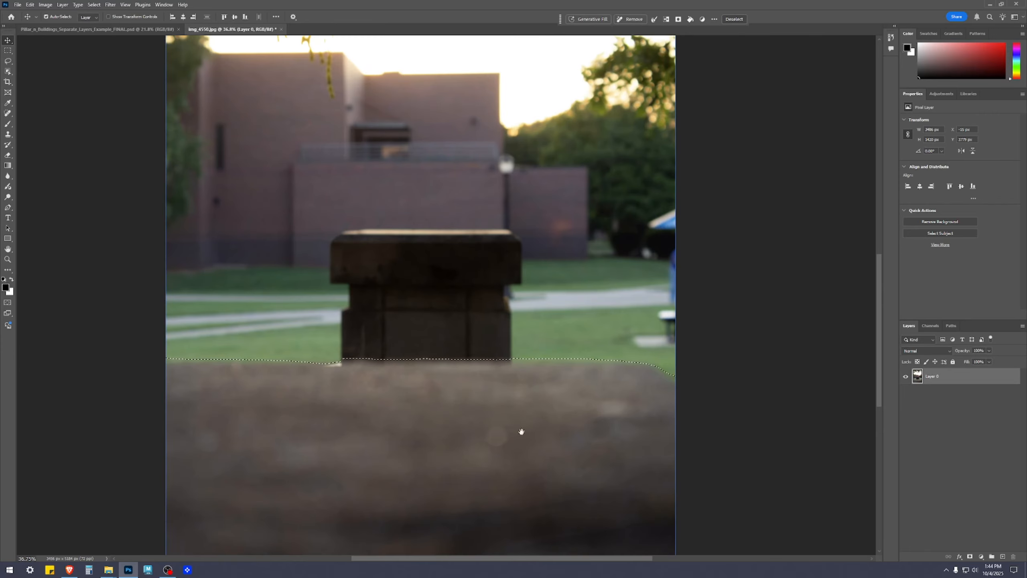
{"action": "left_click_drag", "start_coordinate": [522, 437], "coordinate": [498, 360]}
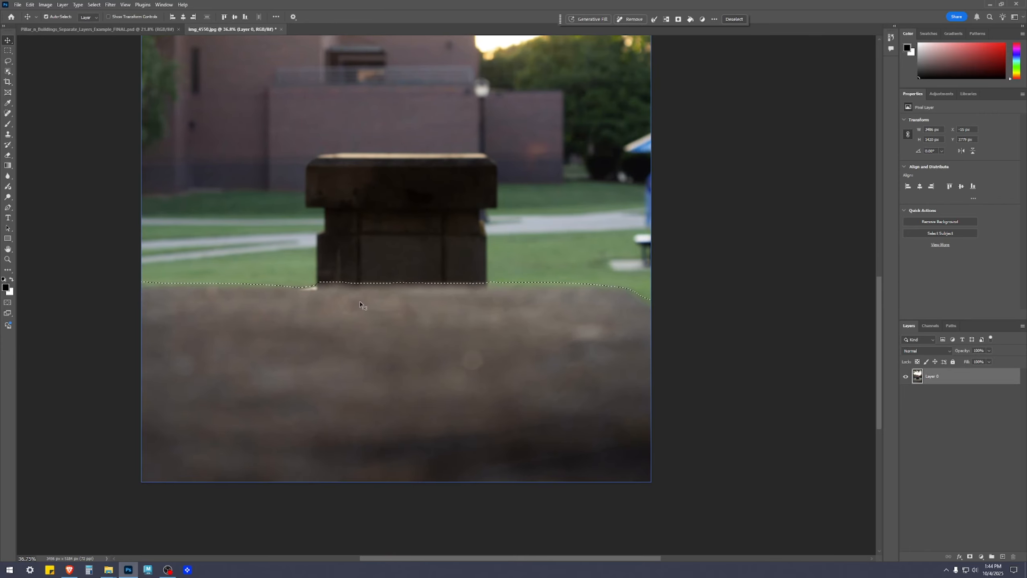
{"action": "scroll", "coordinate": [493, 348], "scroll_direction": "down", "scroll_amount": 1}
{"action": "left_click_drag", "start_coordinate": [501, 333], "coordinate": [490, 373]}
{"action": "key", "text": "w"}
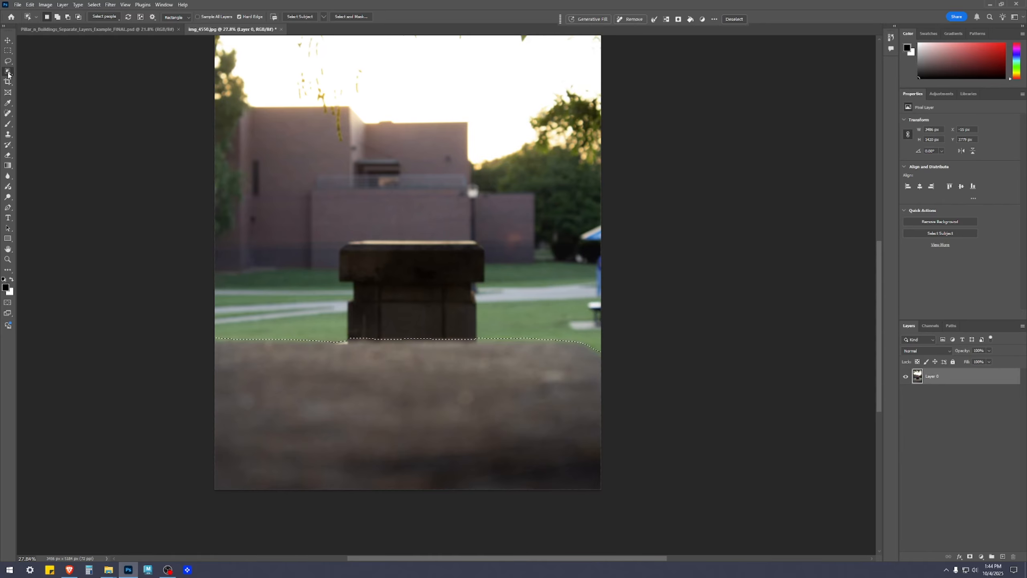
{"action": "key", "text": "l"}
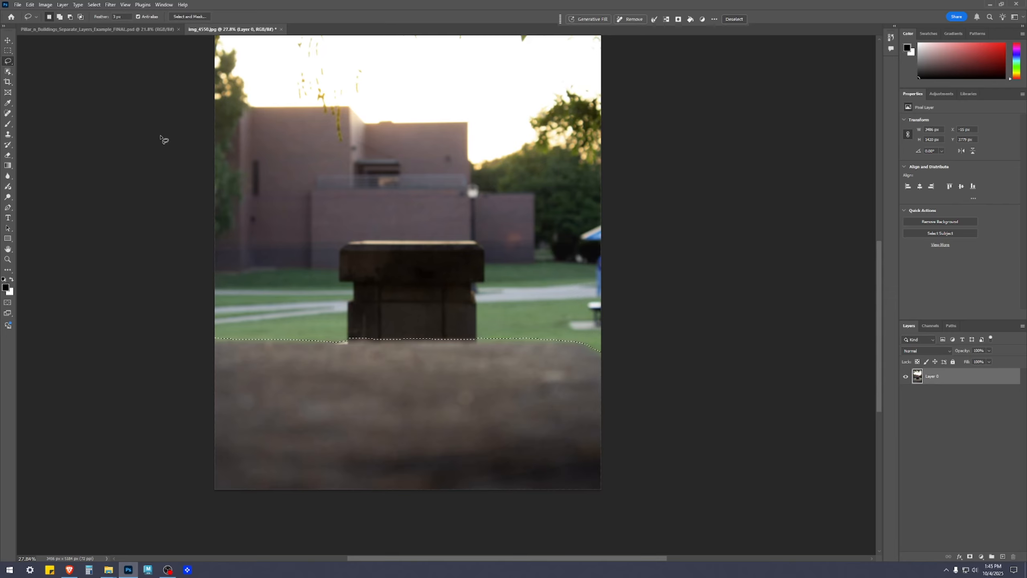
{"action": "key", "text": "w"}
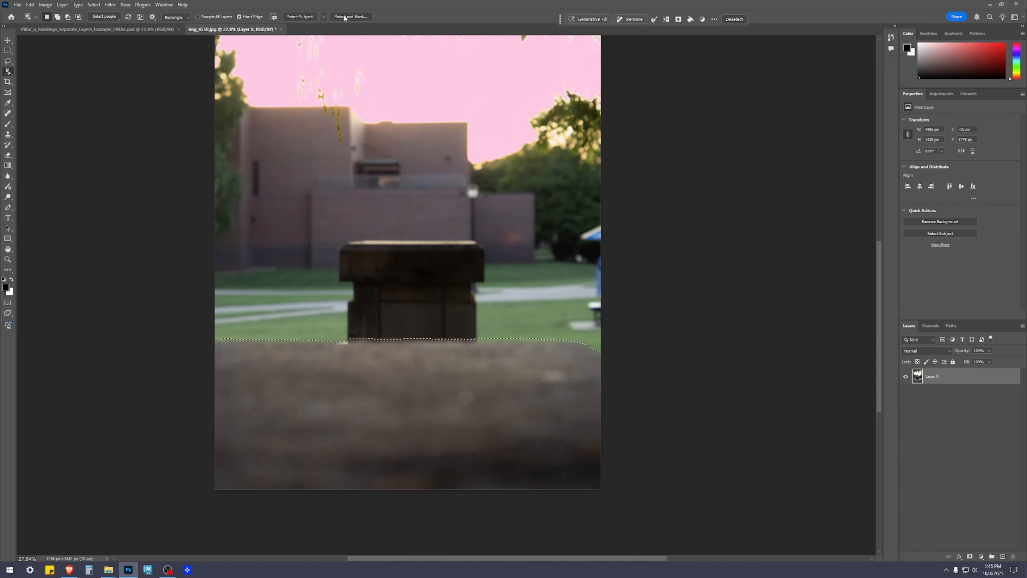
{"action": "key", "text": "l"}
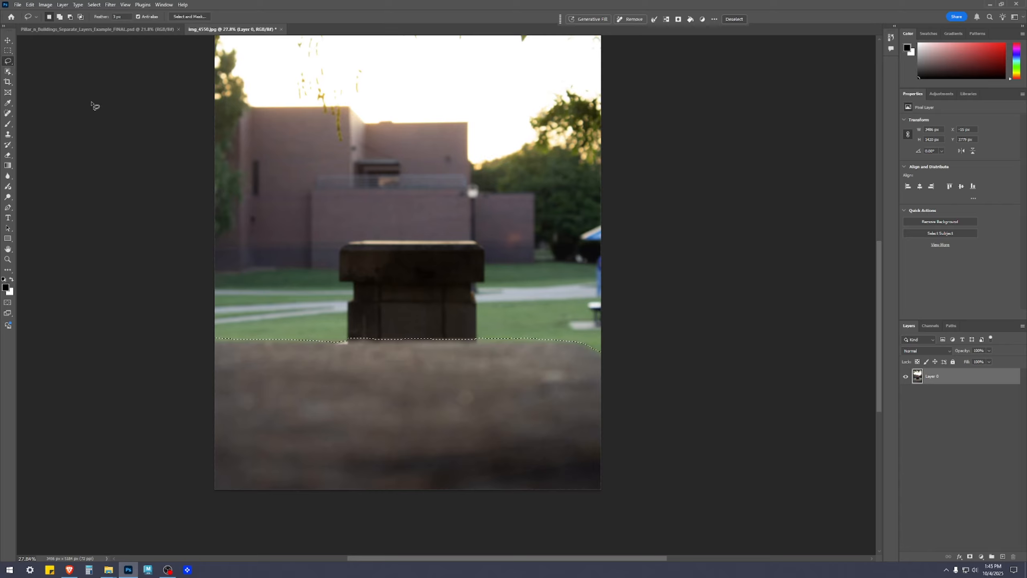
{"action": "left_click", "coordinate": [190, 16]}
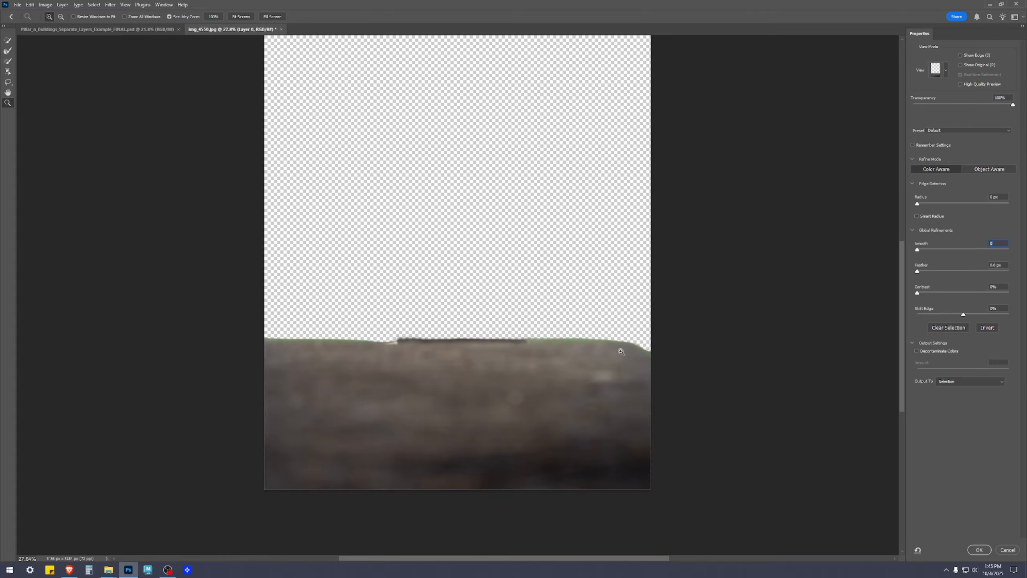
{"action": "left_click", "coordinate": [567, 350]}
{"action": "left_click", "coordinate": [521, 349]}
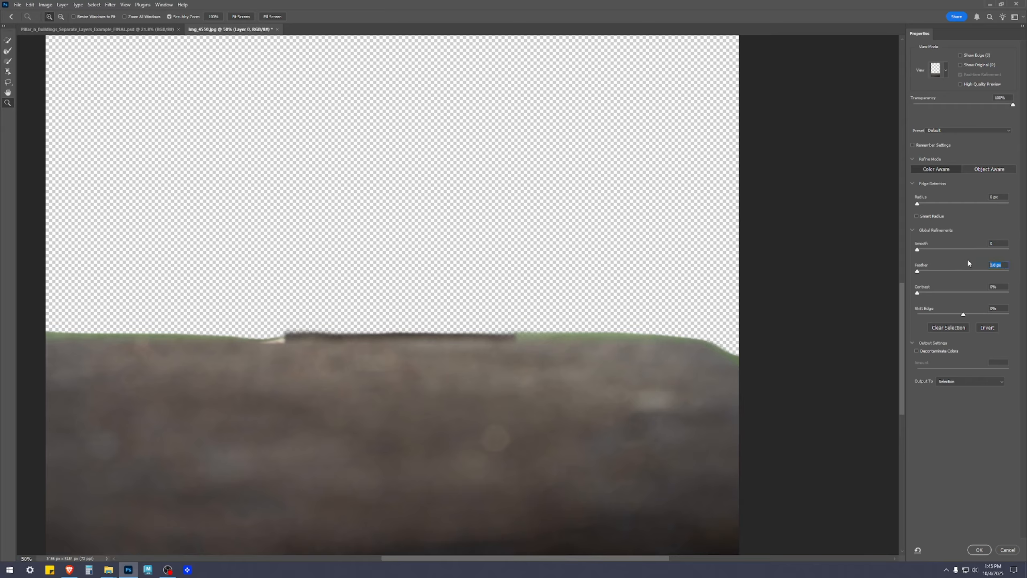
Set the boulder selection's feather to 20 px and shift its edge by +10%.
{"action": "type", "text": "5"}
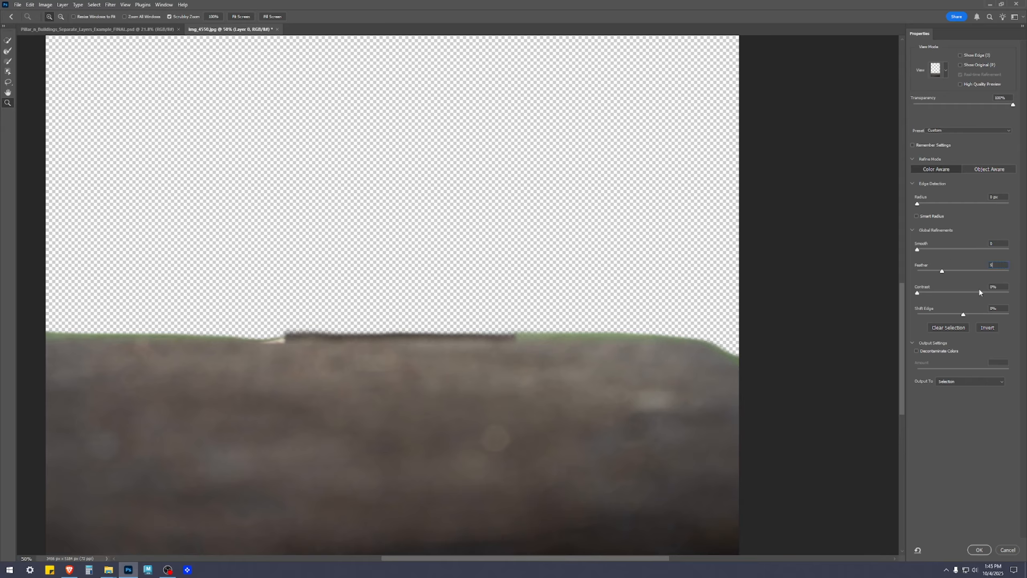
{"action": "type", "text": "20"}
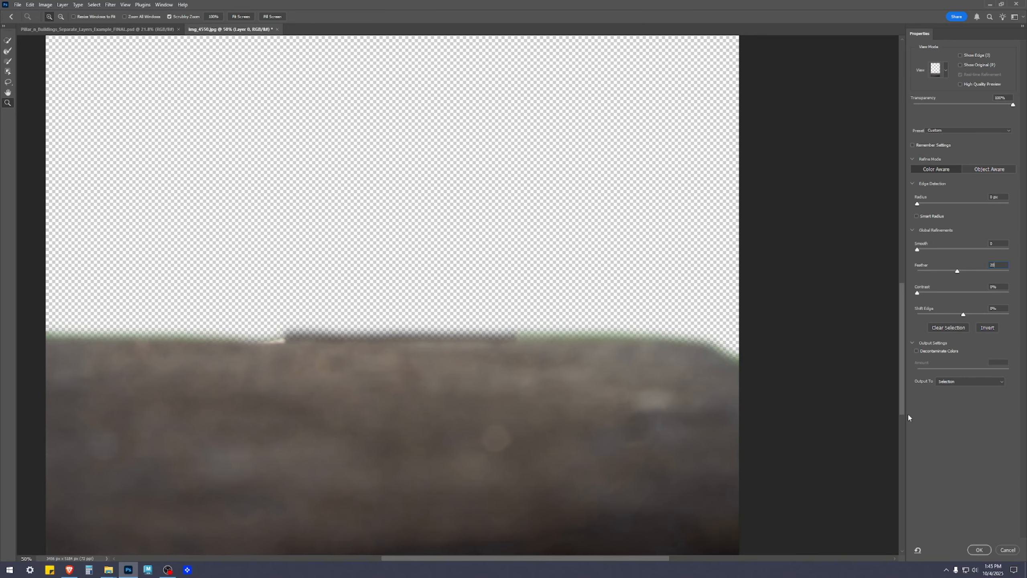
{"action": "left_click", "coordinate": [268, 343]}
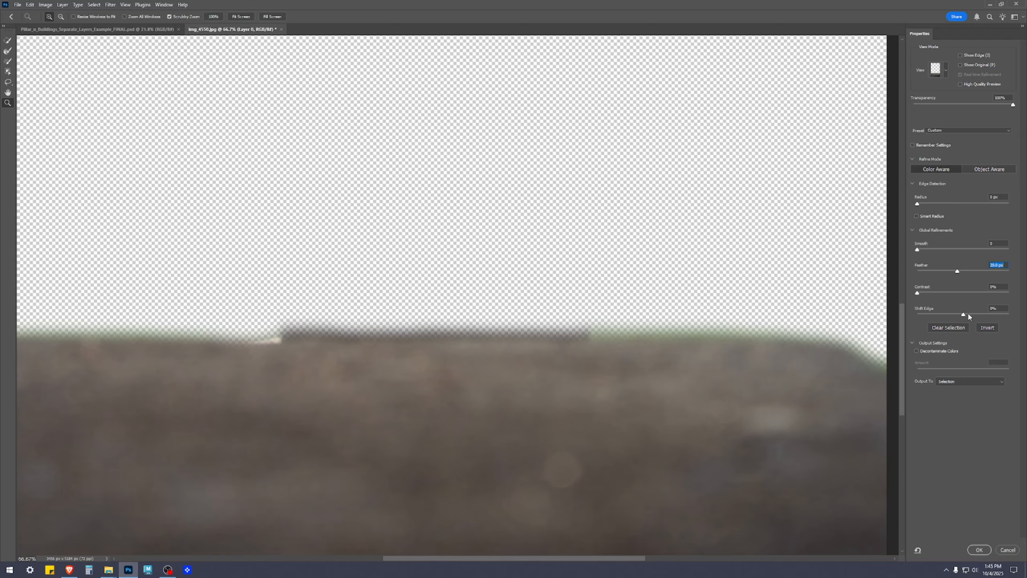
{"action": "type", "text": "10"}
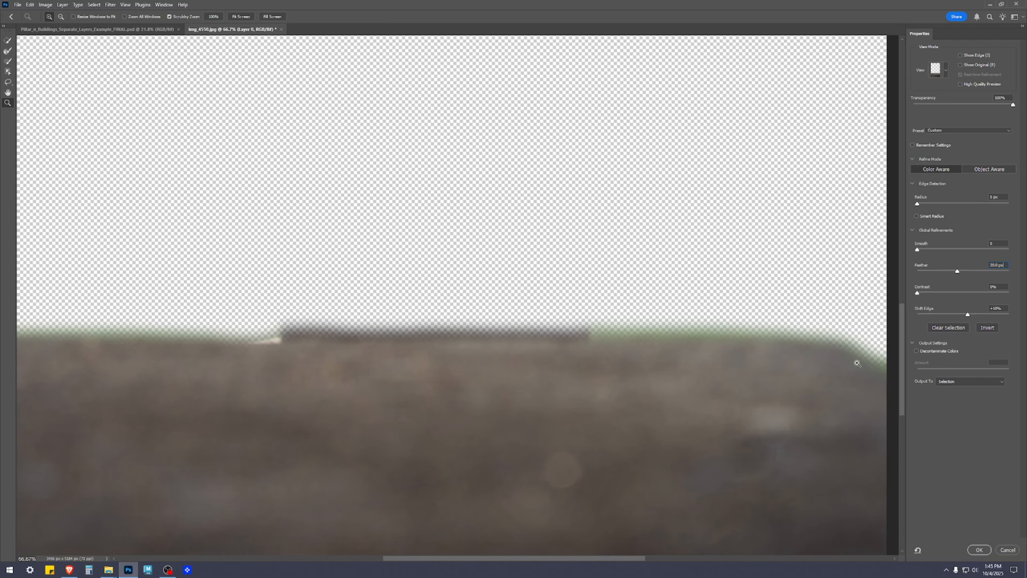
{"action": "left_click", "coordinate": [795, 394], "text": "alt"}
{"action": "left_click_drag", "start_coordinate": [715, 385], "coordinate": [653, 273]}
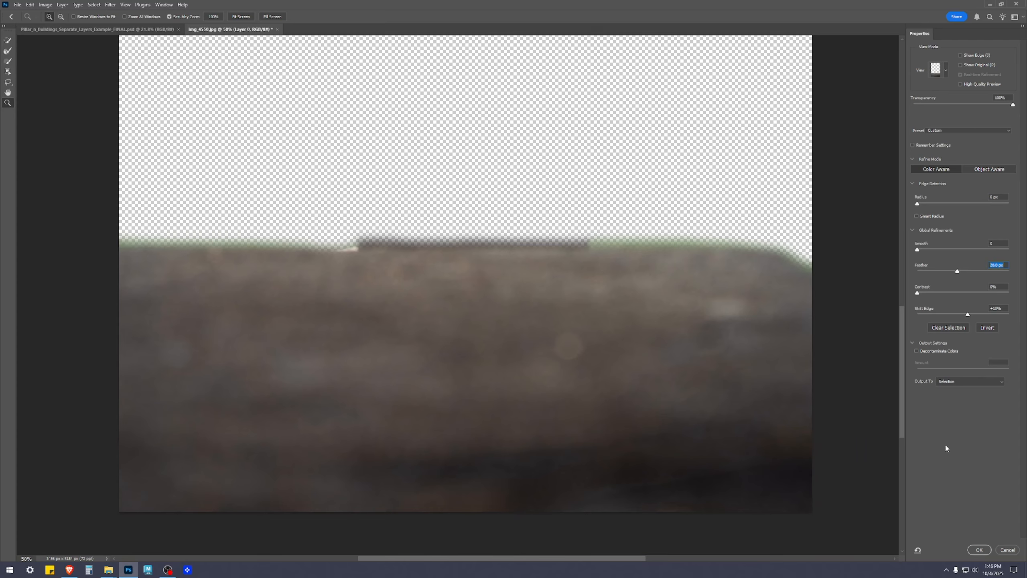
Output the refined boulder selection to a new layer with a layer mask.
{"action": "left_click", "coordinate": [973, 382]}
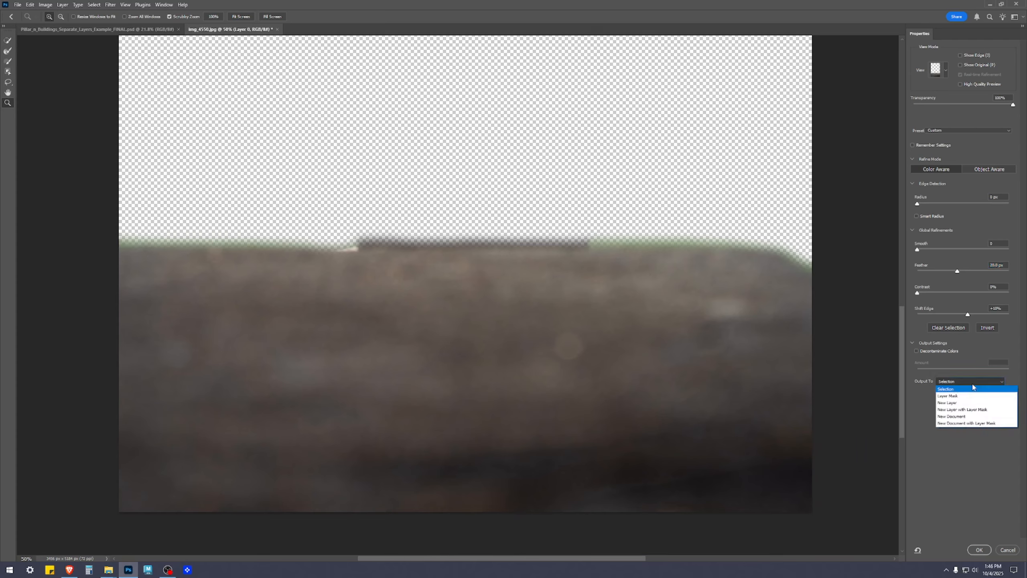
{"action": "left_click", "coordinate": [966, 410]}
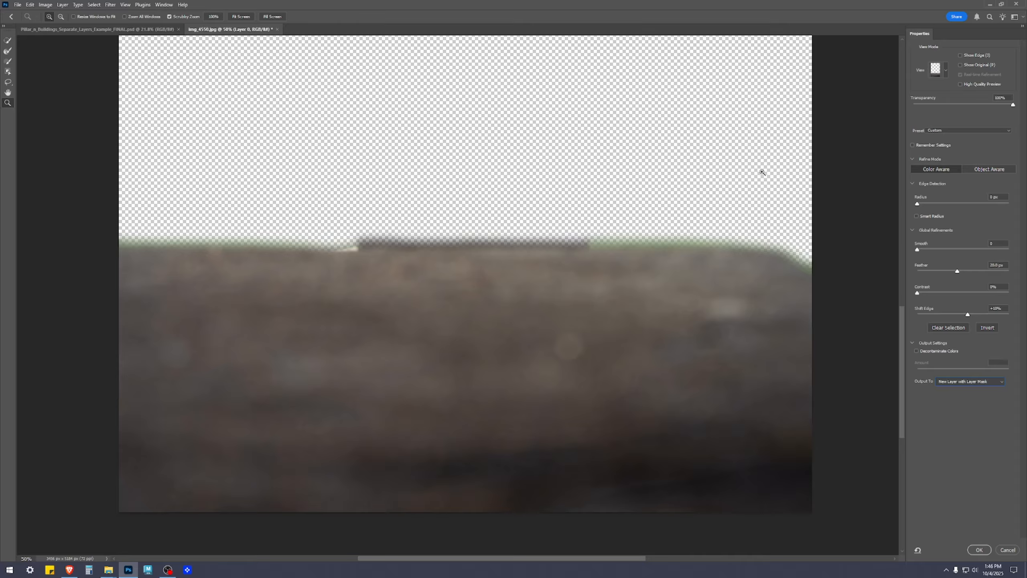
{"action": "left_click", "coordinate": [946, 72]}
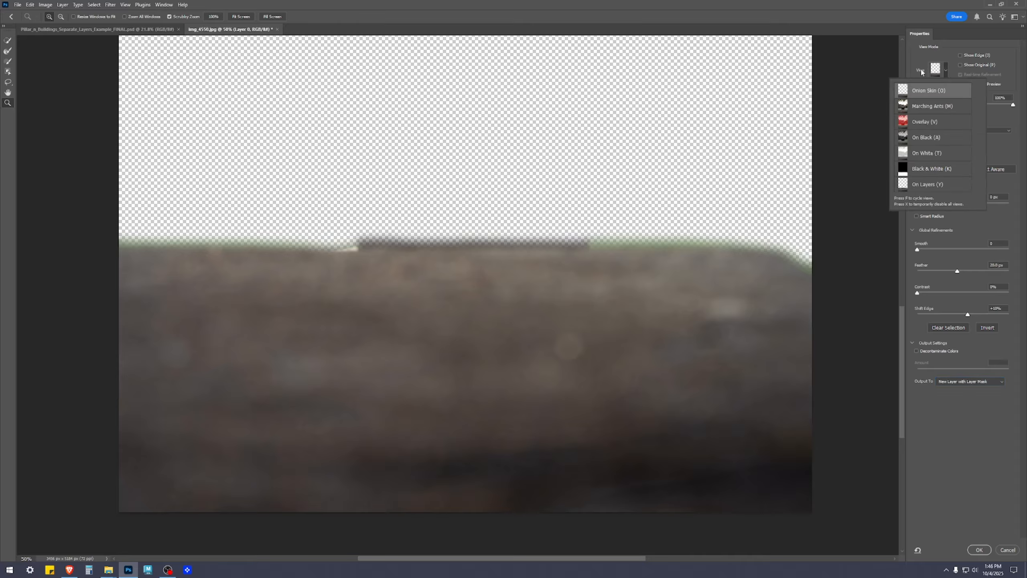
{"action": "left_click", "coordinate": [1011, 214]}
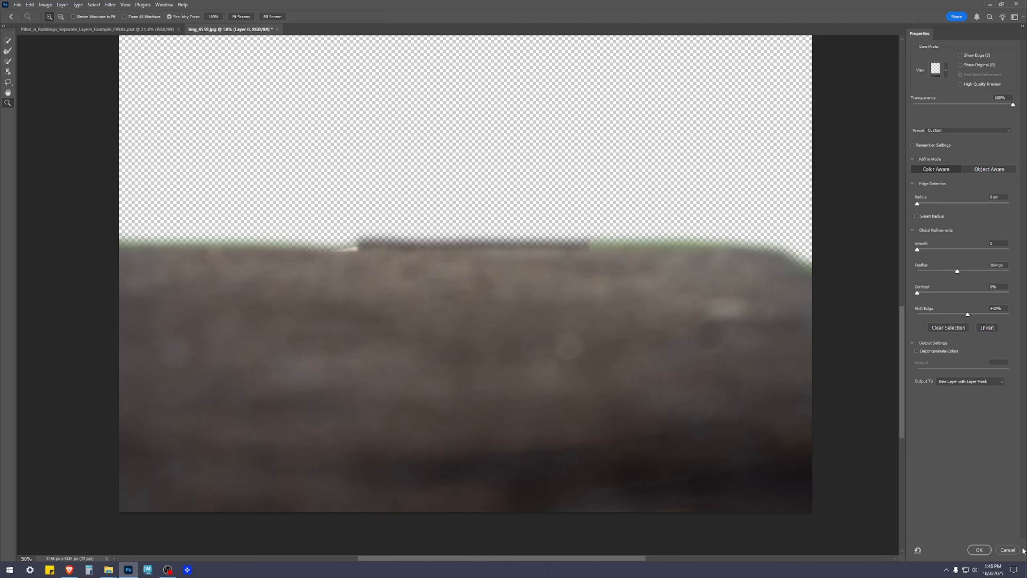
{"action": "left_click", "coordinate": [978, 550]}
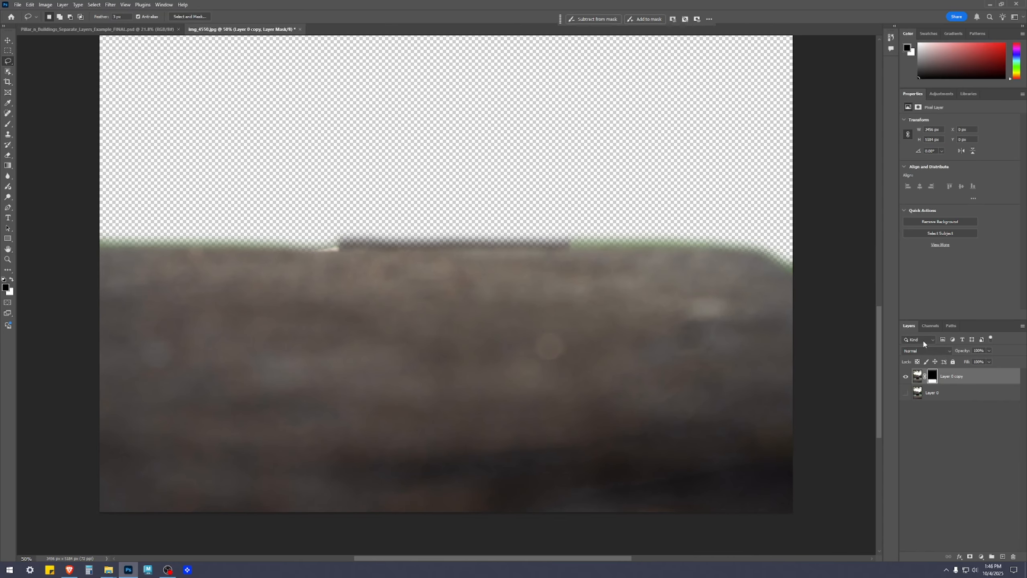
Rename the masked boulder layer "Front Boulder ONLY", activate the Move tool and deselect the layer.
{"action": "scroll", "coordinate": [732, 493], "scroll_direction": "up", "scroll_amount": 5}
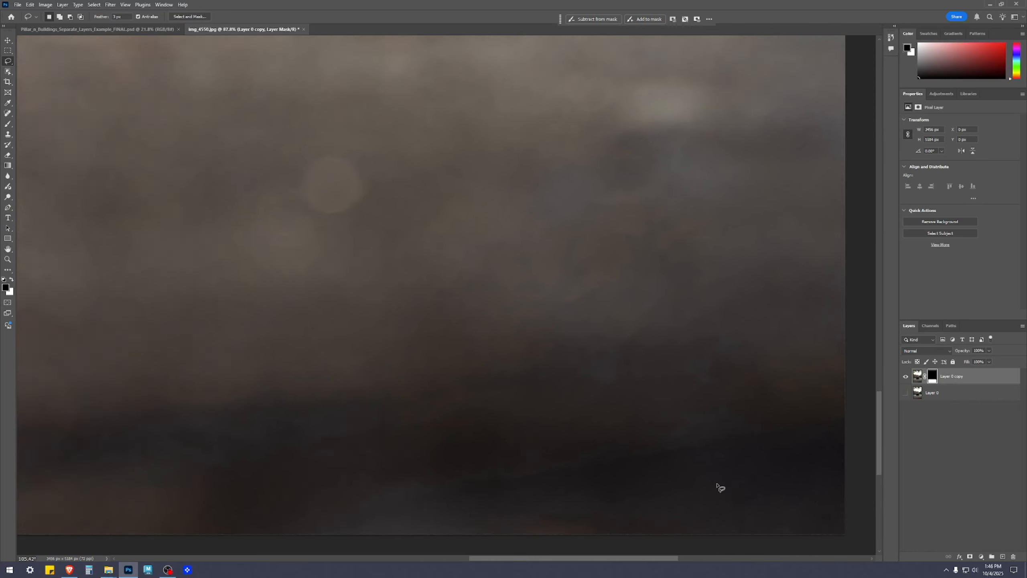
{"action": "scroll", "coordinate": [531, 485], "scroll_direction": "down", "scroll_amount": 5}
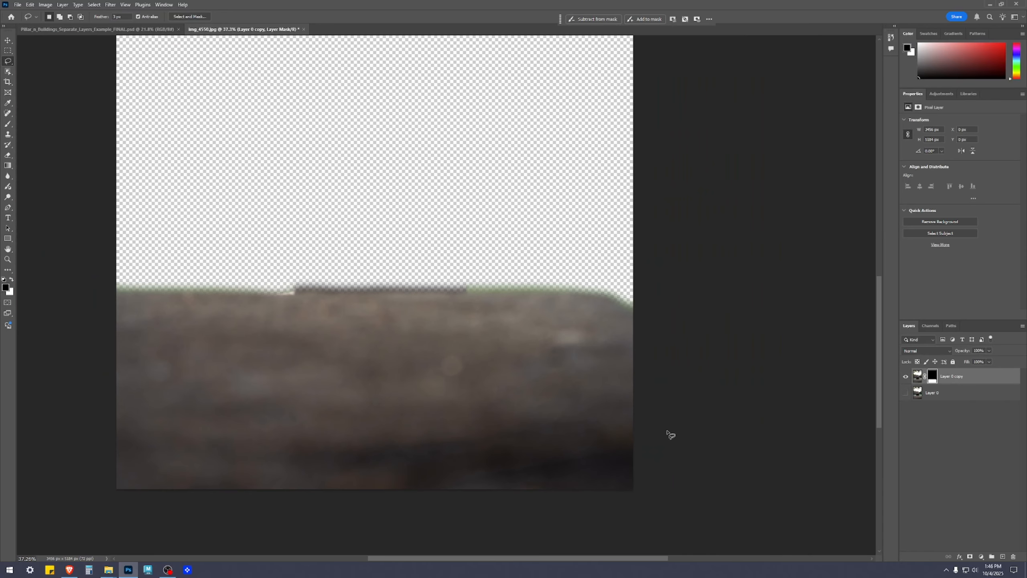
{"action": "double_click", "coordinate": [953, 376]}
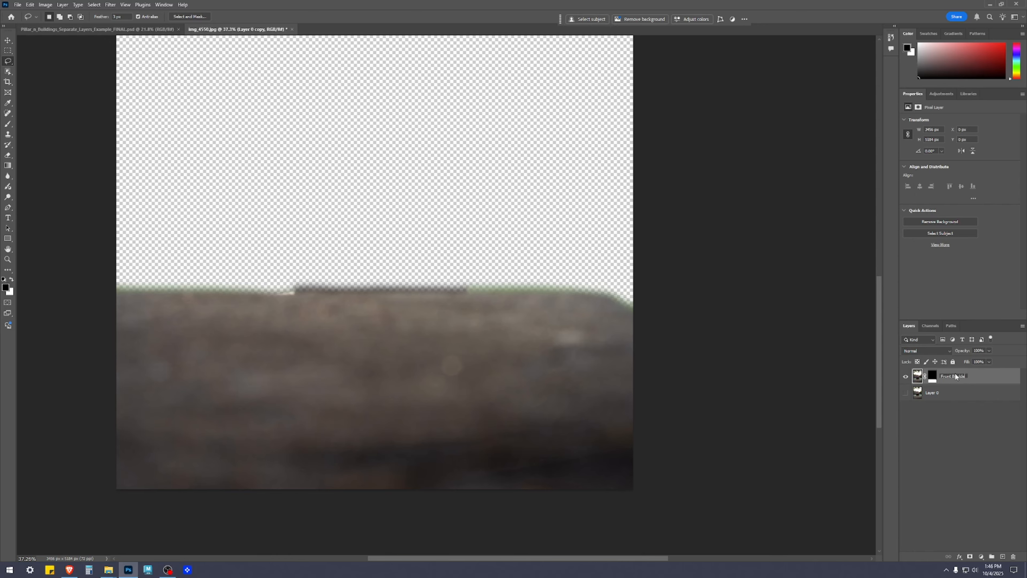
{"action": "type", "text": "Front Boulder ONLY"}
{"action": "key", "text": "Return"}
{"action": "key", "text": "v"}
{"action": "left_click", "coordinate": [809, 432]}
{"action": "scroll", "coordinate": [623, 287], "scroll_direction": "down", "scroll_amount": 1}
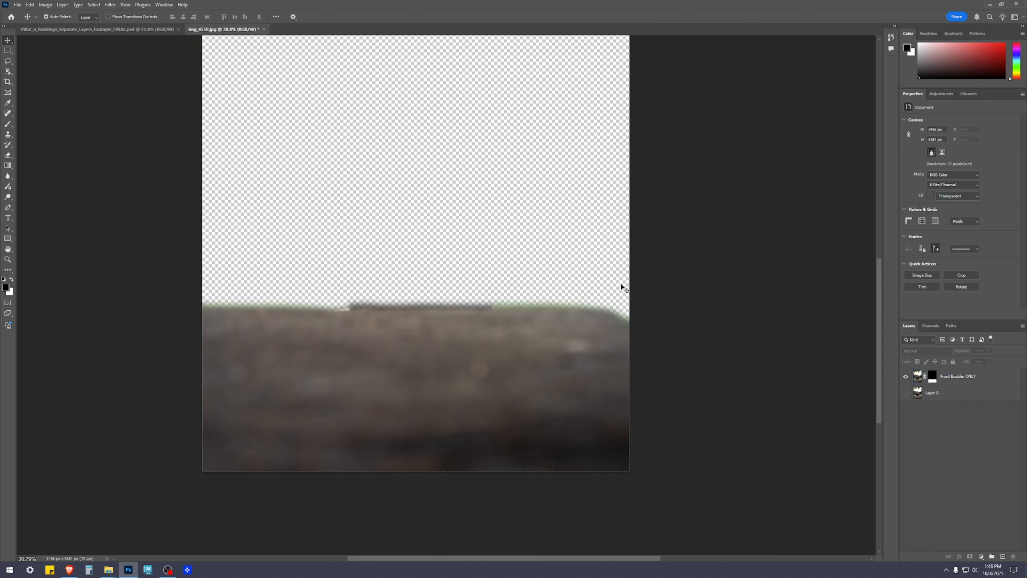
{"action": "scroll", "coordinate": [766, 380], "scroll_direction": "down", "scroll_amount": 1}
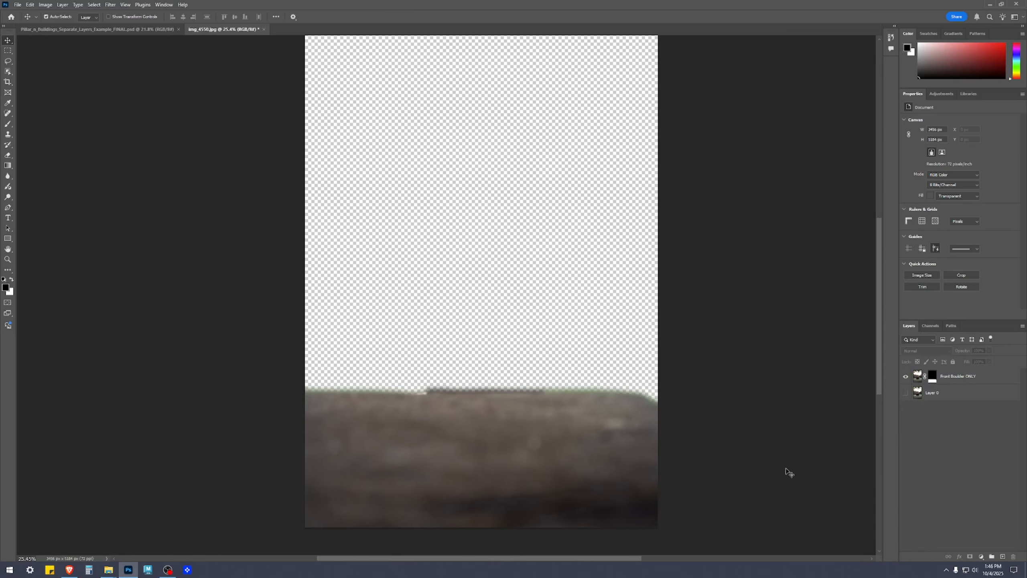
{"action": "scroll", "coordinate": [752, 449], "scroll_direction": "up", "scroll_amount": 1}
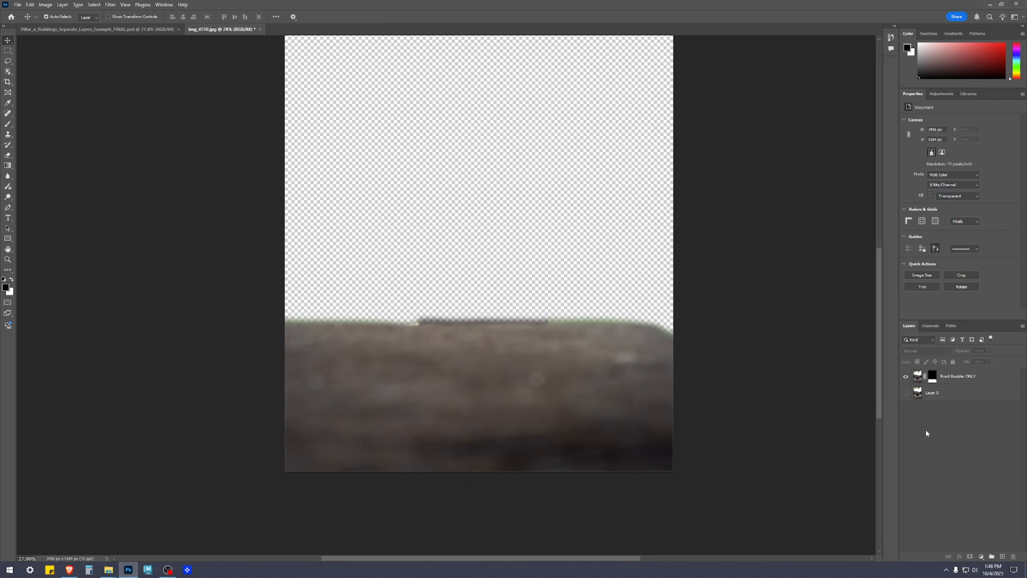
Hide the Front Boulder ONLY layer and make the full photo layer beneath it visible.
{"action": "left_click", "coordinate": [959, 377]}
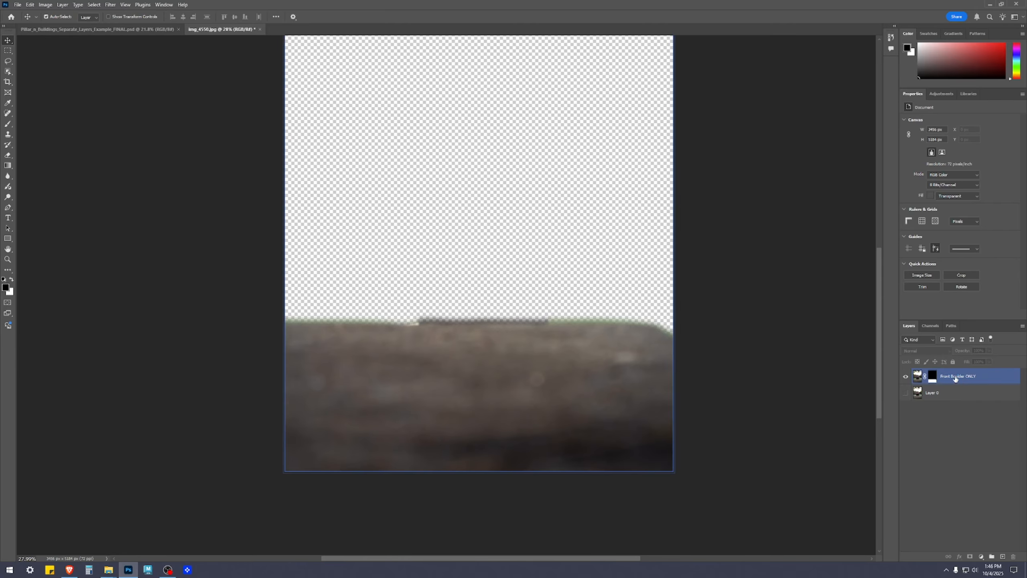
{"action": "left_click", "coordinate": [906, 376]}
{"action": "left_click", "coordinate": [931, 470]}
{"action": "left_click", "coordinate": [905, 393]}
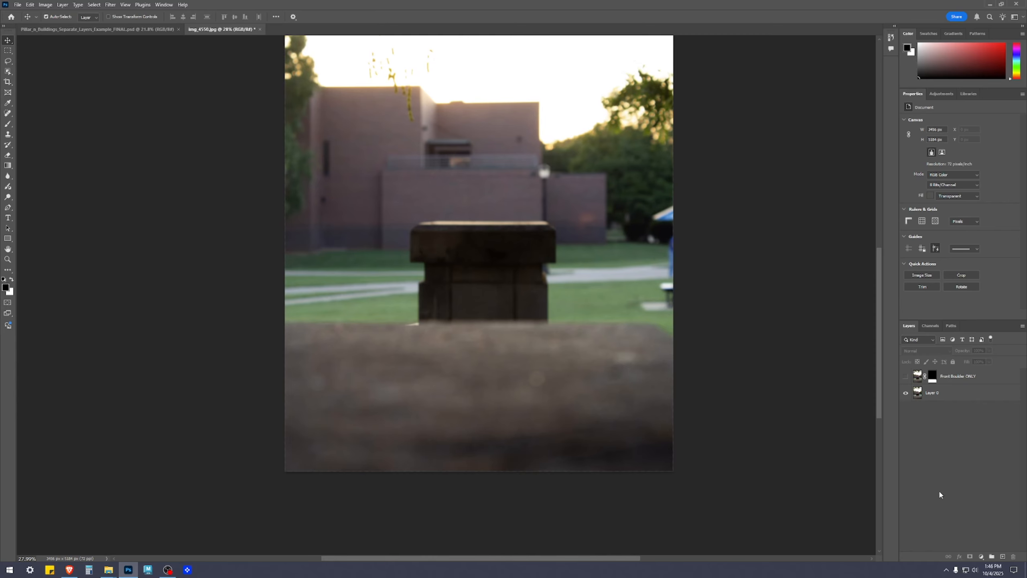
Rename the full photo layer "Original".
{"action": "left_click", "coordinate": [936, 394]}
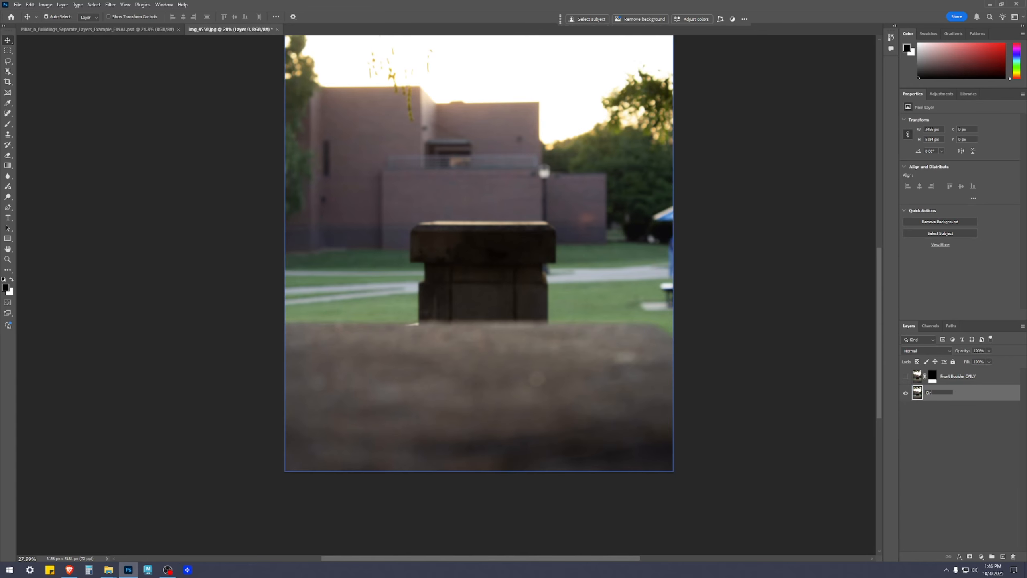
{"action": "type", "text": "Original"}
{"action": "key", "text": "Return"}
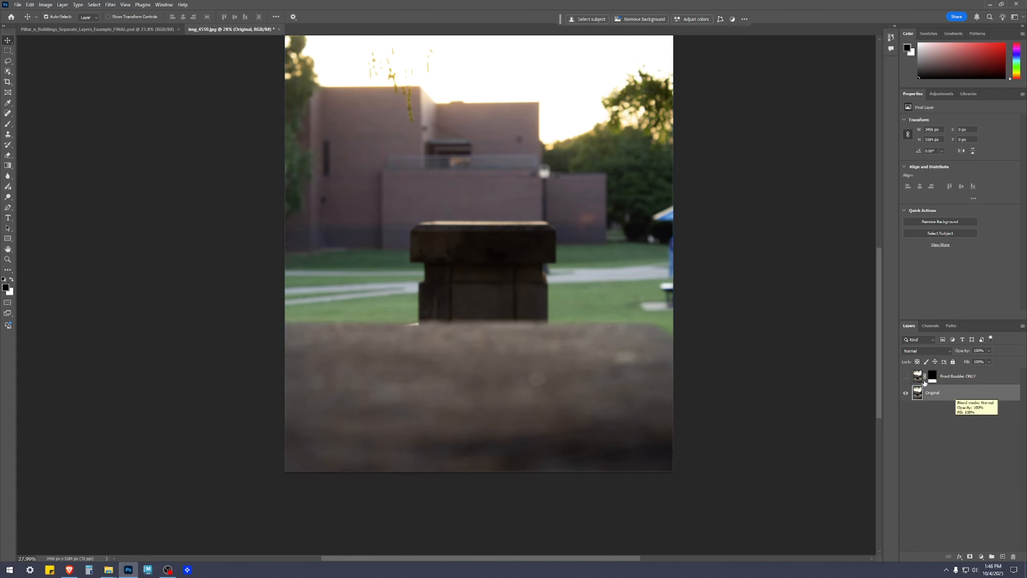
Select the dark stone pillar on the Original layer with the Object Selection tool.
{"action": "key", "text": "w"}
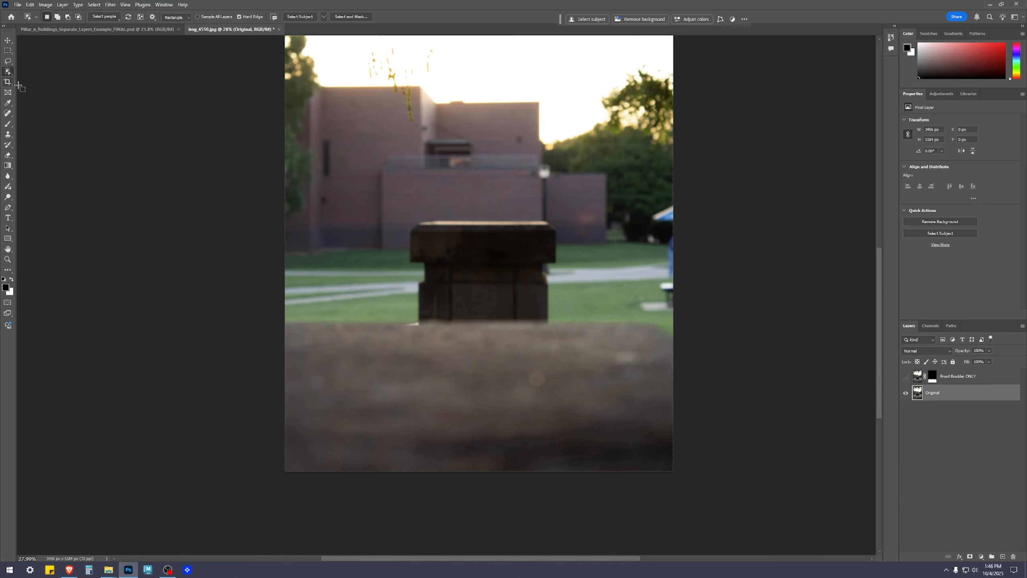
{"action": "scroll", "coordinate": [402, 331], "scroll_direction": "up", "scroll_amount": 2}
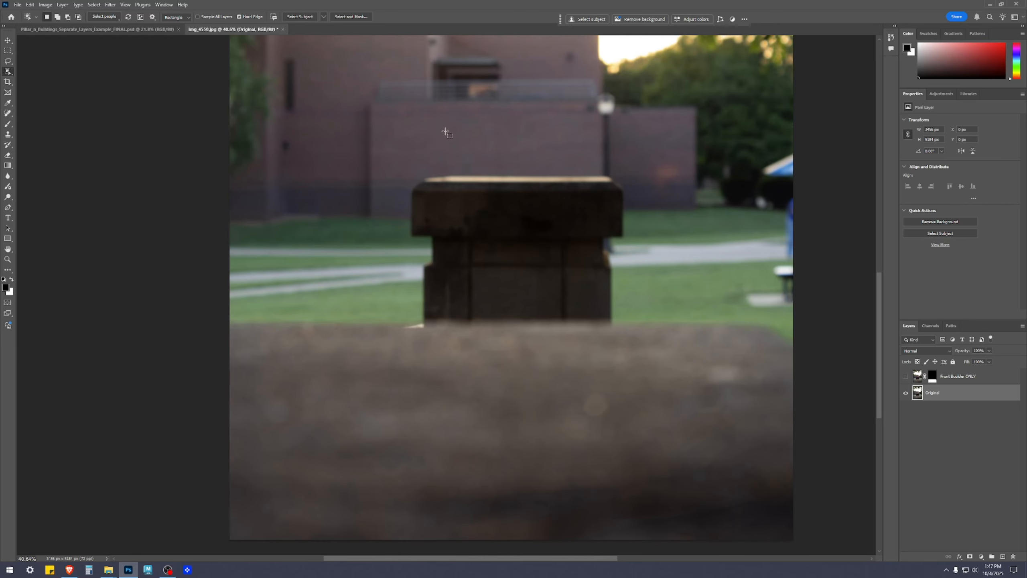
{"action": "left_click", "coordinate": [493, 234]}
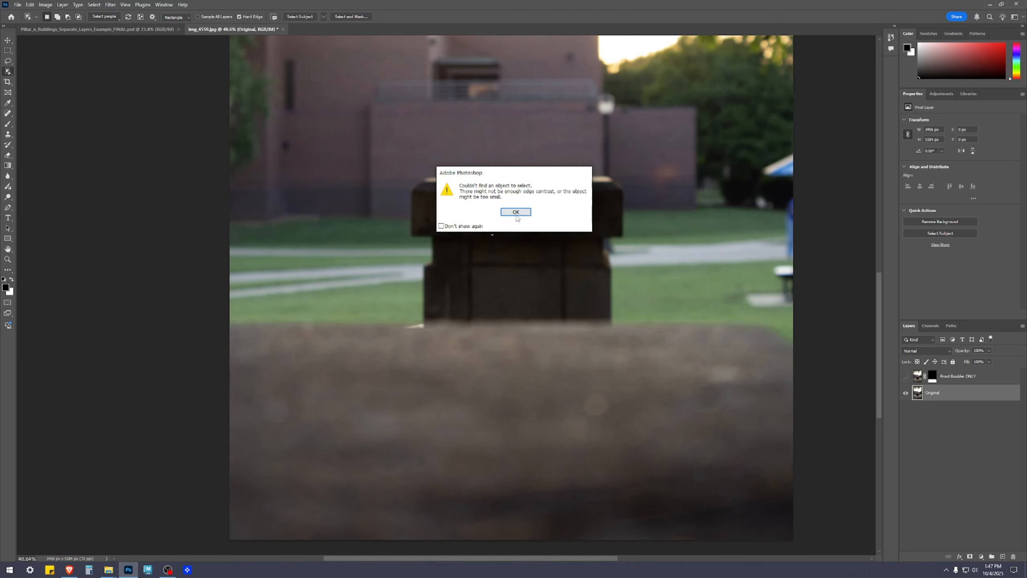
{"action": "left_click", "coordinate": [516, 214]}
{"action": "left_click", "coordinate": [475, 260]}
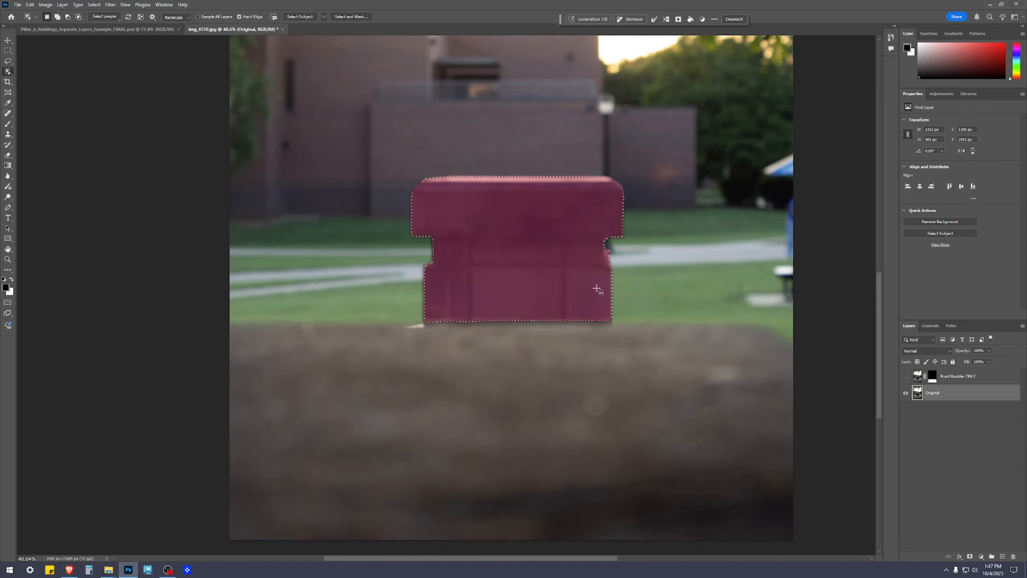
Activate the Lasso tool and examine the pillar selection's outline along its cap, side notches and the base meeting the boulder.
{"action": "scroll", "coordinate": [615, 279], "scroll_direction": "up", "scroll_amount": 4}
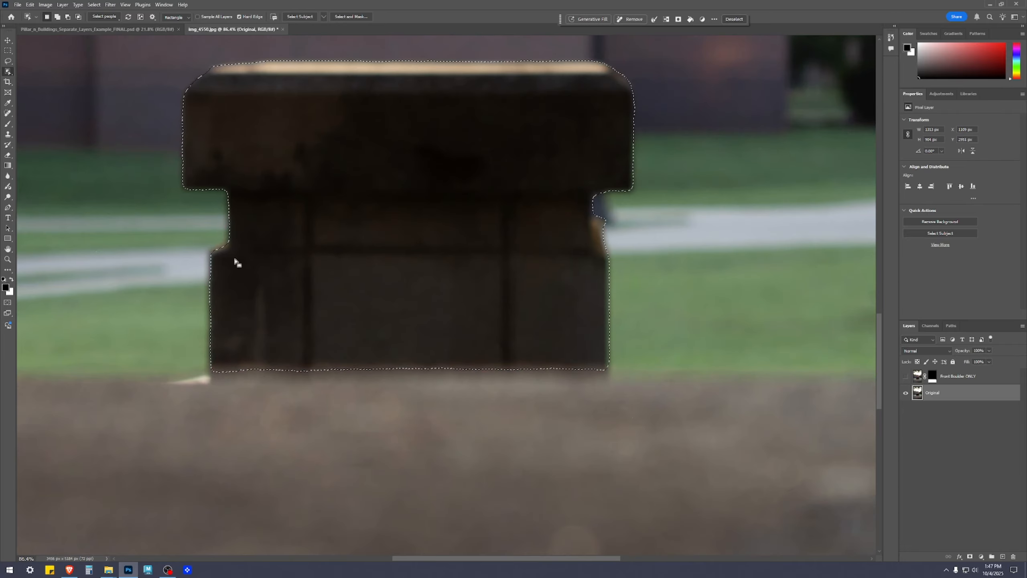
{"action": "scroll", "coordinate": [485, 275], "scroll_direction": "down", "scroll_amount": 4}
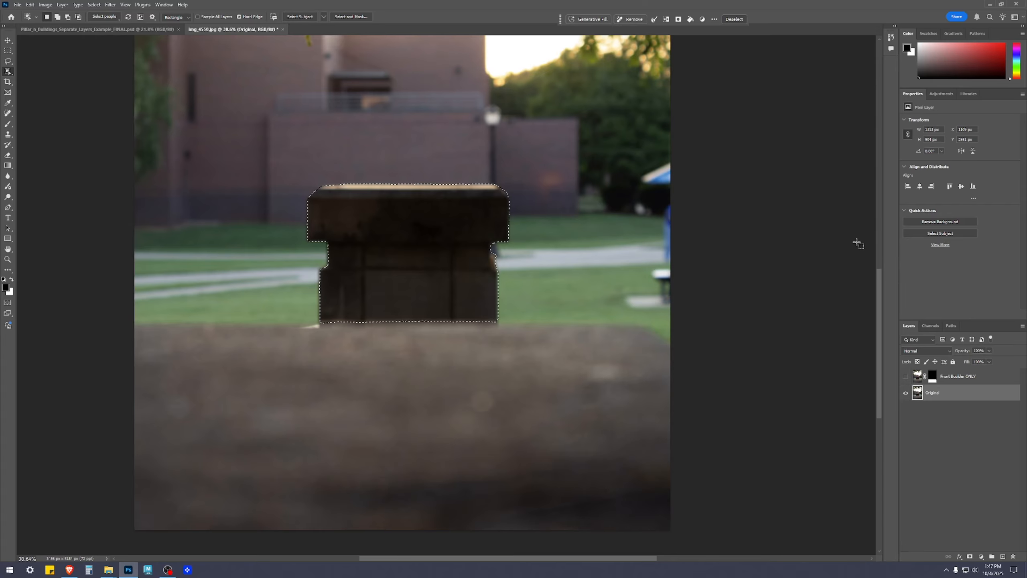
{"action": "scroll", "coordinate": [463, 243], "scroll_direction": "up", "scroll_amount": 5}
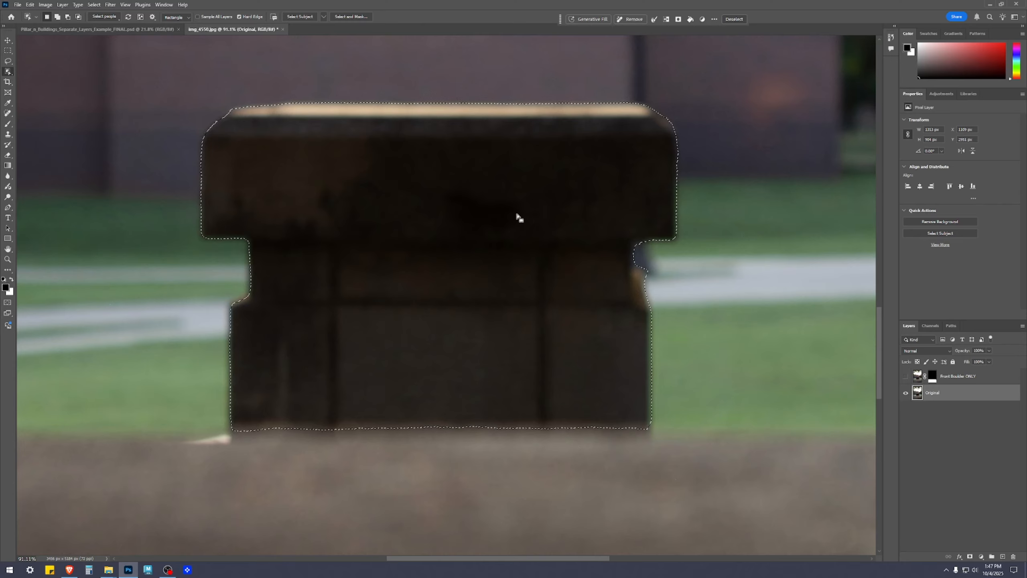
{"action": "key", "text": "l"}
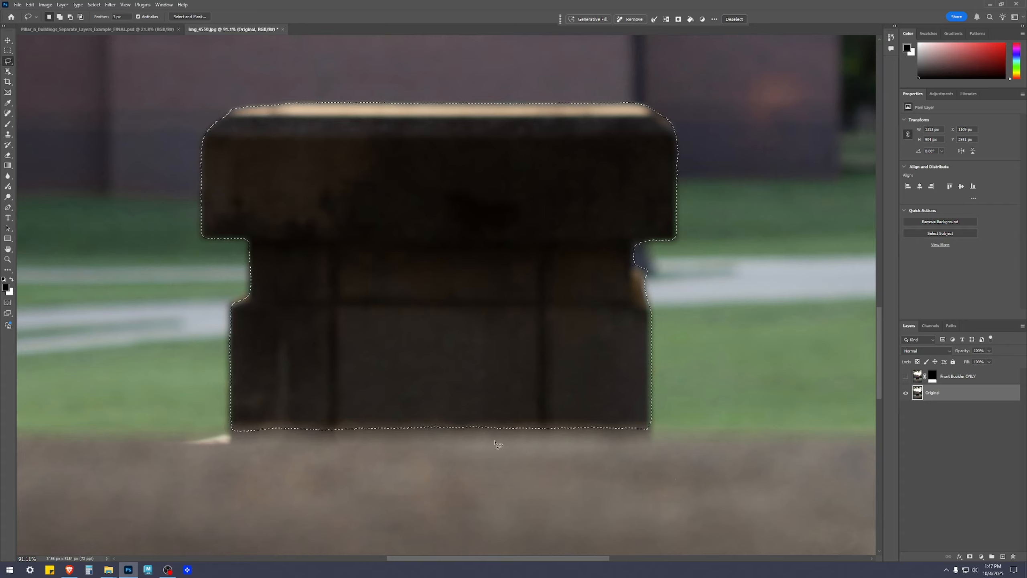
{"action": "scroll", "coordinate": [228, 270], "scroll_direction": "up", "scroll_amount": 8}
{"action": "left_click_drag", "start_coordinate": [312, 162], "coordinate": [402, 206]}
{"action": "scroll", "coordinate": [413, 133], "scroll_direction": "down", "scroll_amount": 5}
{"action": "scroll", "coordinate": [402, 206], "scroll_direction": "down", "scroll_amount": 8}
{"action": "left_click_drag", "start_coordinate": [531, 227], "coordinate": [419, 266]}
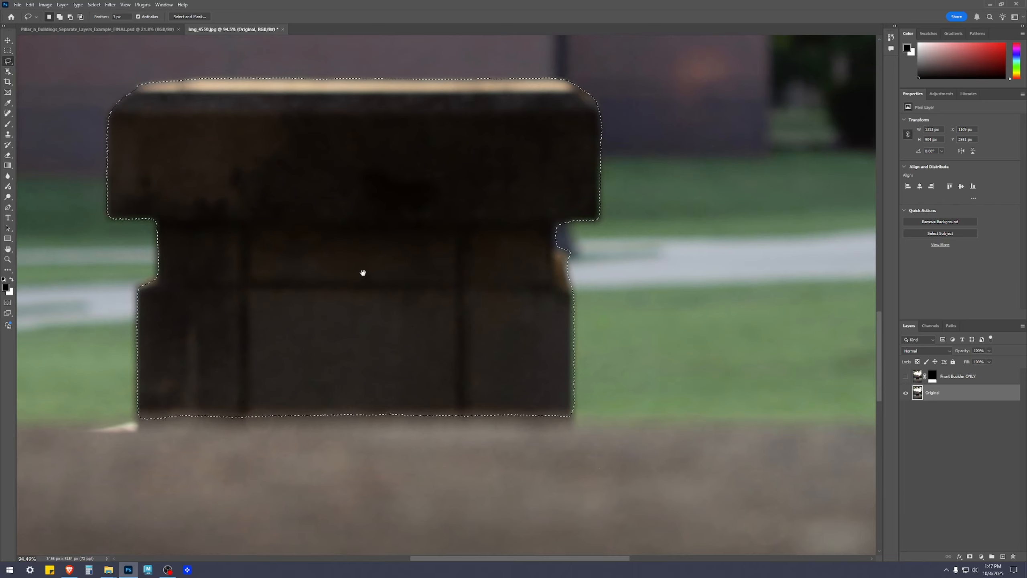
{"action": "scroll", "coordinate": [385, 275], "scroll_direction": "down", "scroll_amount": 6}
{"action": "scroll", "coordinate": [420, 277], "scroll_direction": "down", "scroll_amount": 2}
{"action": "left_click_drag", "start_coordinate": [442, 275], "coordinate": [534, 321]}
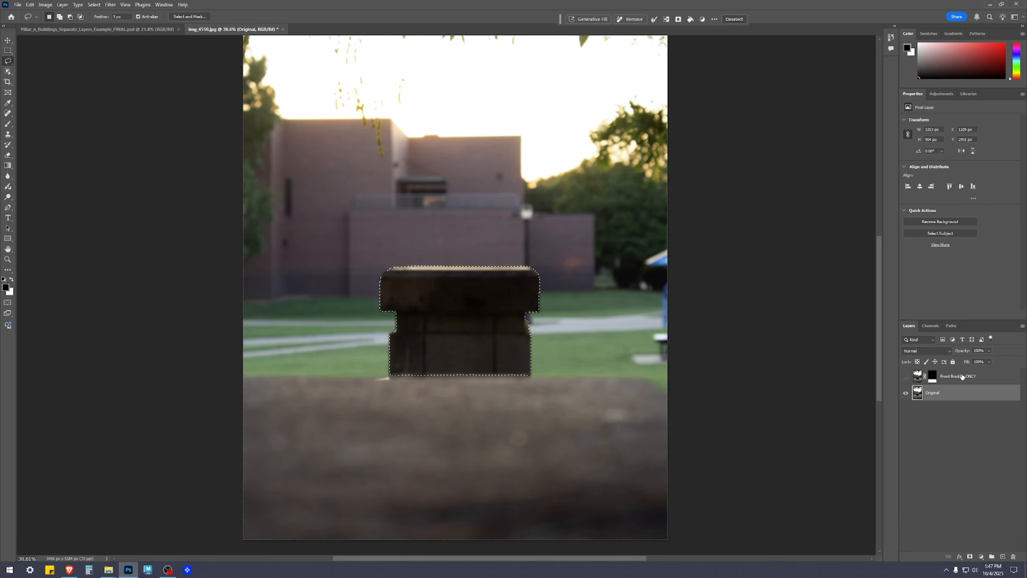
{"action": "scroll", "coordinate": [518, 340], "scroll_direction": "up", "scroll_amount": 5}
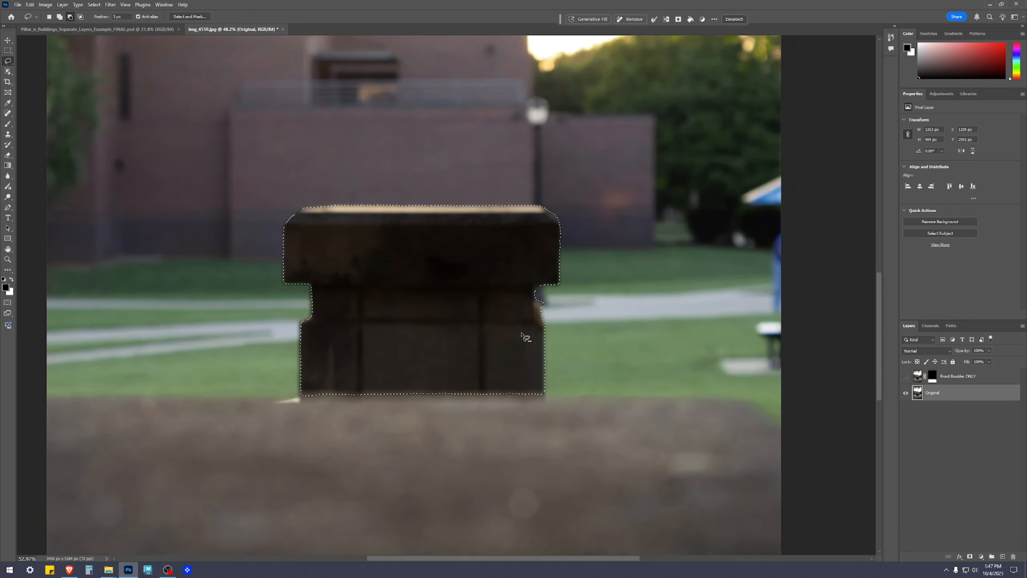
{"action": "left_click_drag", "start_coordinate": [481, 260], "coordinate": [640, 286]}
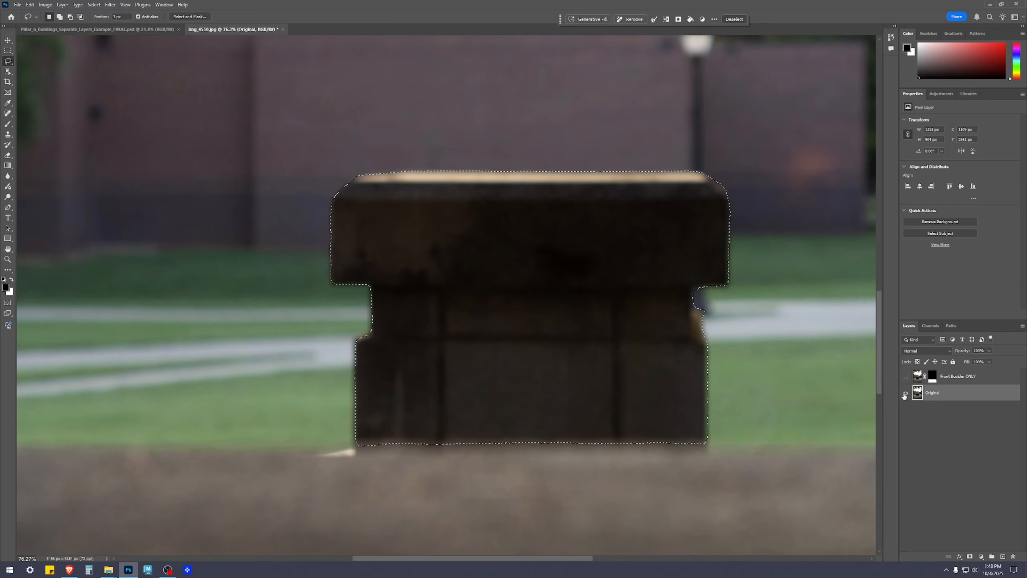
{"action": "left_click", "coordinate": [905, 378]}
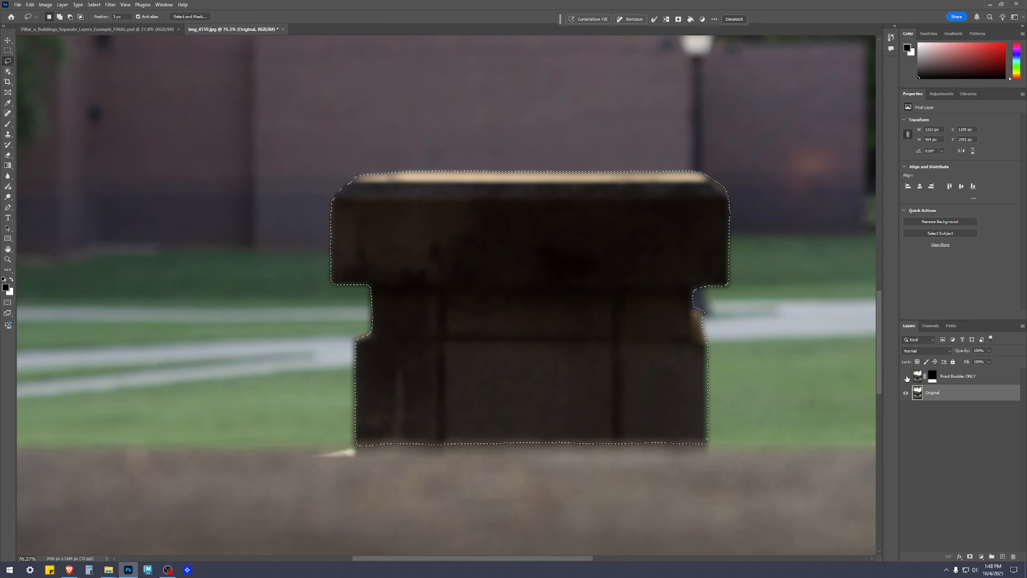
{"action": "scroll", "coordinate": [690, 426], "scroll_direction": "down", "scroll_amount": 5}
{"action": "scroll", "coordinate": [690, 426], "scroll_direction": "down", "scroll_amount": 3}
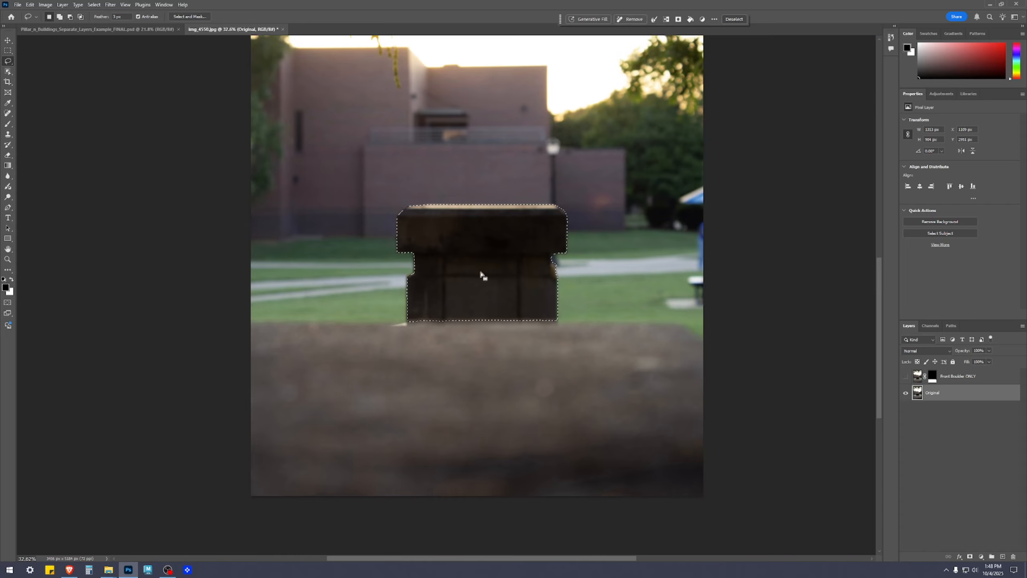
{"action": "scroll", "coordinate": [533, 237], "scroll_direction": "up", "scroll_amount": 2}
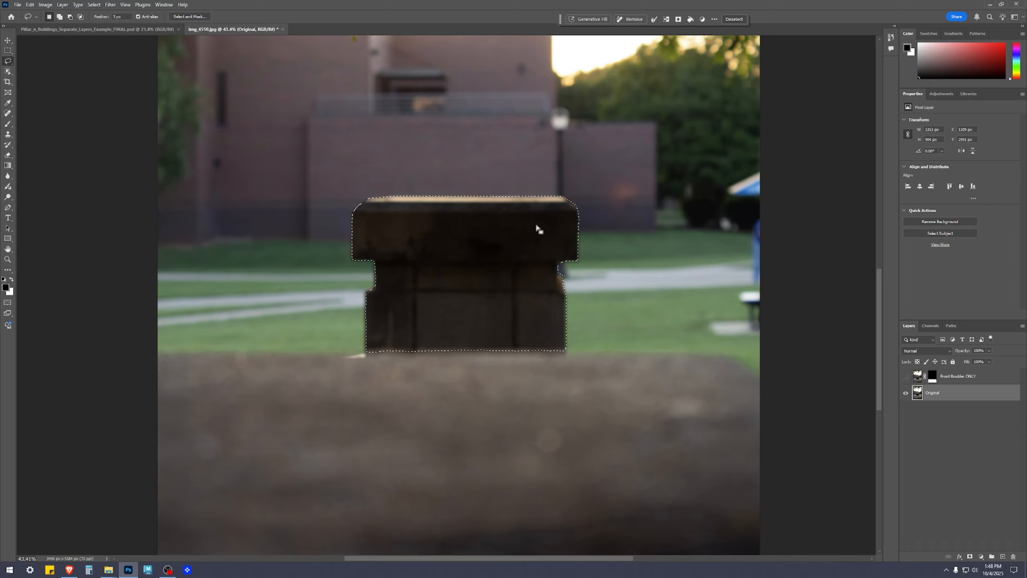
Clear the pillar selection, activate the Move tool and leave no layer selected.
{"action": "scroll", "coordinate": [540, 230], "scroll_direction": "down", "scroll_amount": 2}
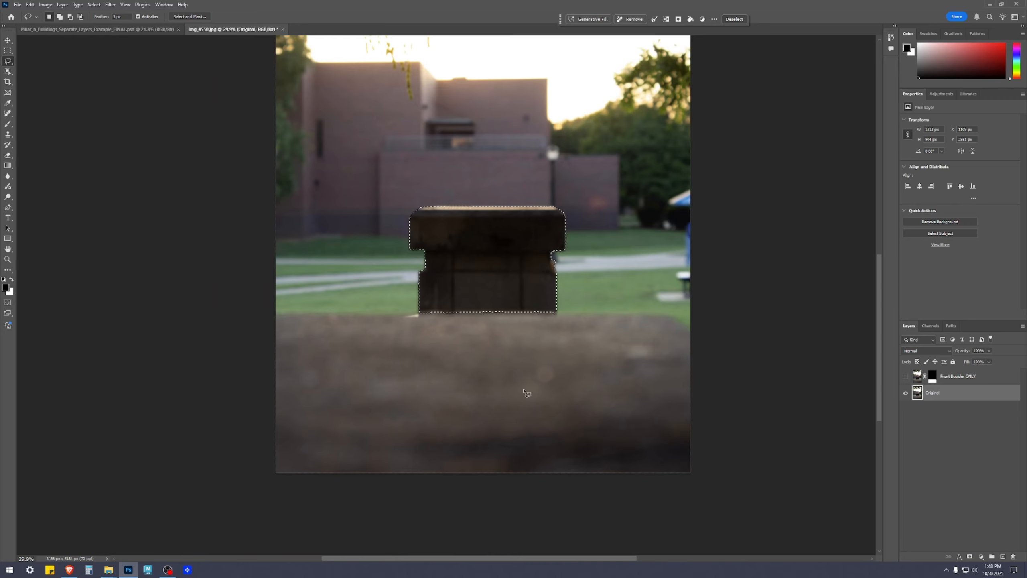
{"action": "key", "text": "ctrl+d"}
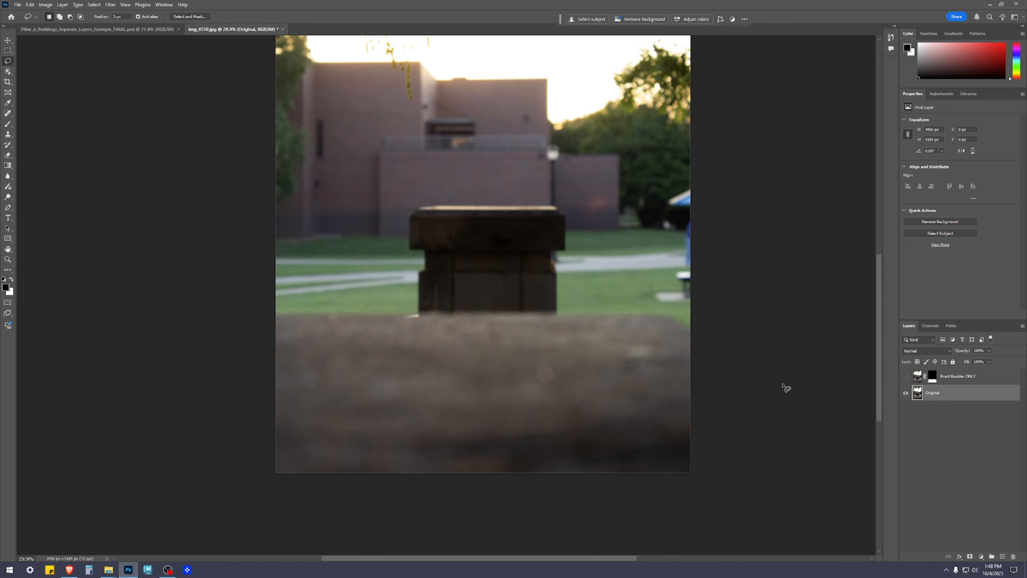
{"action": "key", "text": "v"}
{"action": "left_click", "coordinate": [980, 471]}
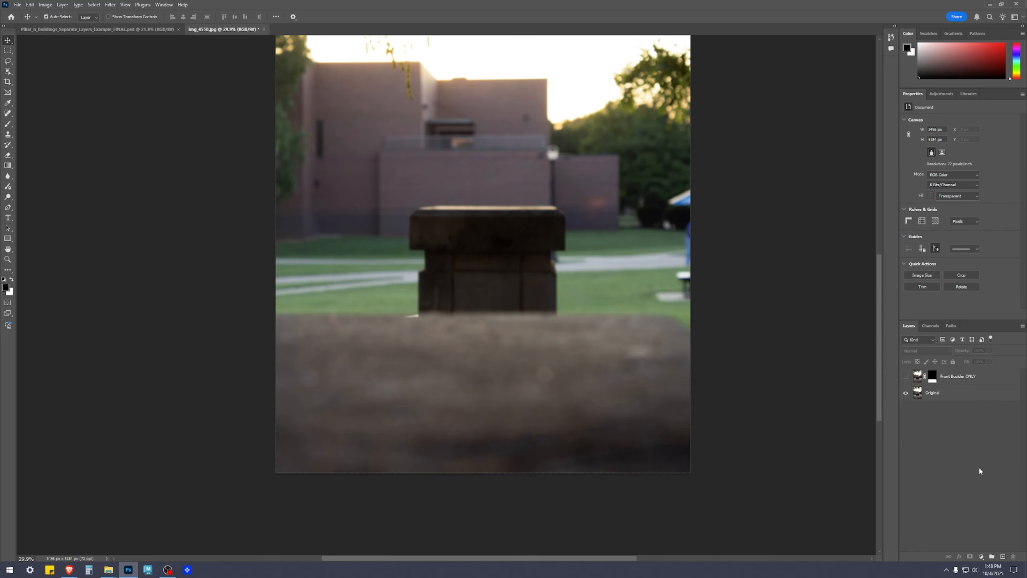
Load the Front Boulder ONLY layer's mask as a selection and make the Original layer active.
{"action": "left_click", "coordinate": [946, 381]}
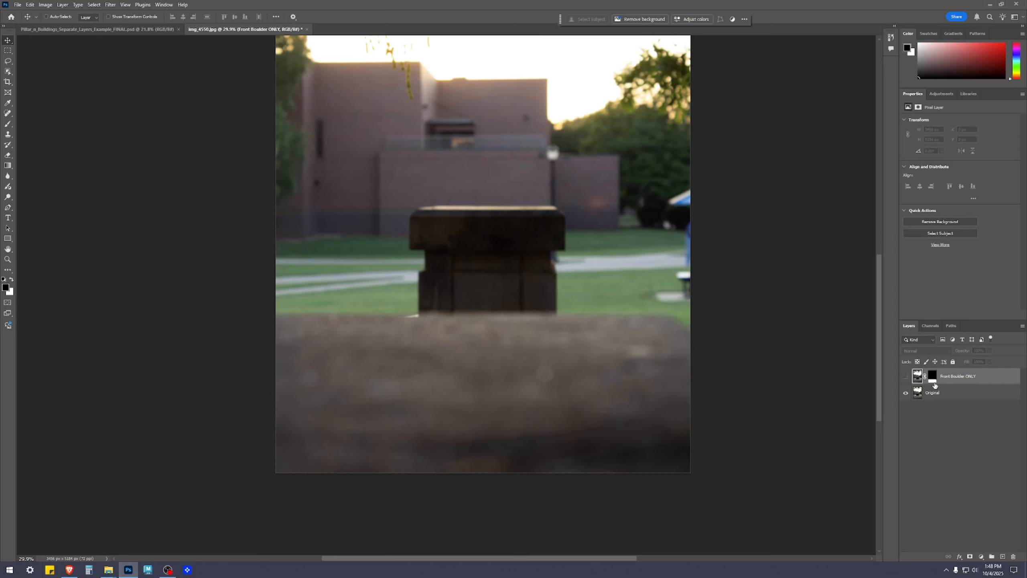
{"action": "left_click", "coordinate": [933, 380], "text": "ctrl"}
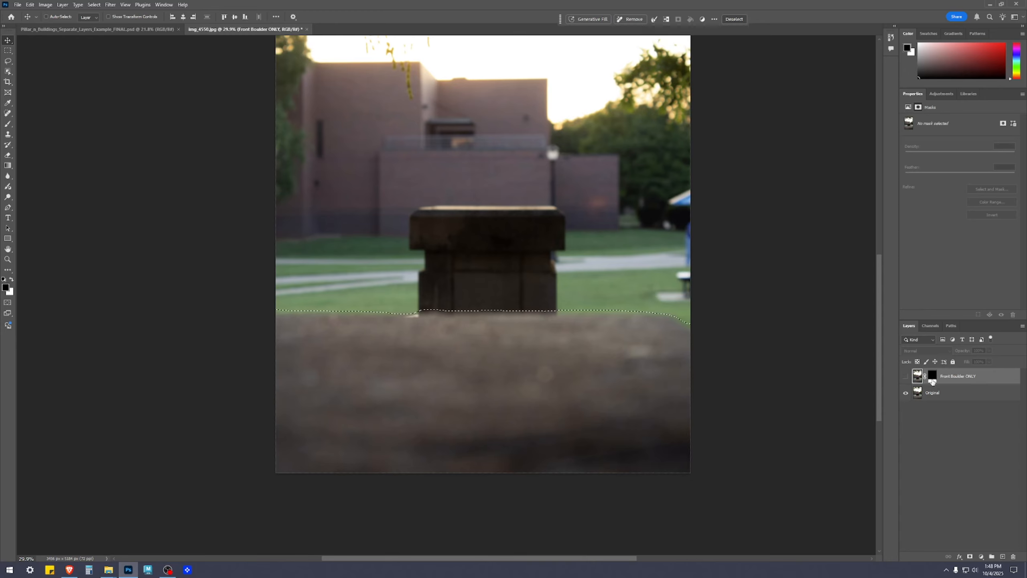
{"action": "left_click", "coordinate": [411, 311], "text": "ctrl"}
{"action": "left_click", "coordinate": [906, 378]}
{"action": "left_click", "coordinate": [952, 399]}
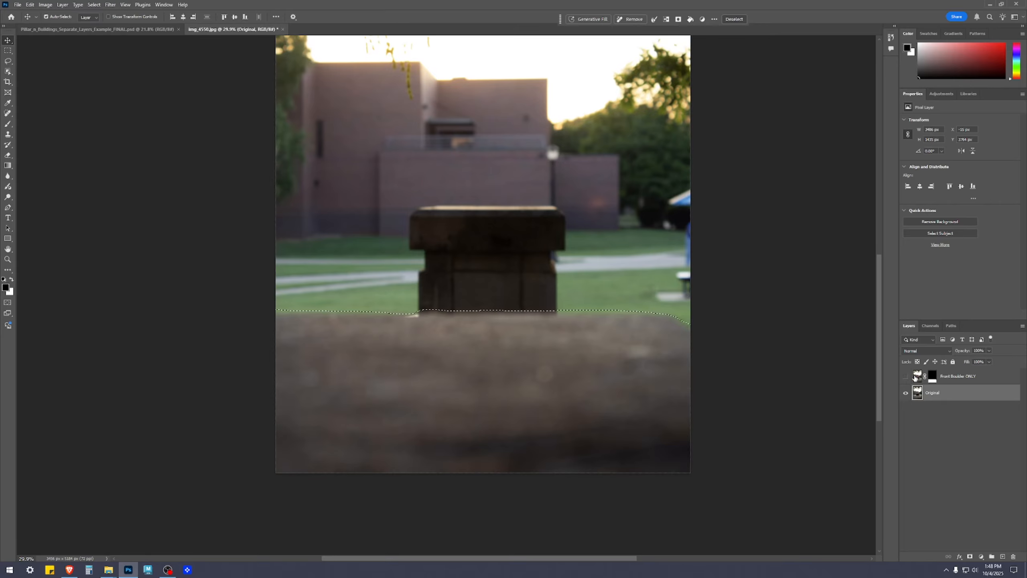
Show the Front Boulder ONLY layer by itself to check the boulder's masked edge, and return to showing only the Original layer.
{"action": "left_click", "coordinate": [906, 392]}
{"action": "left_click", "coordinate": [906, 376]}
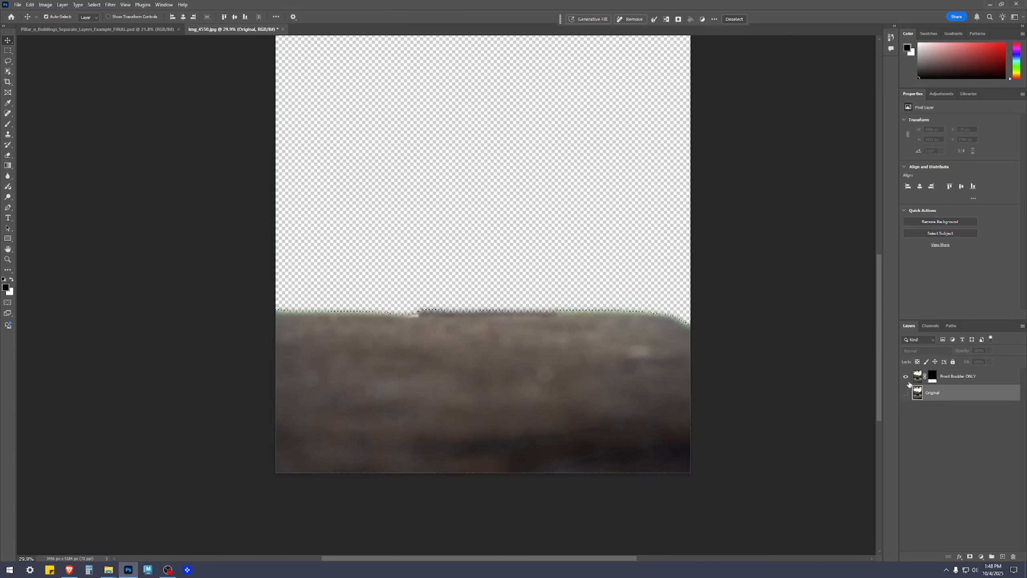
{"action": "left_click", "coordinate": [958, 377]}
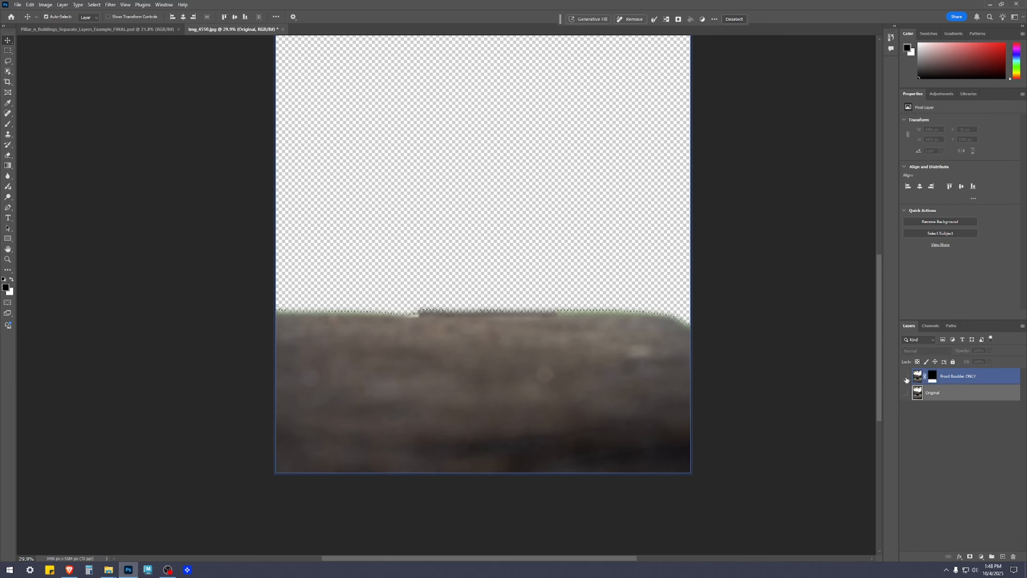
{"action": "left_click", "coordinate": [907, 377]}
{"action": "left_click", "coordinate": [906, 393]}
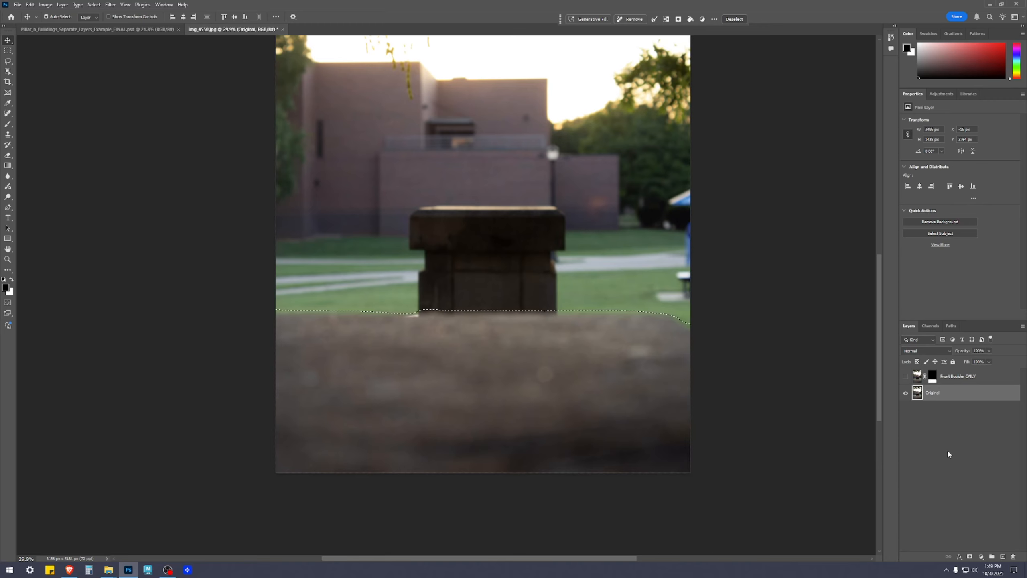
Replace the selected boulder area on the Original layer using Generative Fill with an empty prompt, and choose the second variation.
{"action": "scroll", "coordinate": [683, 239], "scroll_direction": "down", "scroll_amount": 4}
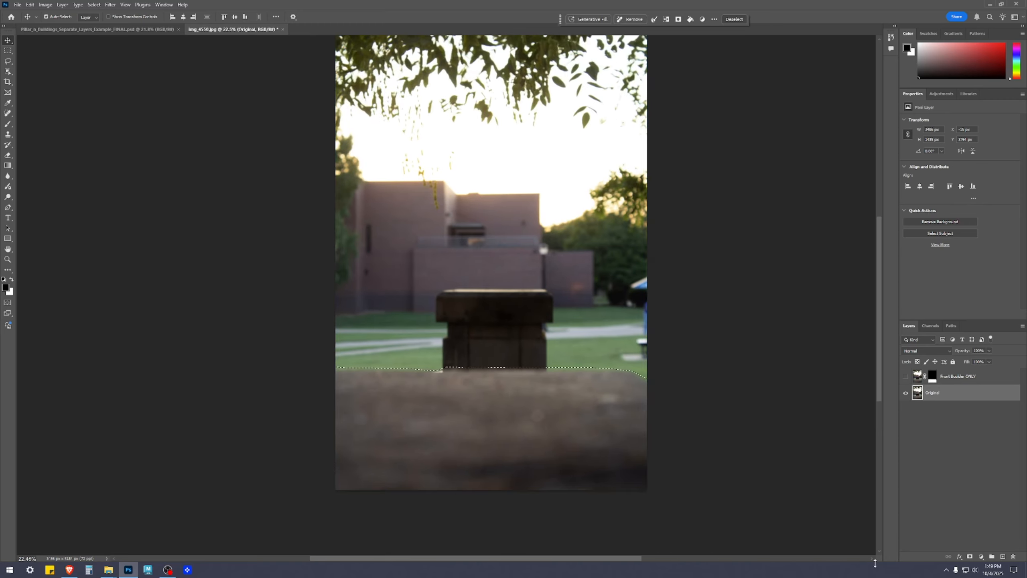
{"action": "left_click", "coordinate": [589, 19]}
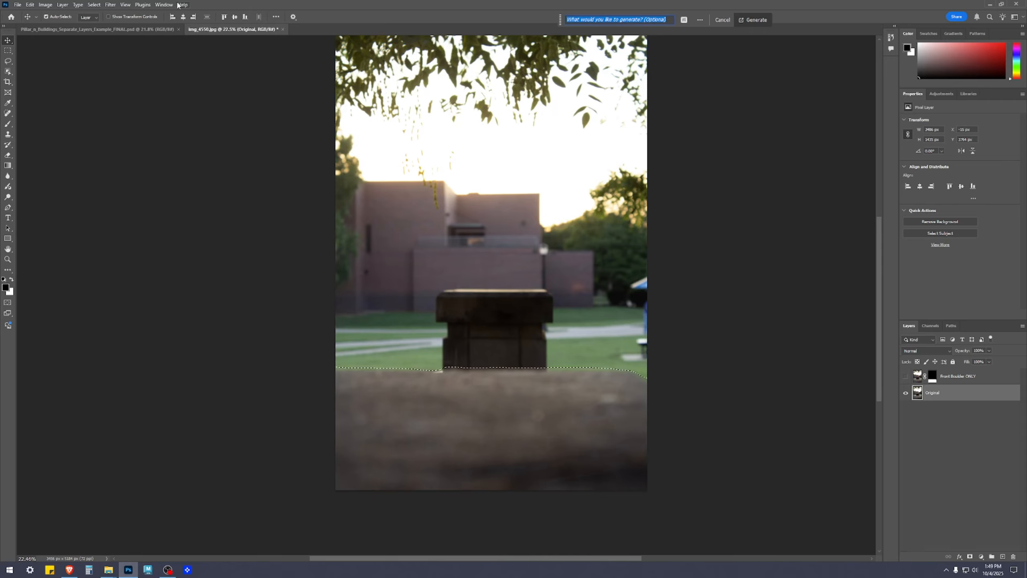
{"action": "left_click", "coordinate": [164, 4]}
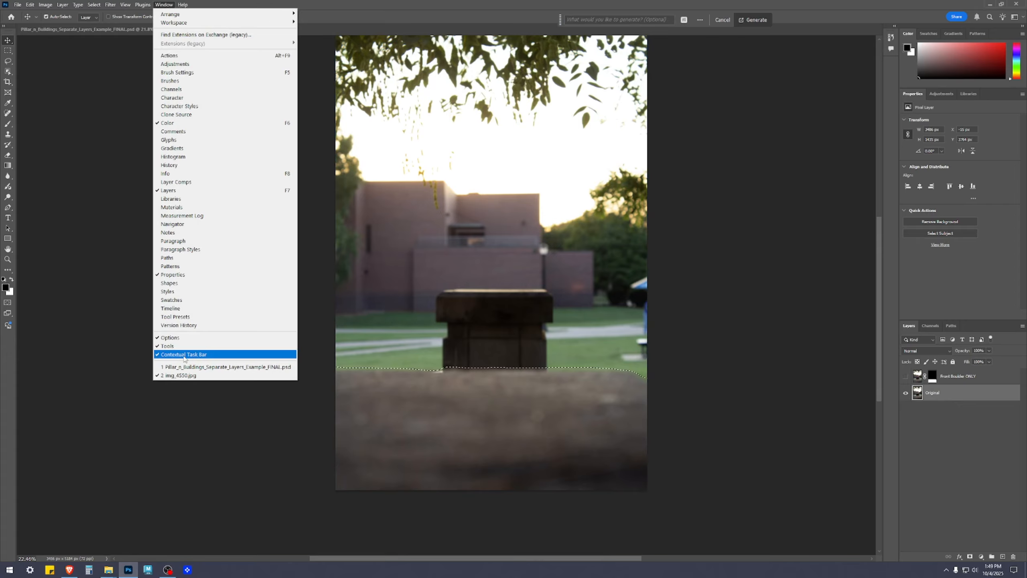
{"action": "left_click", "coordinate": [827, 8]}
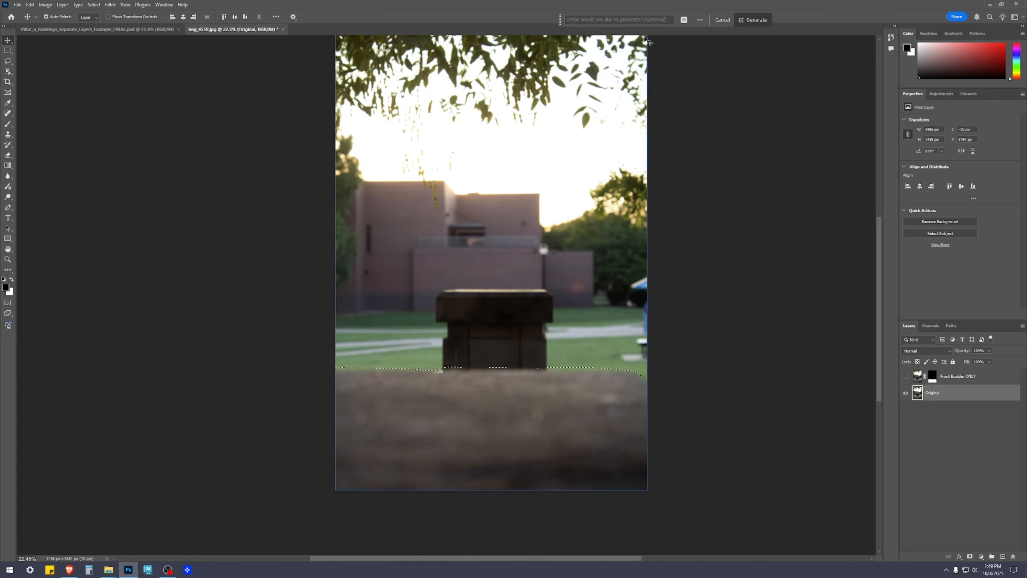
{"action": "left_click", "coordinate": [749, 22]}
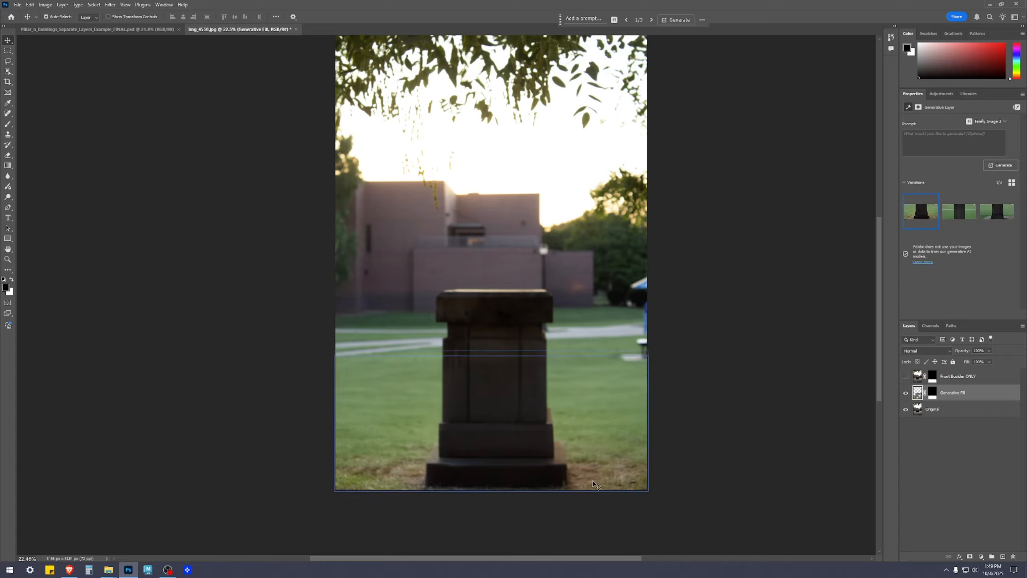
{"action": "left_click", "coordinate": [960, 218]}
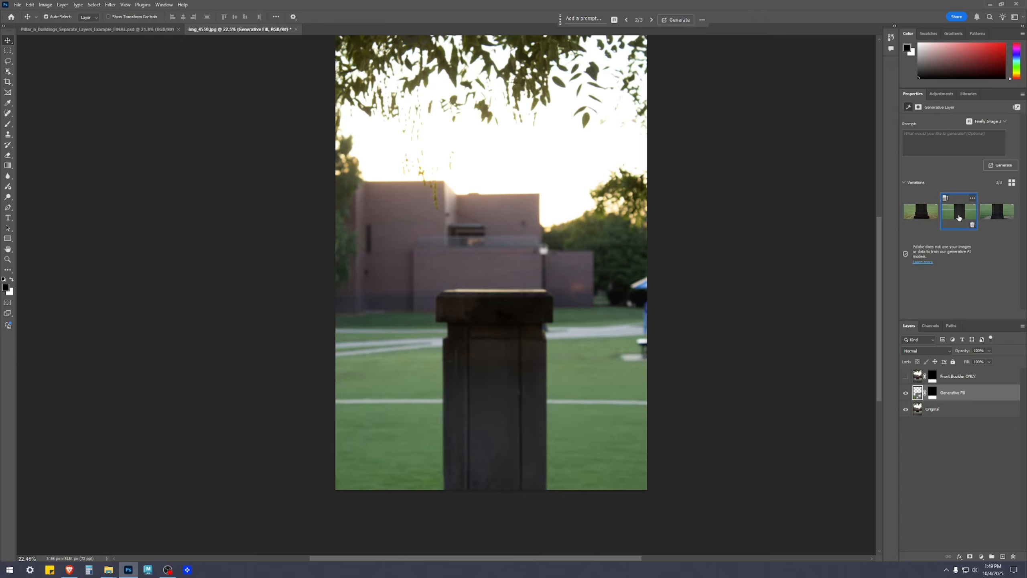
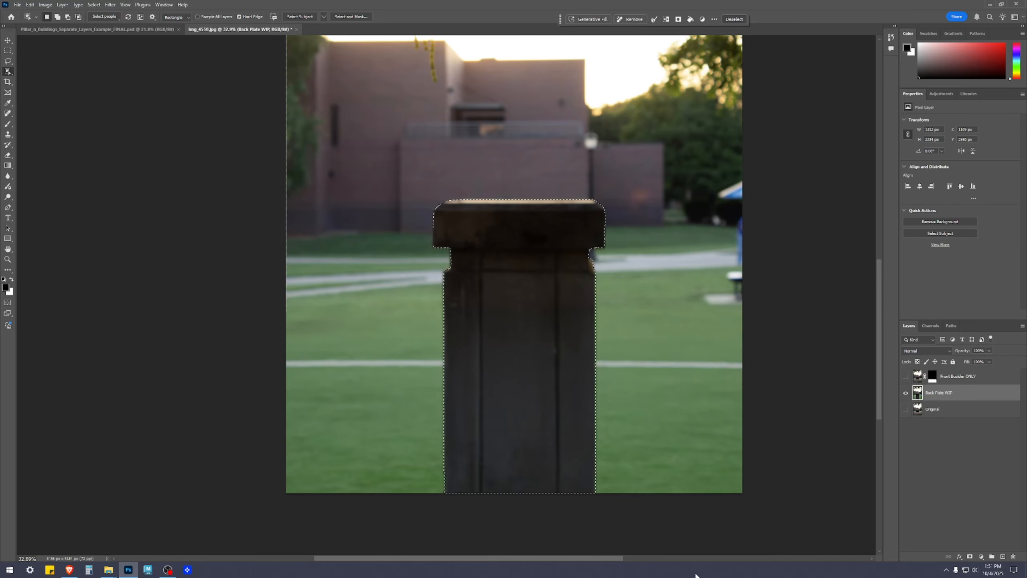
Try refining the pillar selection on the Back Plate WIP layer in Select and Mask with 20 px Feather and 20% Shift Edge.
{"action": "left_click", "coordinate": [990, 513]}
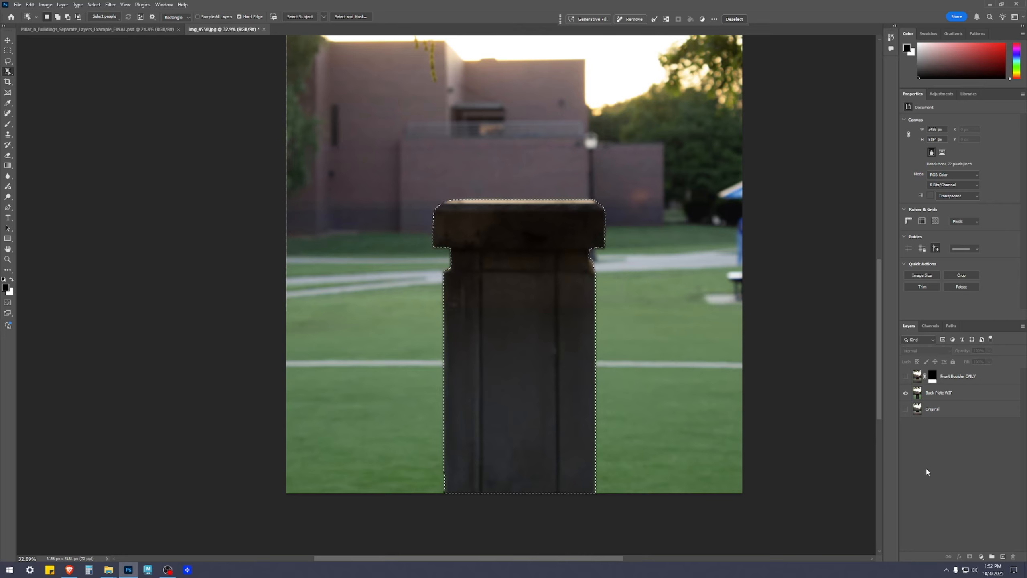
{"action": "scroll", "coordinate": [715, 381], "scroll_direction": "up", "scroll_amount": 1}
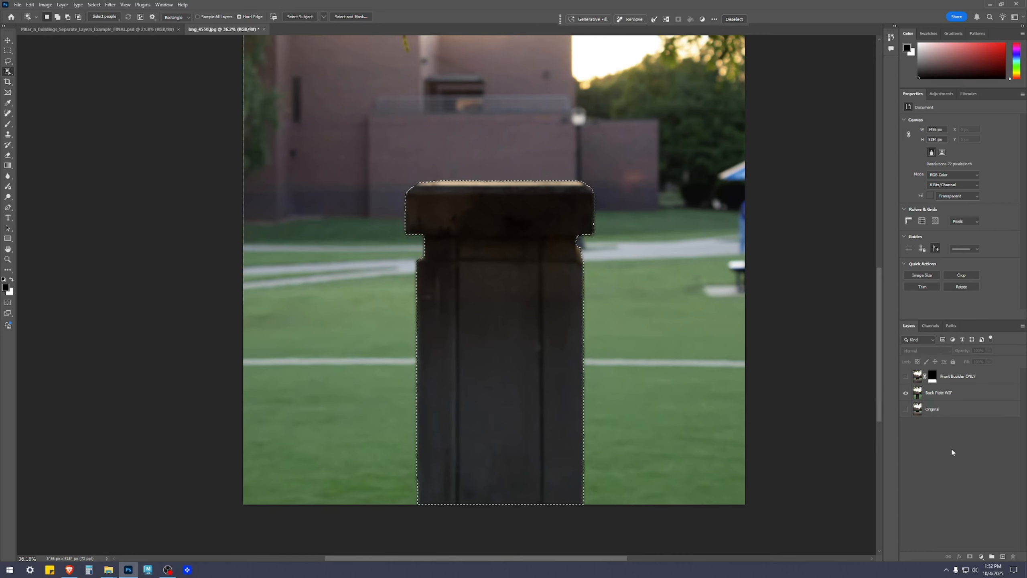
{"action": "left_click", "coordinate": [913, 394]}
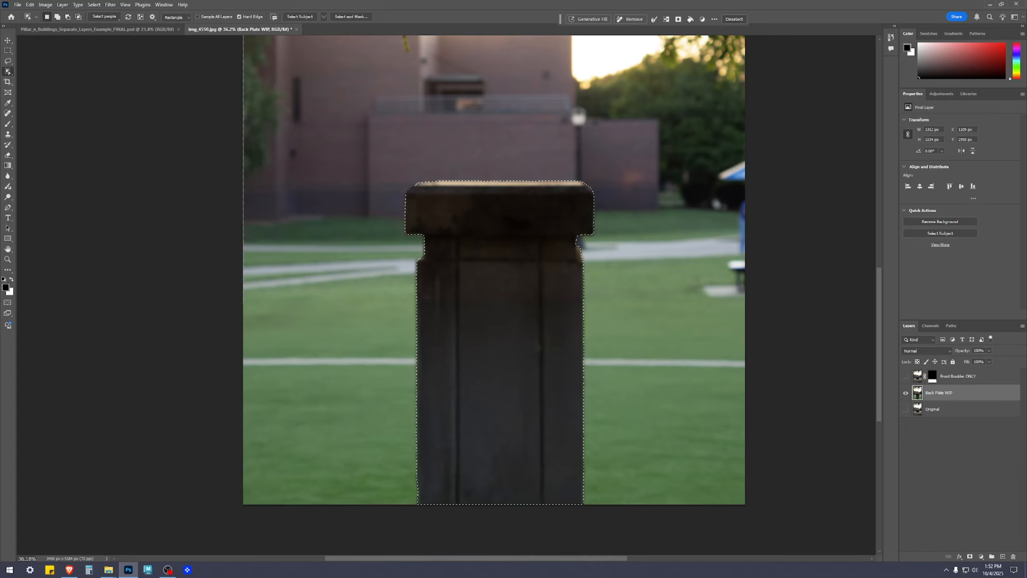
{"action": "left_click", "coordinate": [355, 18]}
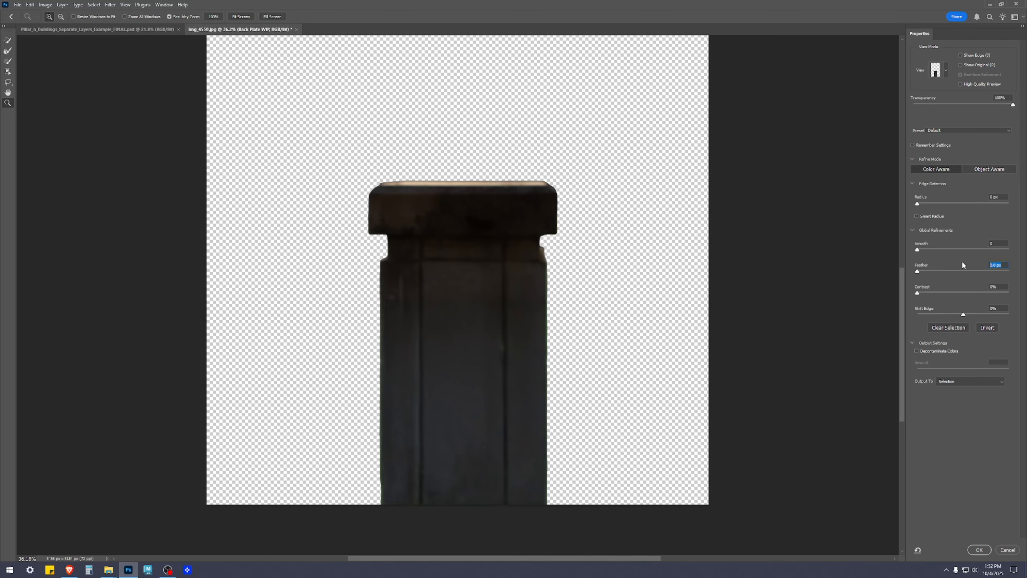
{"action": "type", "text": "20"}
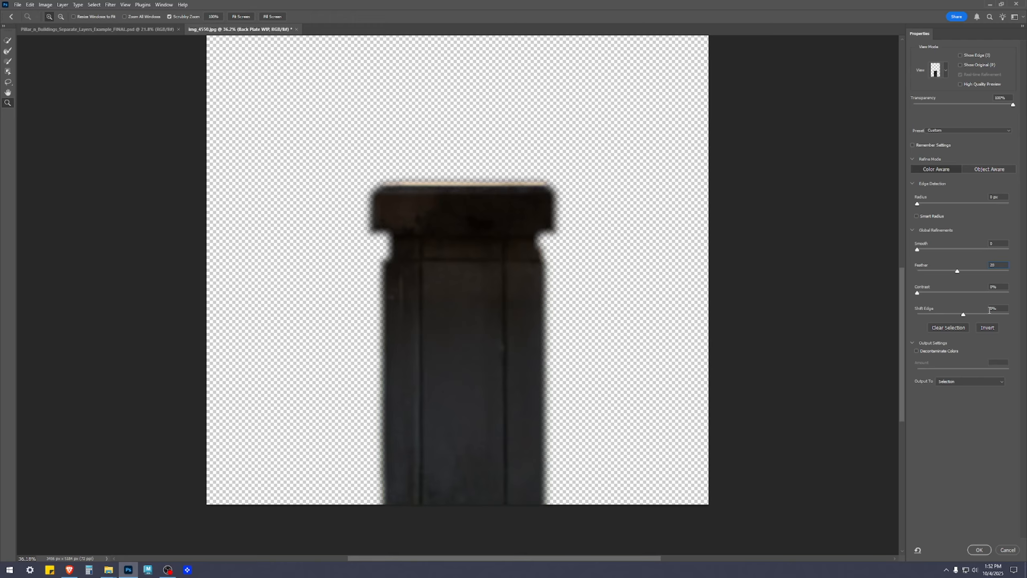
{"action": "left_click", "coordinate": [1000, 308]}
{"action": "type", "text": "20"}
{"action": "key", "text": "Return"}
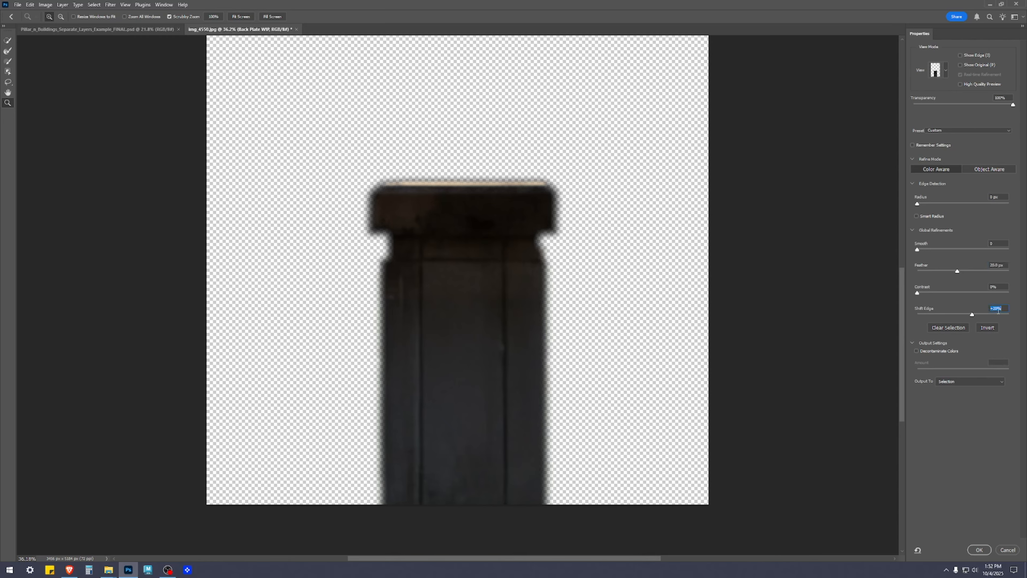
Try Feather values of 10 px and 5 px on the pillar's edge, returning to 10 px.
{"action": "left_click", "coordinate": [1005, 266]}
{"action": "type", "text": "10"}
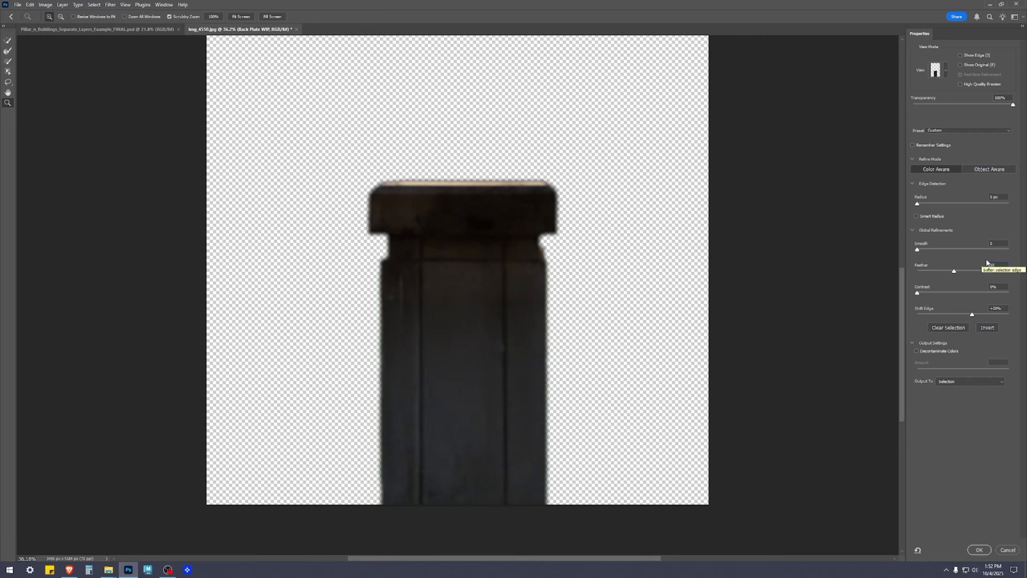
{"action": "key", "text": "Return"}
{"action": "type", "text": "5"}
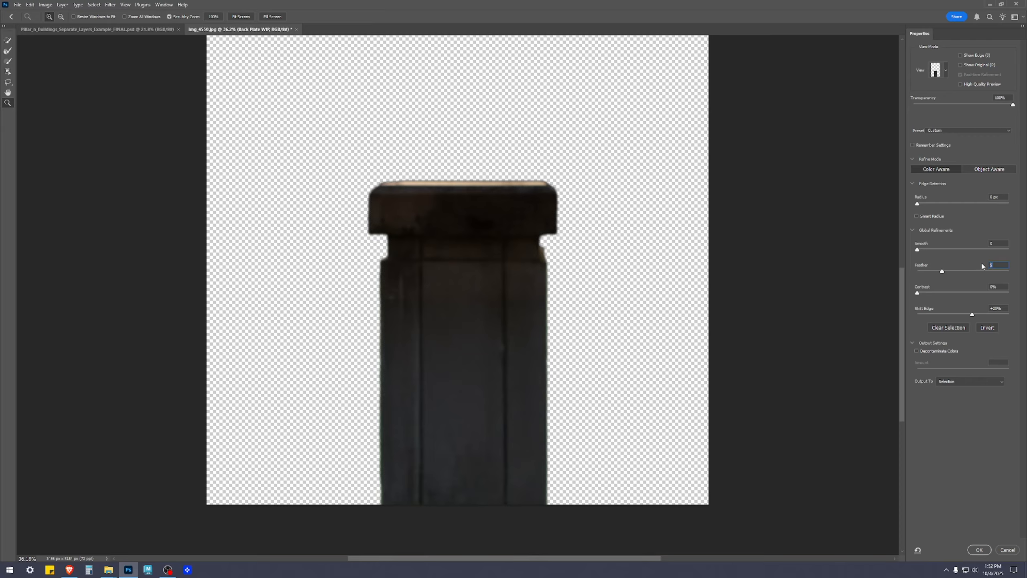
{"action": "type", "text": "10"}
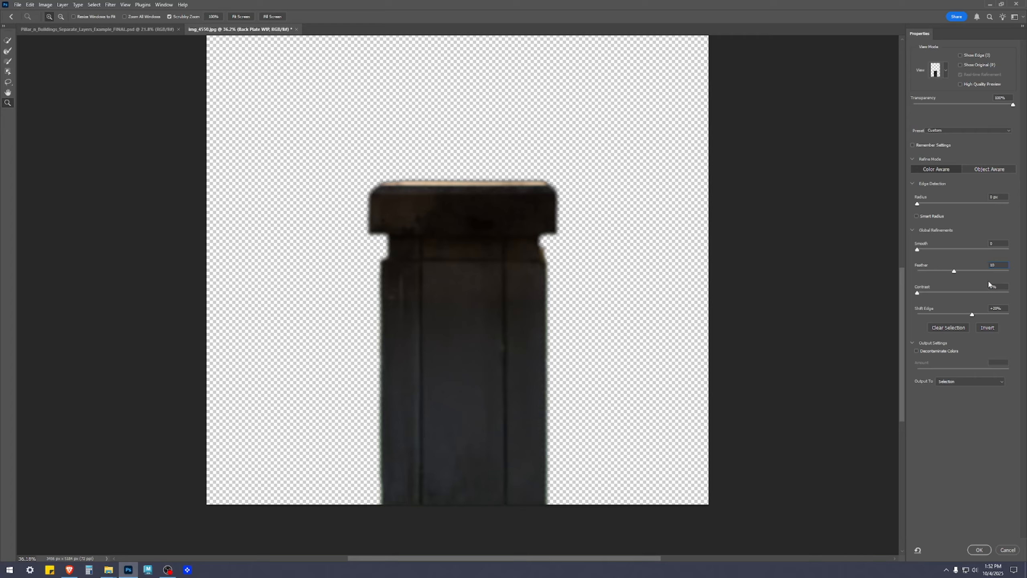
Try Shift Edge values of 40%, 50% and 100% on the pillar selection.
{"action": "left_click", "coordinate": [991, 308]}
{"action": "type", "text": "40"}
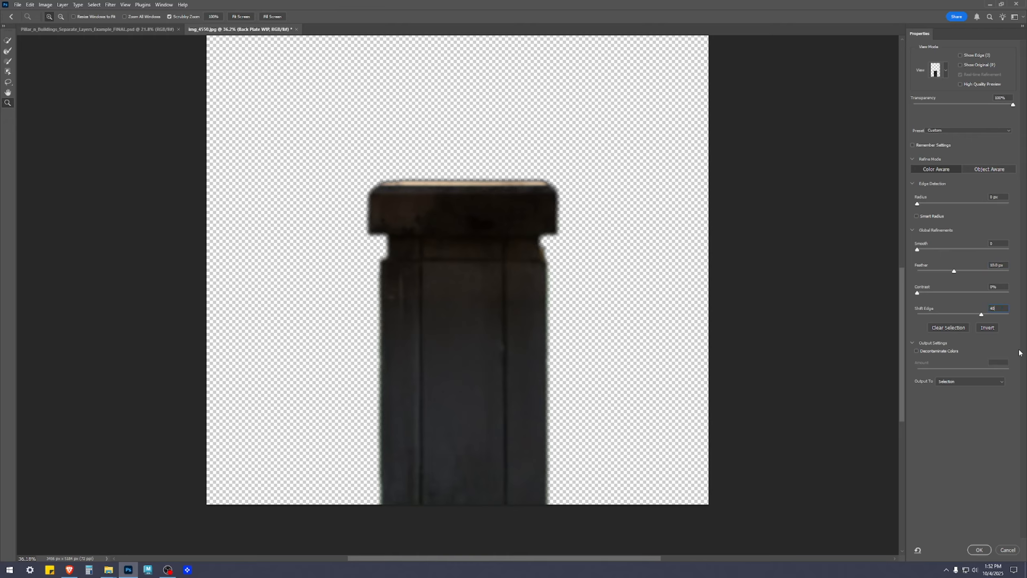
{"action": "key", "text": "Return"}
{"action": "type", "text": "50"}
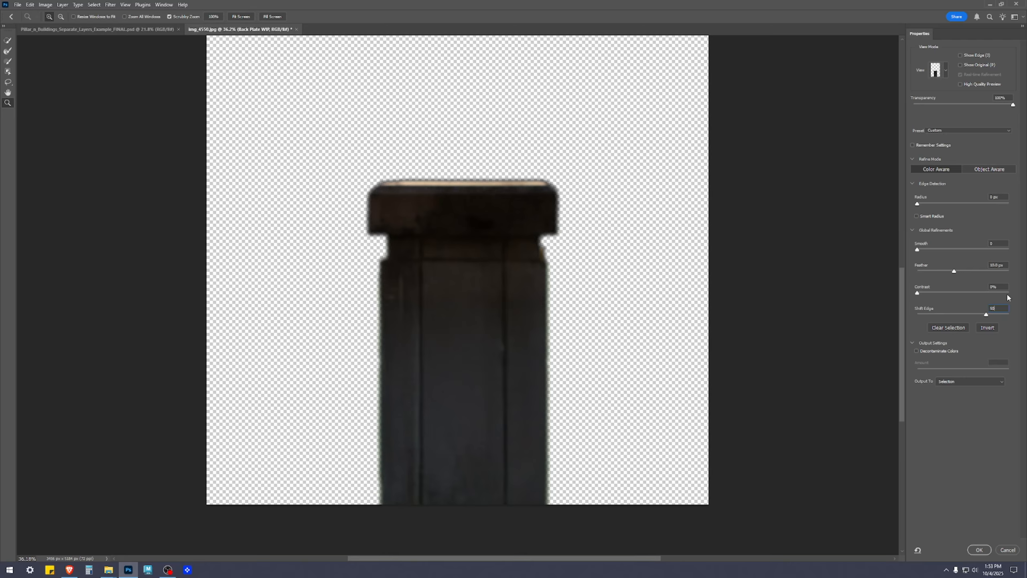
{"action": "type", "text": "100"}
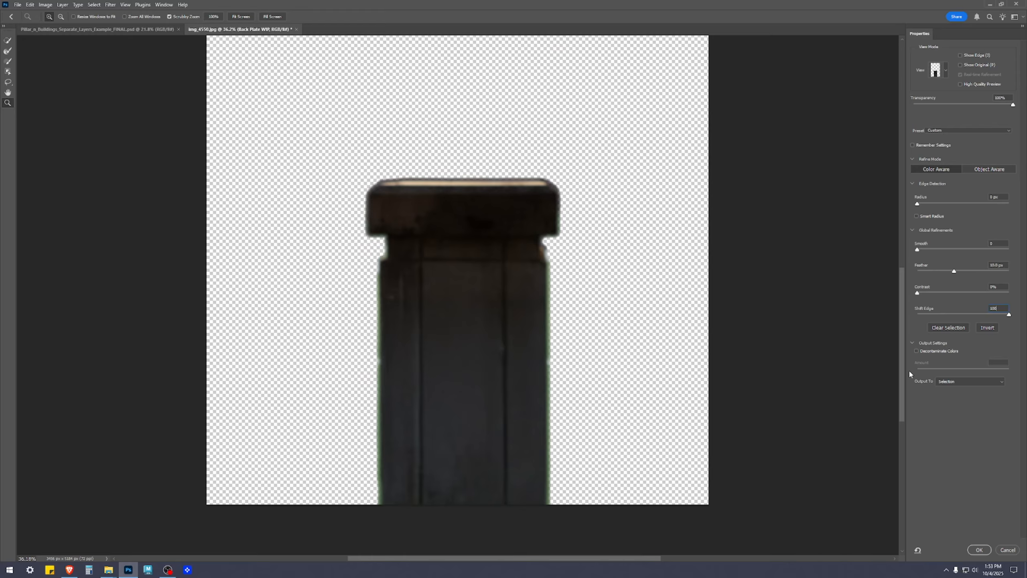
Try a lower Shift Edge value and 100% again, and cancel the Select and Mask refinement.
{"action": "double_click", "coordinate": [1000, 308]}
{"action": "type", "text": "10"}
{"action": "key", "text": "BackSpace"}
{"action": "type", "text": "5"}
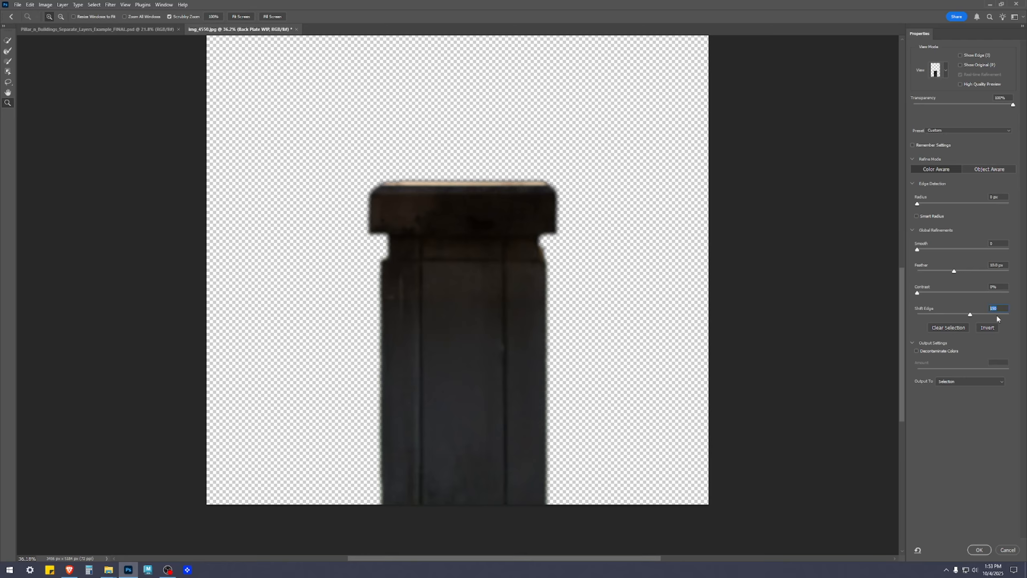
{"action": "key", "text": "Return"}
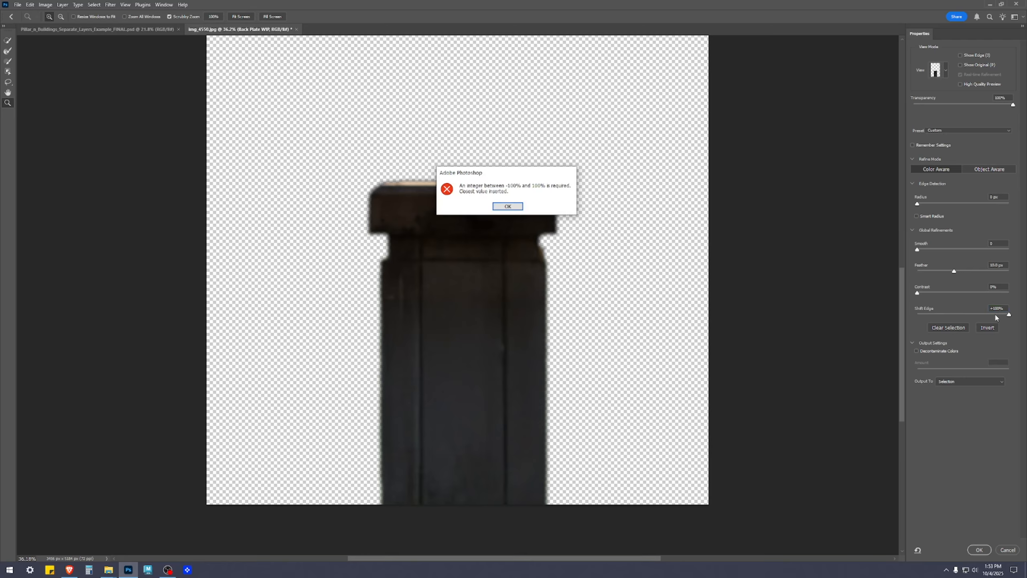
{"action": "left_click", "coordinate": [514, 205]}
{"action": "left_click_drag", "start_coordinate": [973, 314], "coordinate": [1016, 305]}
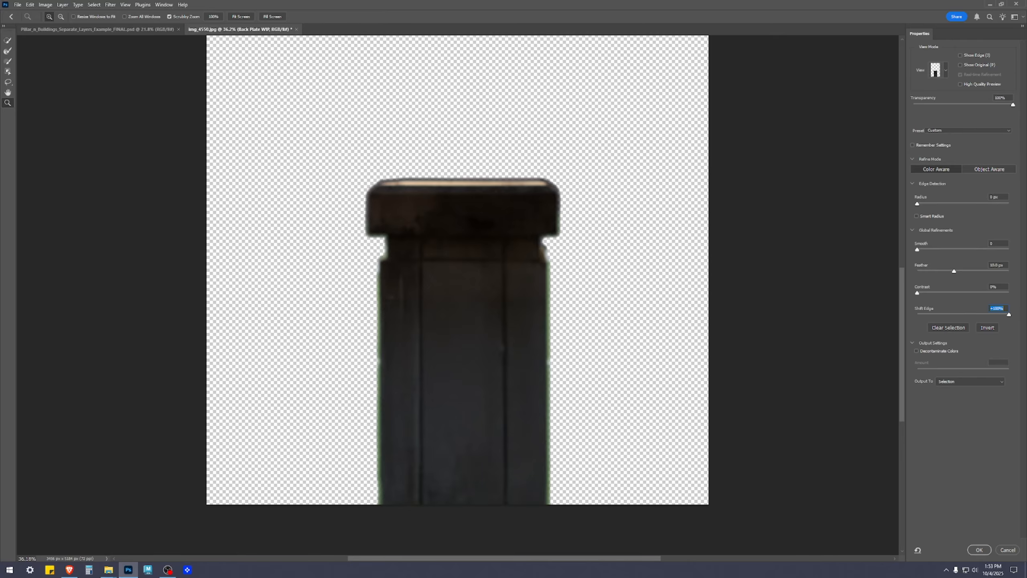
{"action": "left_click", "coordinate": [1008, 550]}
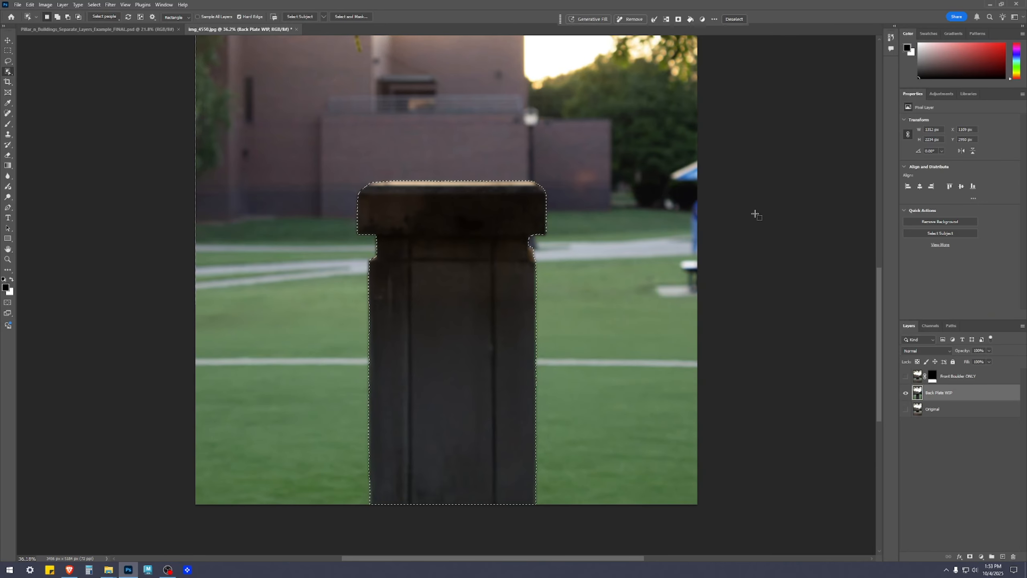
Try expanding the pillar selection outward with the effect applied at the canvas bounds.
{"action": "left_click", "coordinate": [94, 4]}
{"action": "mouse_move", "coordinate": [139, 137]}
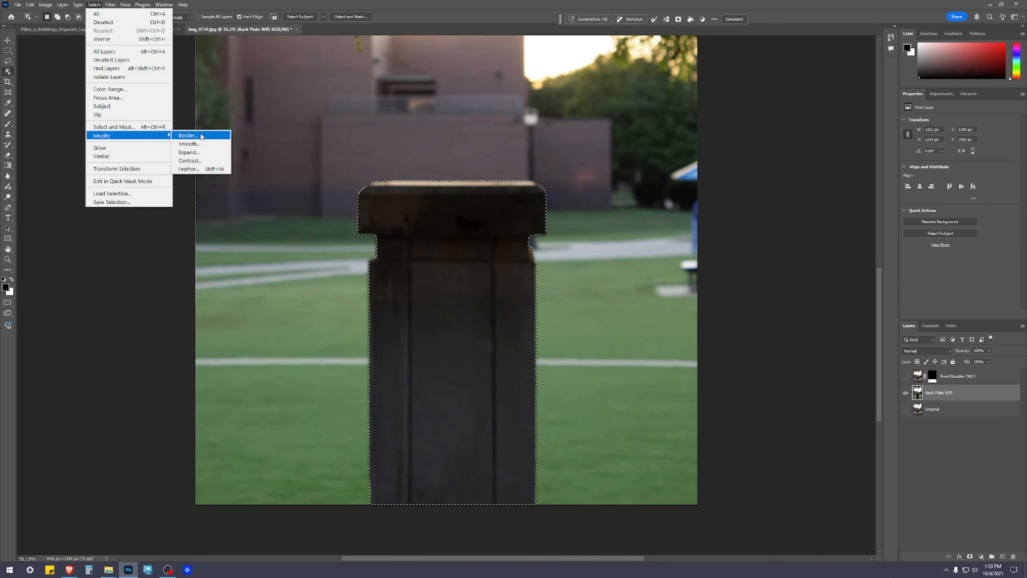
{"action": "left_click", "coordinate": [196, 153]}
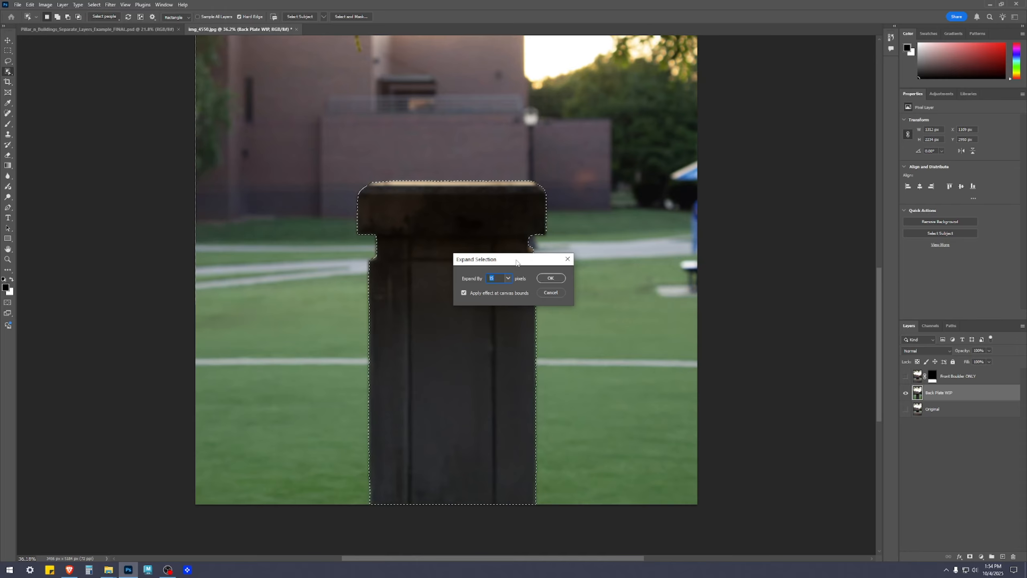
{"action": "left_click_drag", "start_coordinate": [505, 259], "coordinate": [666, 233]}
{"action": "left_click", "coordinate": [713, 252]}
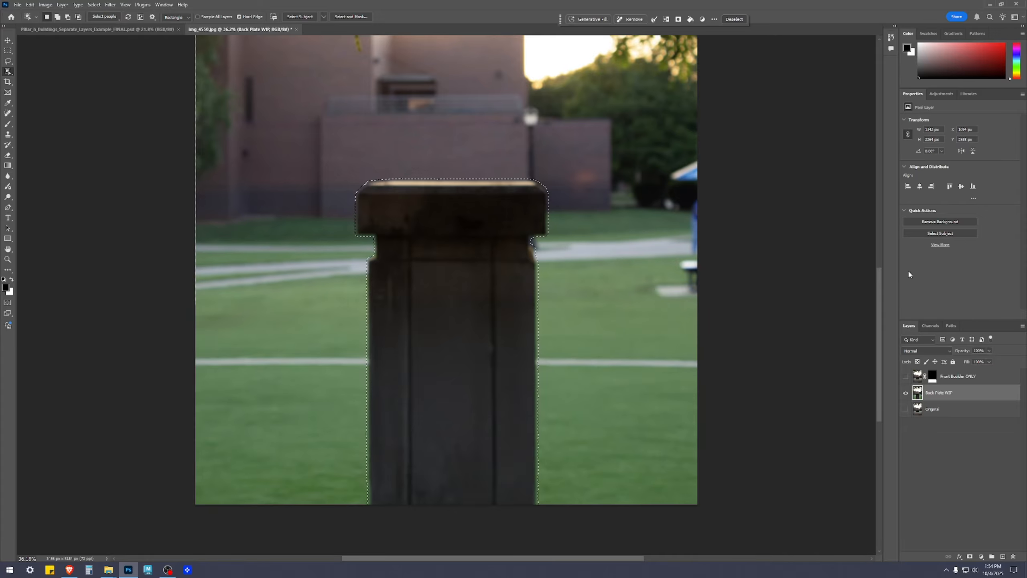
Expand the original pillar selection by 20 pixels, applying the effect at the canvas bounds, and inspect the resulting outline.
{"action": "left_click", "coordinate": [94, 5]}
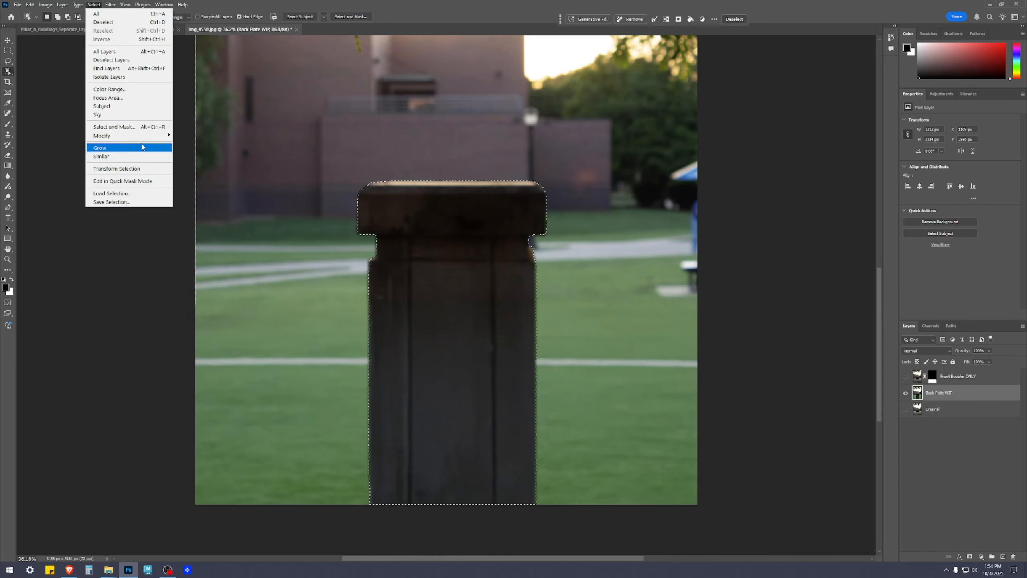
{"action": "mouse_move", "coordinate": [143, 136]}
{"action": "left_click", "coordinate": [212, 152]}
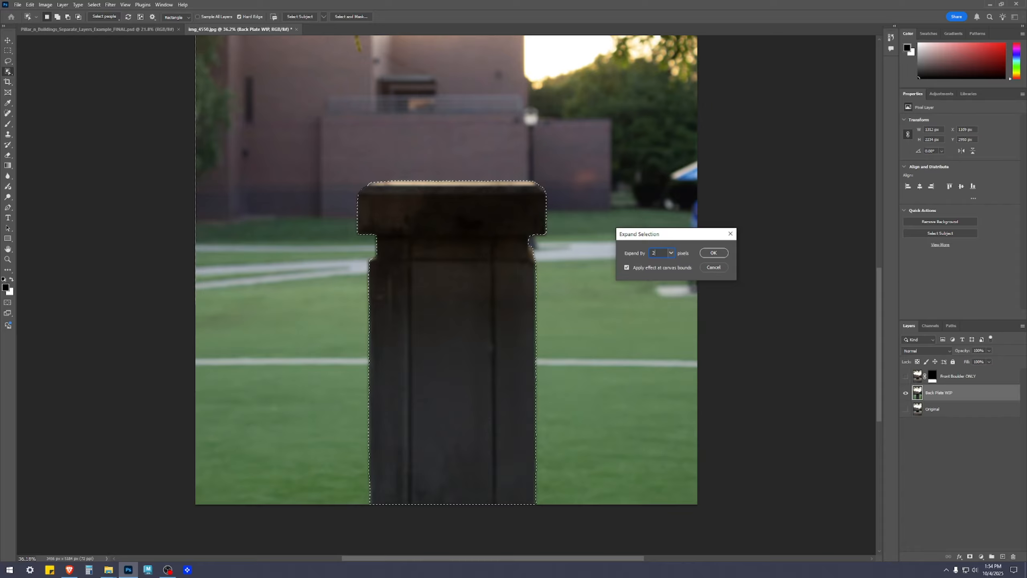
{"action": "left_click", "coordinate": [711, 252]}
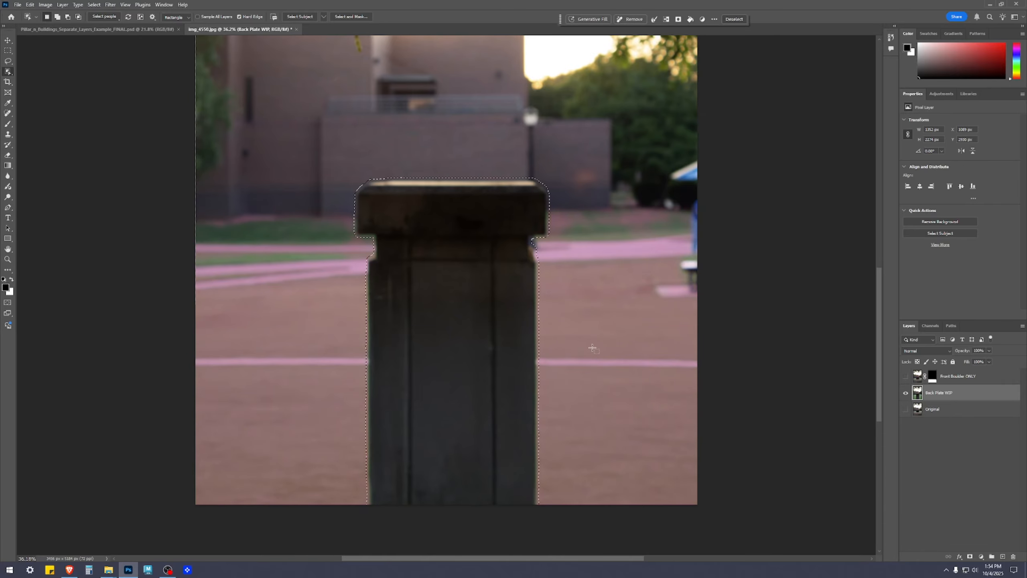
{"action": "scroll", "coordinate": [531, 288], "scroll_direction": "up", "scroll_amount": 2}
{"action": "scroll", "coordinate": [536, 218], "scroll_direction": "down", "scroll_amount": 2}
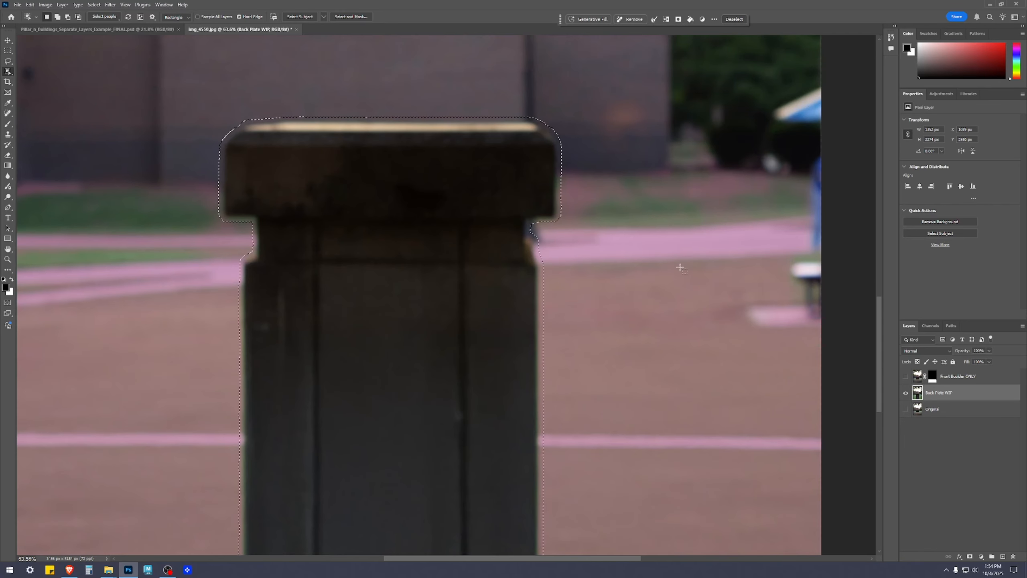
{"action": "scroll", "coordinate": [642, 309], "scroll_direction": "down", "scroll_amount": 3}
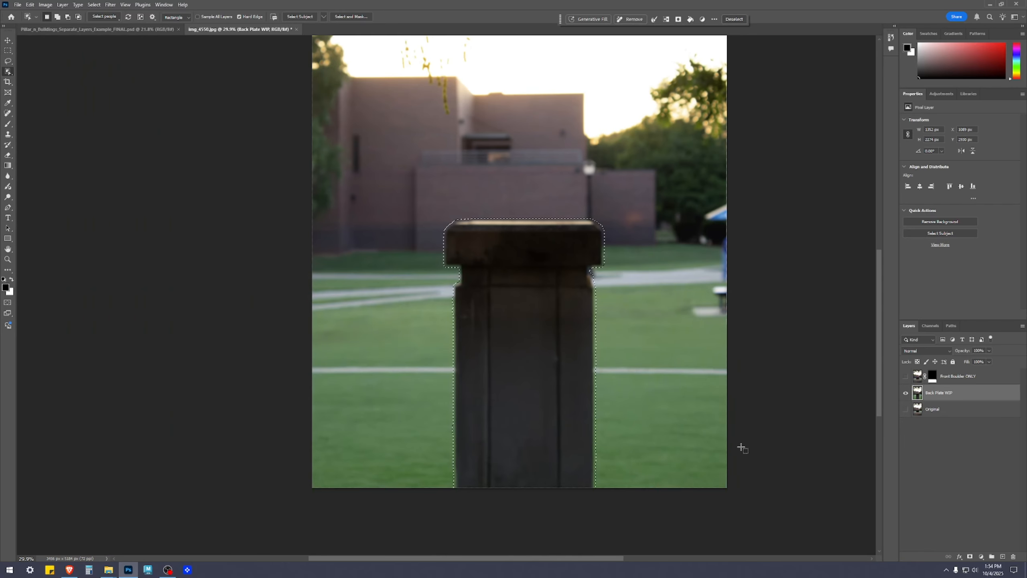
{"action": "scroll", "coordinate": [746, 509], "scroll_direction": "up", "scroll_amount": 1}
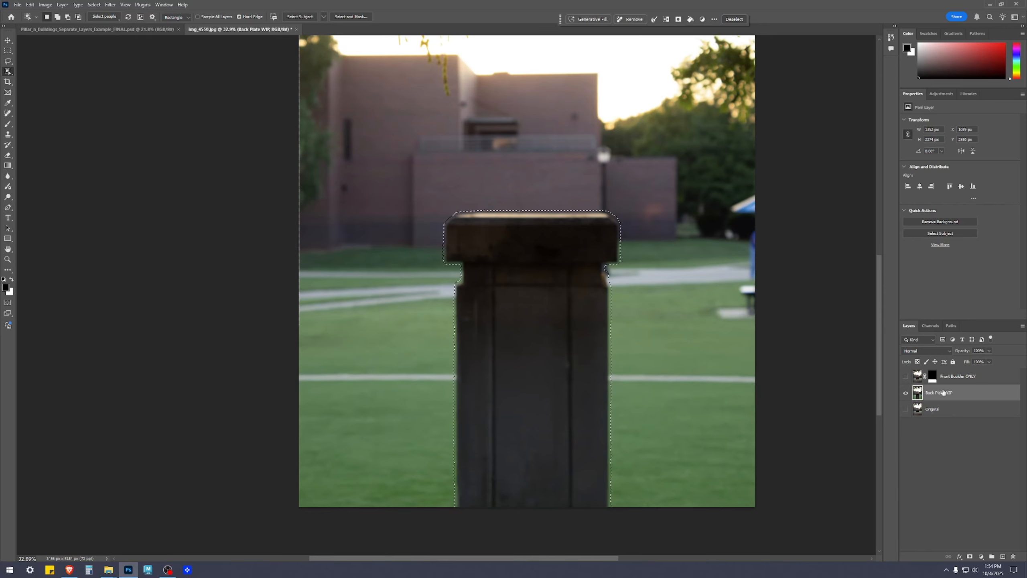
Refine the expanded pillar selection in Select and Mask, setting Feather to 20 px and Shift Edge to 100%.
{"action": "left_click", "coordinate": [350, 17]}
{"action": "left_click", "coordinate": [1001, 267]}
{"action": "type", "text": "5"}
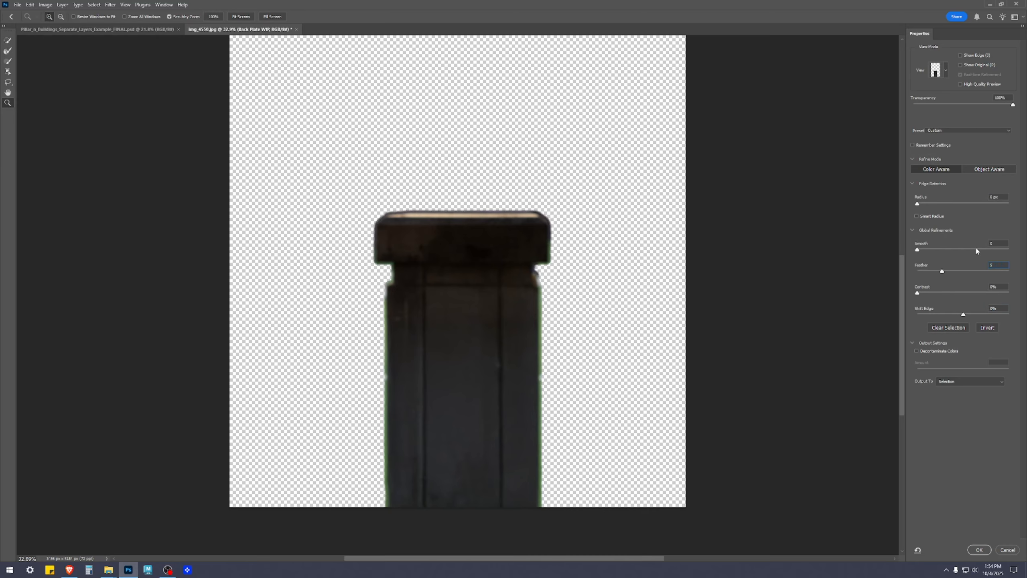
{"action": "key", "text": "Return"}
{"action": "type", "text": "10"}
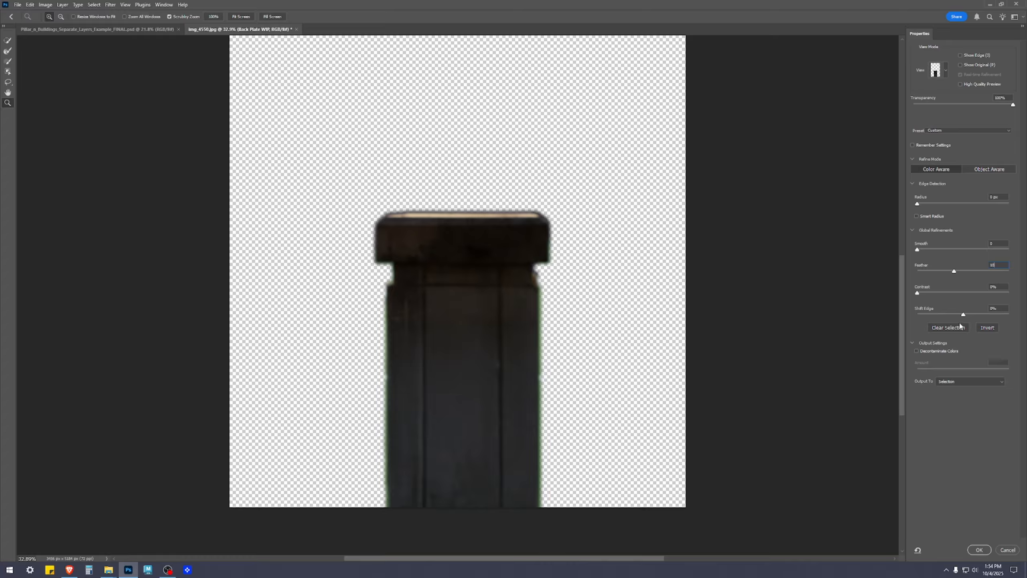
{"action": "left_click_drag", "start_coordinate": [963, 316], "coordinate": [1009, 314]}
{"action": "left_click", "coordinate": [1005, 268]}
{"action": "type", "text": "20"}
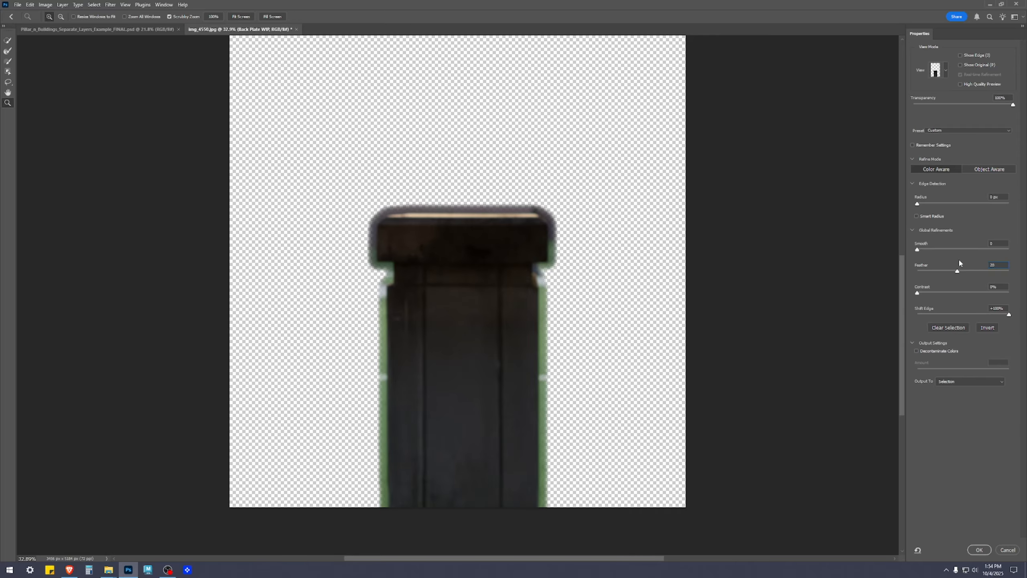
Set Shift Edge to 85% and output the refined pillar selection to a new layer with a layer mask.
{"action": "left_click_drag", "start_coordinate": [1009, 314], "coordinate": [996, 314]}
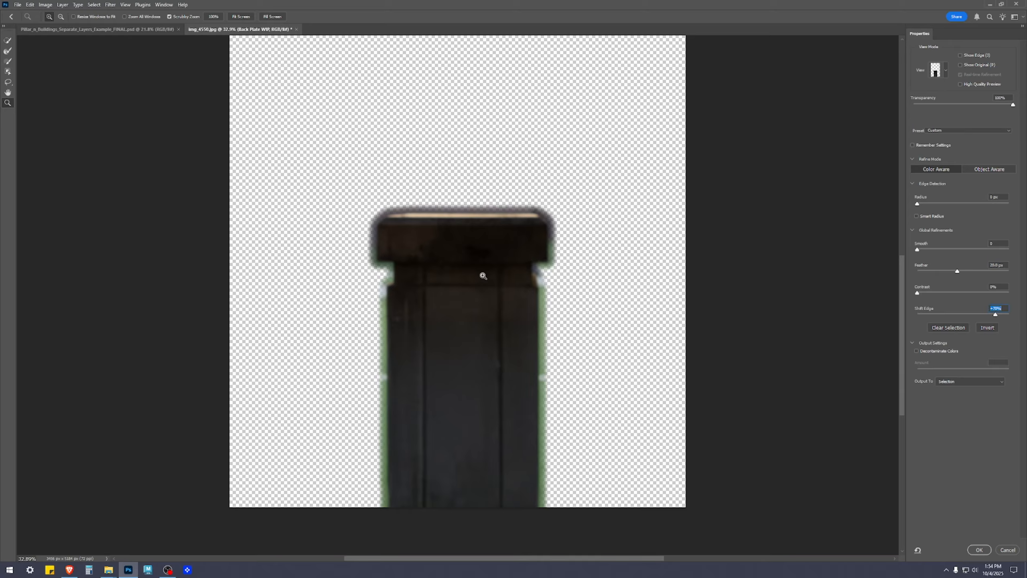
{"action": "type", "text": "75"}
{"action": "type", "text": "85"}
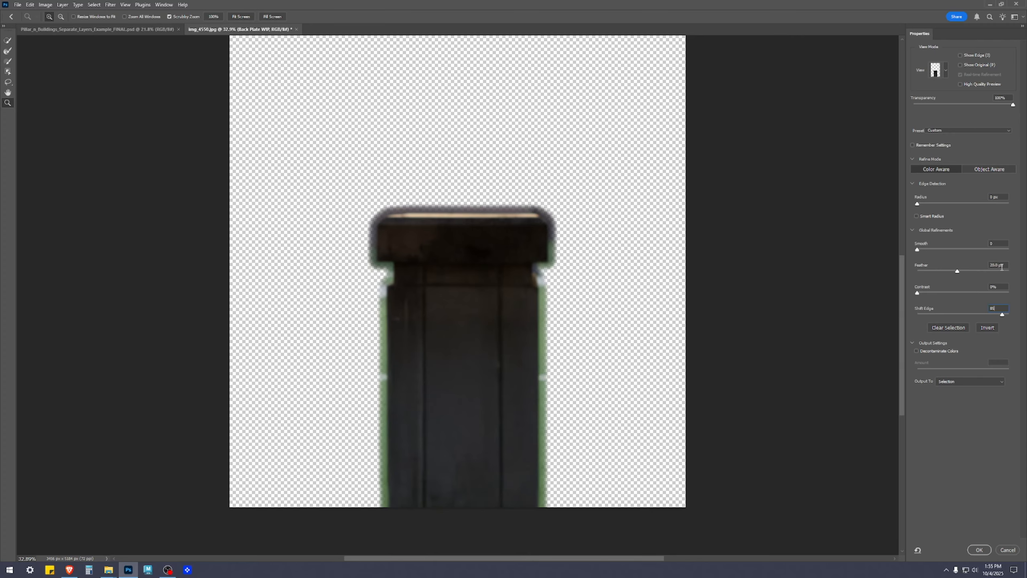
{"action": "left_click", "coordinate": [965, 381]}
{"action": "left_click", "coordinate": [968, 410]}
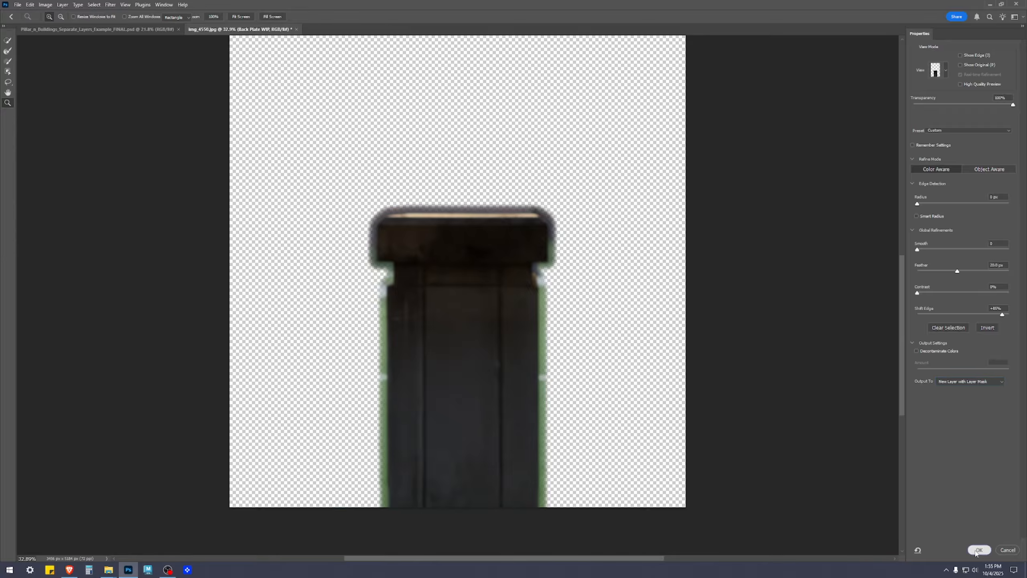
{"action": "left_click", "coordinate": [979, 549]}
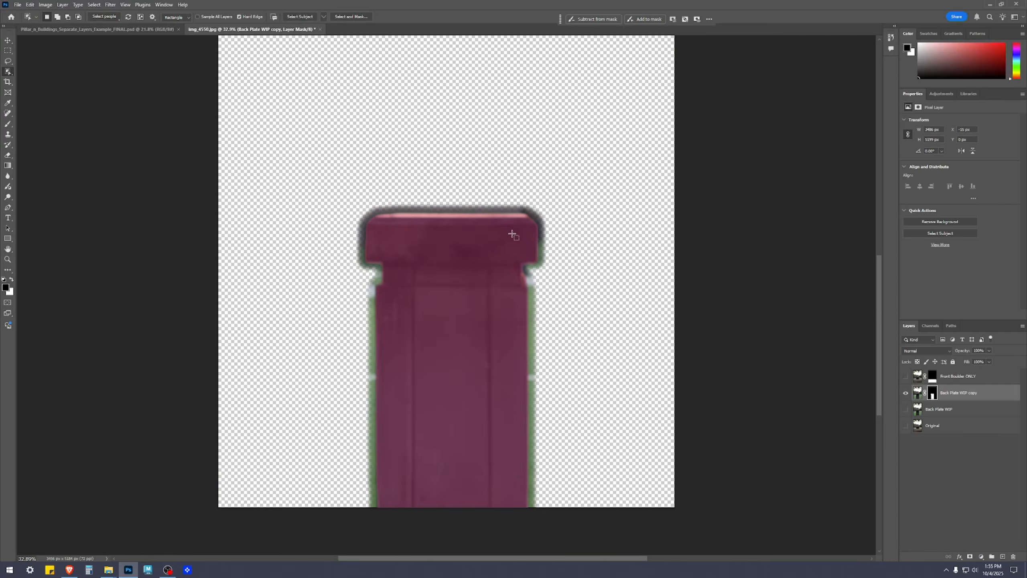